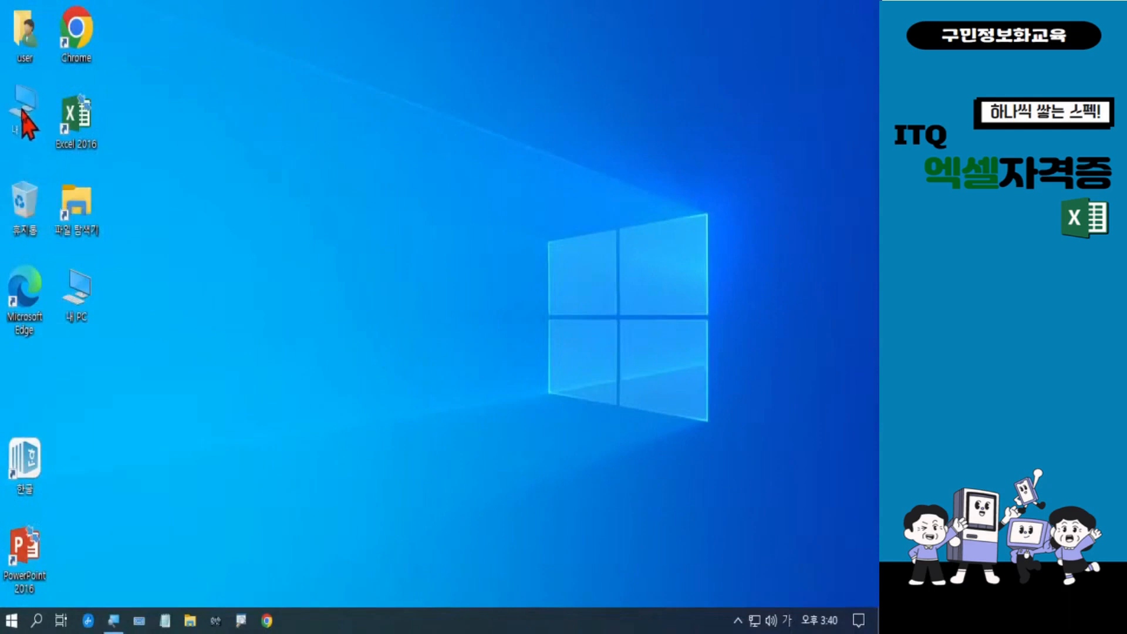
# Move the File Explorer shortcut into the gap in the first desktop icon column, and start Excel 2016 with a blank workbook
pyautogui.moveTo(80, 215); pyautogui.dragTo(23, 395)
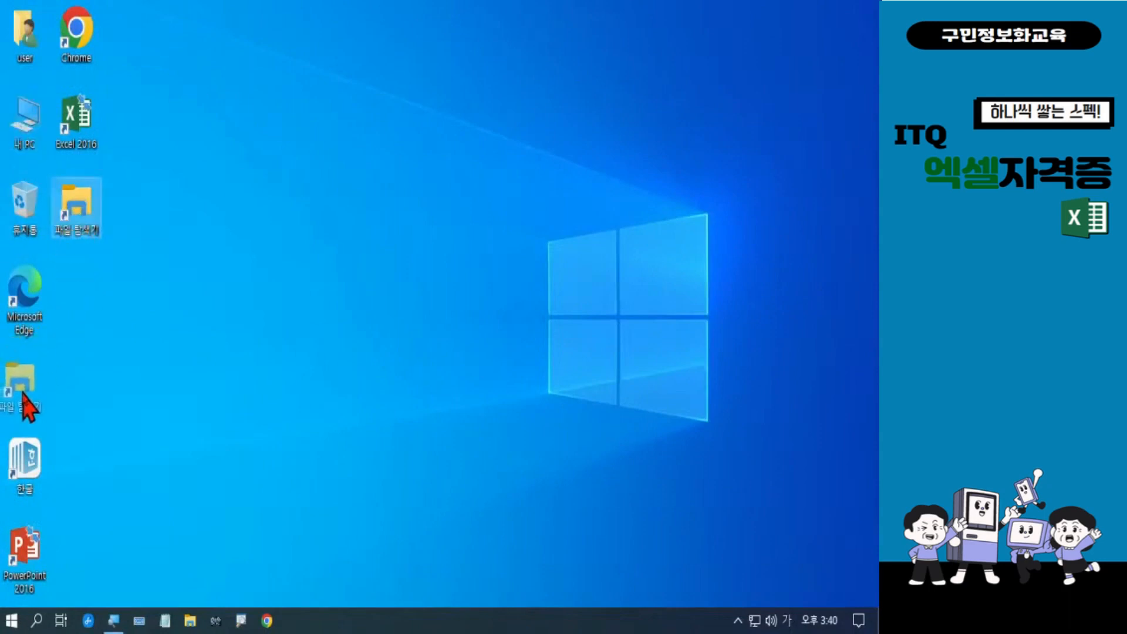
pyautogui.doubleClick(83, 146)
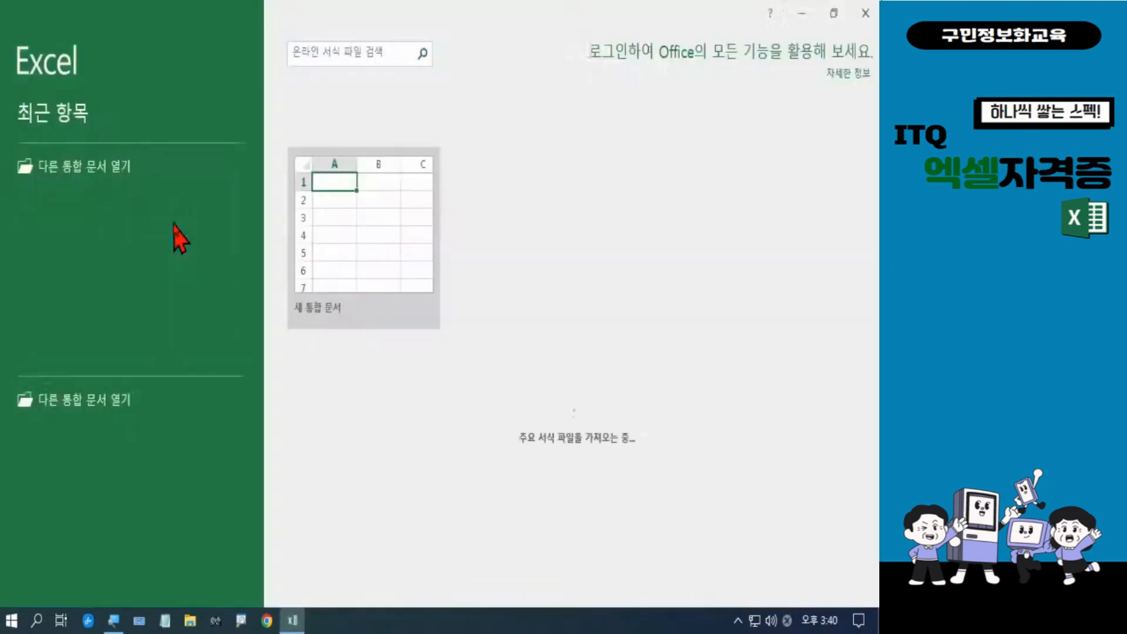
pyautogui.click(345, 271)
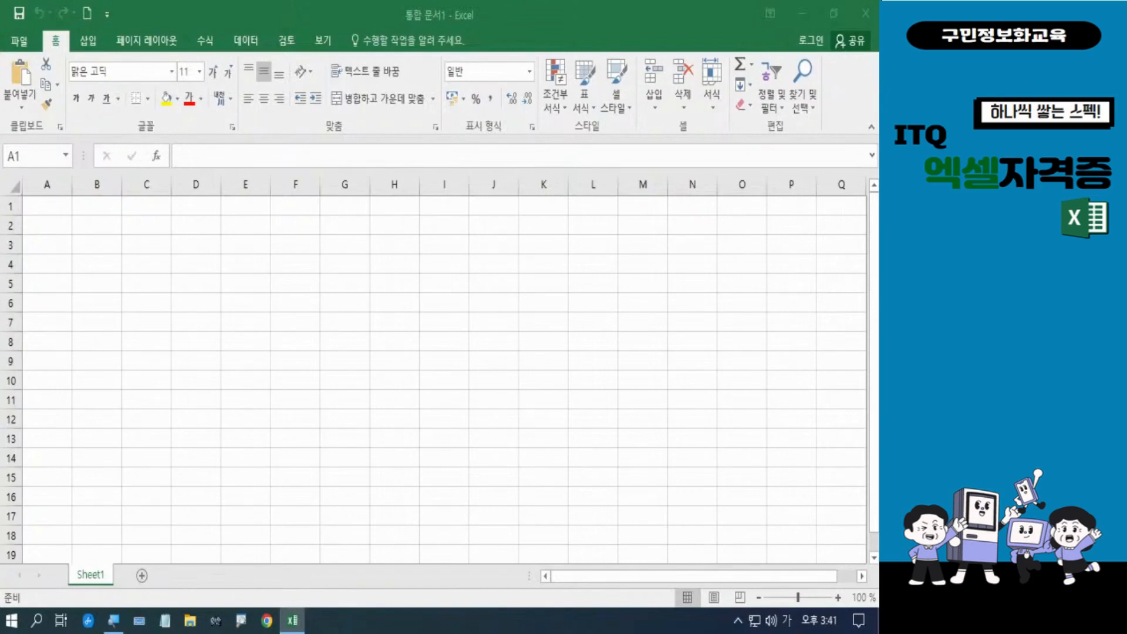
# Enter the criteria headers 성명 in B3 and 총점 in C3
pyautogui.press('Hangul')
pyautogui.press('Hangul')
pyautogui.click(108, 244)
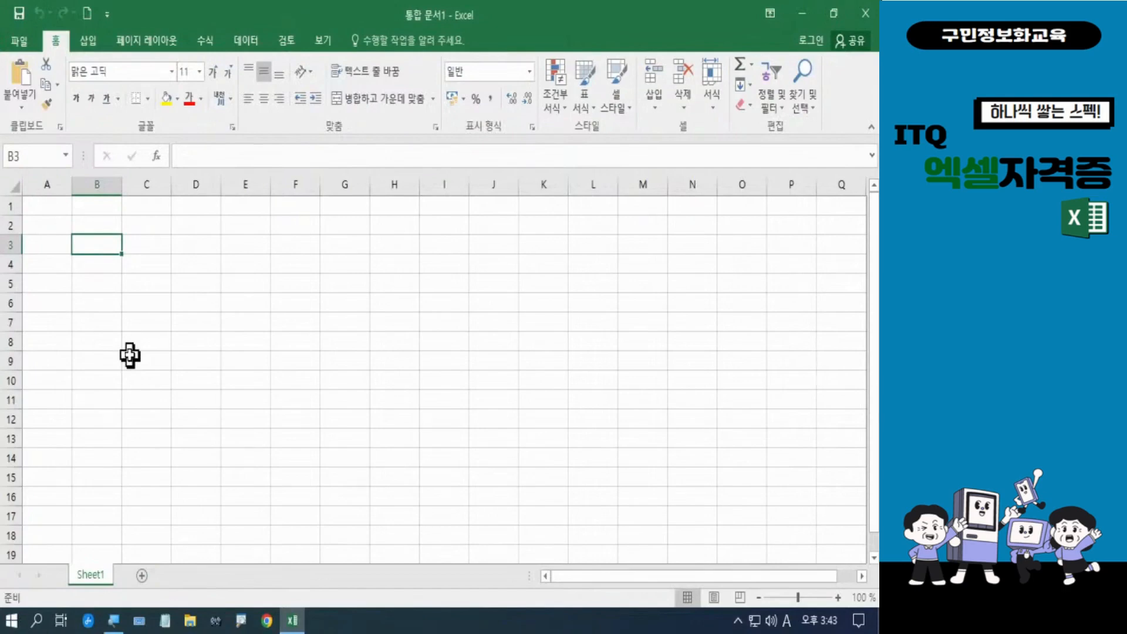
pyautogui.write('t')
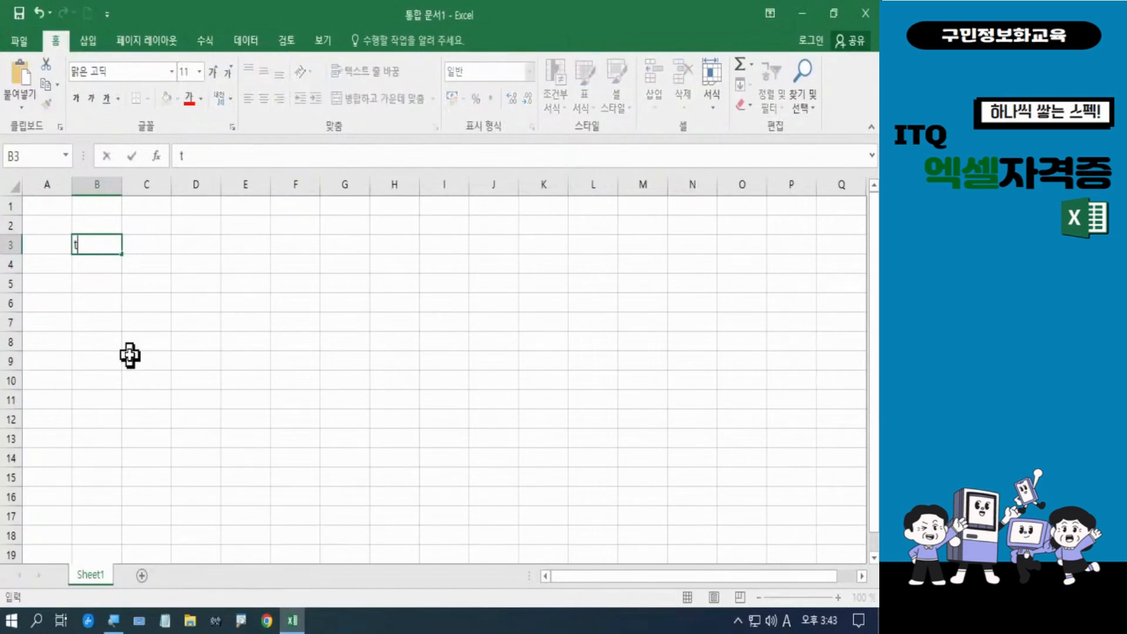
pyautogui.press('BackSpace')
pyautogui.press('Hangul')
pyautogui.write('성며ㅇ')
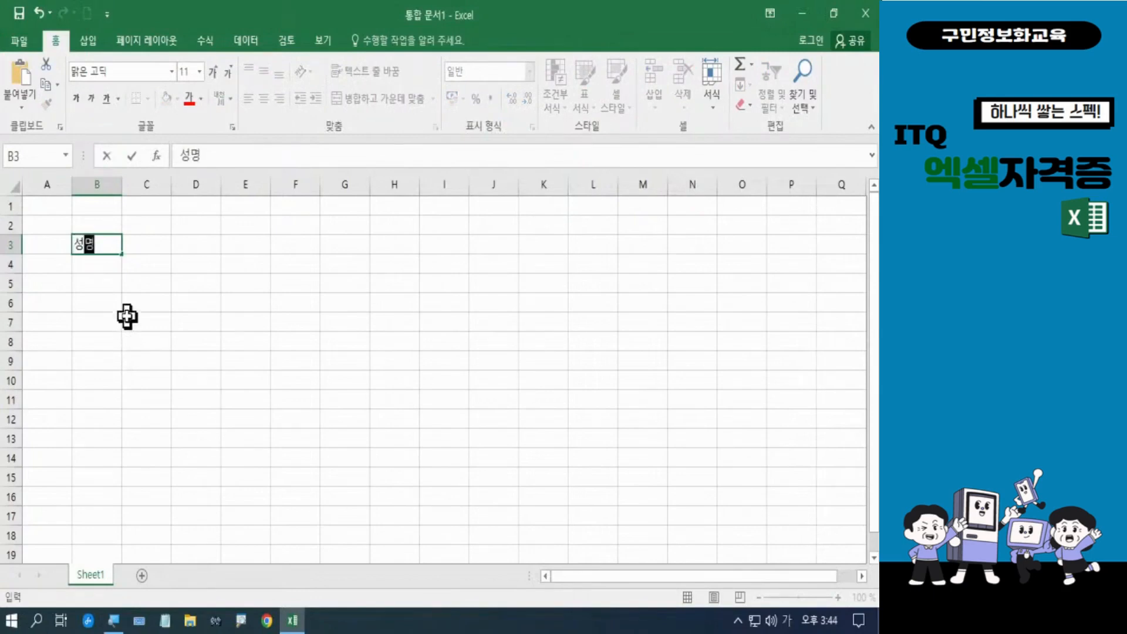
pyautogui.click(136, 245)
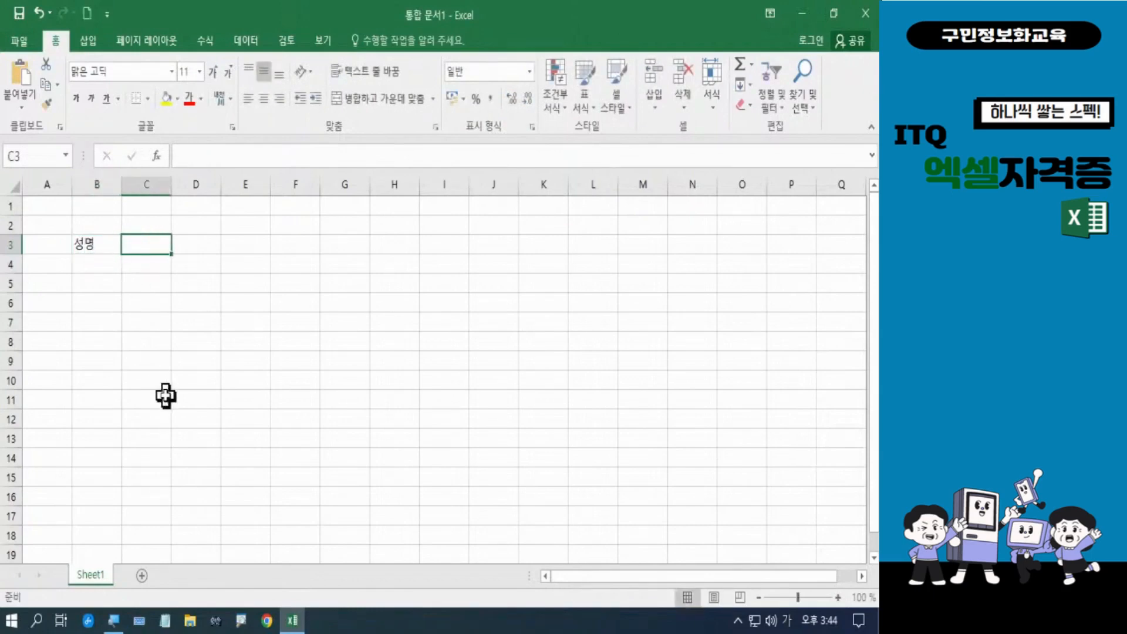
pyautogui.write('총ㅈ')
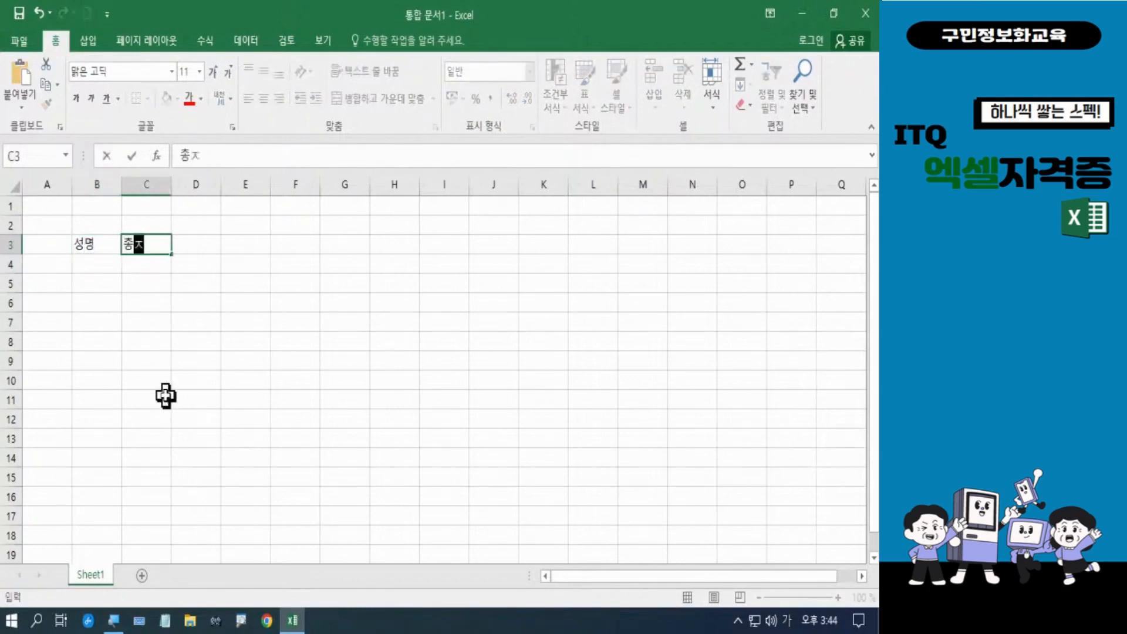
pyautogui.write('ㅓㅁ')
pyautogui.press('Return')
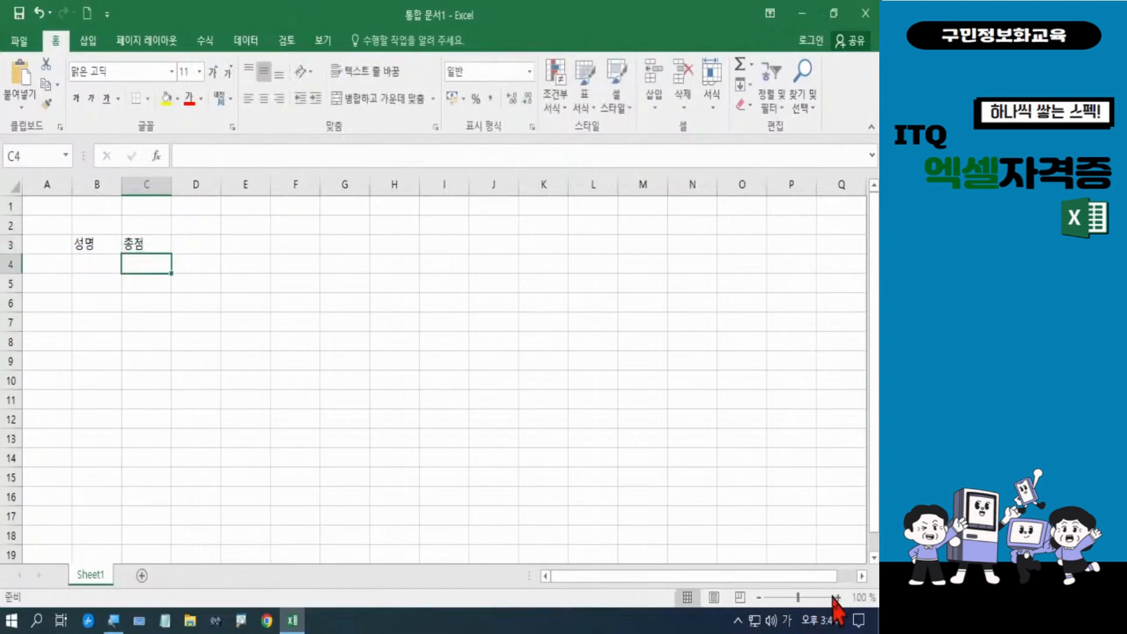
# Enter the criterion 최* in B4 under the 성명 header
pyautogui.click(838, 597)
pyautogui.click(838, 597)
pyautogui.click(839, 597)
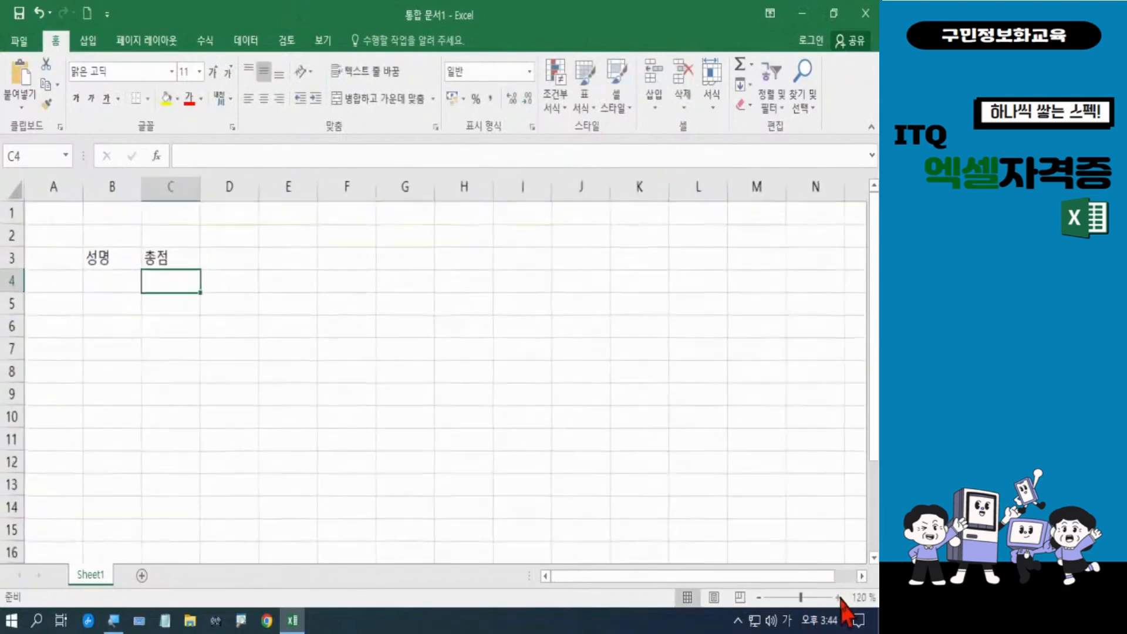
pyautogui.click(839, 597)
pyautogui.click(839, 597)
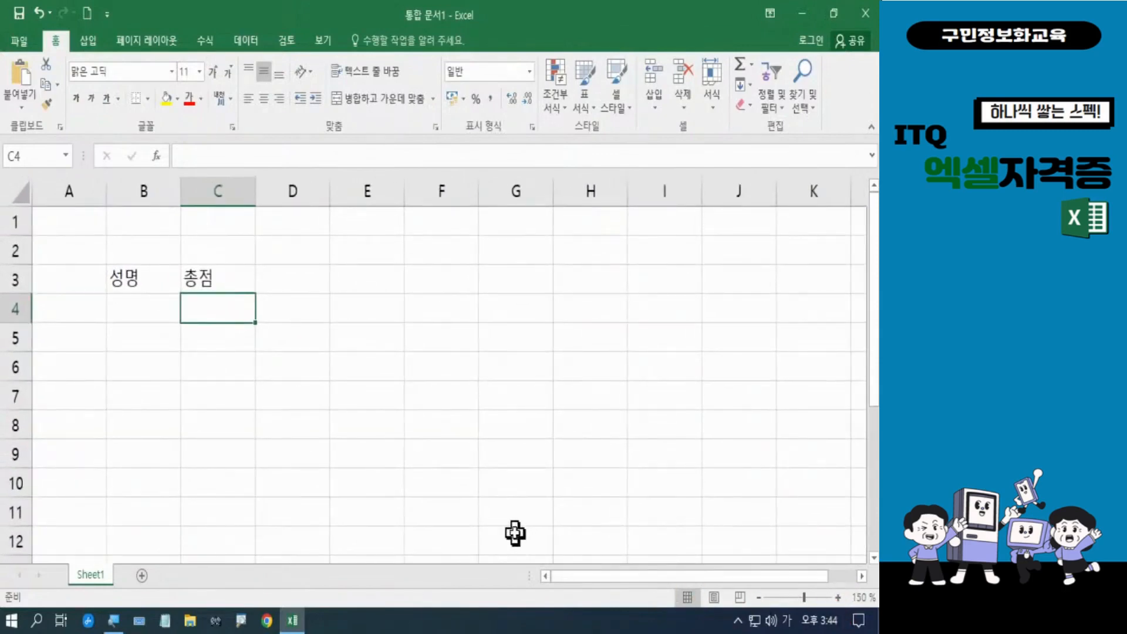
pyautogui.click(144, 313)
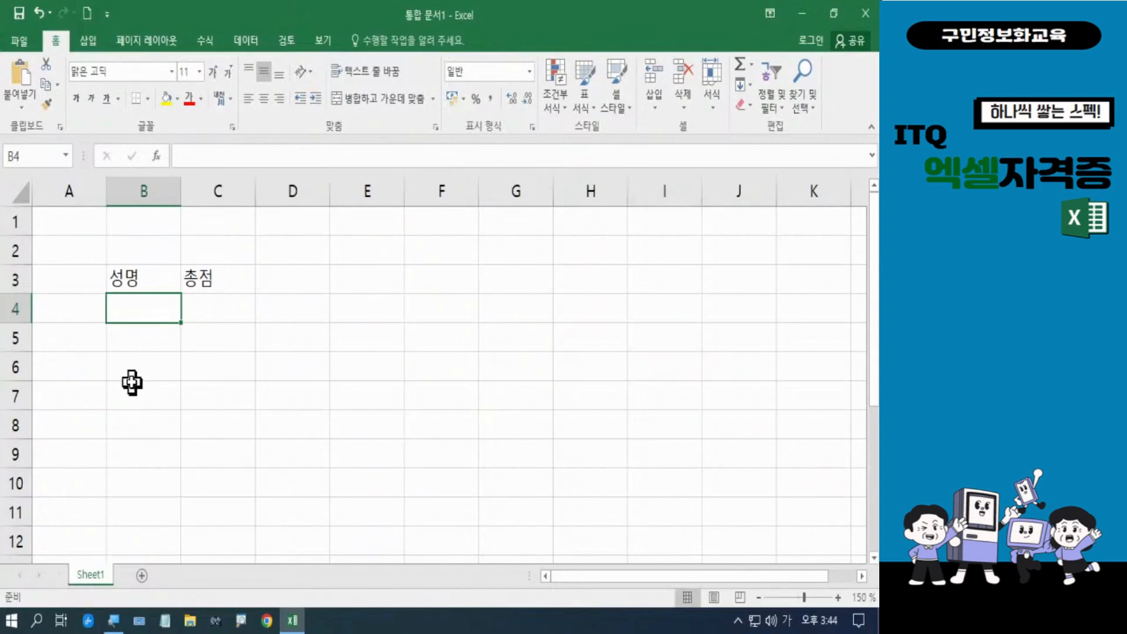
pyautogui.write('초')
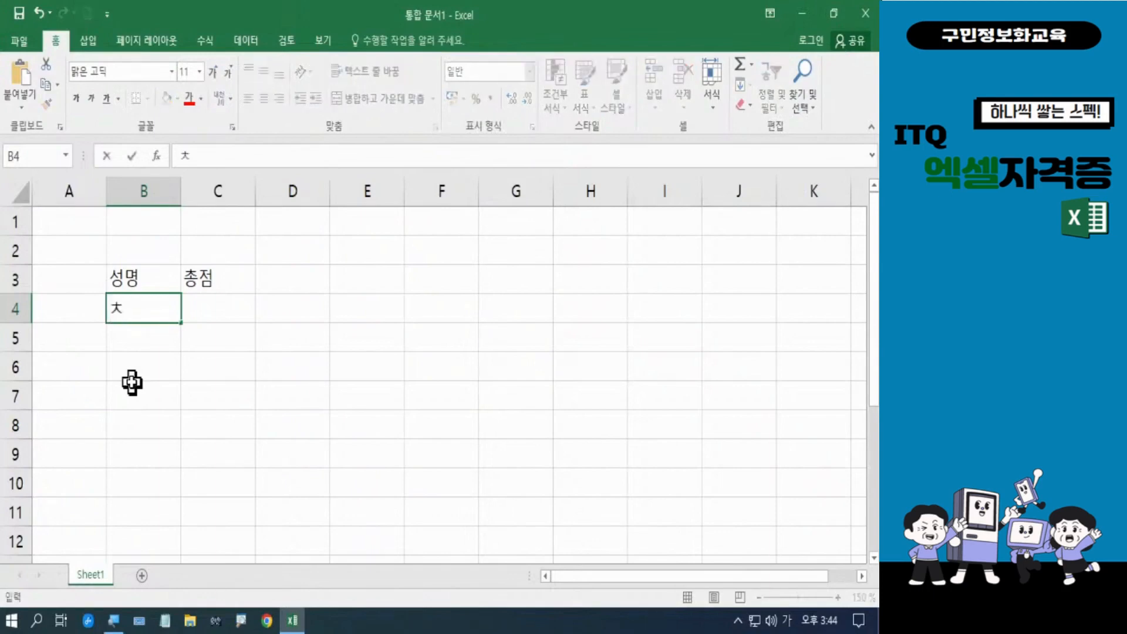
pyautogui.write('ㅣ')
pyautogui.write('*')
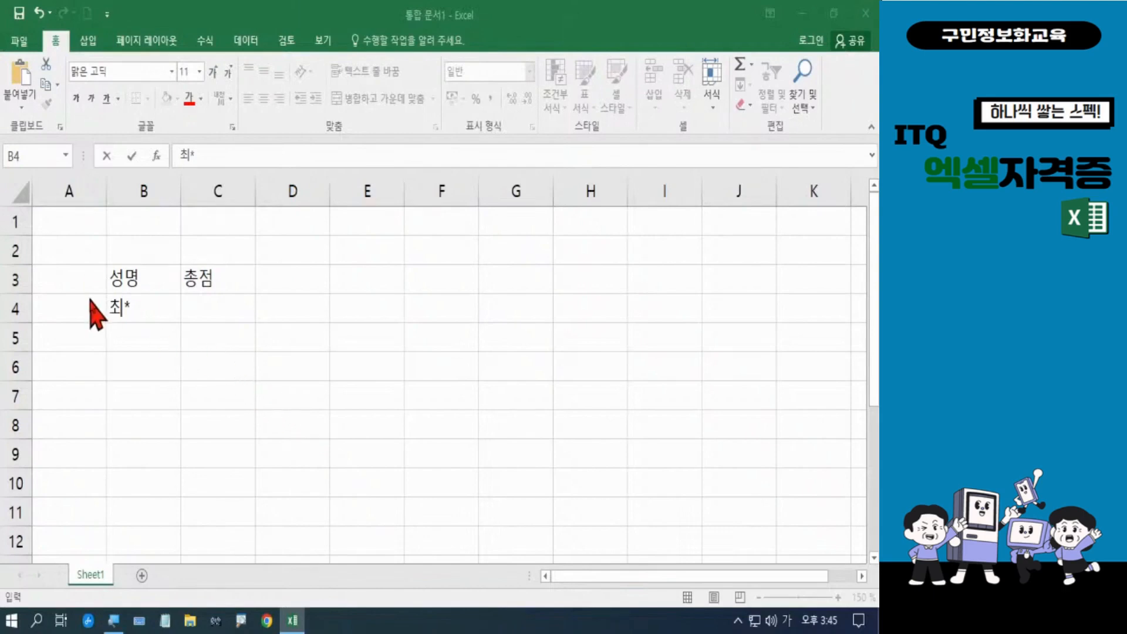
# Enter the criterion >=80 in C5, then move that cell up to C4, beside the 최* criterion
pyautogui.click(239, 344)
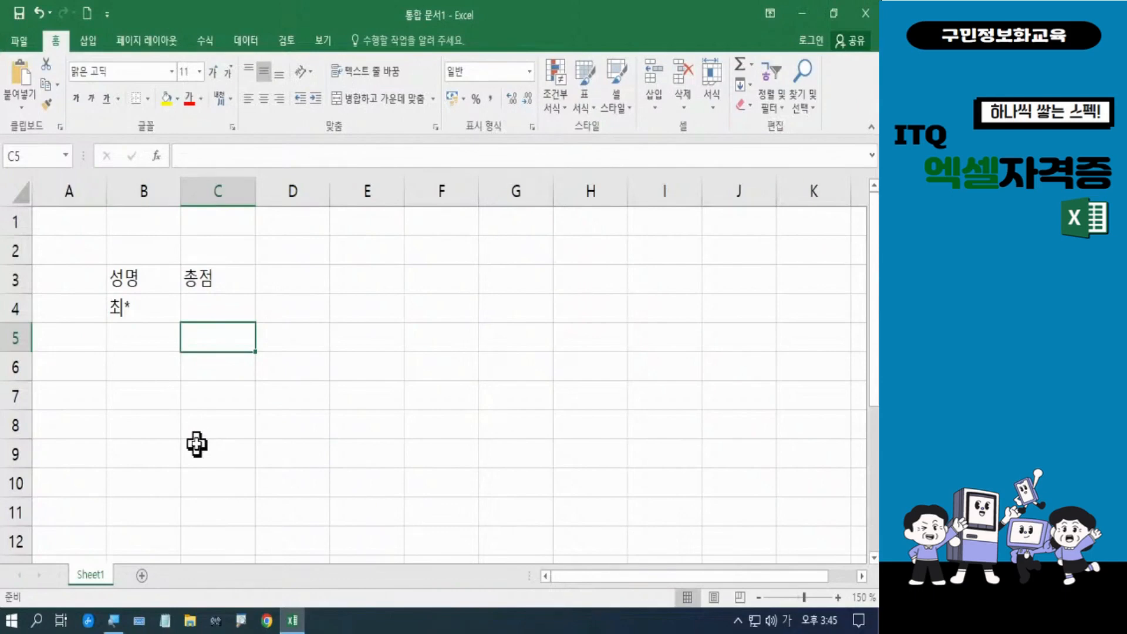
pyautogui.write('>=')
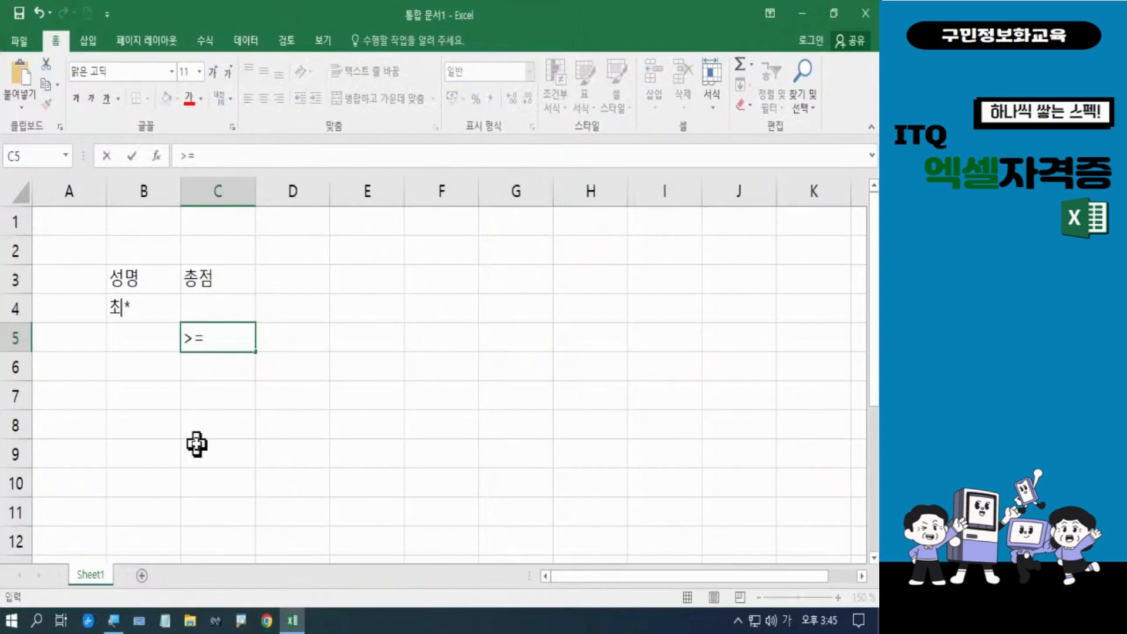
pyautogui.write('80')
pyautogui.press('Return')
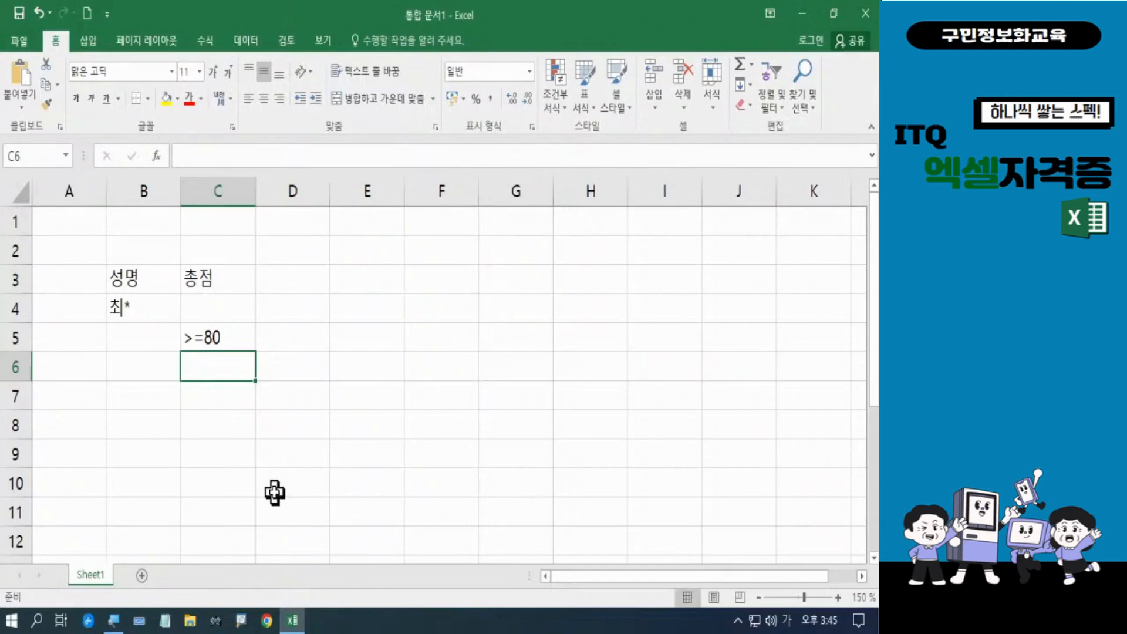
pyautogui.click(226, 339)
pyautogui.moveTo(227, 323); pyautogui.dragTo(227, 308)
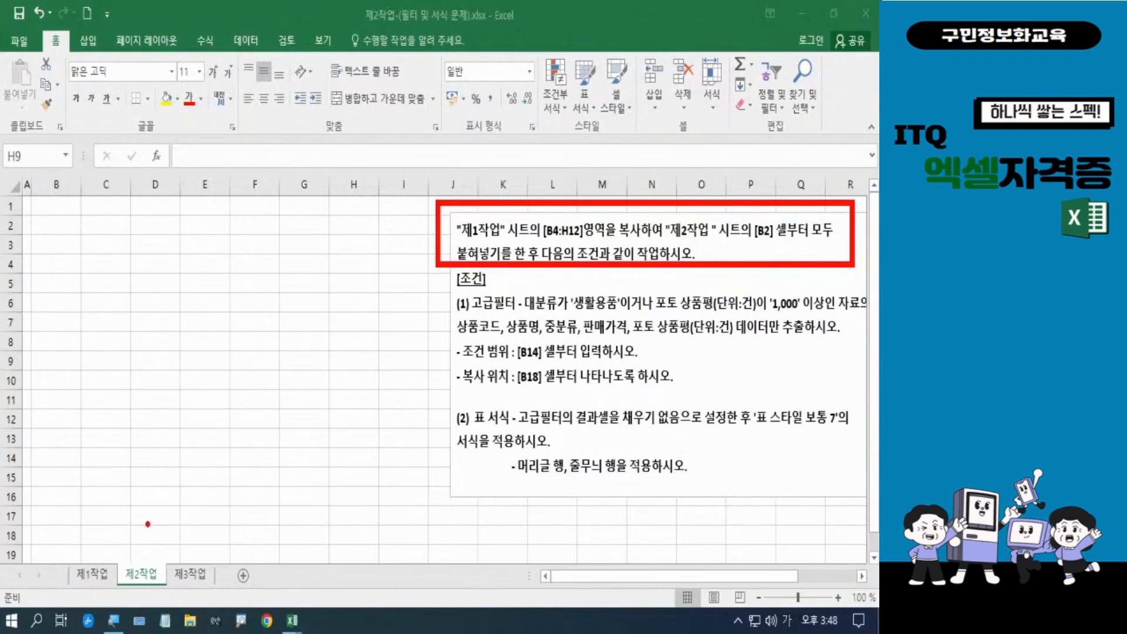
# Open the 제1작업 sheet of the exam workbook and examine the contents of the first data row, from H5 back to C5
pyautogui.press('Escape')
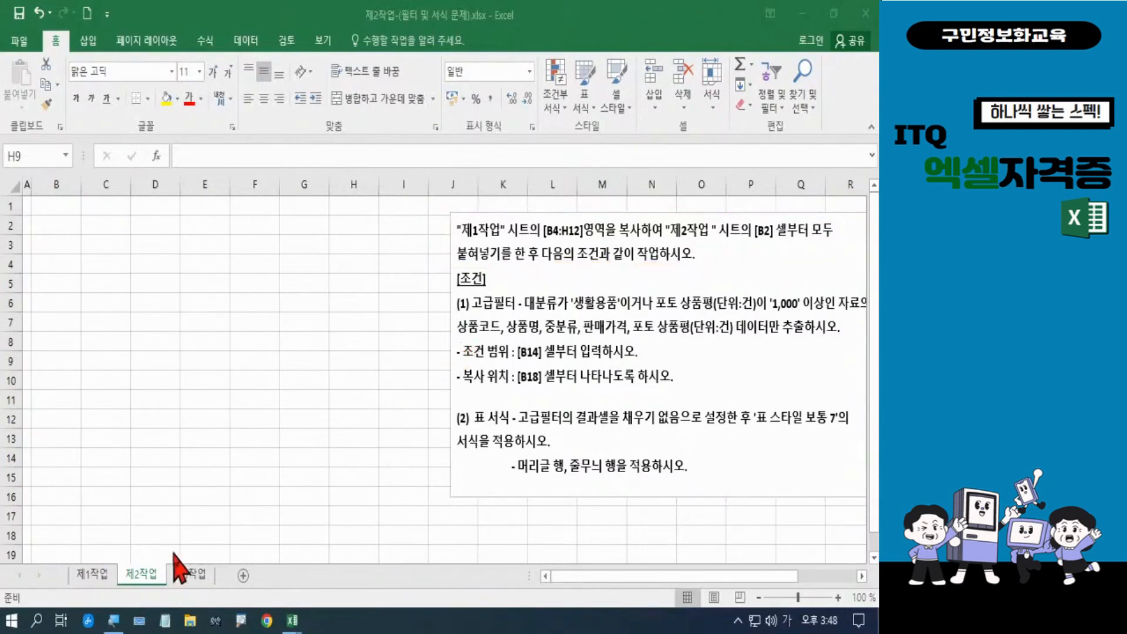
pyautogui.click(98, 578)
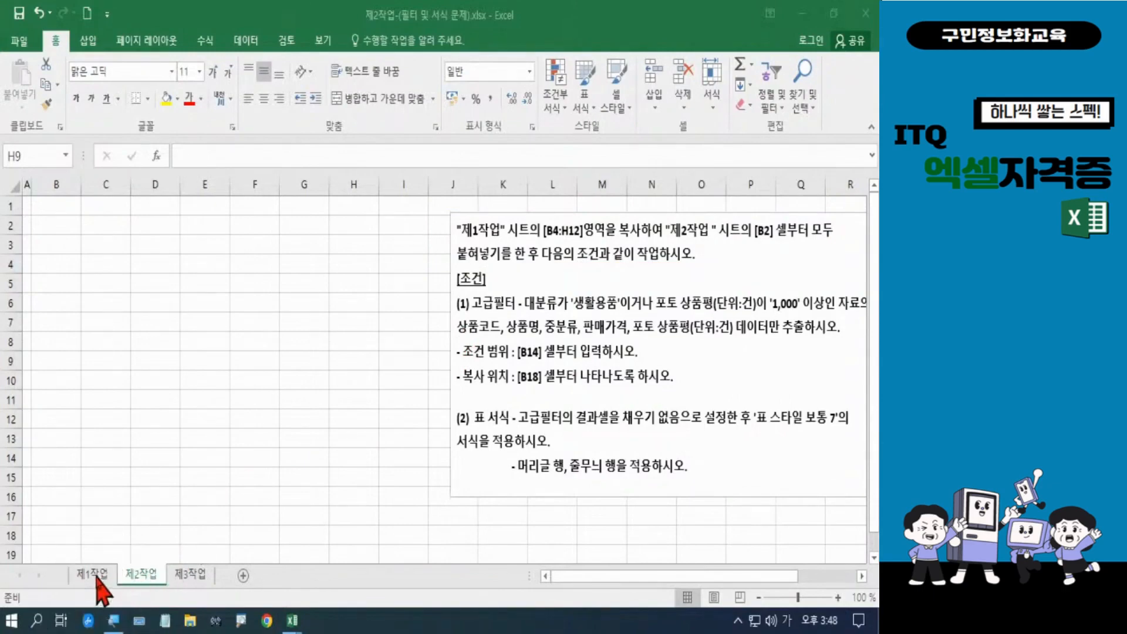
pyautogui.click(98, 578)
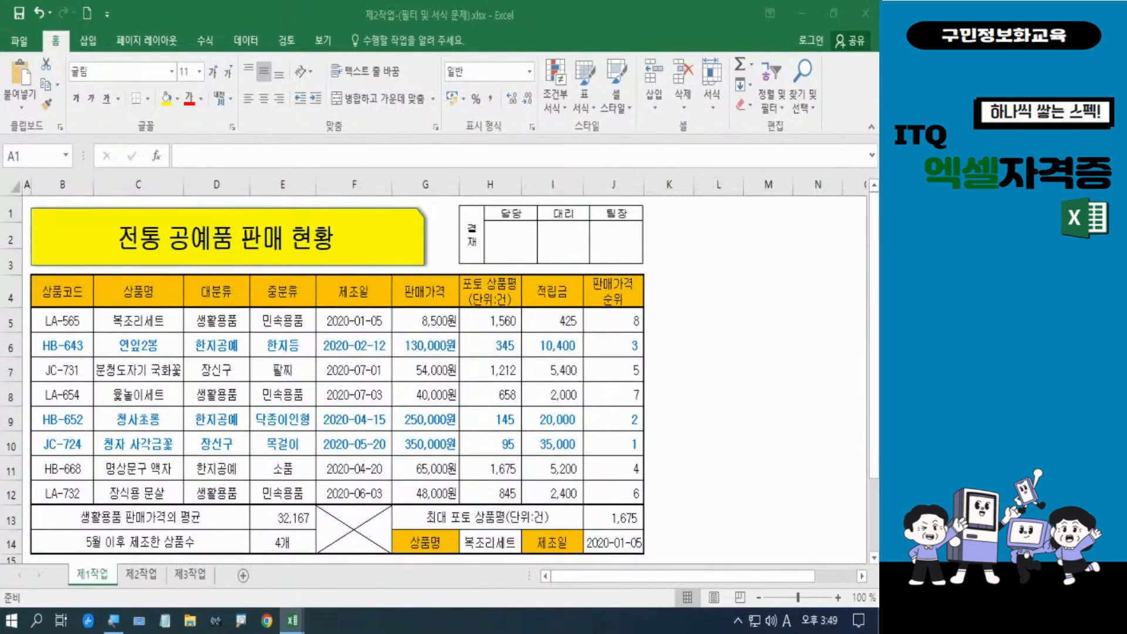
pyautogui.press('Hangul')
pyautogui.click(482, 322)
pyautogui.click(483, 322)
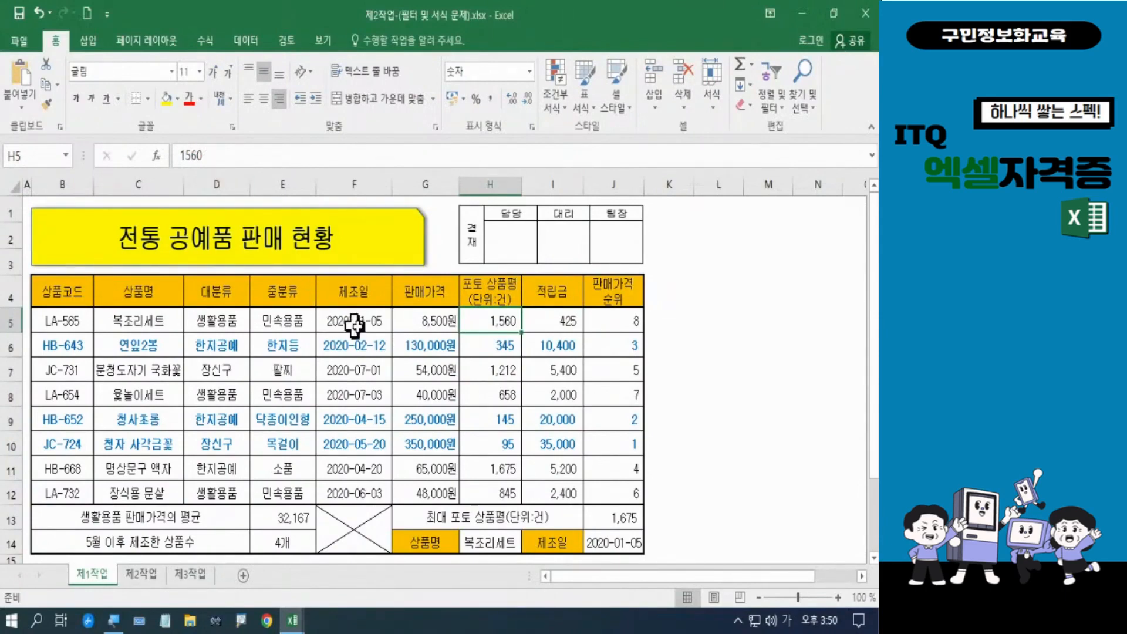
pyautogui.click(419, 323)
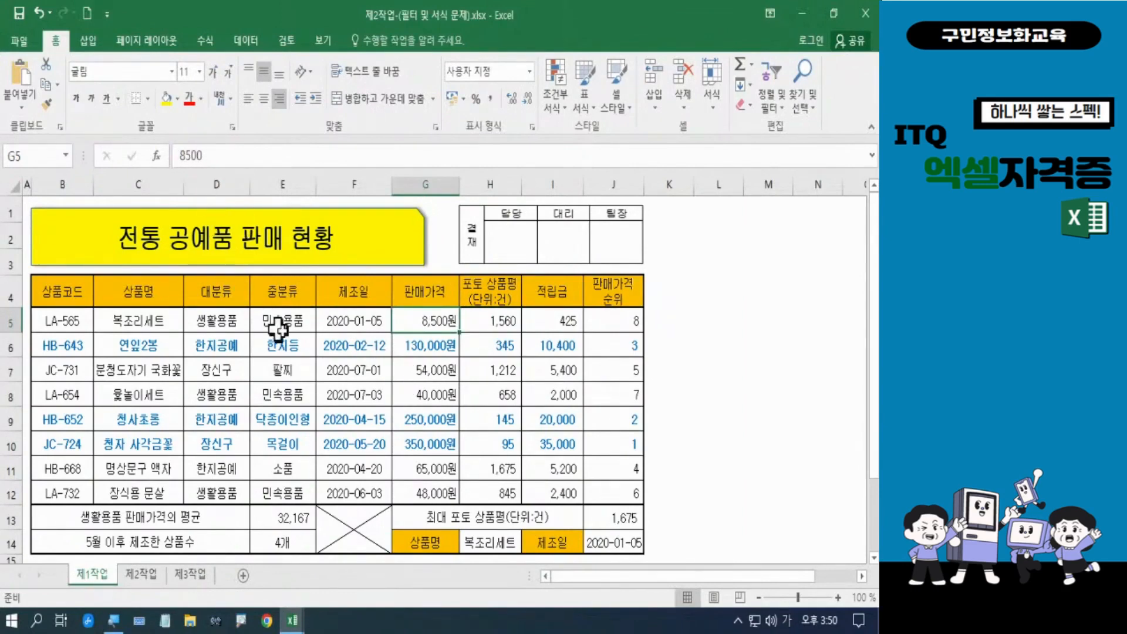
pyautogui.click(338, 331)
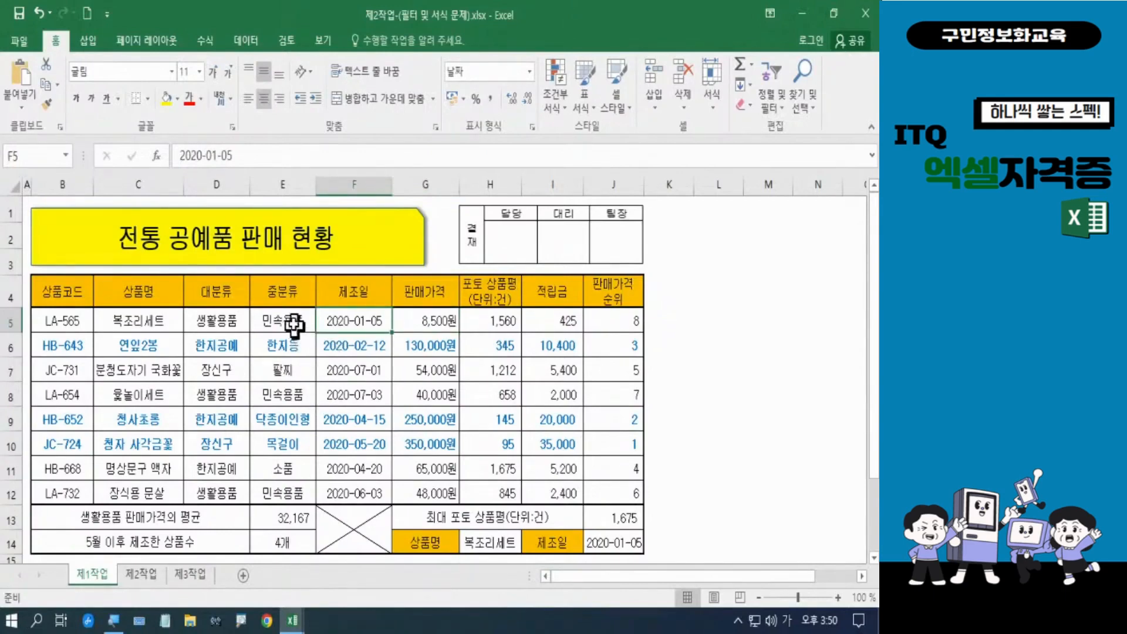
pyautogui.click(289, 324)
pyautogui.click(224, 322)
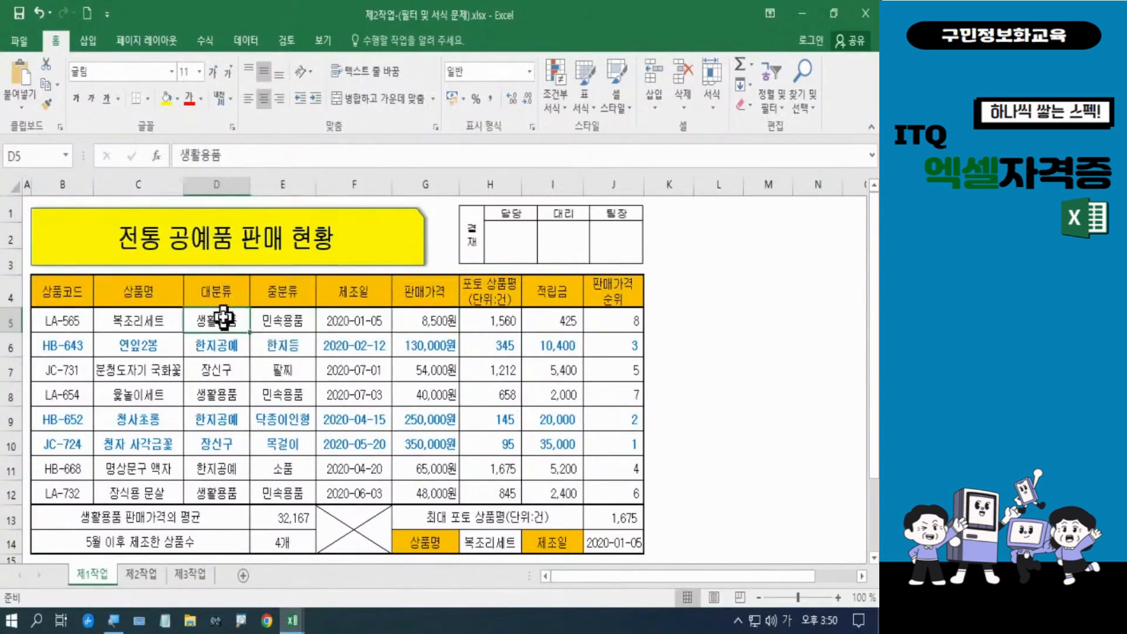
pyautogui.click(149, 320)
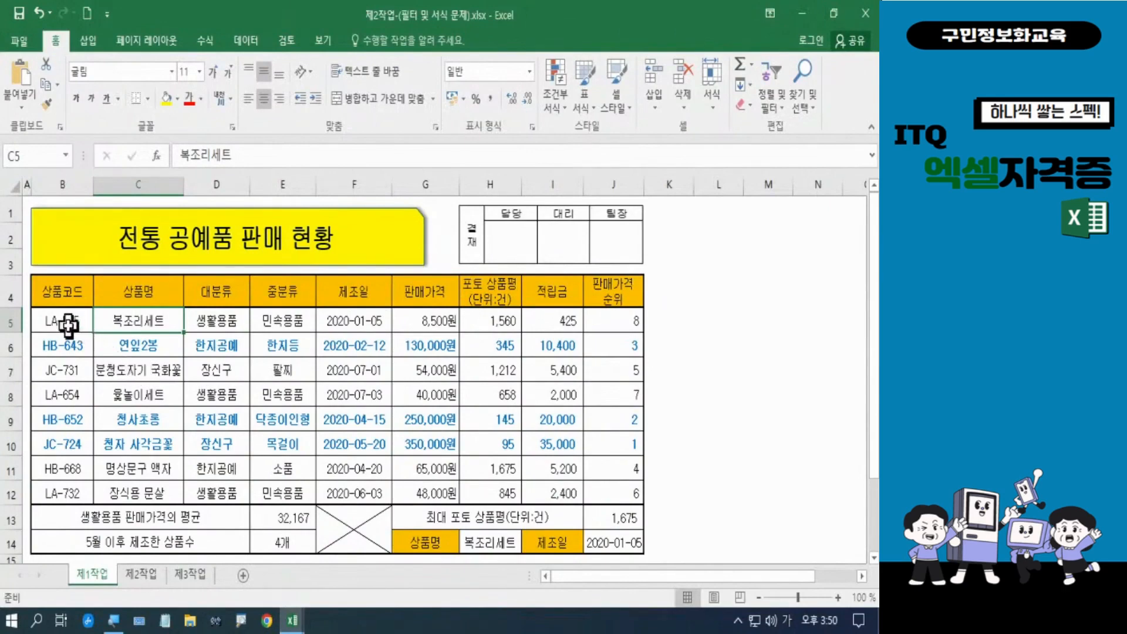
# Copy the range B4:H12 from the 제1작업 sheet and paste it at B2 on the 제2작업 sheet
pyautogui.click(77, 302)
pyautogui.moveTo(76, 305); pyautogui.dragTo(489, 495)
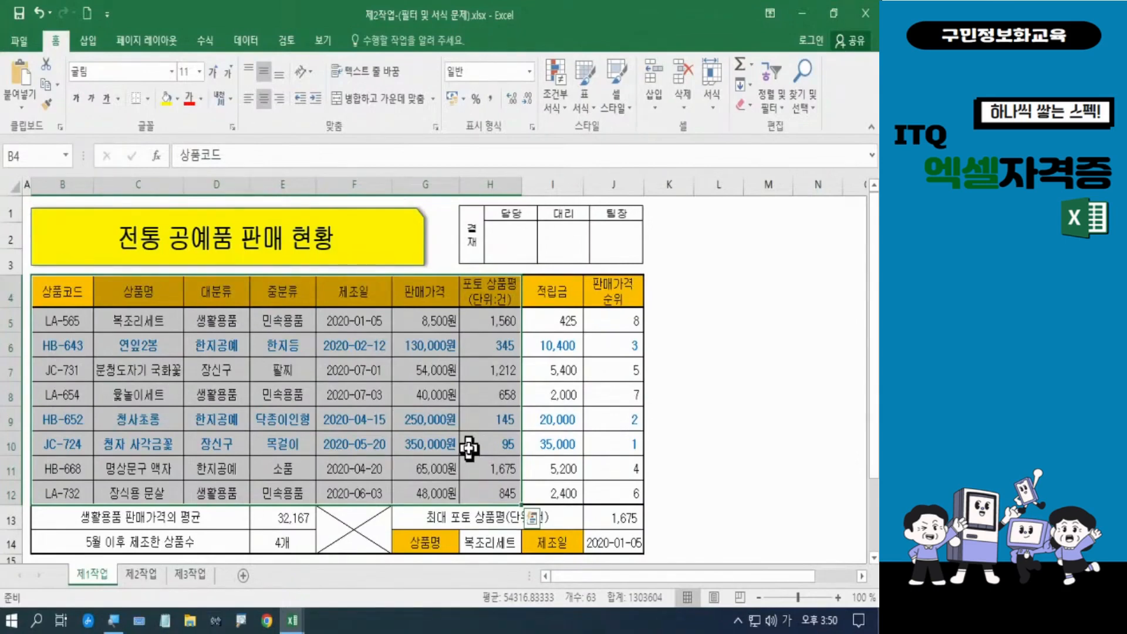
pyautogui.hotkey('ctrl', 'c')
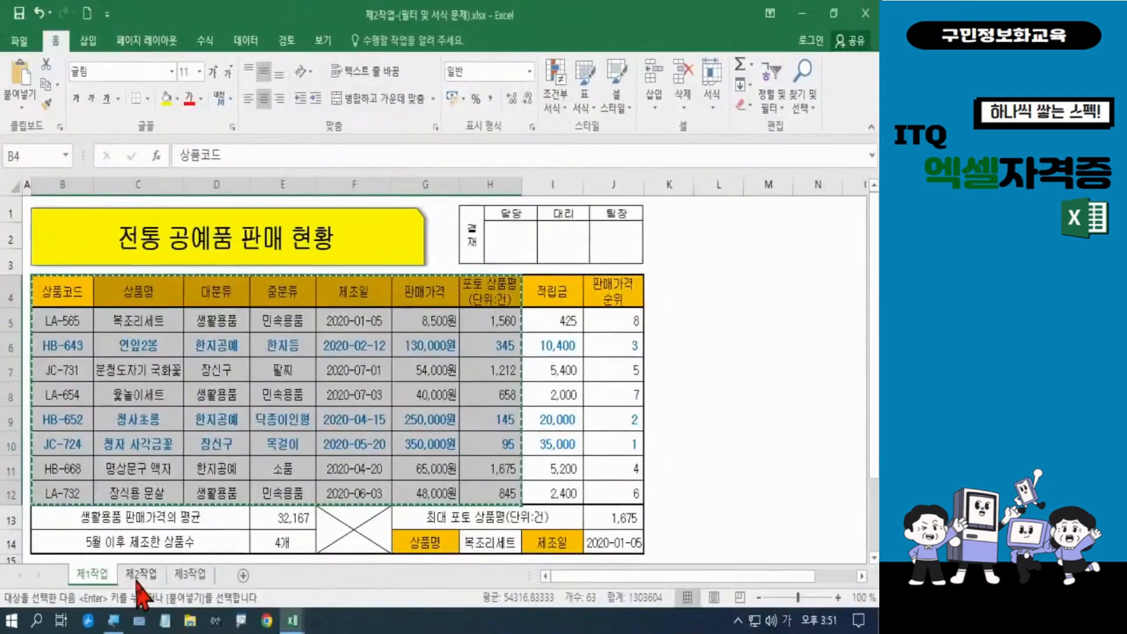
pyautogui.click(281, 515)
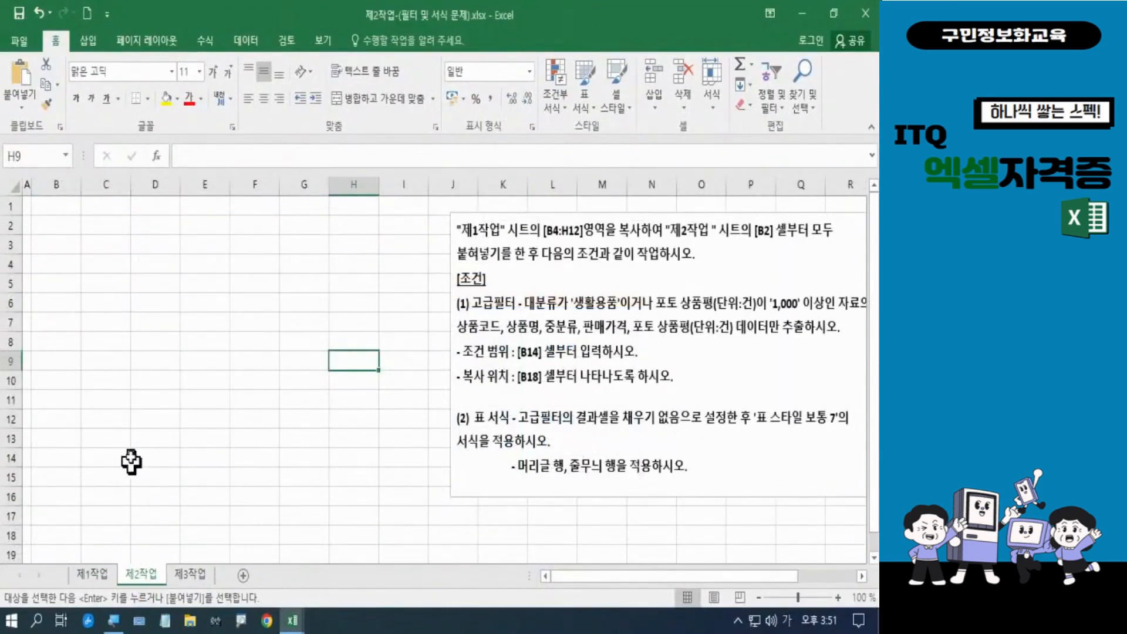
pyautogui.click(64, 228)
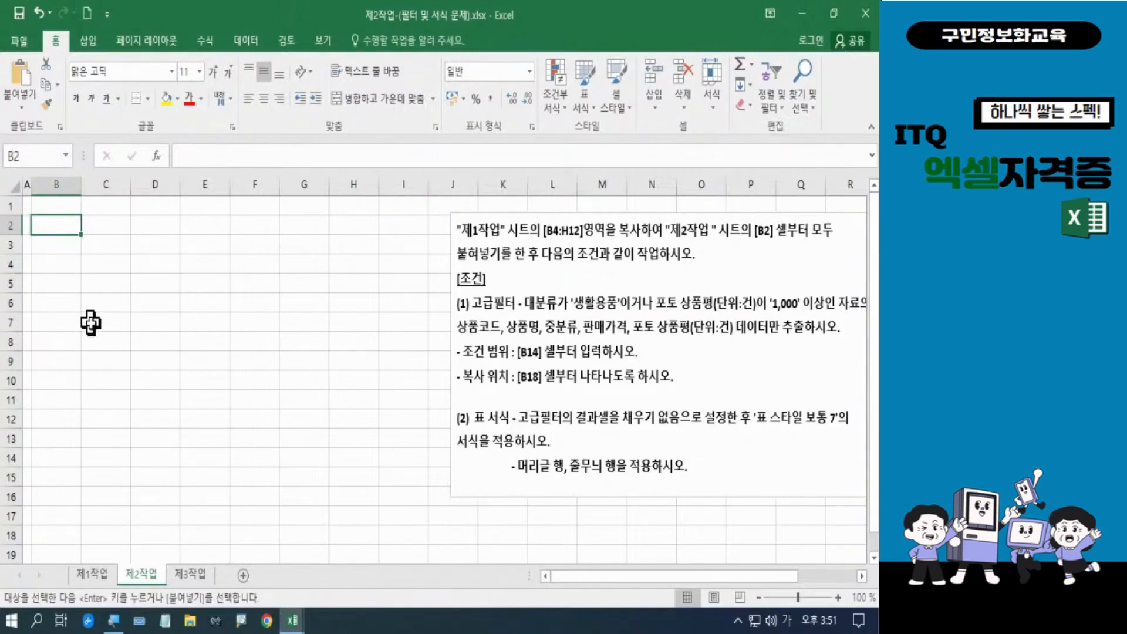
pyautogui.hotkey('ctrl', 'v')
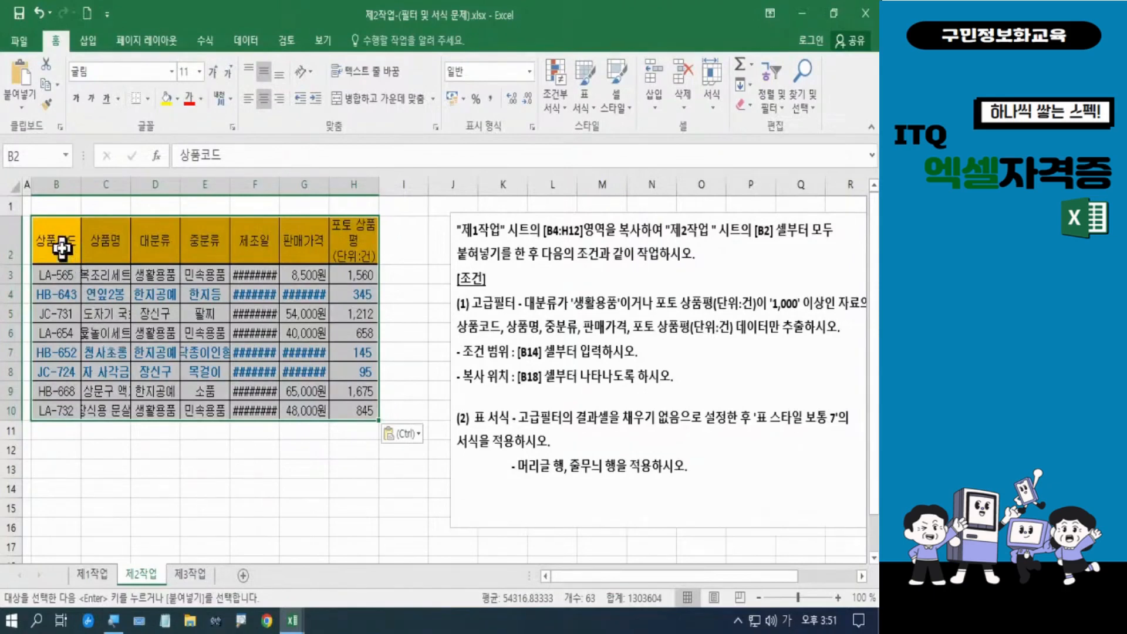
# Paste only the column widths (열 너비) of the copied 제1작업 table onto the table starting at B2
pyautogui.rightClick(61, 249)
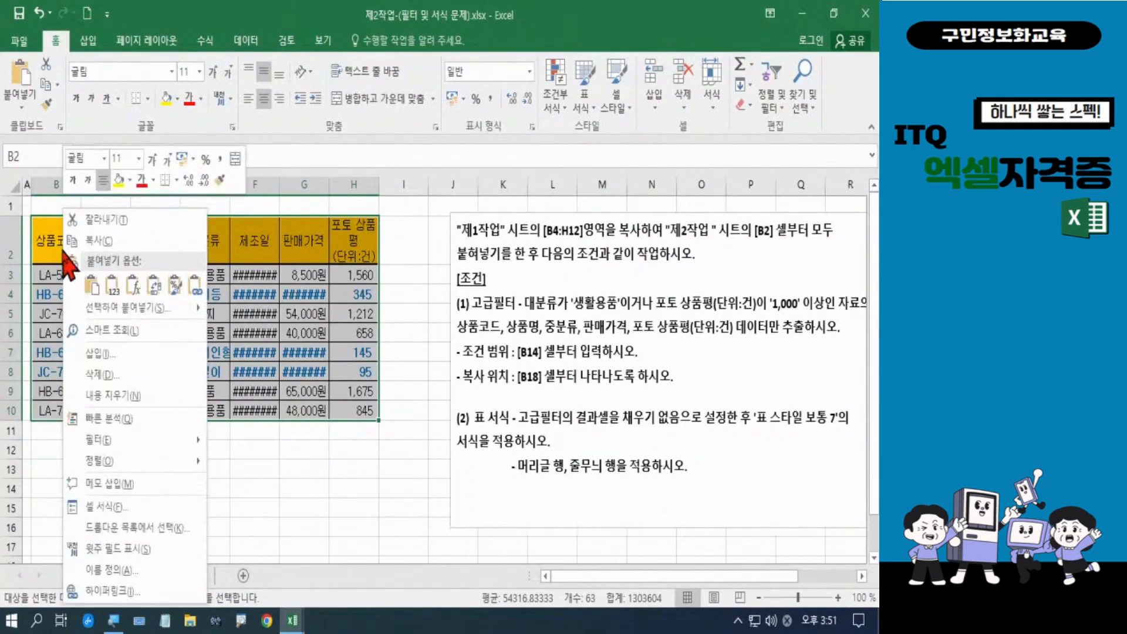
pyautogui.moveTo(105, 309)
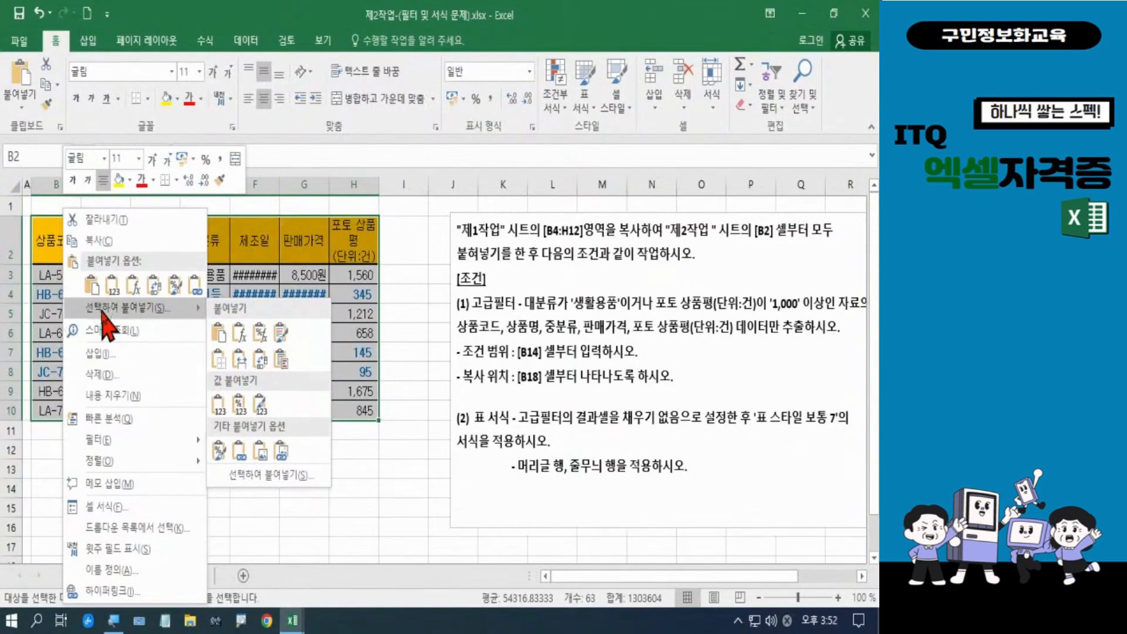
pyautogui.click(108, 311)
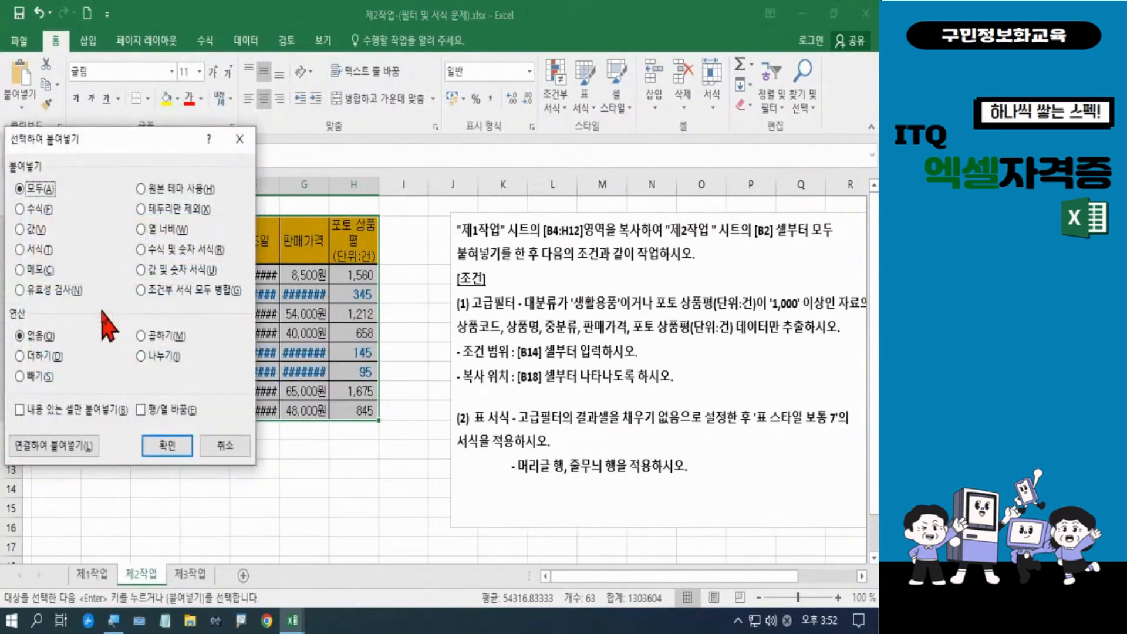
pyautogui.click(147, 229)
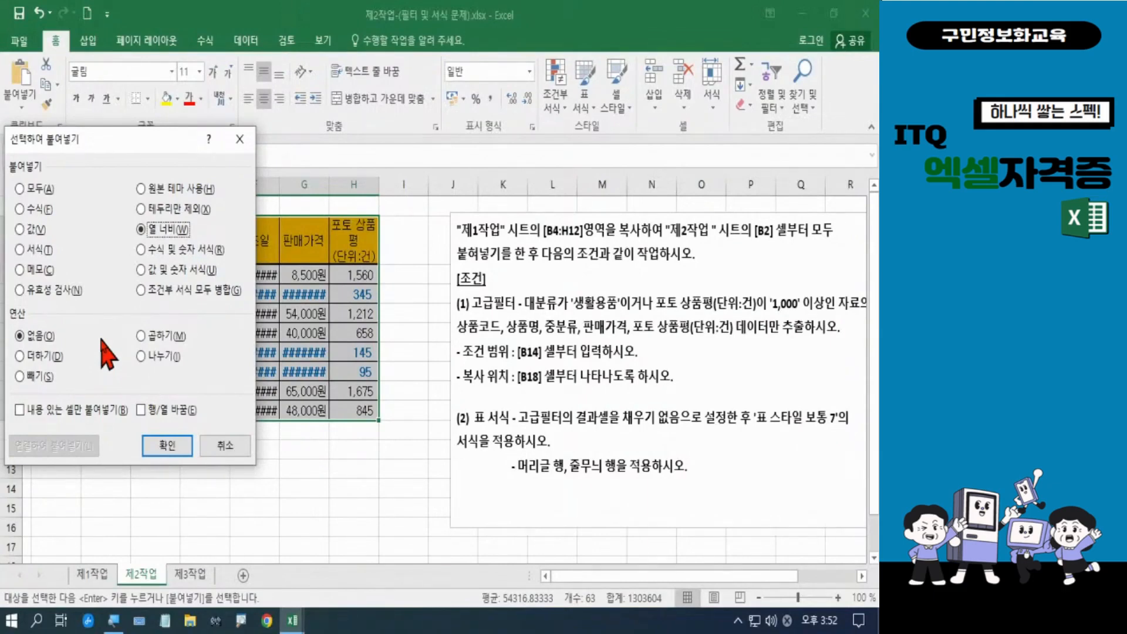
pyautogui.click(164, 451)
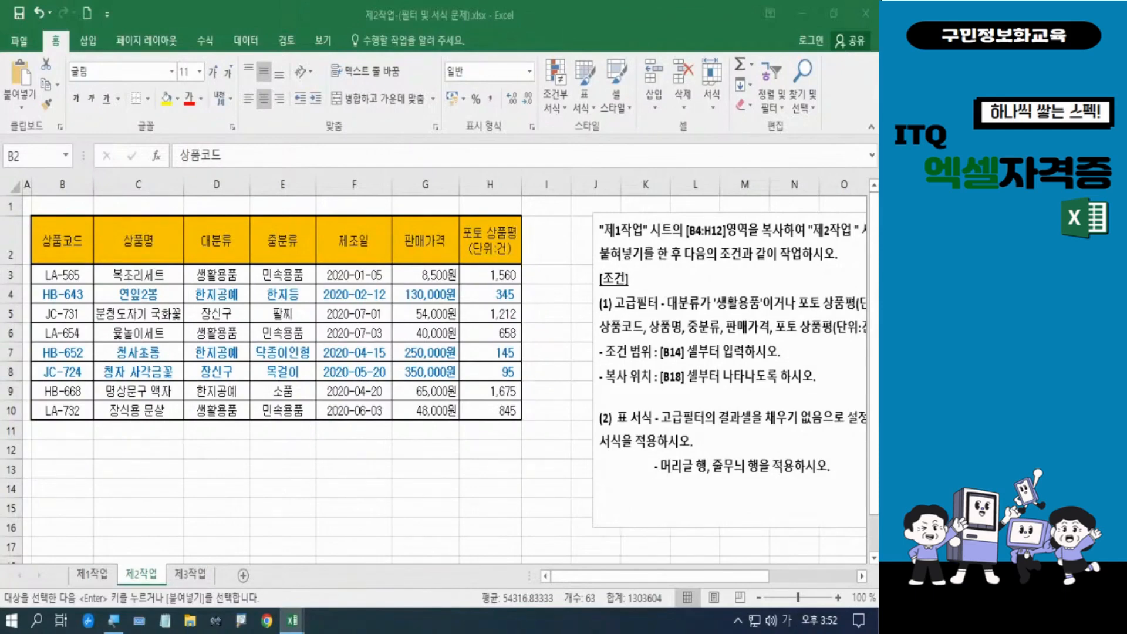
pyautogui.press('Hangul')
pyautogui.press('Hangul')
pyautogui.press('Hangul')
pyautogui.press('Hangul')
pyautogui.hotkey('ctrl', 'v')
# Highlight the 고급필터 instructions of condition (1) in the task text box, down to the 복사 위치 line, to read them
pyautogui.moveTo(679, 580); pyautogui.dragTo(738, 580)
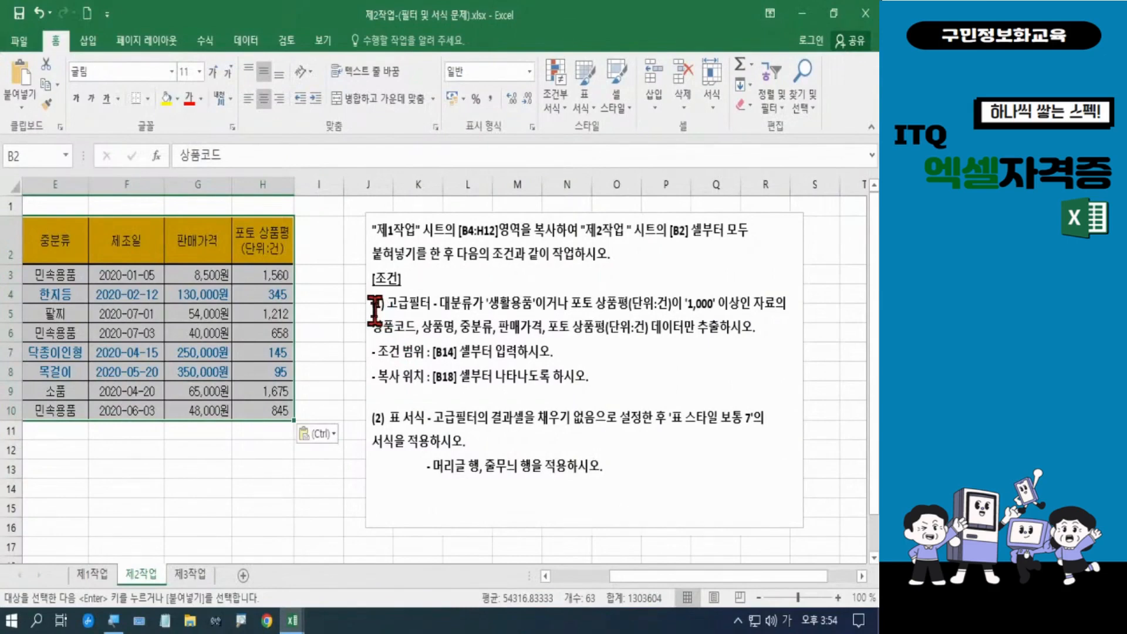
pyautogui.moveTo(375, 310)
pyautogui.mouseDown()
pyautogui.moveTo(605, 376)
pyautogui.moveTo(578, 388)
pyautogui.moveTo(519, 379)
pyautogui.mouseUp()
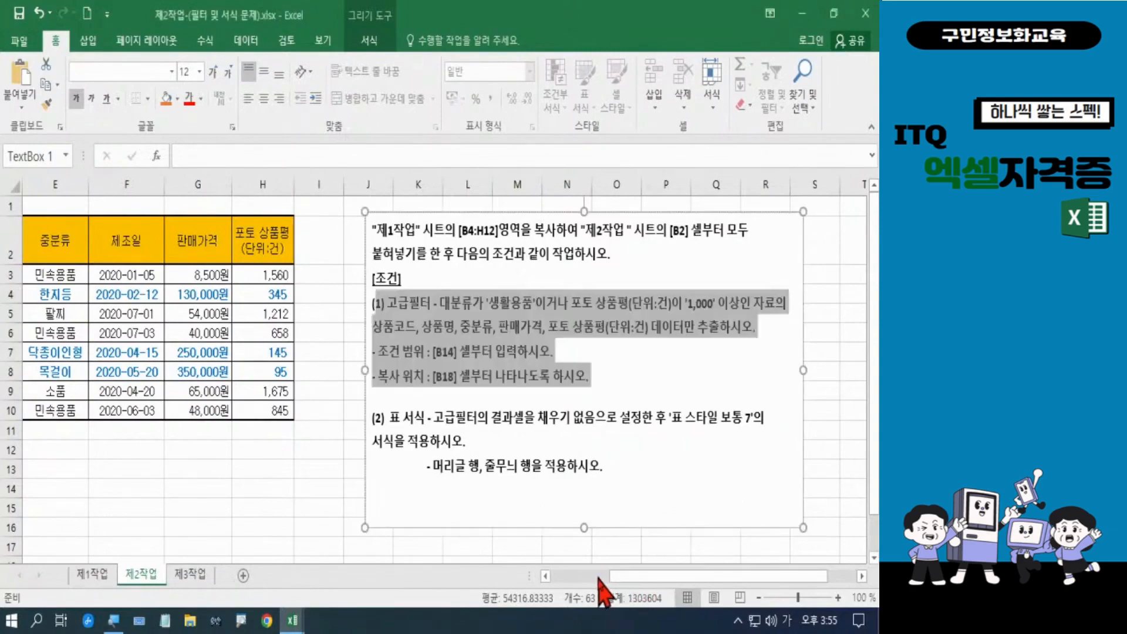
pyautogui.moveTo(616, 576); pyautogui.dragTo(565, 585)
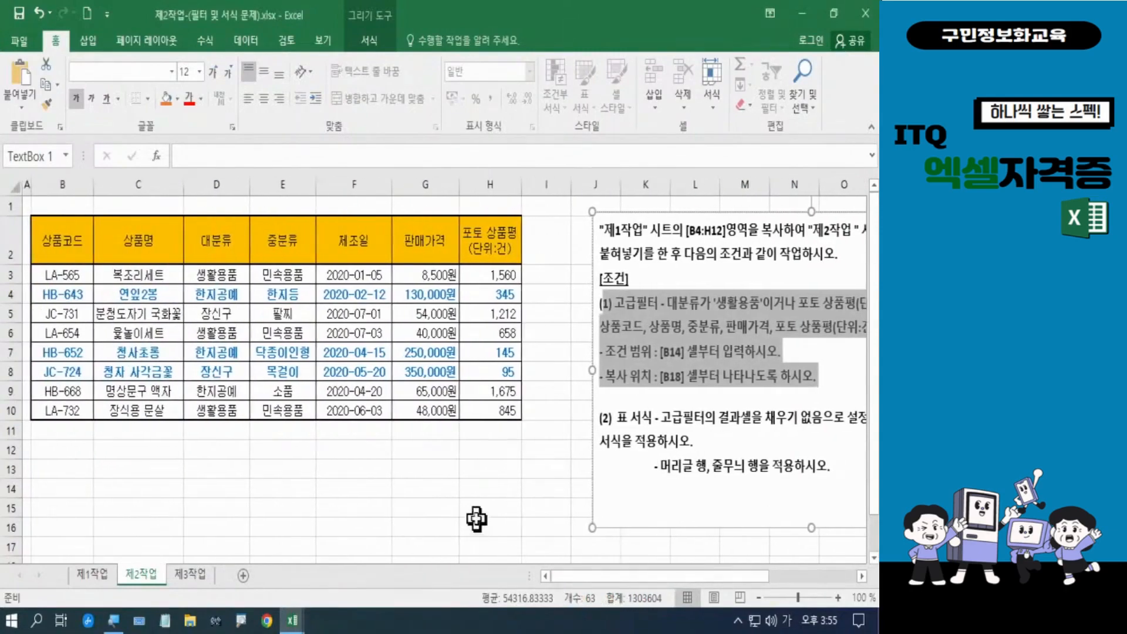
pyautogui.click(477, 526)
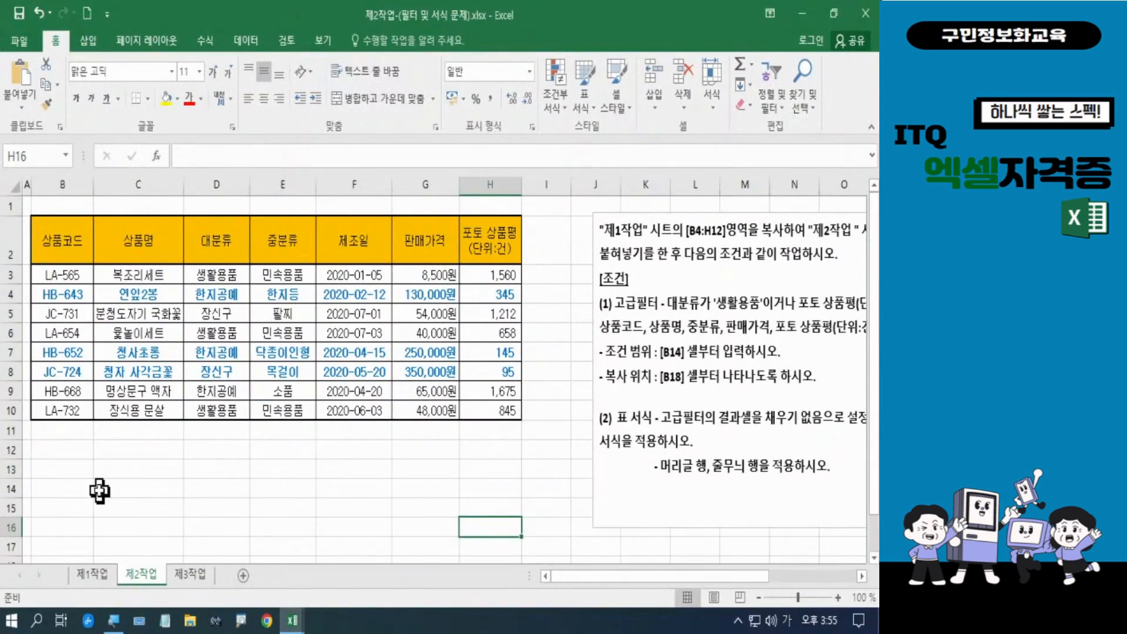
# Copy the 대분류 and 포토 상품평(단위:건) headers from D2 and H2 and paste them at B14 as the criteria headers
pyautogui.click(69, 492)
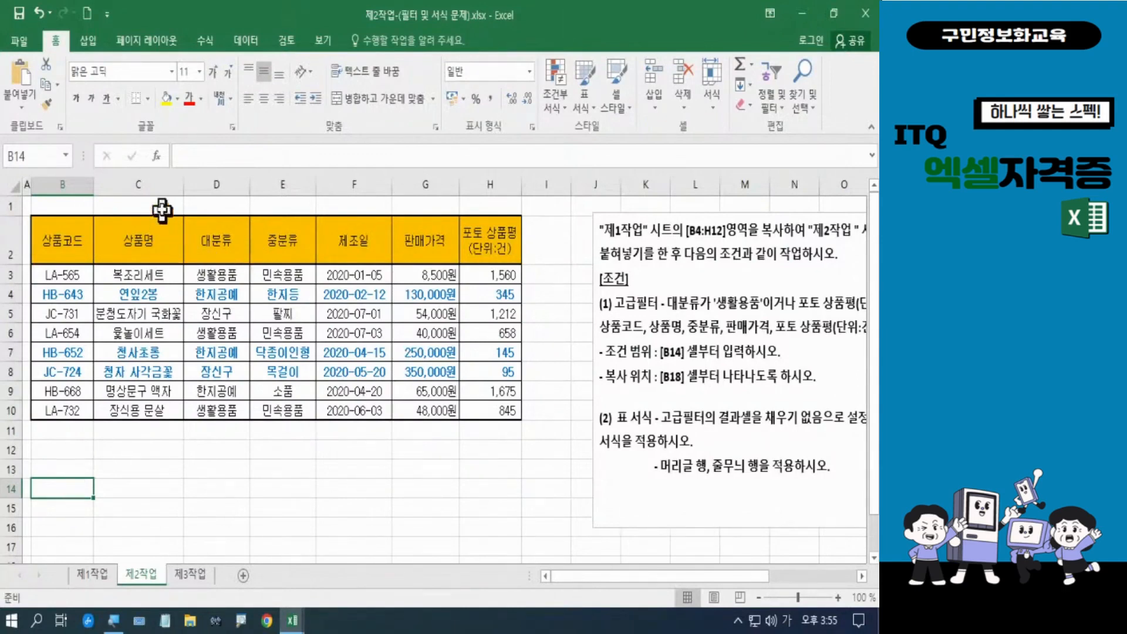
pyautogui.click(223, 239)
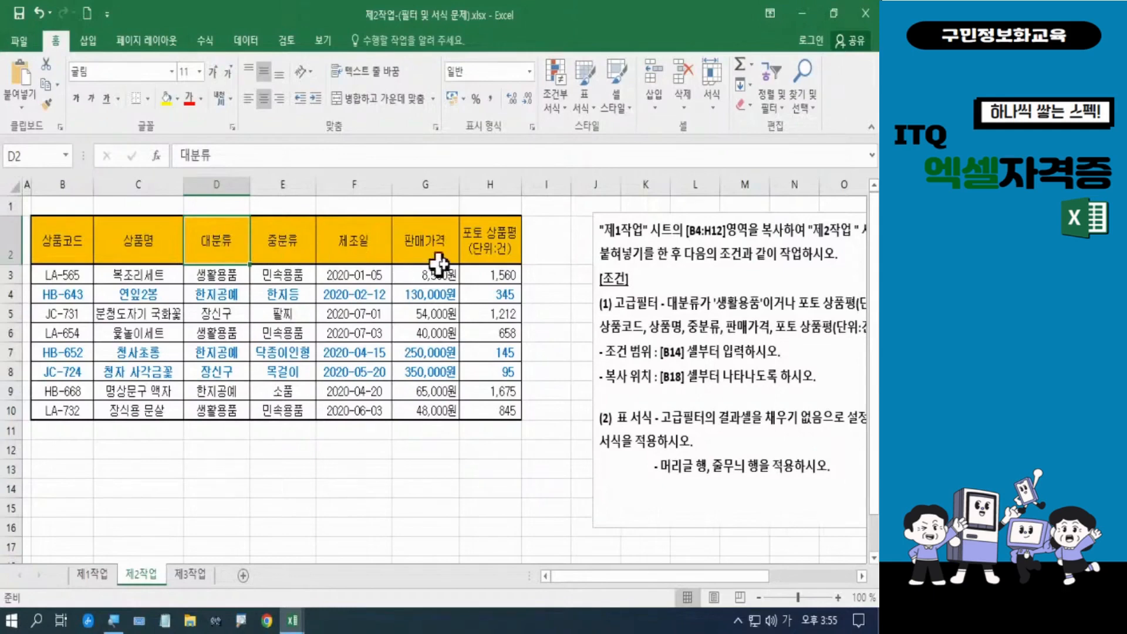
pyautogui.keyDown('ctrl'); pyautogui.click(503, 237); pyautogui.keyUp('ctrl')
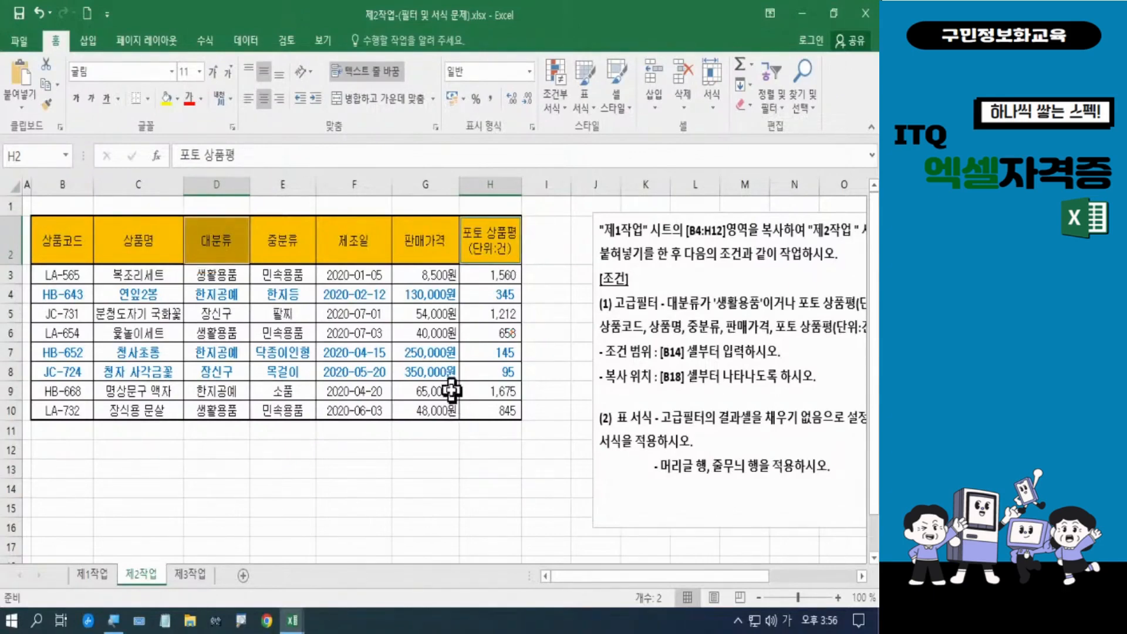
pyautogui.hotkey('ctrl', 'c')
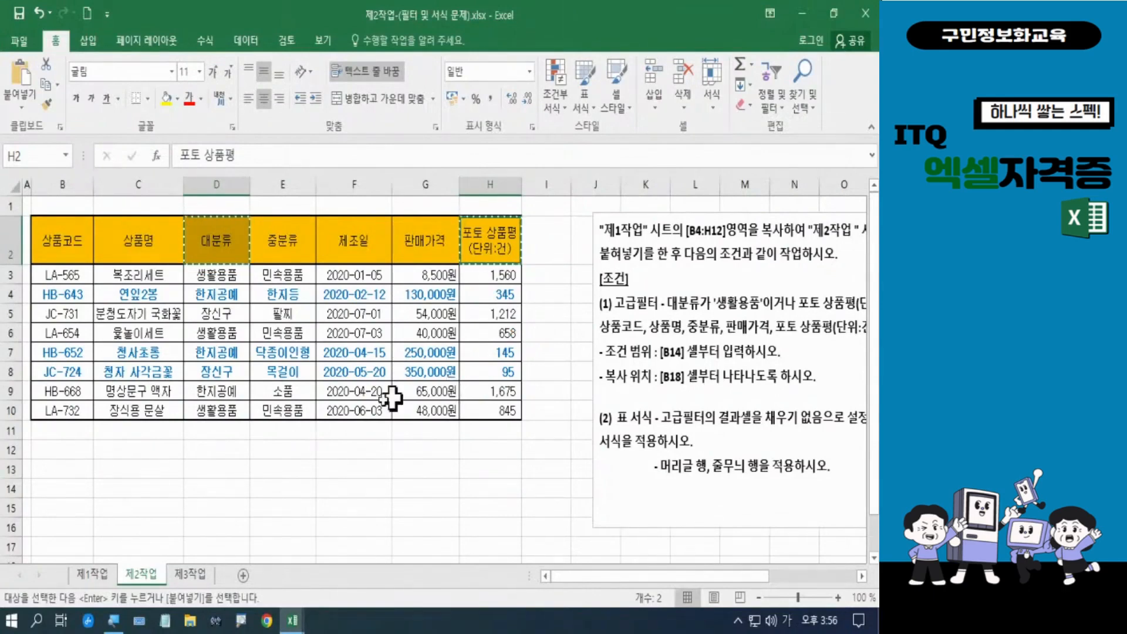
pyautogui.click(71, 488)
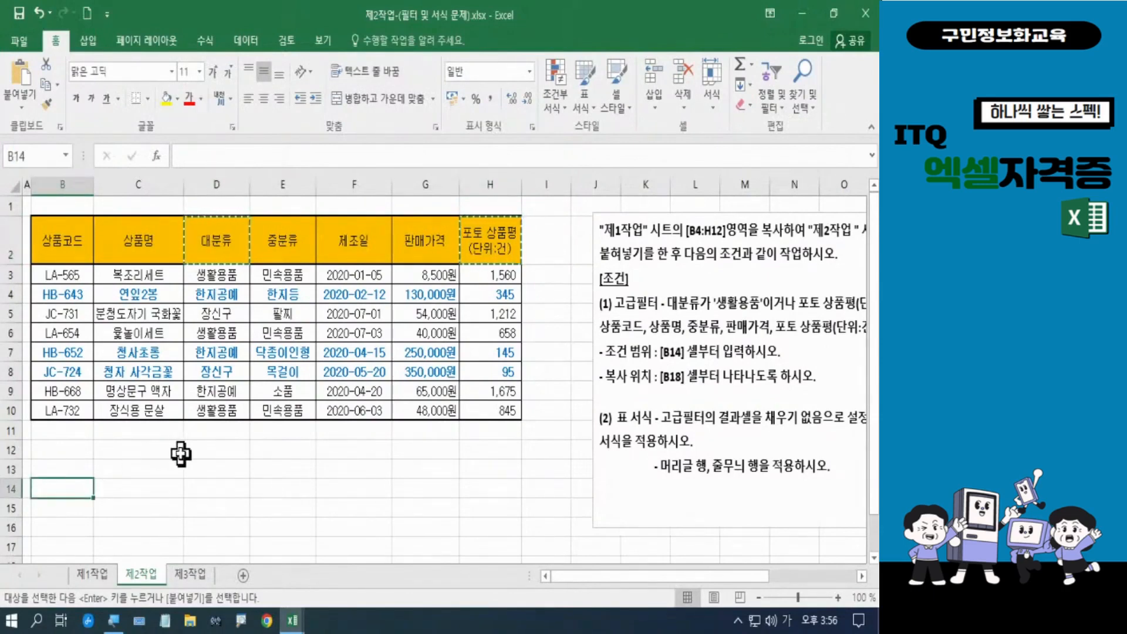
pyautogui.hotkey('ctrl', 'v')
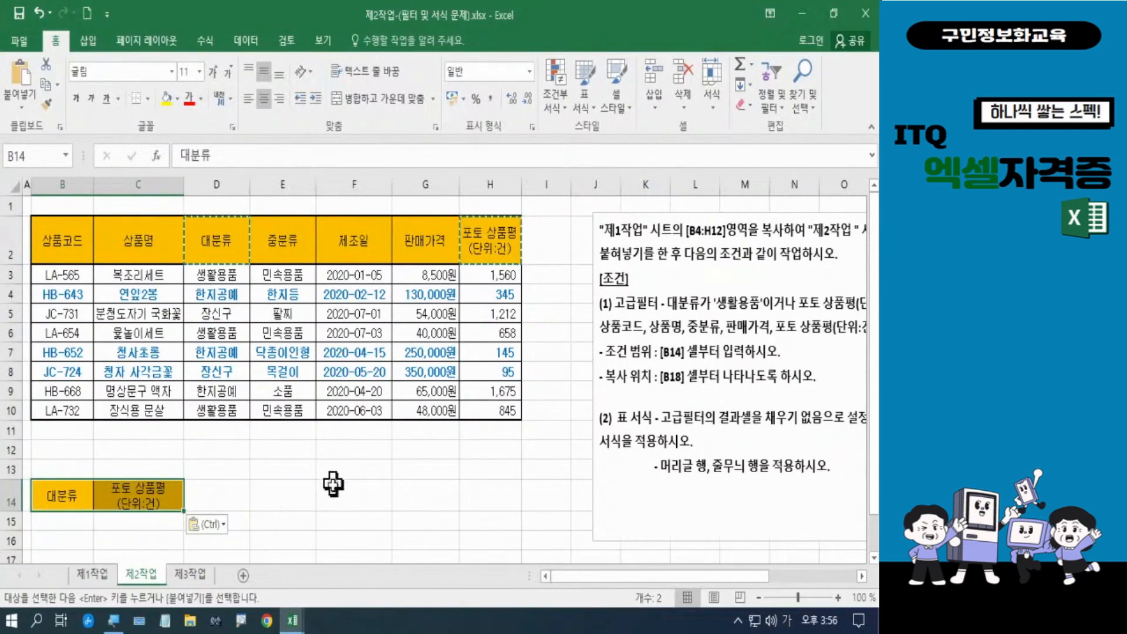
# Enter the criterion 생활용품 in B15 under the 대분류 header
pyautogui.moveTo(875, 394); pyautogui.dragTo(875, 431)
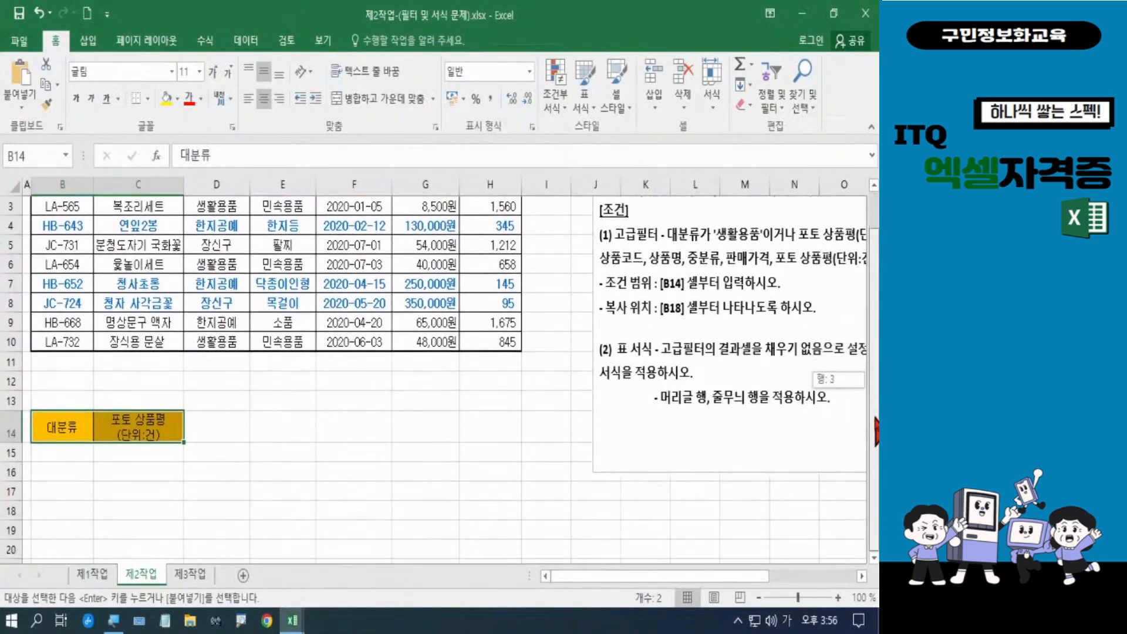
pyautogui.click(759, 598)
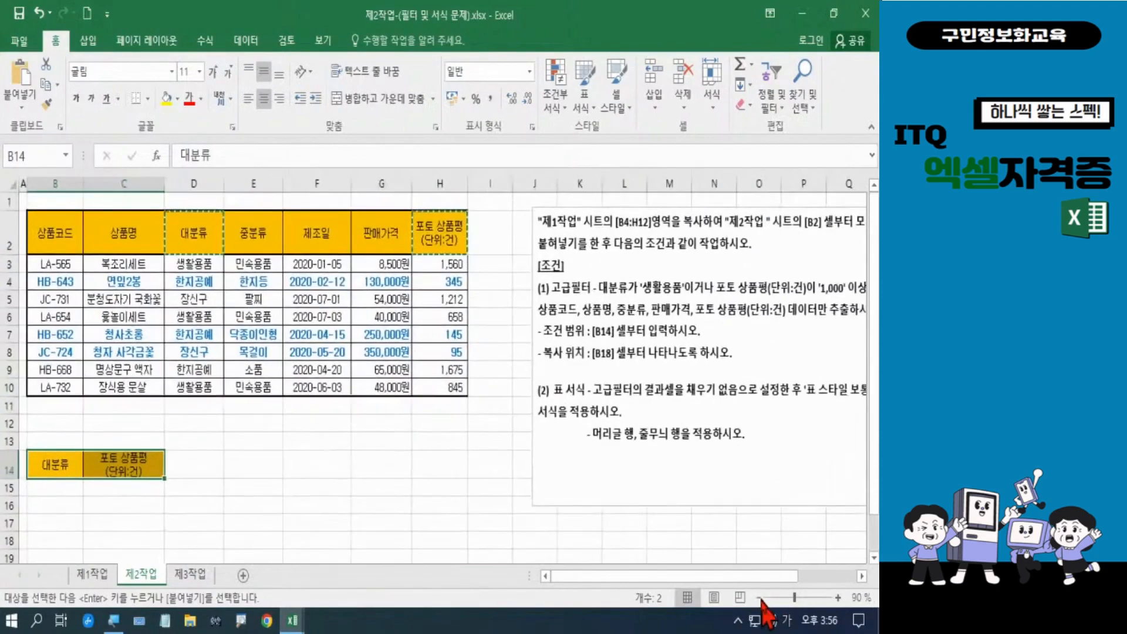
pyautogui.click(58, 487)
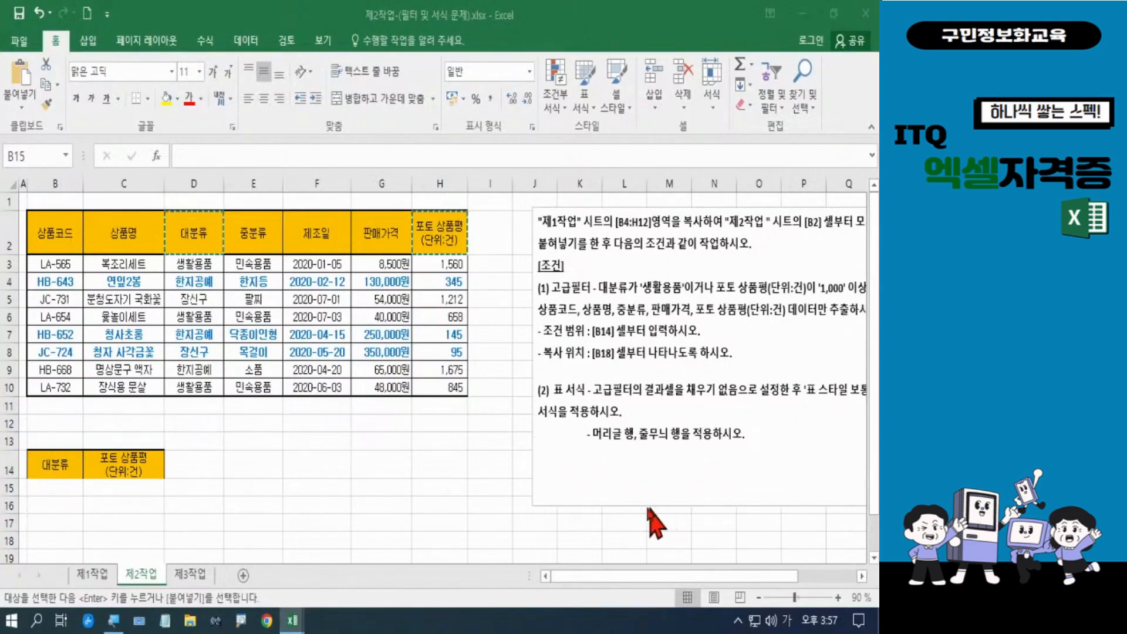
pyautogui.click(59, 490)
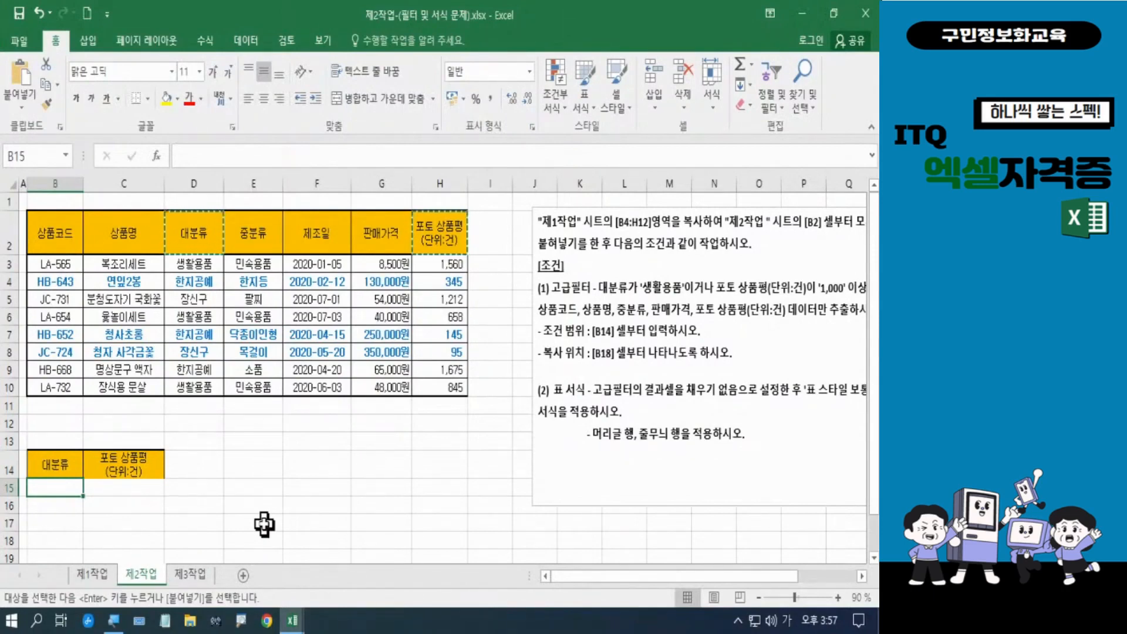
pyautogui.write('생활')
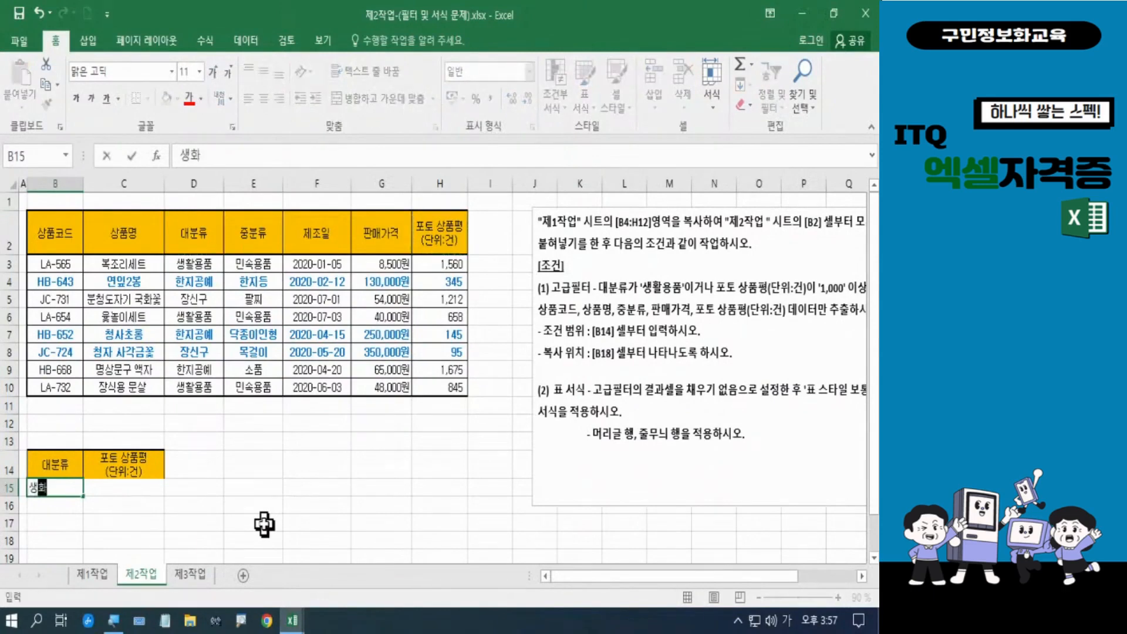
pyautogui.write('용품')
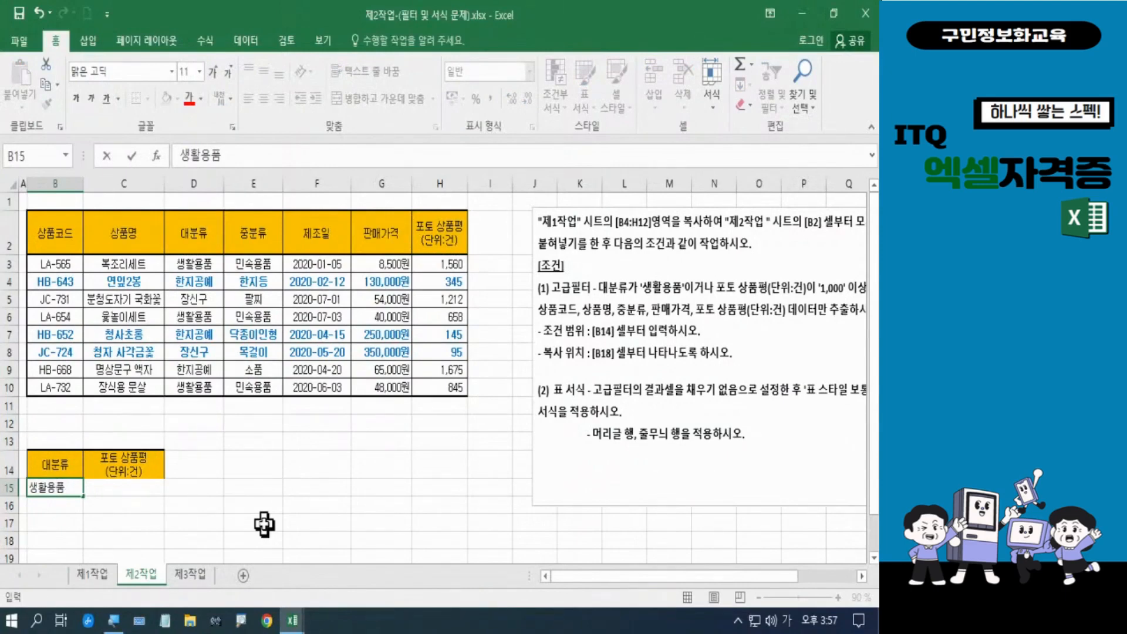
pyautogui.press('Return')
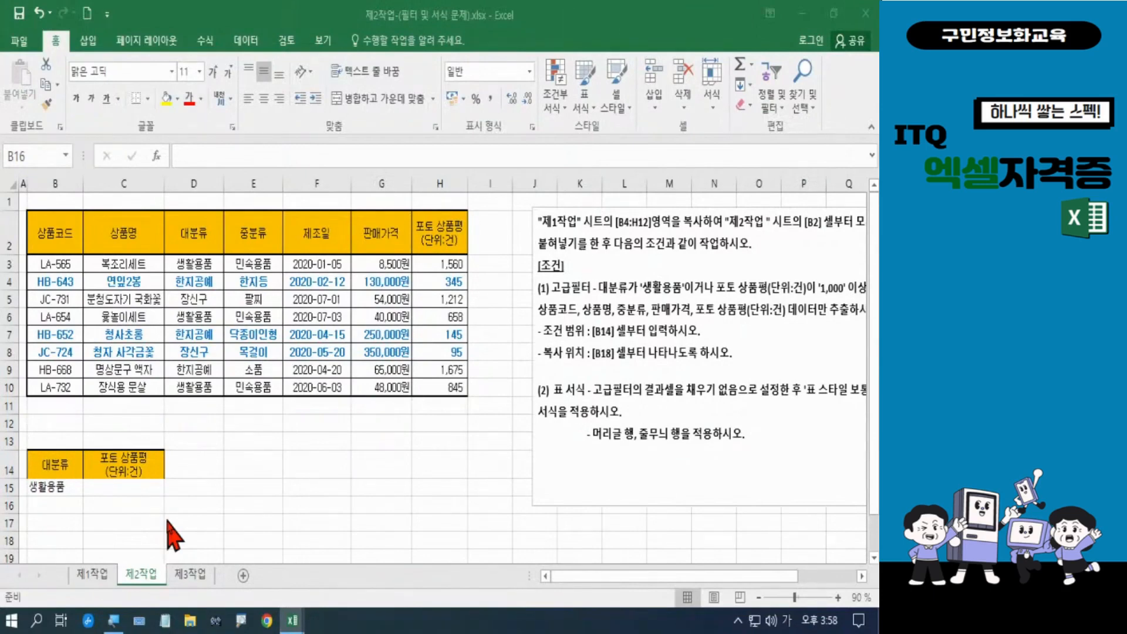
# Enter the criterion >=1000 in C16 under the 포토 상품평(단위:건) header, one row below the 생활용품 criterion
pyautogui.press('Escape')
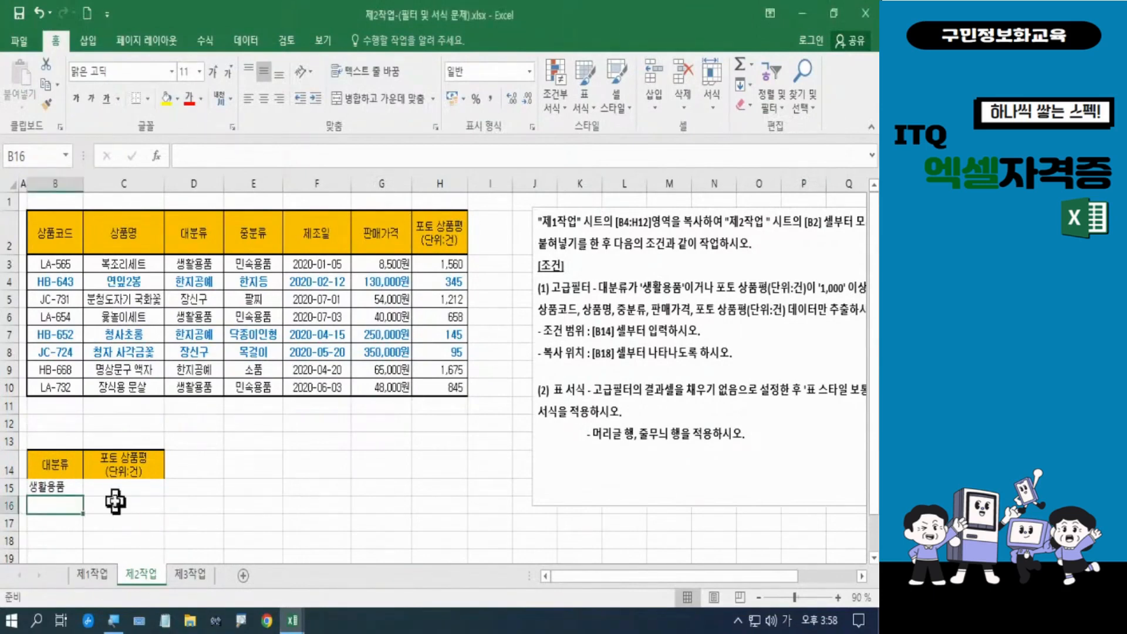
pyautogui.click(115, 501)
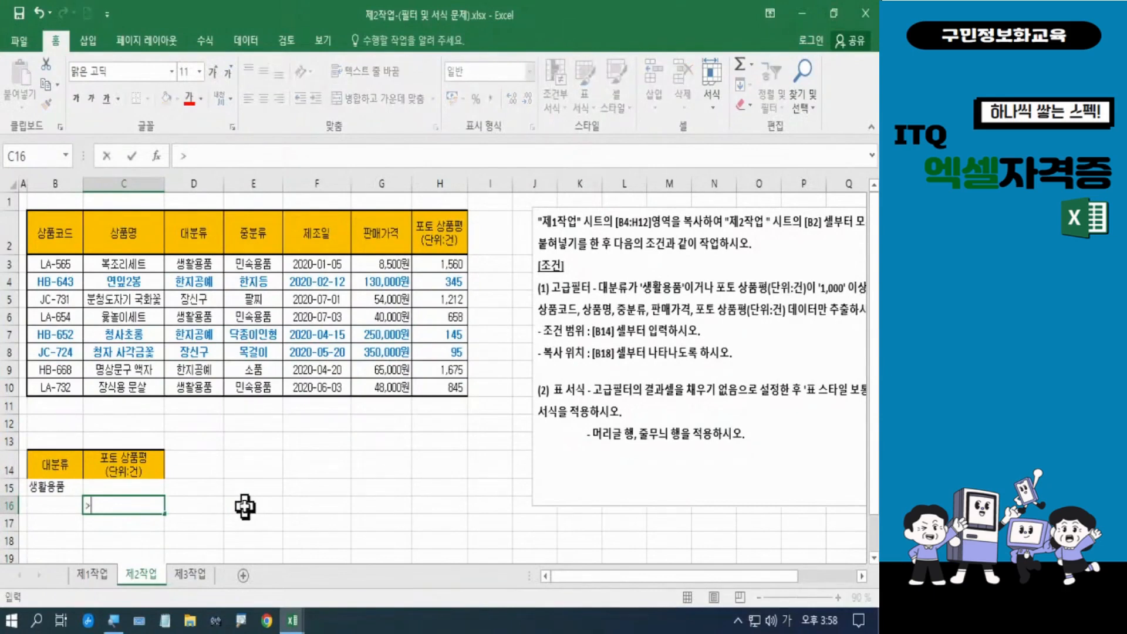
pyautogui.write('>=1000')
pyautogui.press('Return')
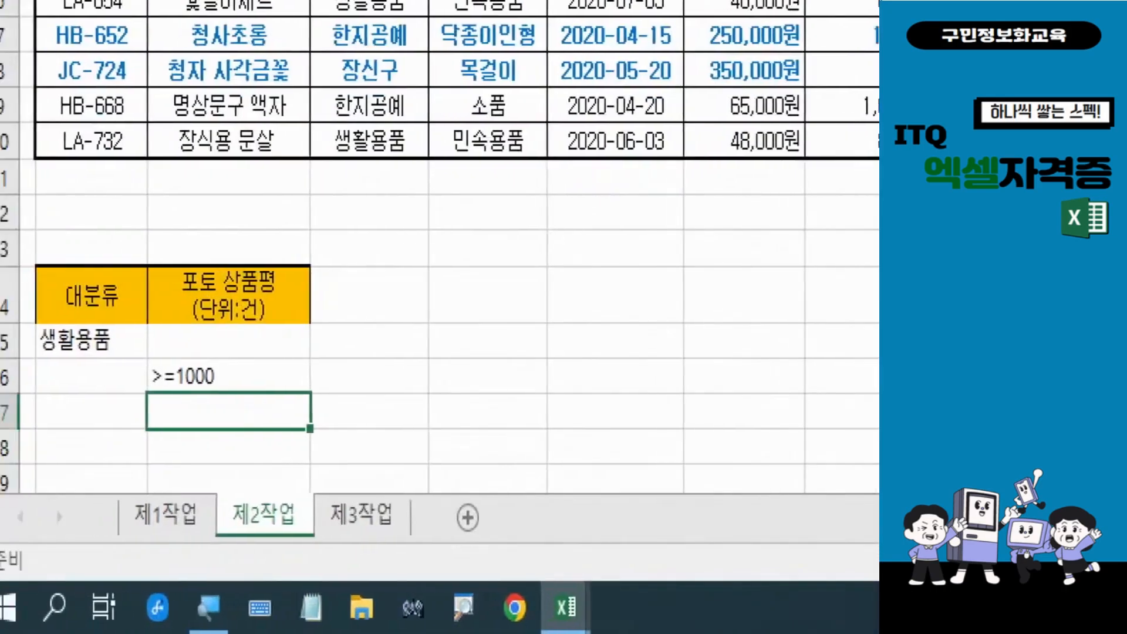
pyautogui.moveTo(3, 241)
pyautogui.mouseDown()
pyautogui.moveTo(13, 267)
pyautogui.moveTo(386, 456)
pyautogui.mouseUp()
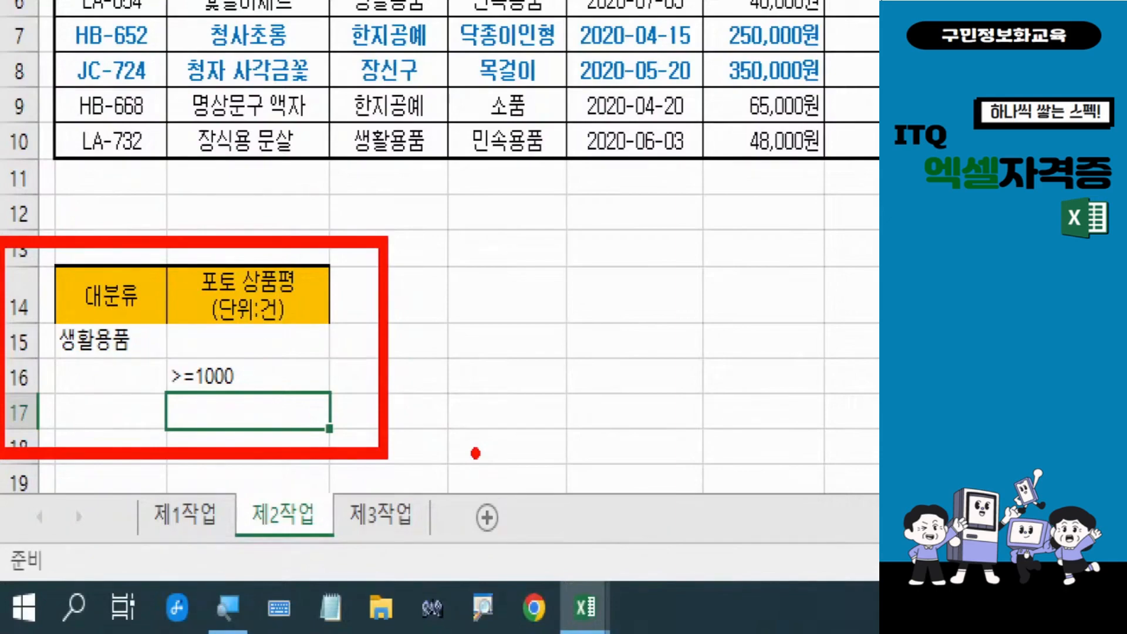
pyautogui.press('Escape')
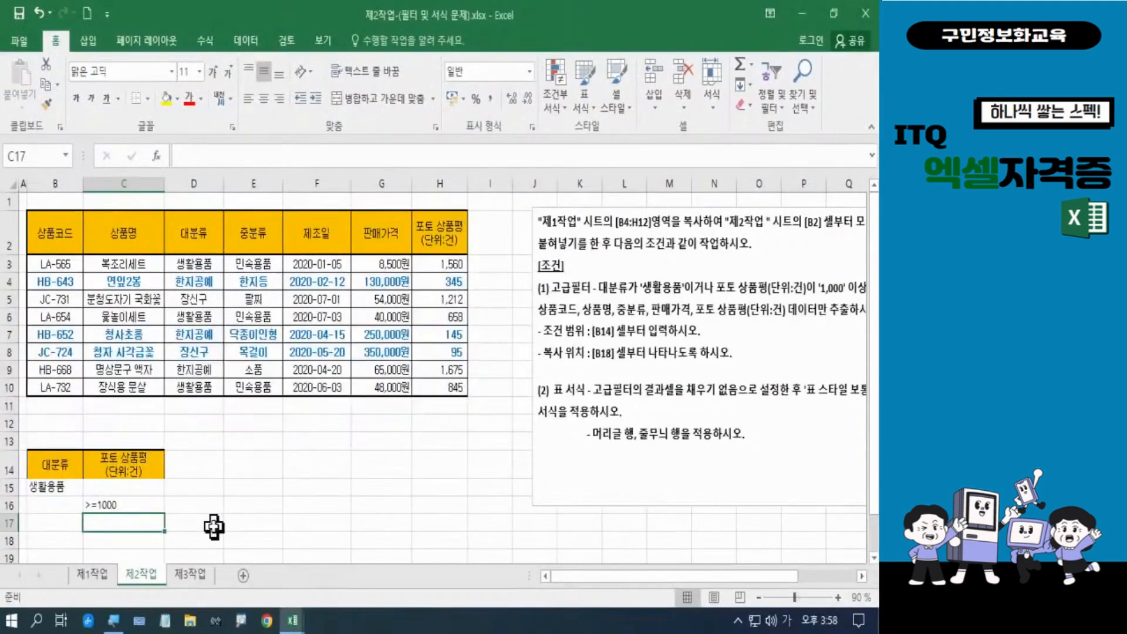
pyautogui.click(839, 598)
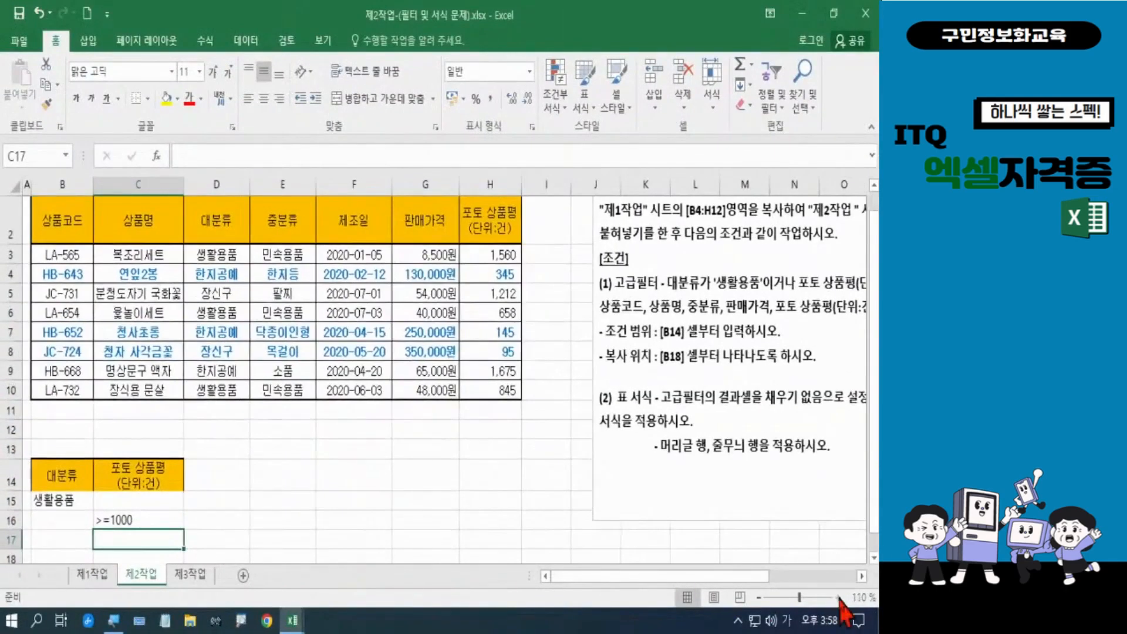
pyautogui.click(839, 598)
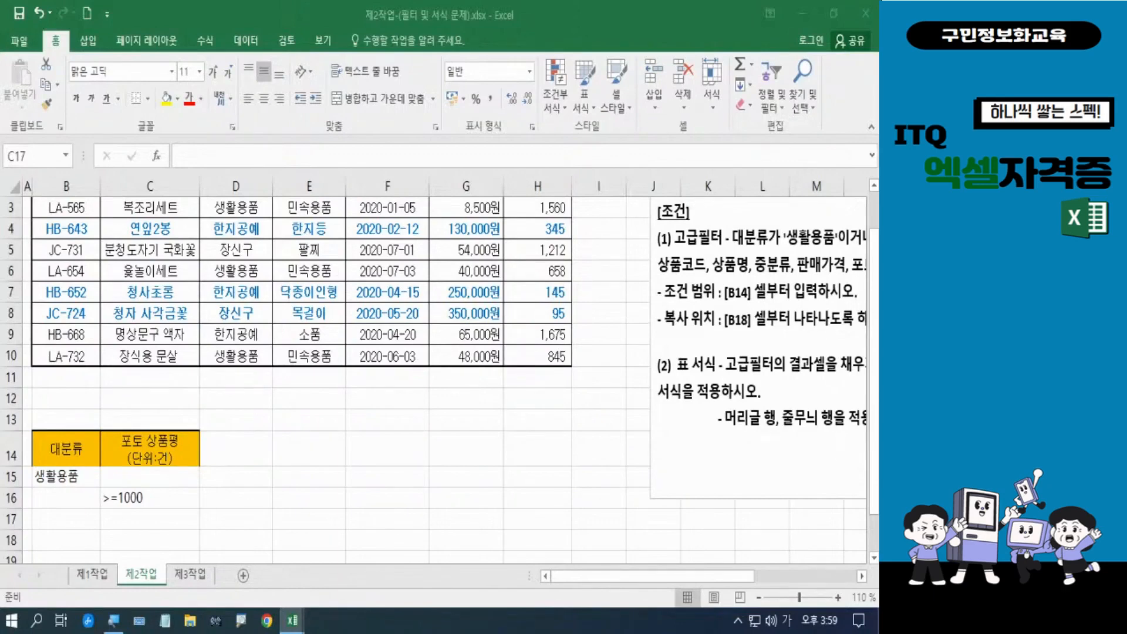
pyautogui.press('Hangul')
pyautogui.press('Hangul')
pyautogui.press('Hangul')
pyautogui.press('Hangul')
pyautogui.press('Hangul')
pyautogui.click(532, 479)
# Copy the 상품코드, 상품명, 중분류, 판매가격 and 포토 상품평(단위:건) headers from row 2 and paste them at B18
pyautogui.scroll(1, 470, 396)
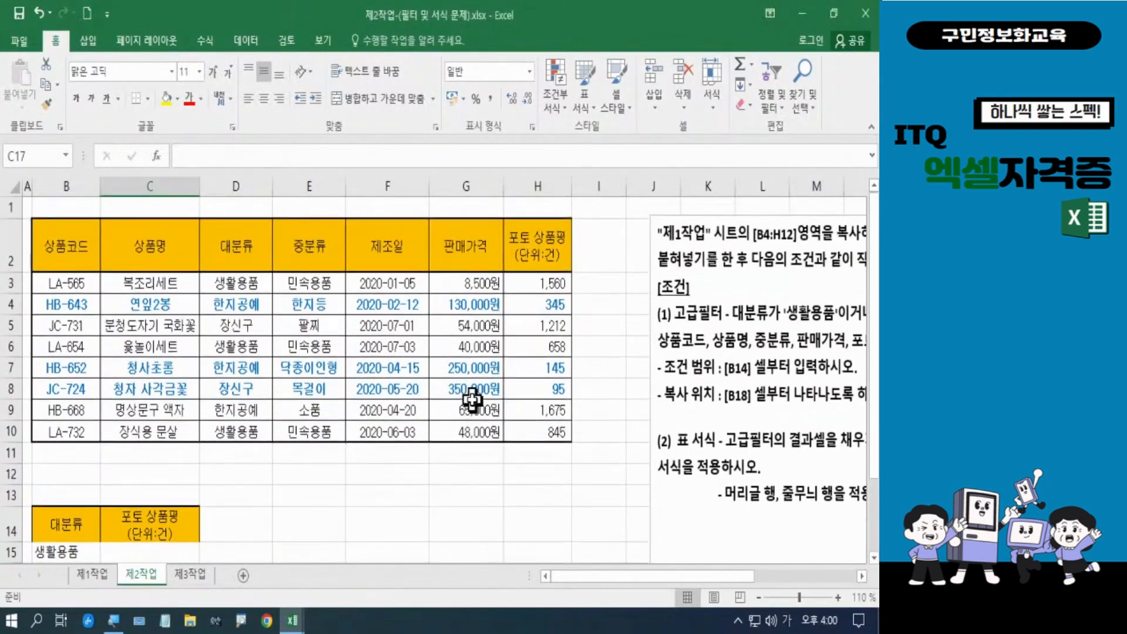
pyautogui.click(70, 255)
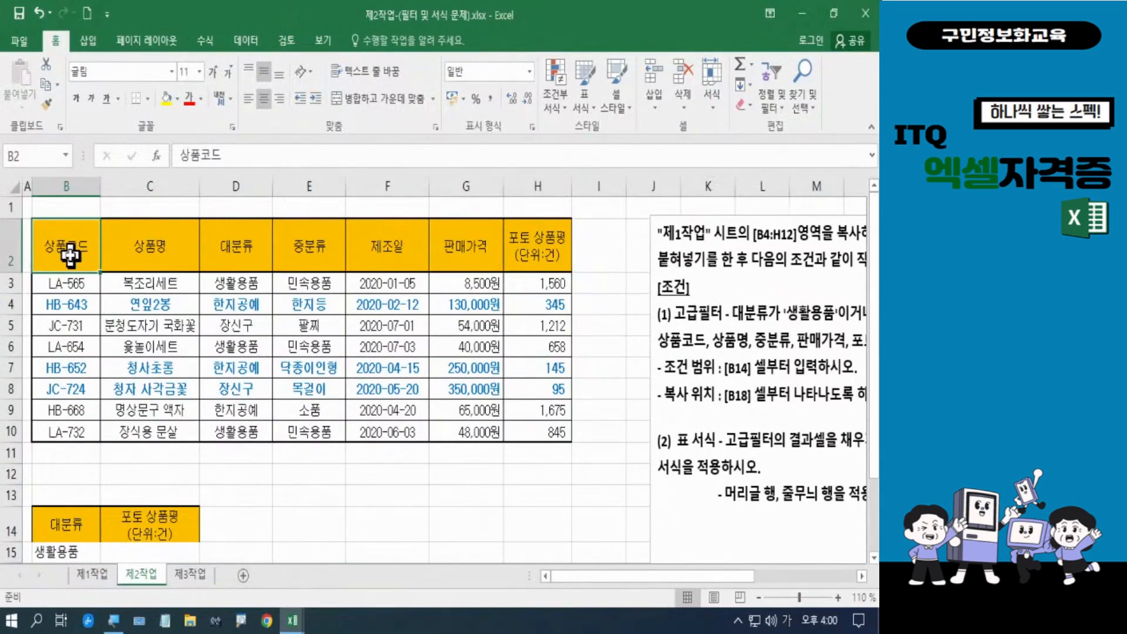
pyautogui.keyDown('ctrl'); pyautogui.click(126, 243); pyautogui.keyUp('ctrl')
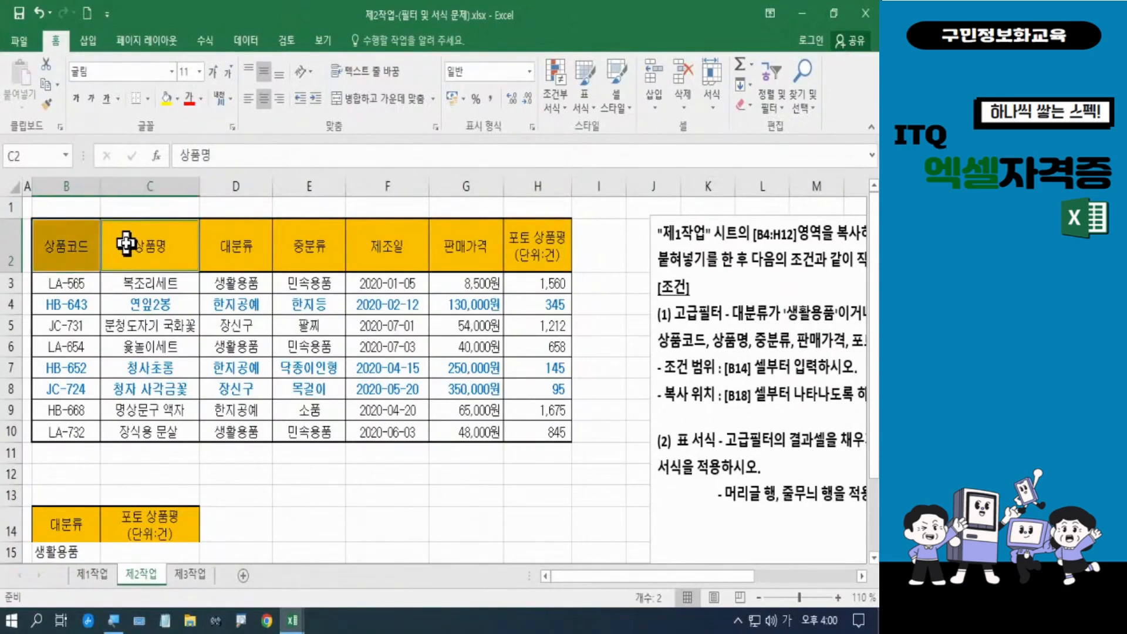
pyautogui.keyDown('ctrl'); pyautogui.click(310, 249); pyautogui.keyUp('ctrl')
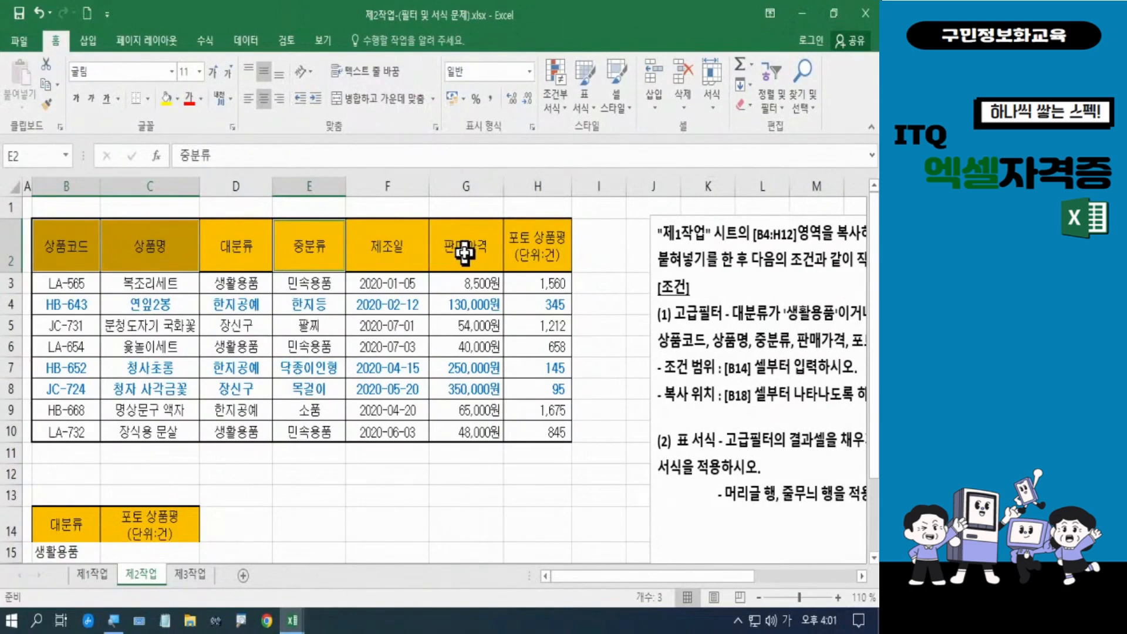
pyautogui.keyDown('ctrl'); pyautogui.click(465, 252); pyautogui.keyUp('ctrl')
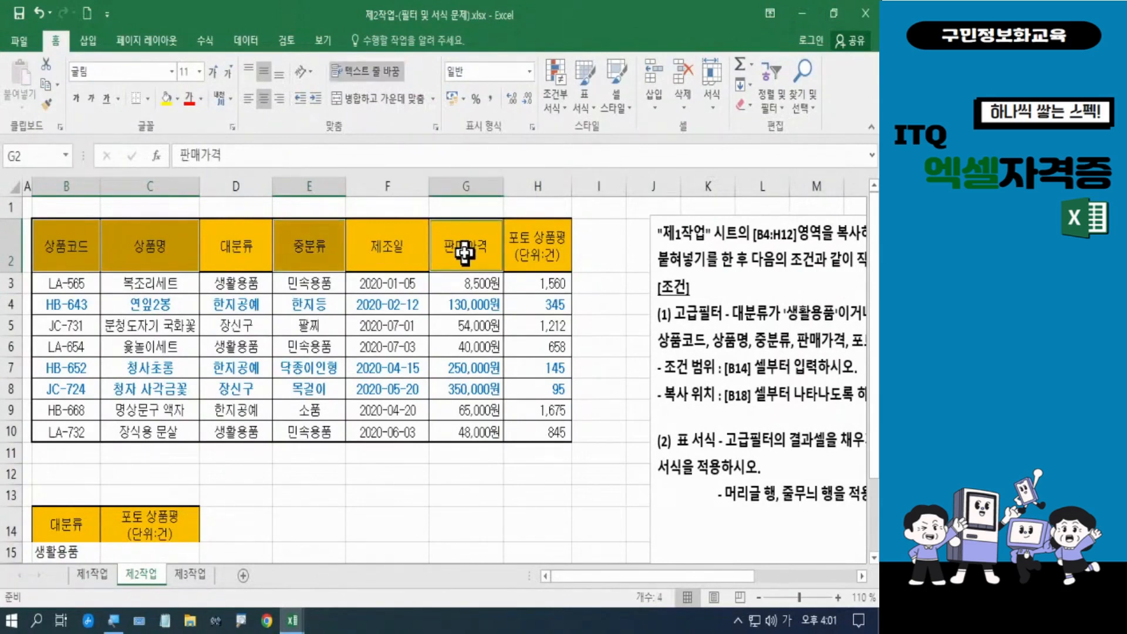
pyautogui.keyDown('ctrl'); pyautogui.click(533, 251); pyautogui.keyUp('ctrl')
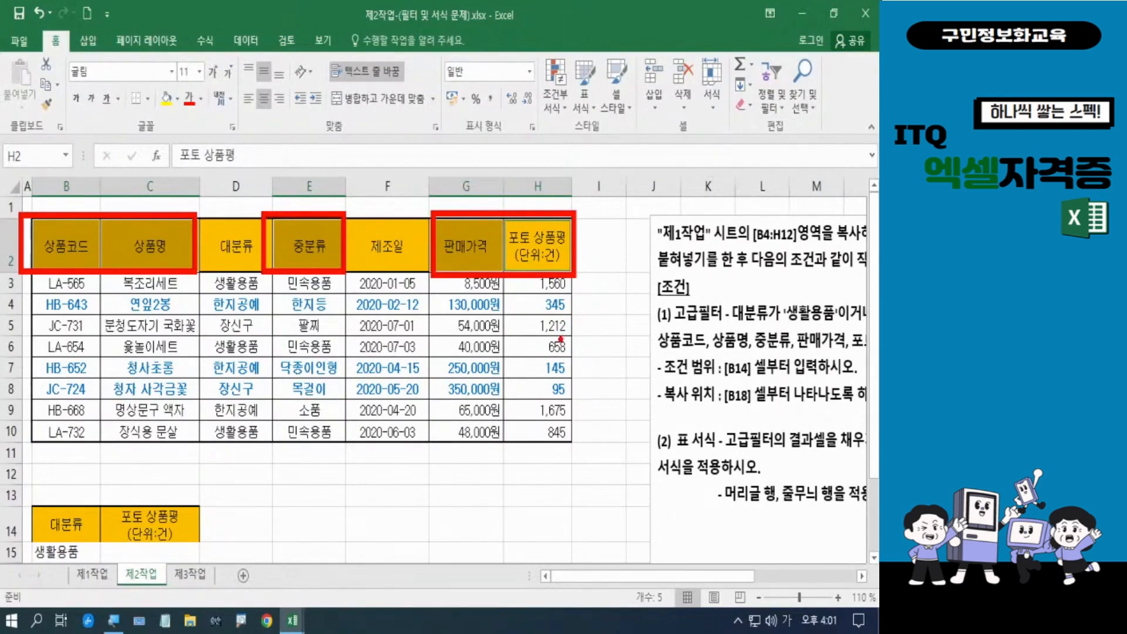
pyautogui.press('Escape')
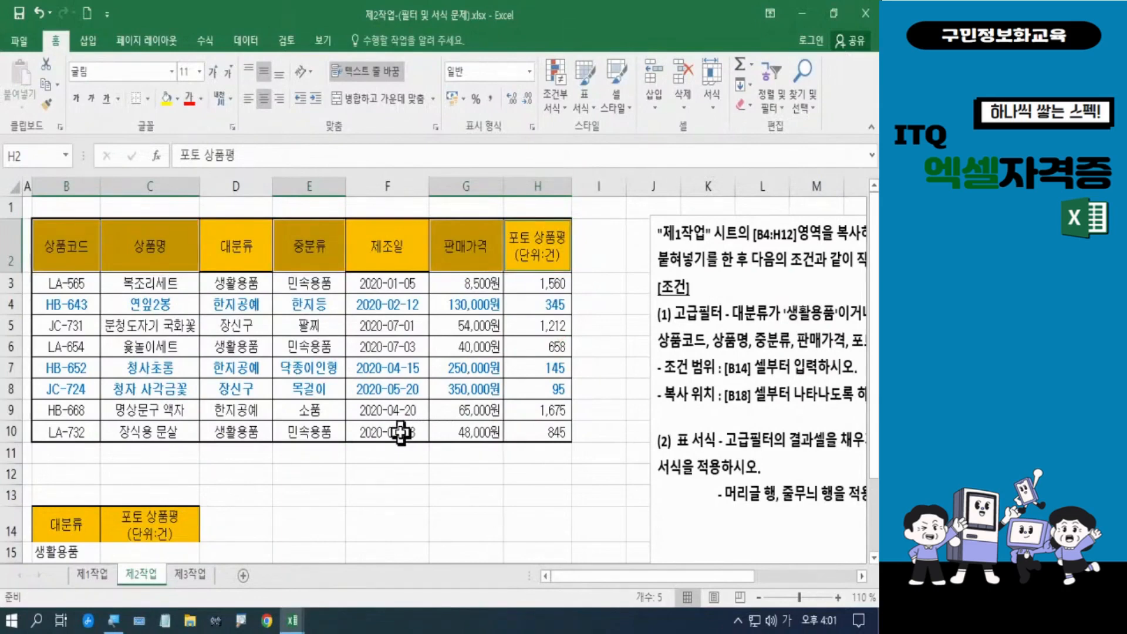
pyautogui.hotkey('ctrl', 'c')
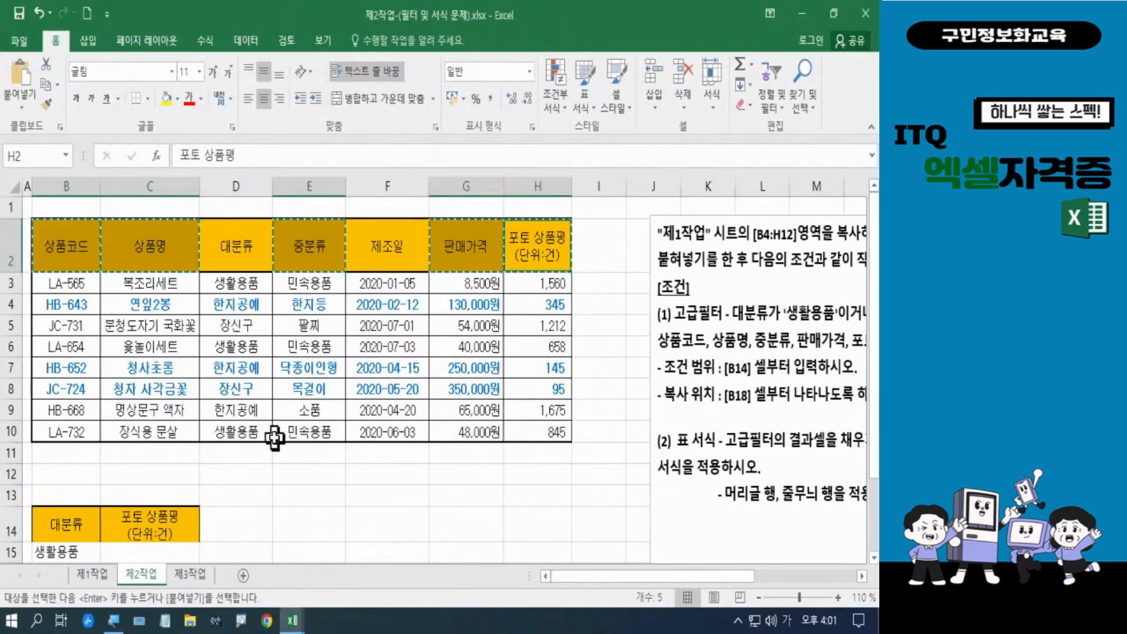
pyautogui.scroll(-3, 270, 437)
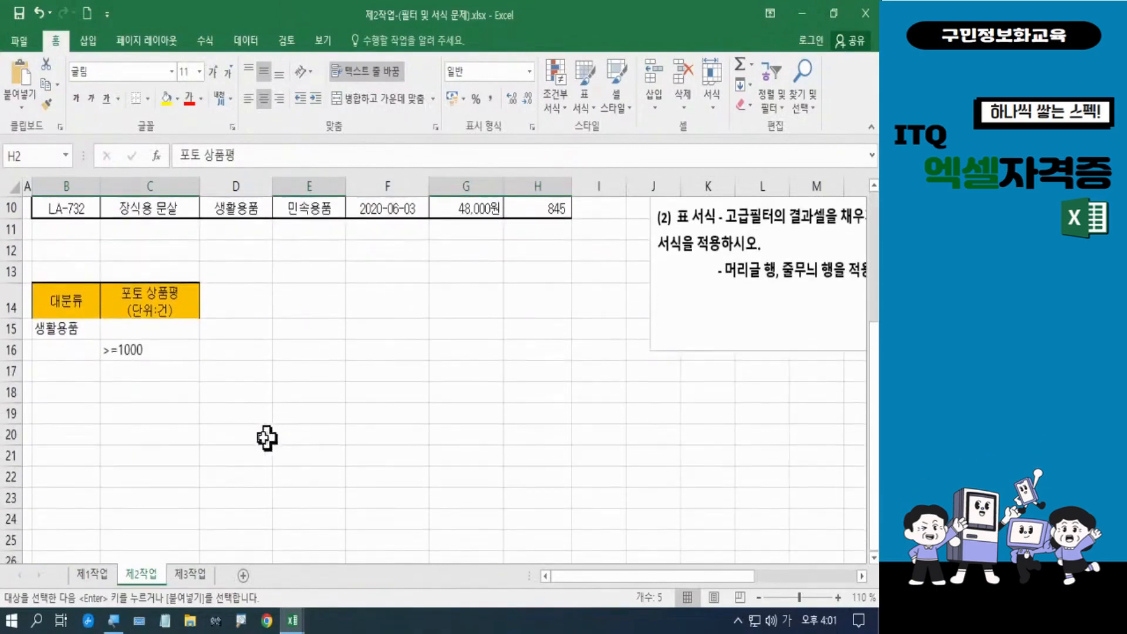
pyautogui.click(76, 395)
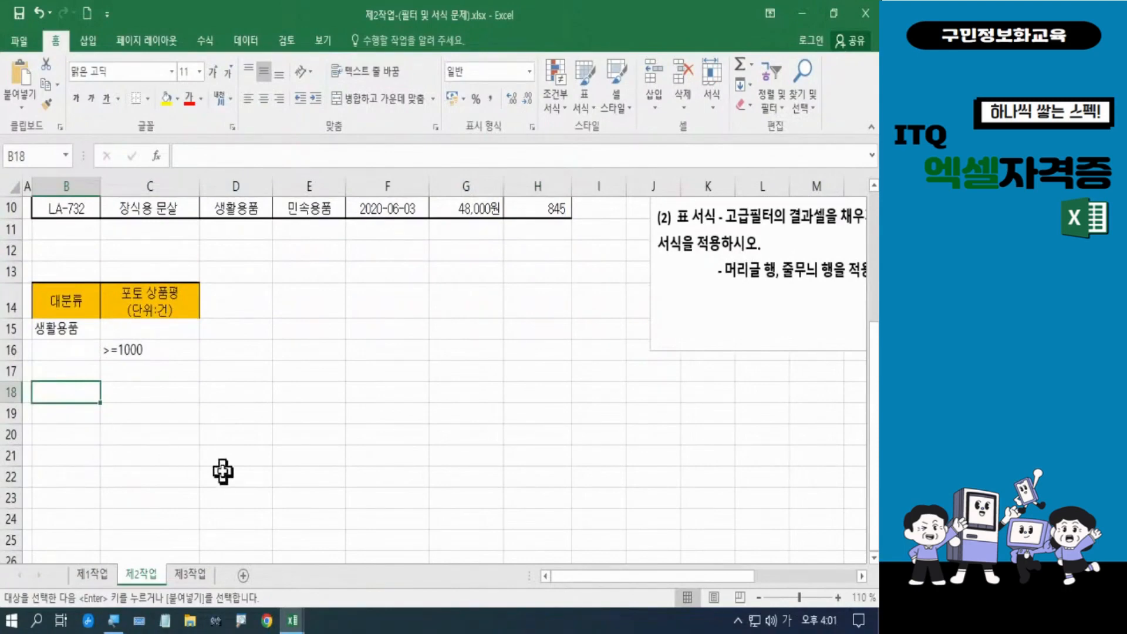
pyautogui.hotkey('ctrl', 'v')
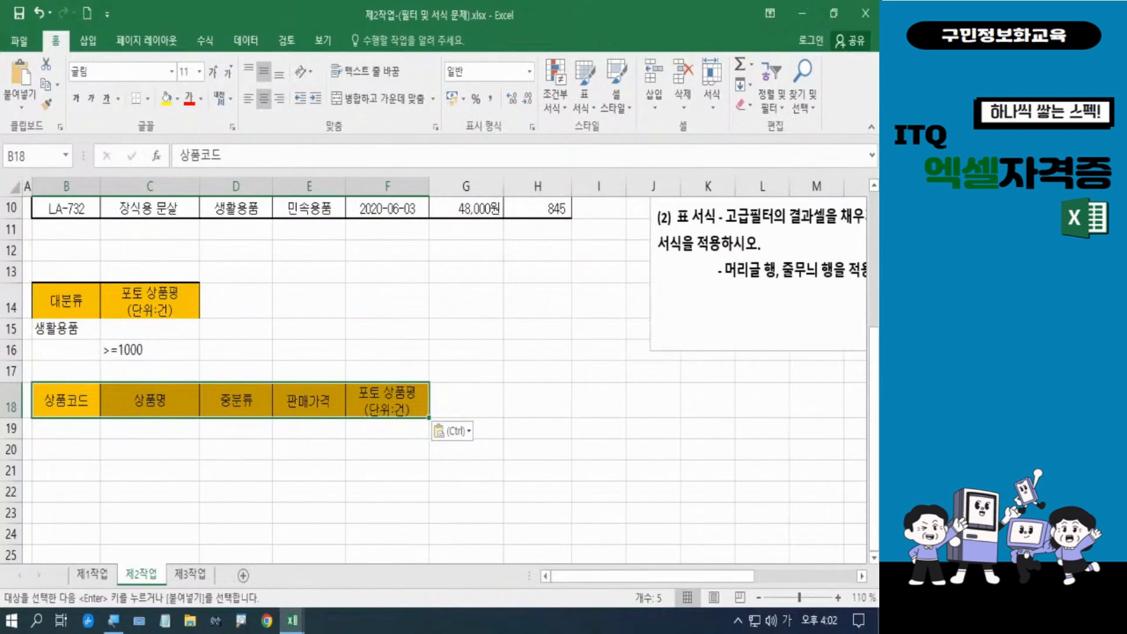
# Review the source table, the criteria at B14 and the output headers in row 18, and clear the copy marquee
pyautogui.scroll(-1, 502, 429)
pyautogui.scroll(2, 470, 409)
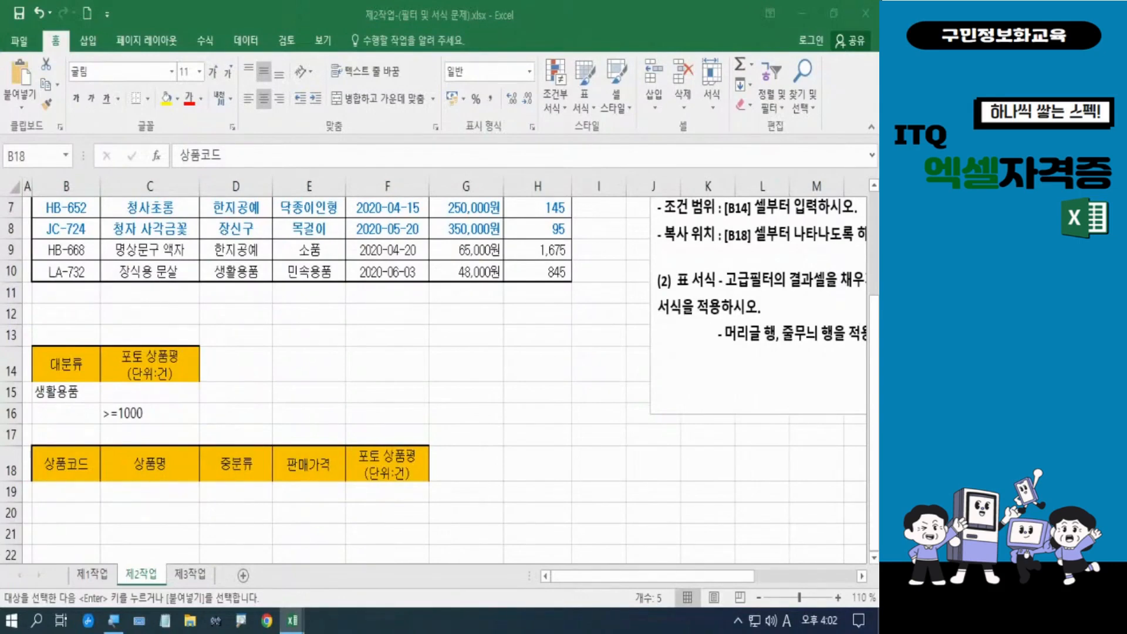
pyautogui.press('Hangul')
pyautogui.press('Hangul')
pyautogui.press('Hangul')
pyautogui.hotkey('ctrl', 'v')
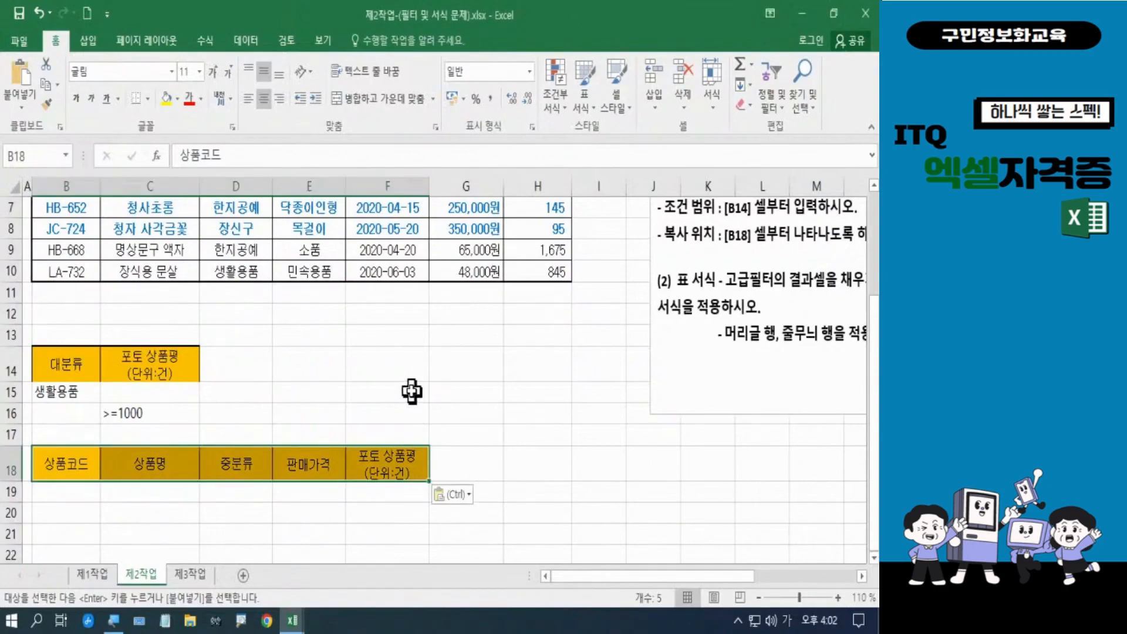
pyautogui.click(454, 385)
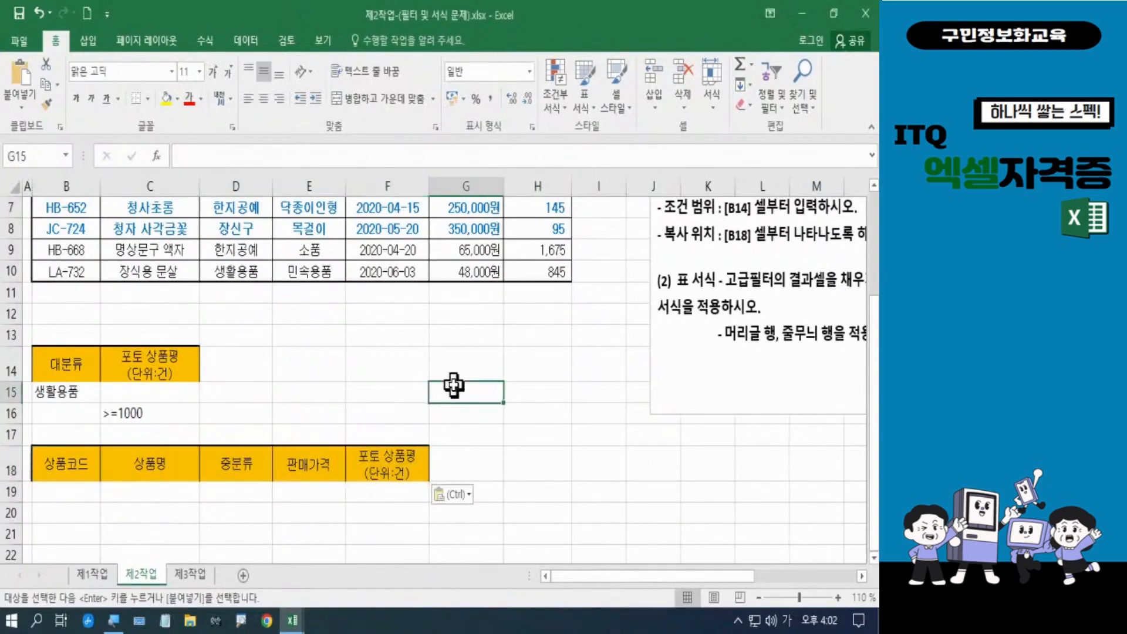
pyautogui.scroll(2, 454, 385)
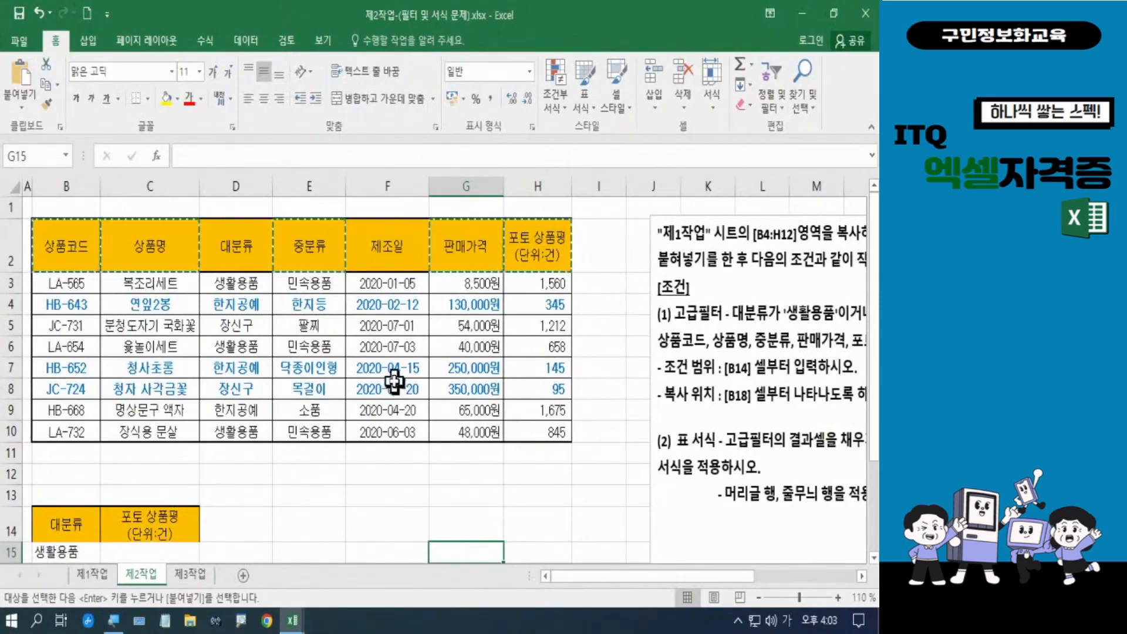
pyautogui.scroll(-2, 395, 380)
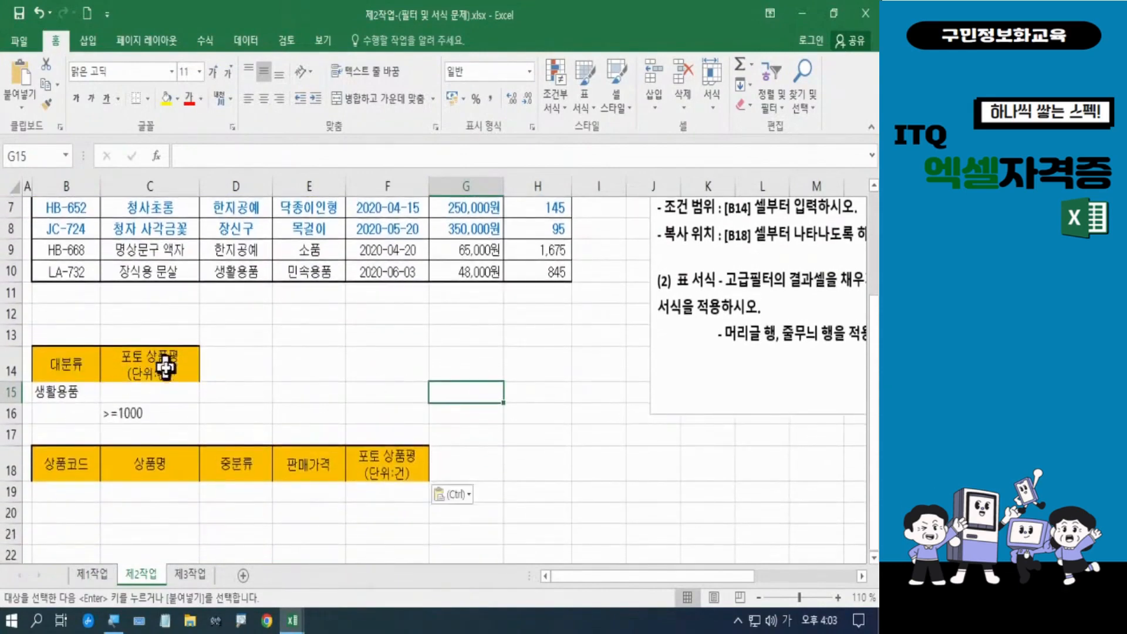
pyautogui.scroll(-1, 158, 414)
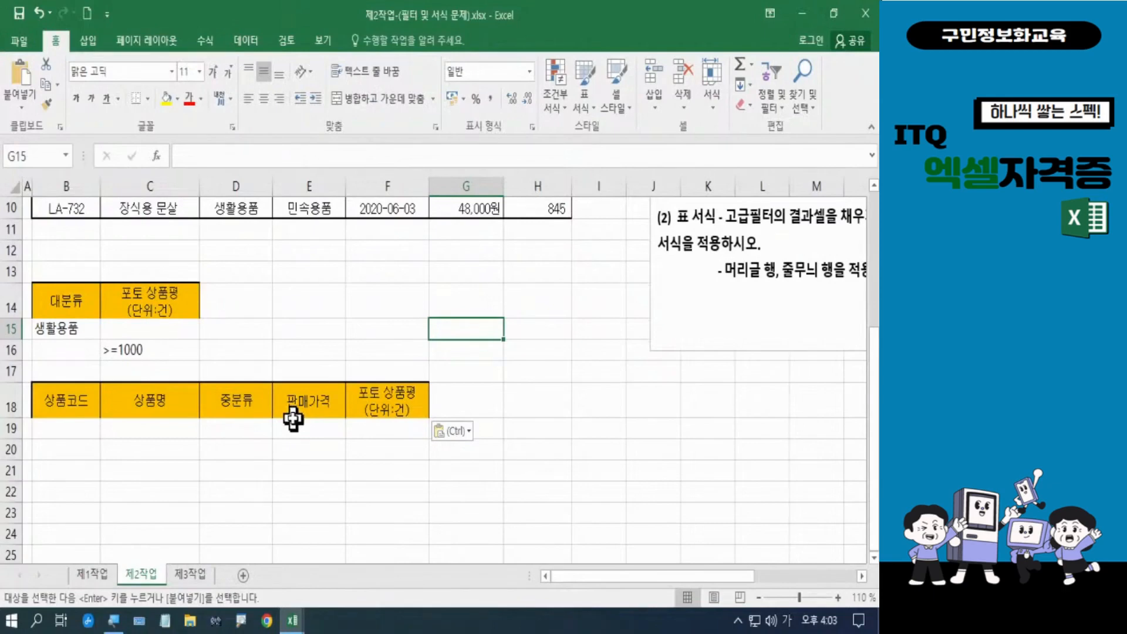
pyautogui.click(529, 391)
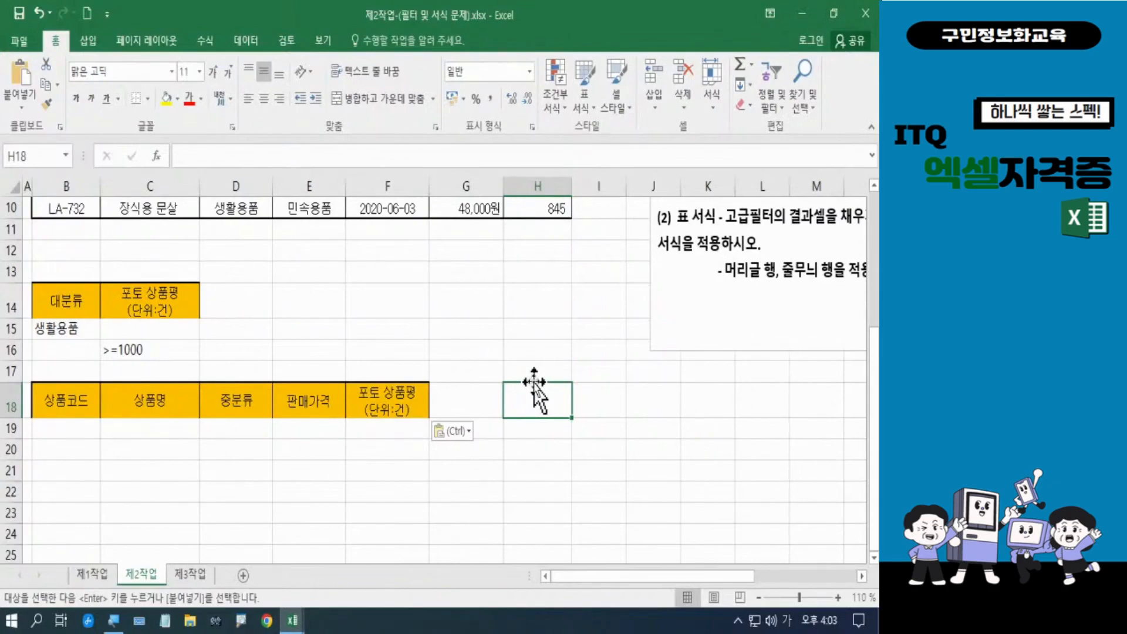
pyautogui.scroll(3, 535, 382)
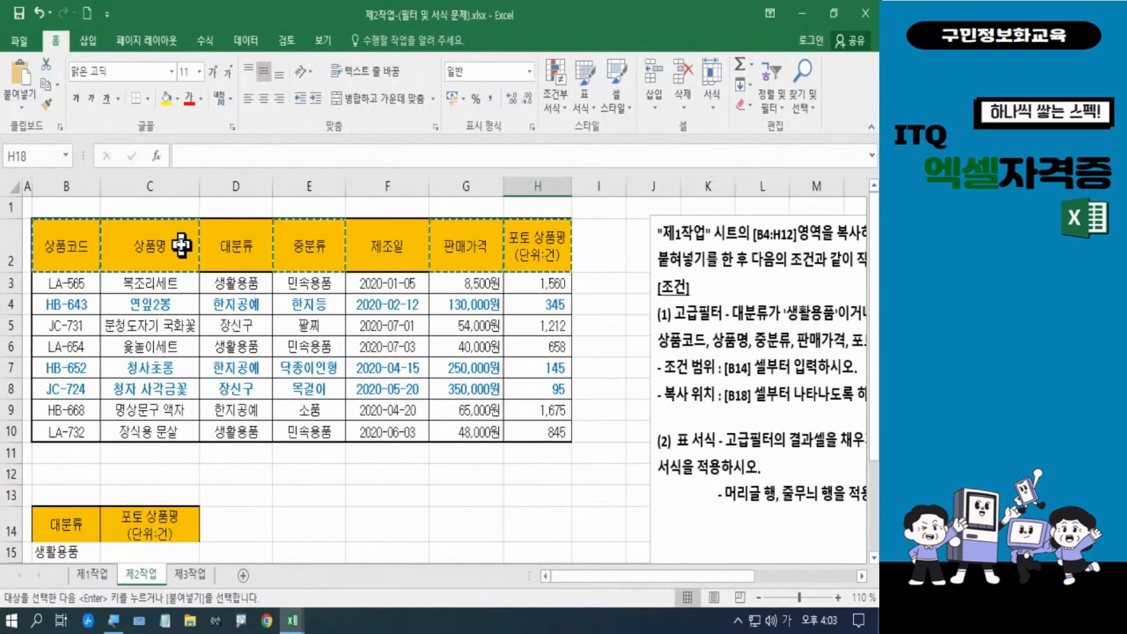
pyautogui.press('Escape')
pyautogui.scroll(-3, 181, 245)
pyautogui.scroll(3, 214, 330)
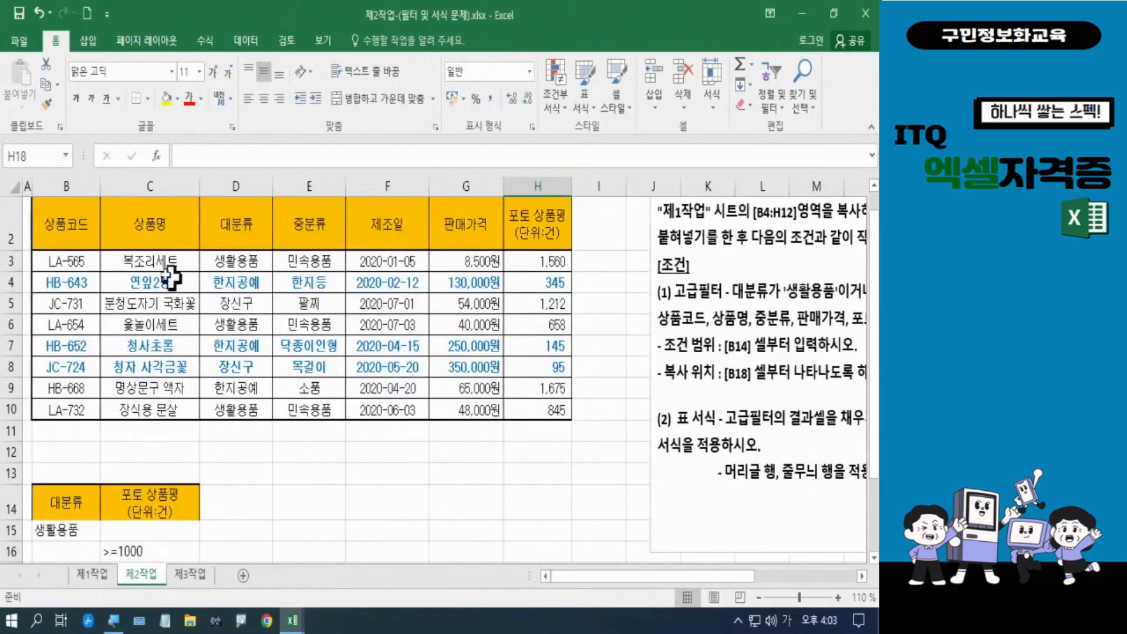
# Open the advanced filter (고급 필터) for the table starting at B2 and choose 다른 장소에 복사 as the result option
pyautogui.click(67, 229)
pyautogui.scroll(1, 76, 235)
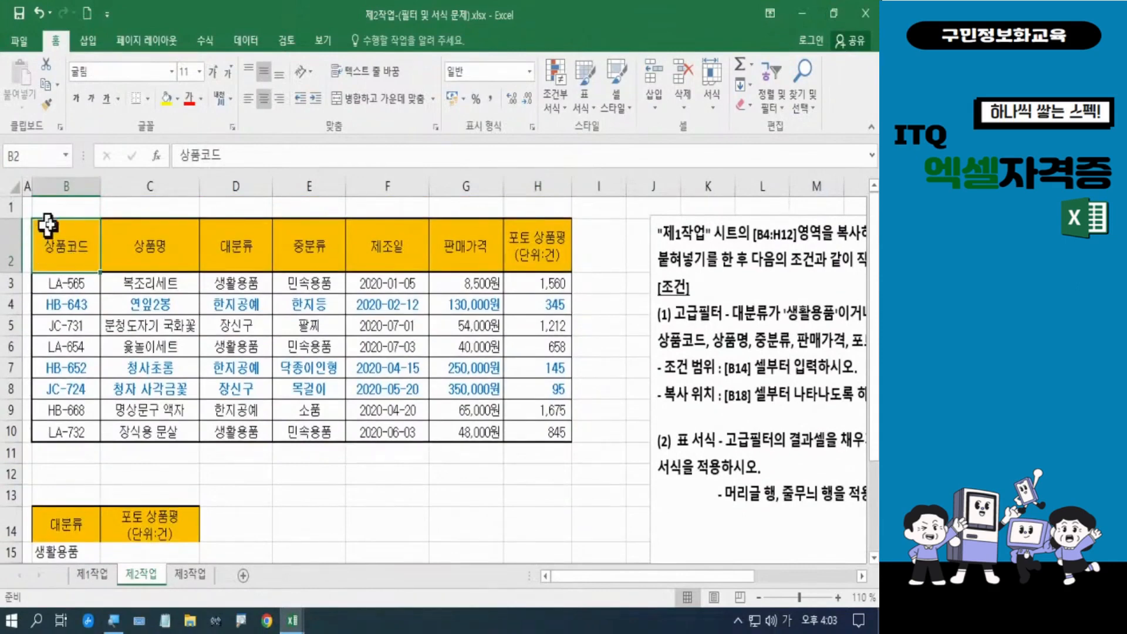
pyautogui.hotkey('ctrl', '2')
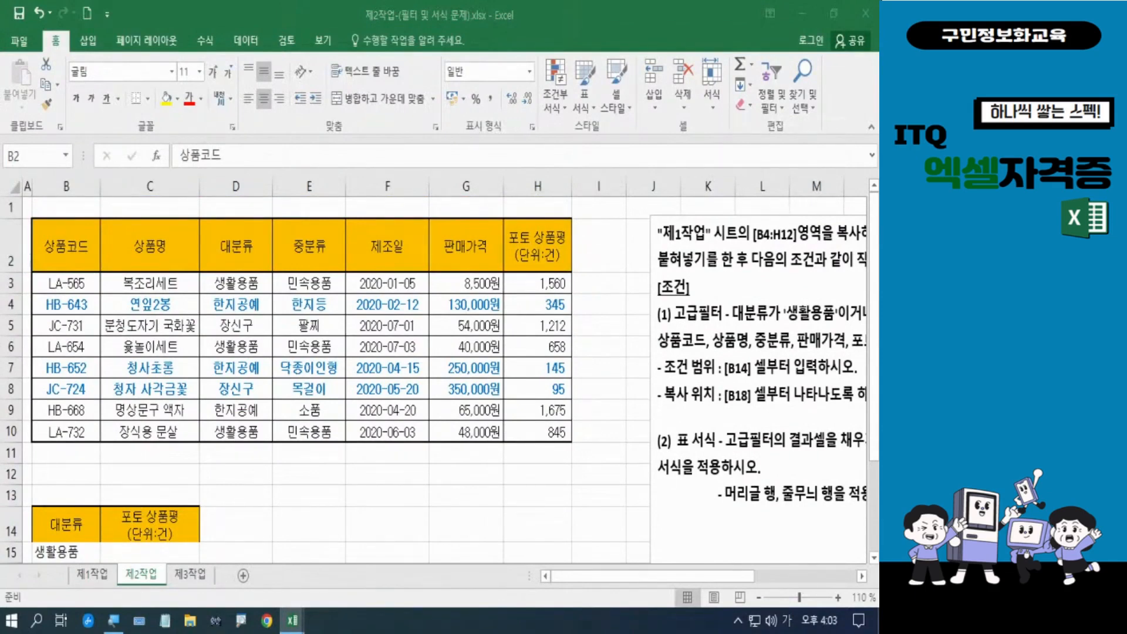
pyautogui.press('Hangul')
pyautogui.press('Hangul')
pyautogui.click(246, 42)
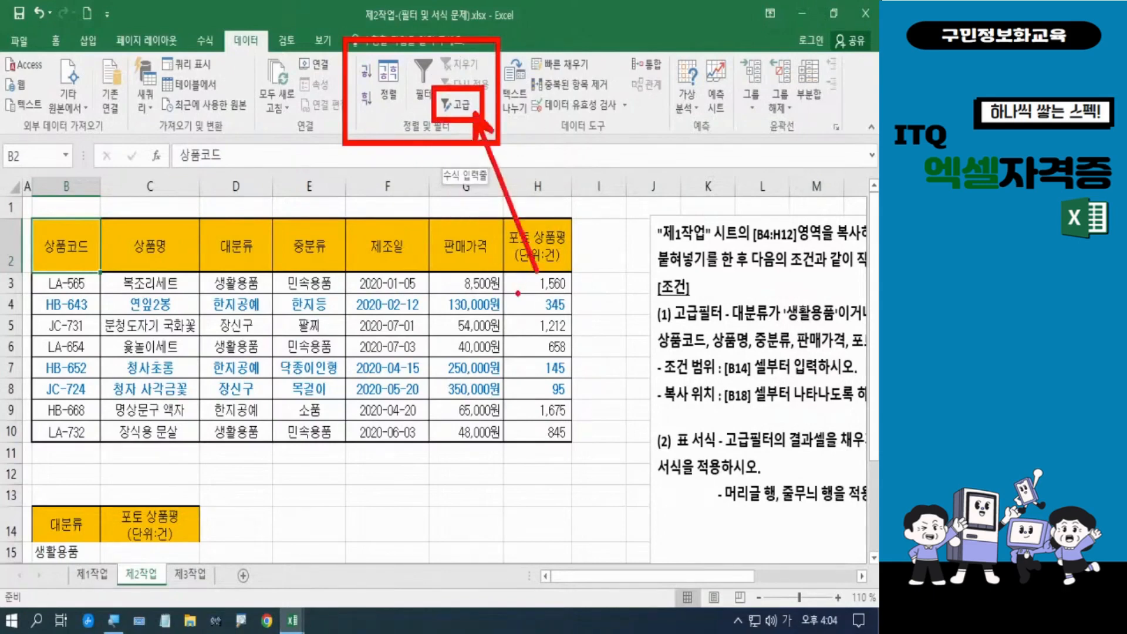
pyautogui.click(462, 105)
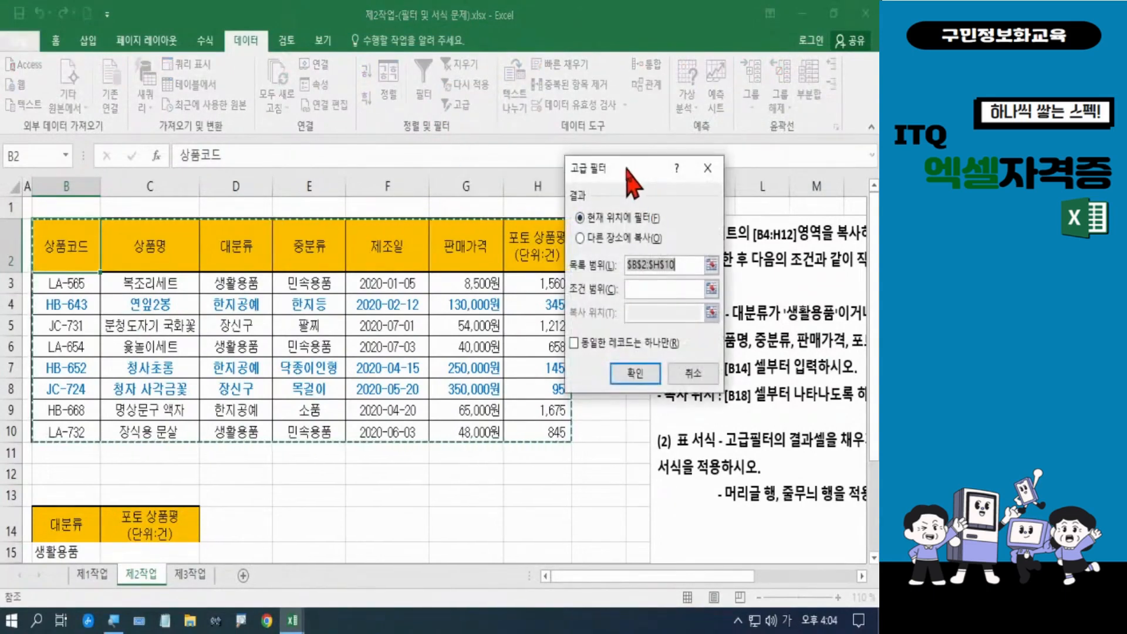
pyautogui.moveTo(627, 169); pyautogui.dragTo(397, 152)
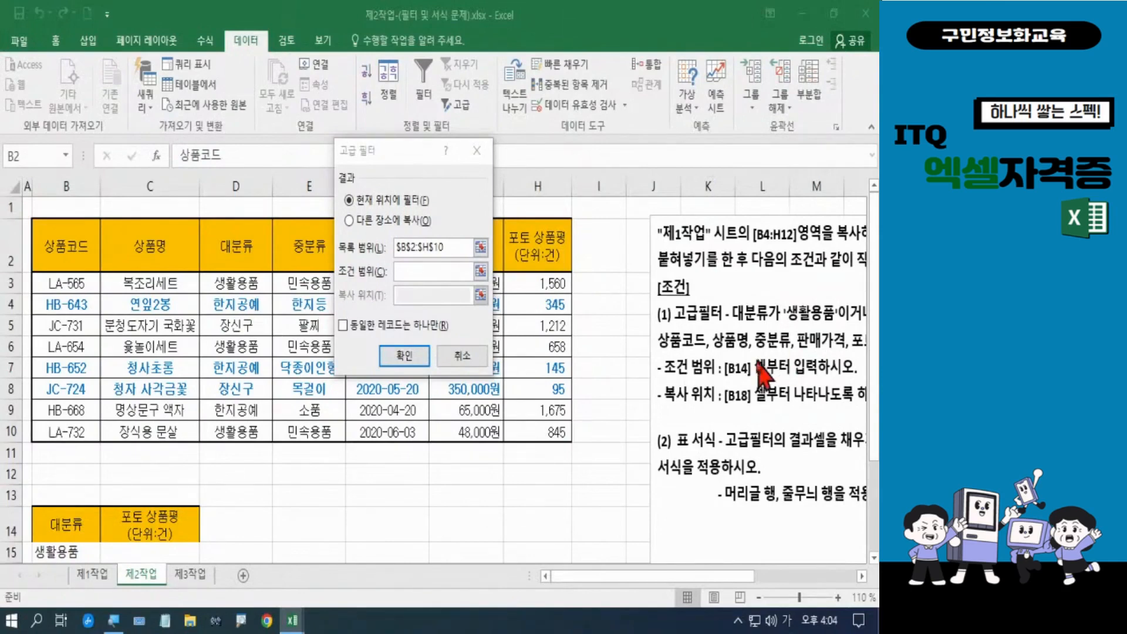
pyautogui.click(349, 221)
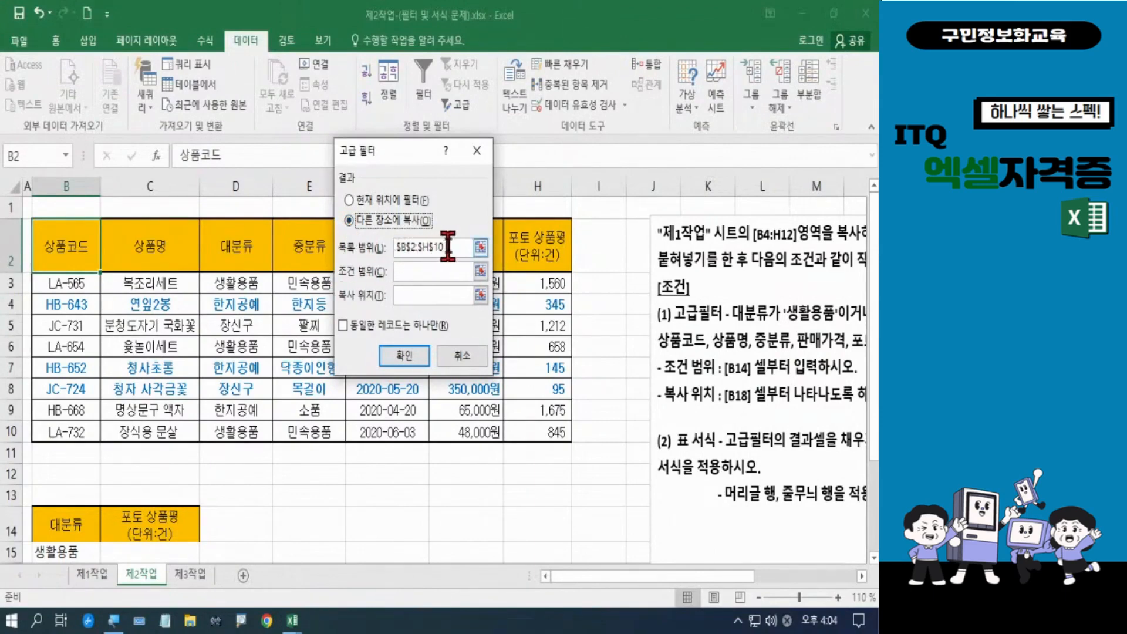
pyautogui.click(455, 246)
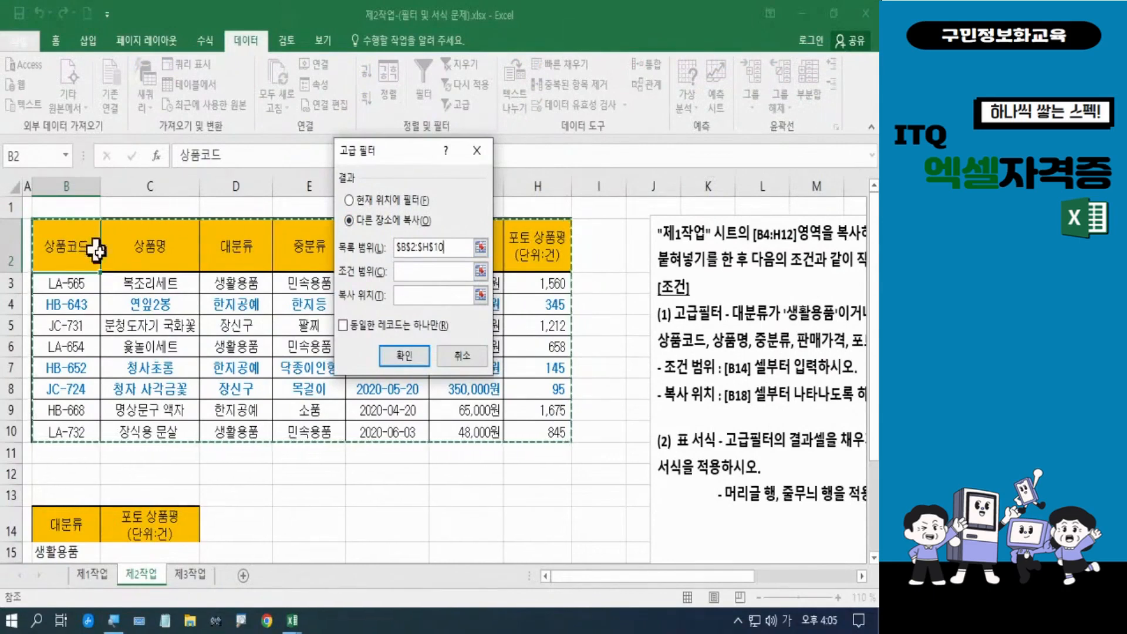
# Set the advanced filter's 조건 범위 to B14:C16
pyautogui.click(428, 274)
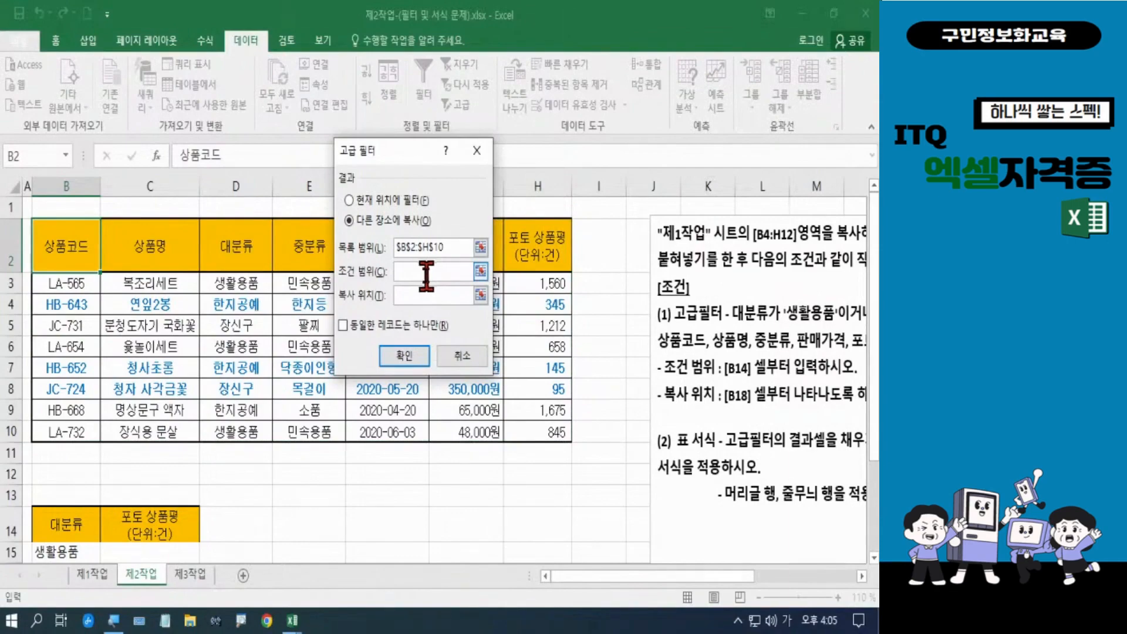
pyautogui.scroll(-2, 588, 403)
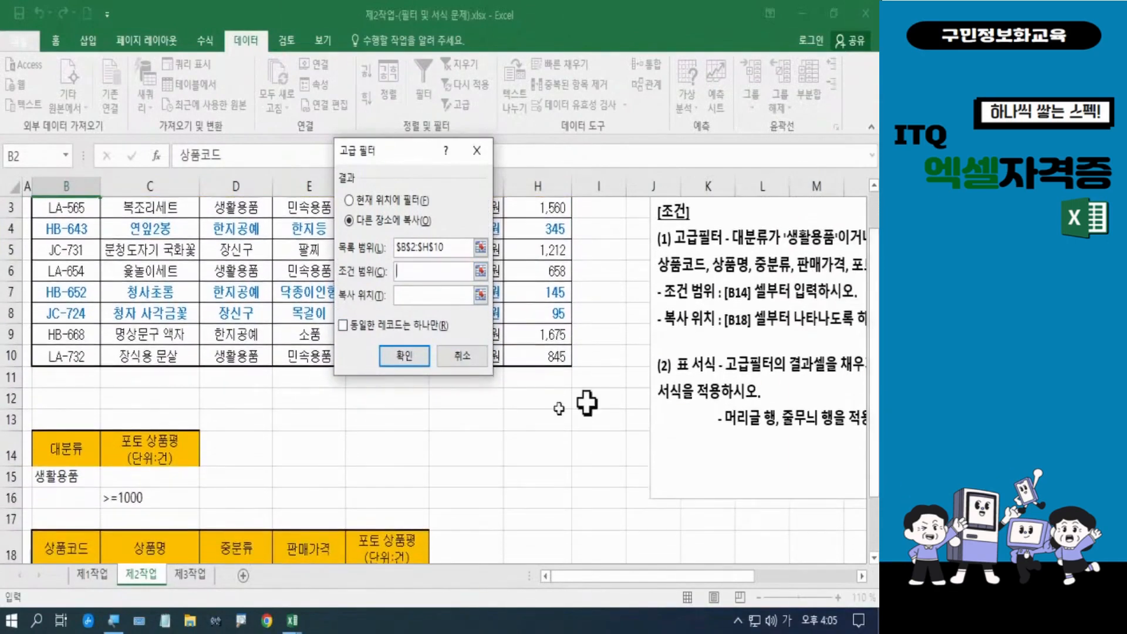
pyautogui.click(72, 450)
pyautogui.moveTo(73, 450); pyautogui.dragTo(180, 496)
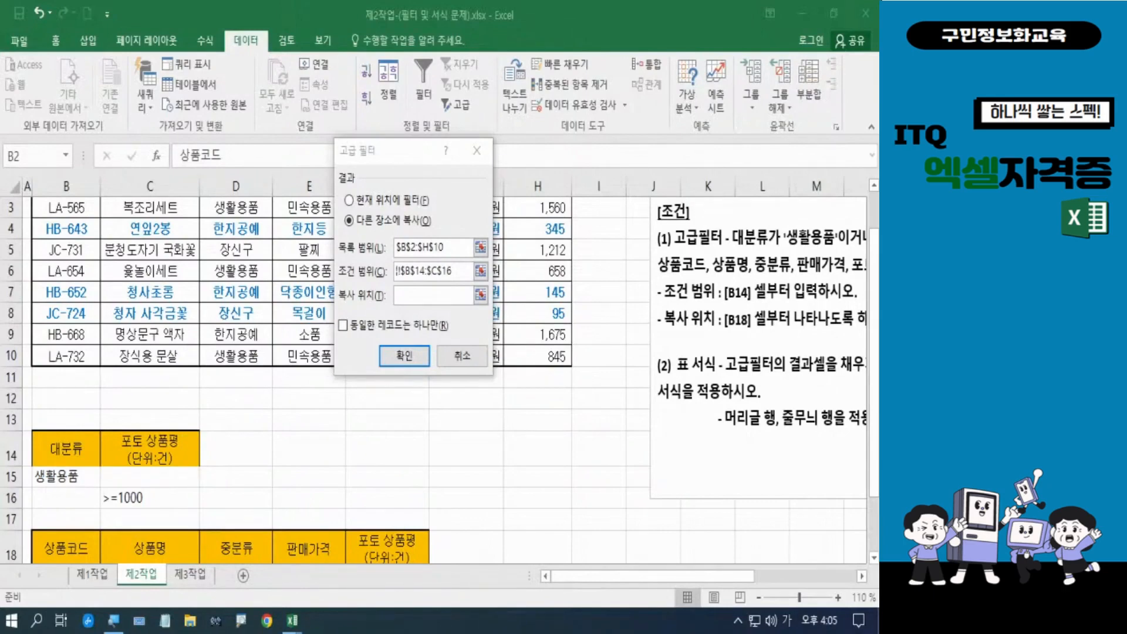
pyautogui.press('Hangul')
# Set the advanced filter's 복사 위치 to the headers in B18:F18 and run the filter
pyautogui.click(425, 295)
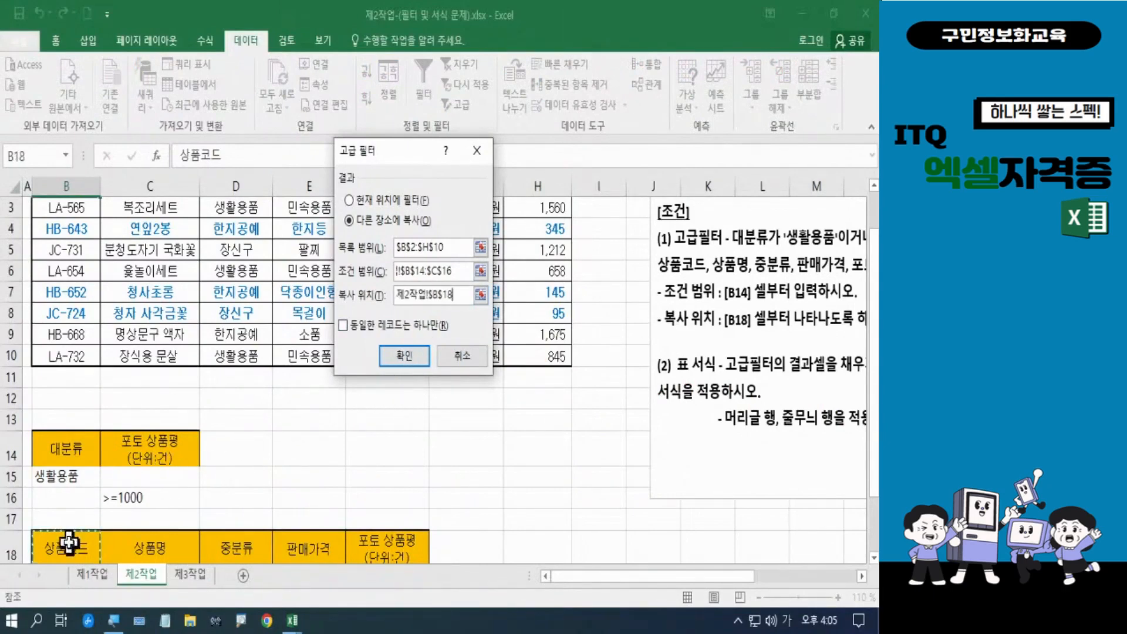
pyautogui.moveTo(69, 545); pyautogui.dragTo(355, 557)
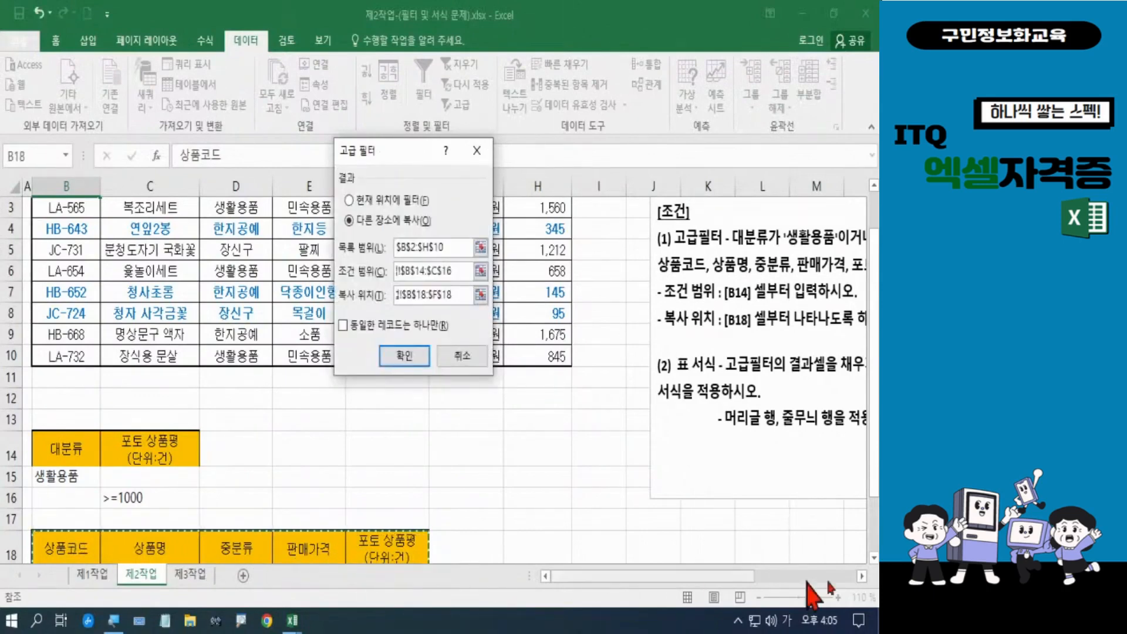
pyautogui.press('Return')
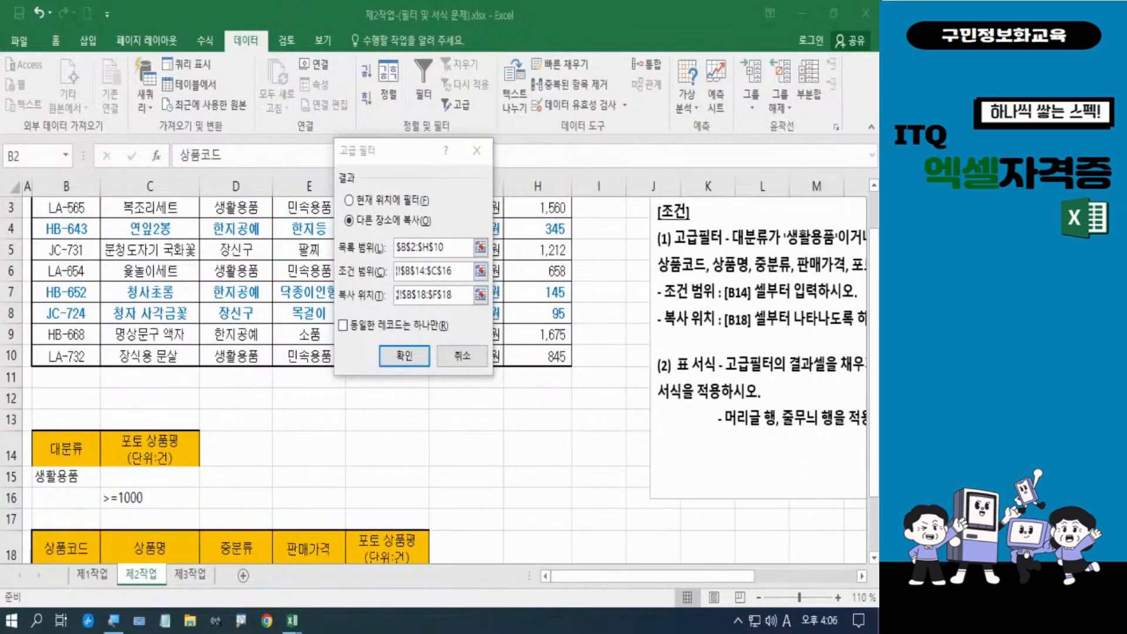
pyautogui.press('Hangul')
pyautogui.press('Hangul')
pyautogui.click(405, 356)
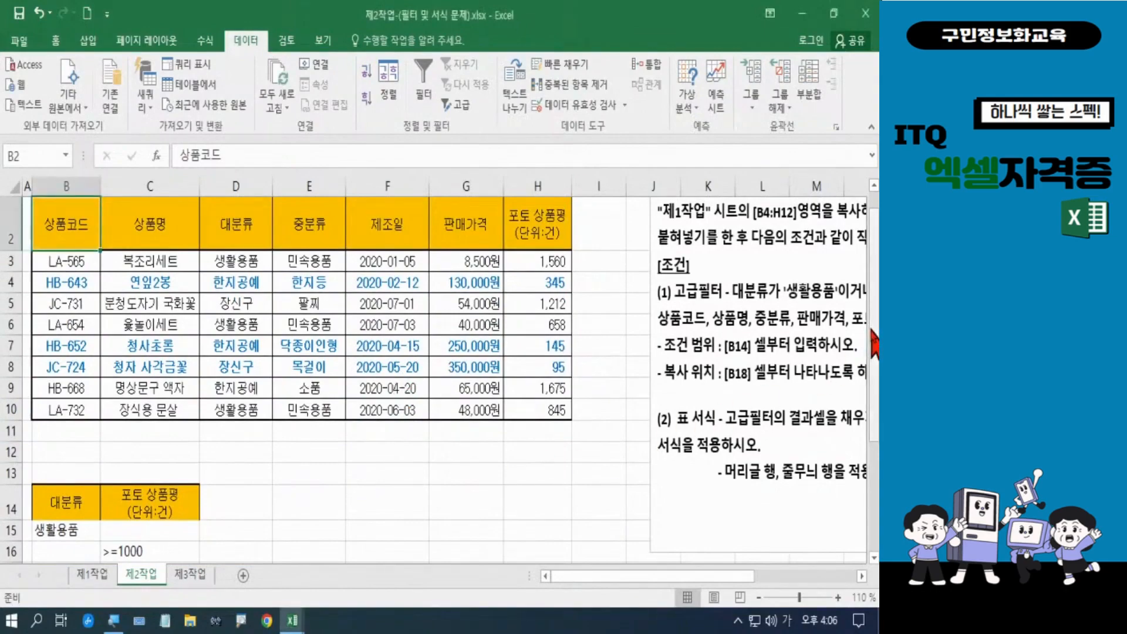
pyautogui.moveTo(873, 344); pyautogui.dragTo(879, 473)
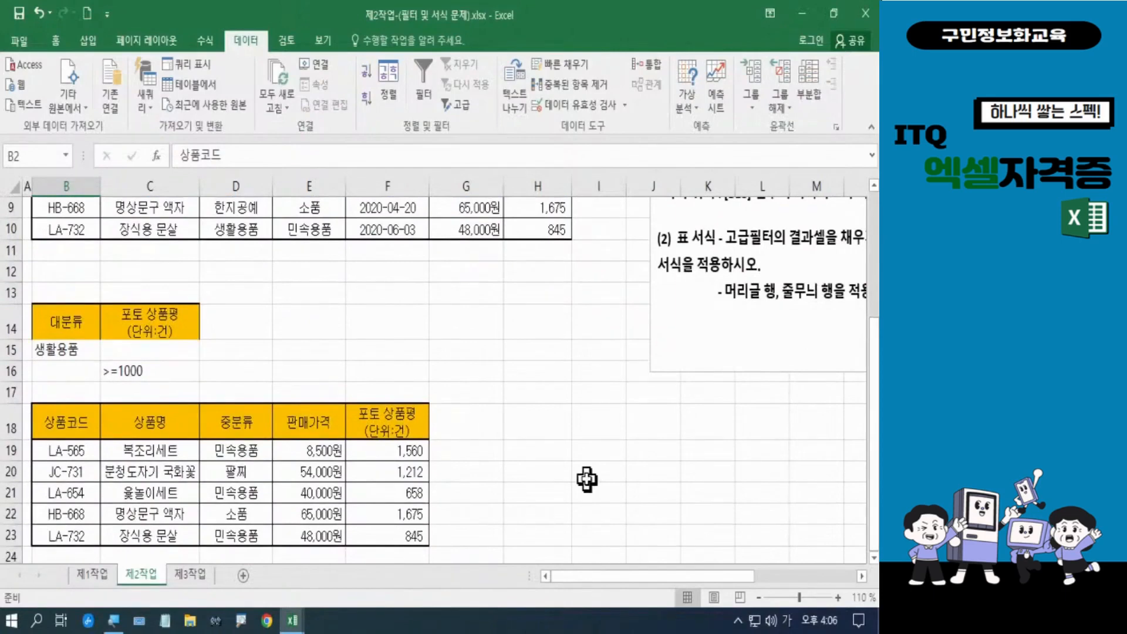
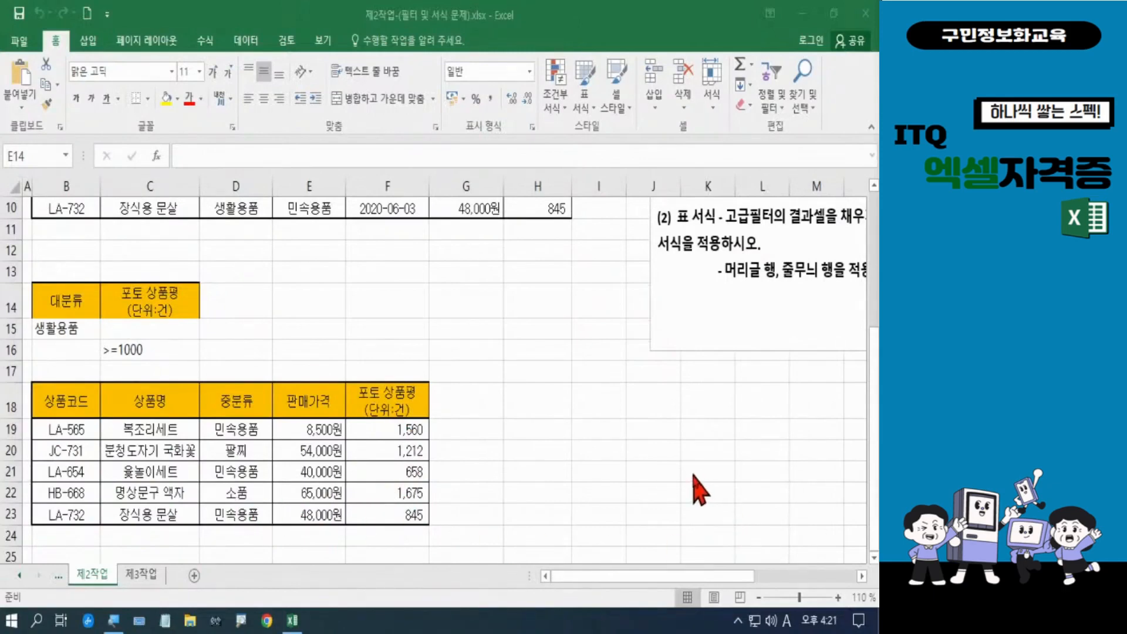
# Read the table-format instruction (2), which covers the fill, the table style and the row options
pyautogui.moveTo(621, 577); pyautogui.dragTo(679, 581)
pyautogui.scroll(3, 637, 503)
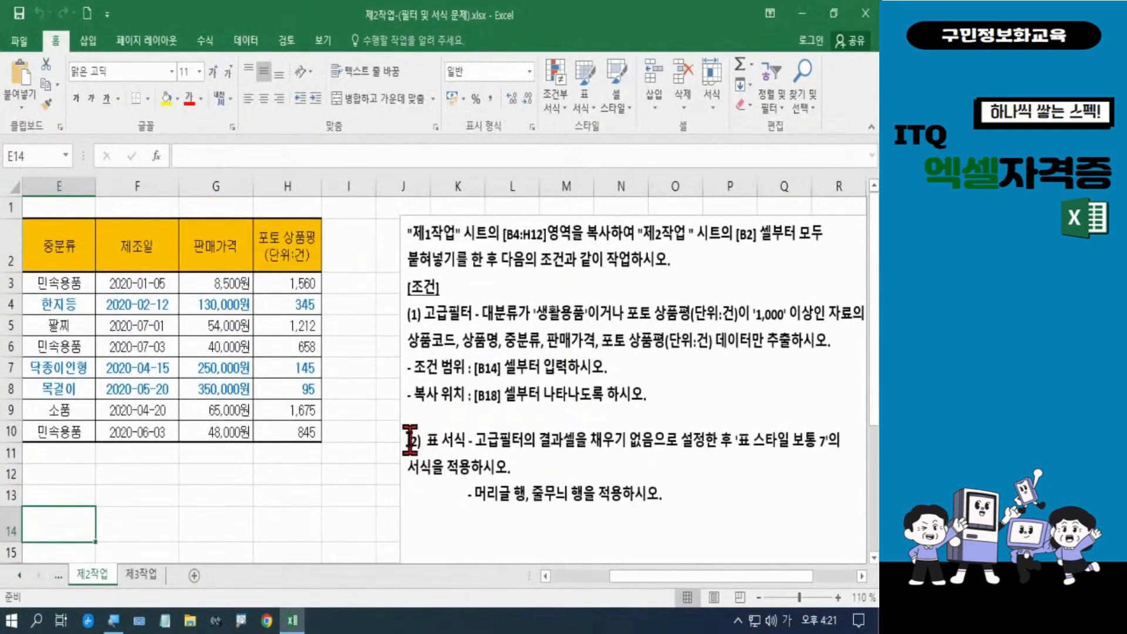
pyautogui.click(428, 442)
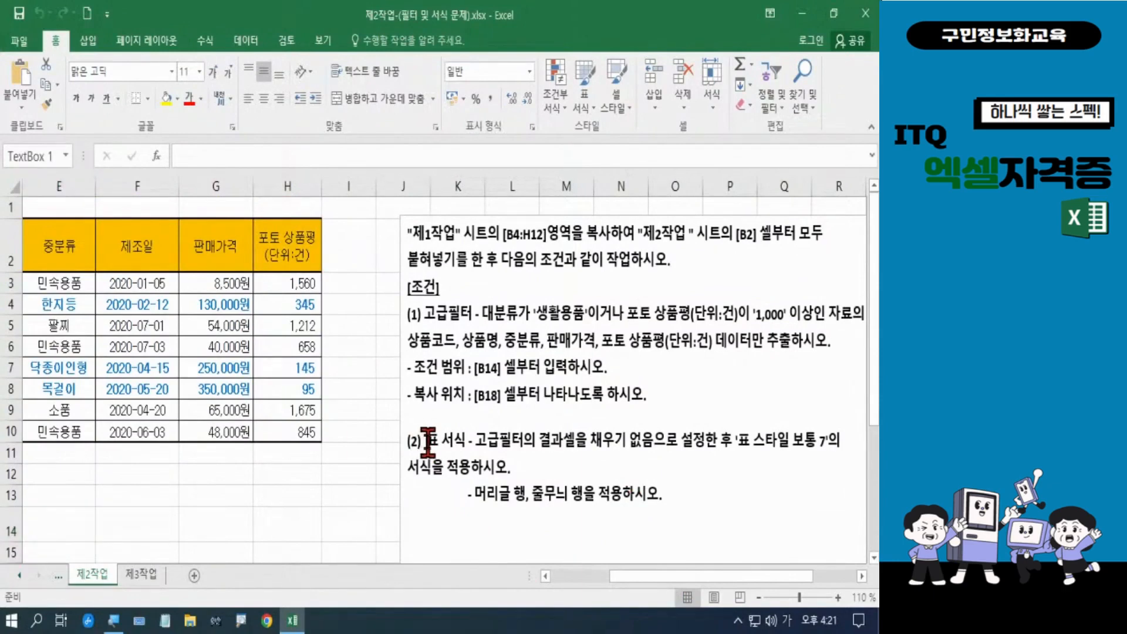
pyautogui.moveTo(429, 442)
pyautogui.mouseDown()
pyautogui.moveTo(686, 501)
pyautogui.moveTo(683, 449)
pyautogui.moveTo(617, 490)
pyautogui.mouseUp()
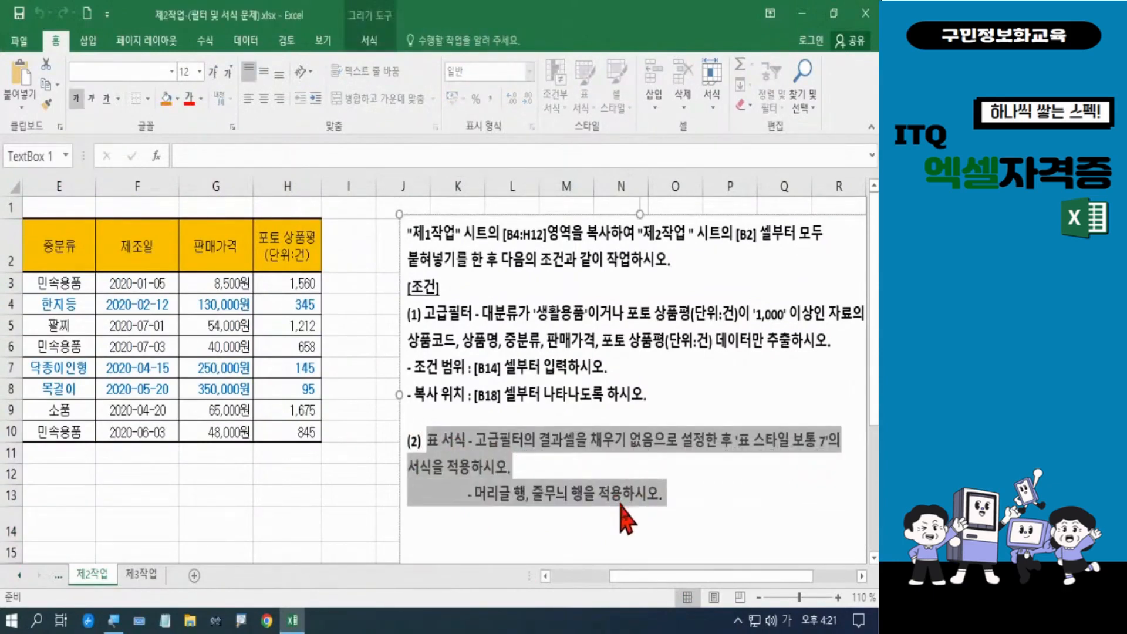
pyautogui.scroll(-1, 756, 433)
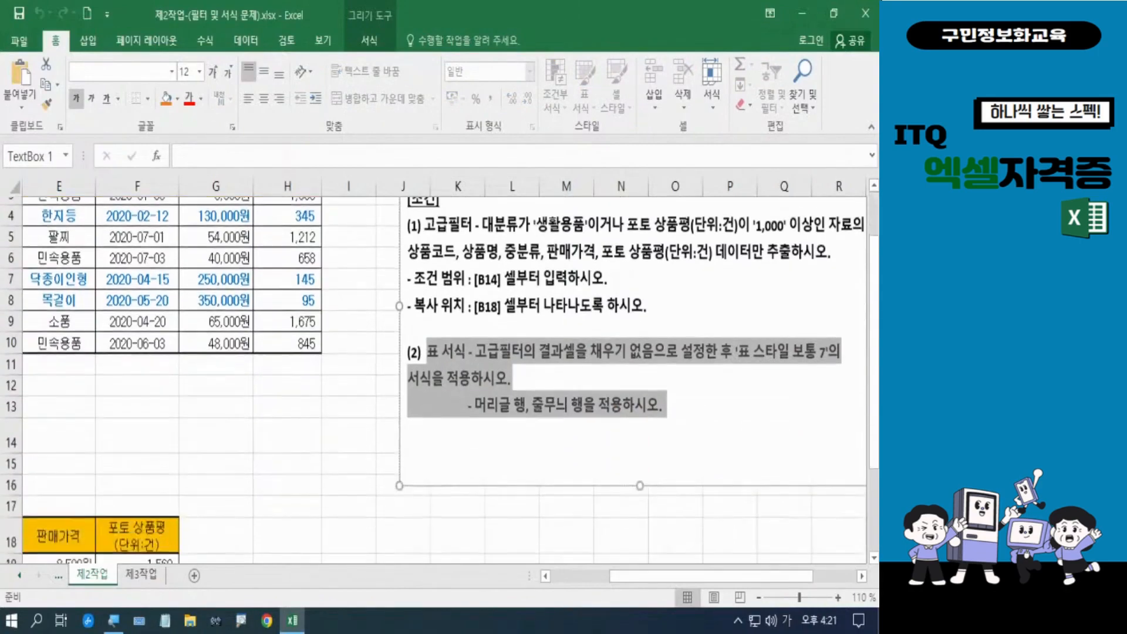
pyautogui.scroll(1, 745, 414)
pyautogui.scroll(1, 745, 415)
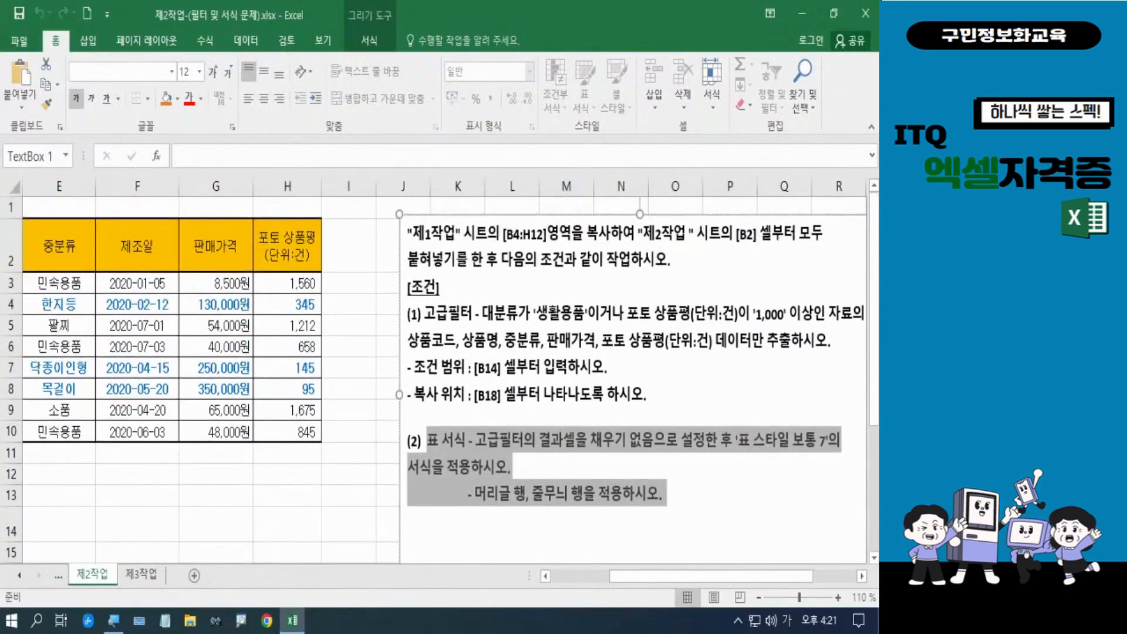
pyautogui.hotkey('ctrl', '2')
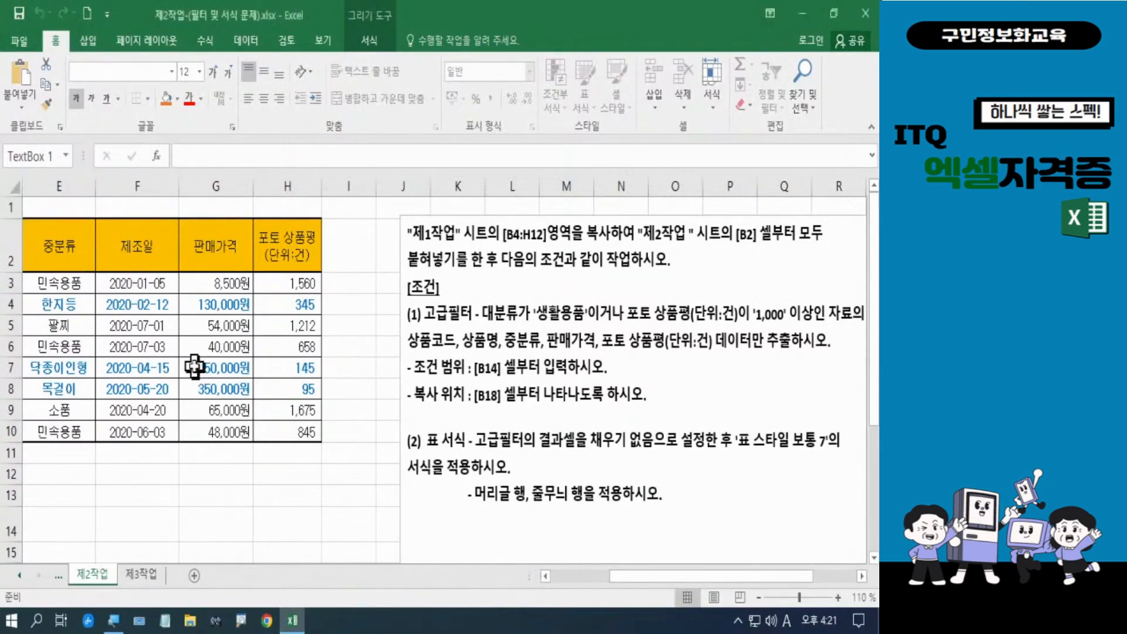
pyautogui.click(329, 522)
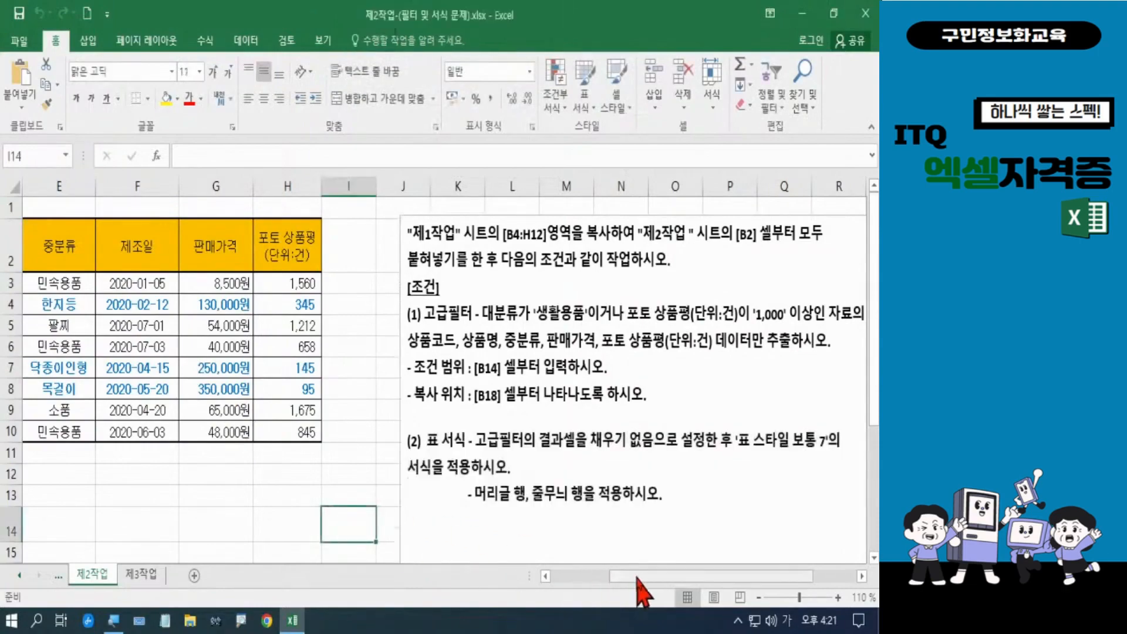
# Remove the fill color from the advanced filter results in B18:F23 with 채우기 없음
pyautogui.moveTo(639, 577); pyautogui.dragTo(580, 576)
pyautogui.scroll(-3, 322, 507)
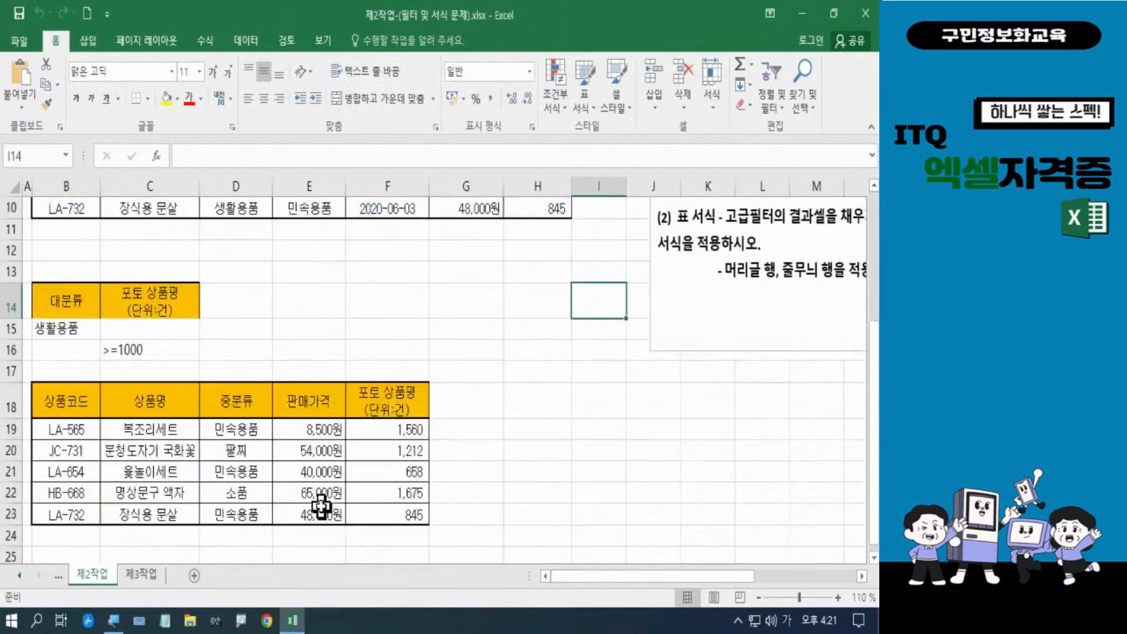
pyautogui.scroll(-1, 322, 506)
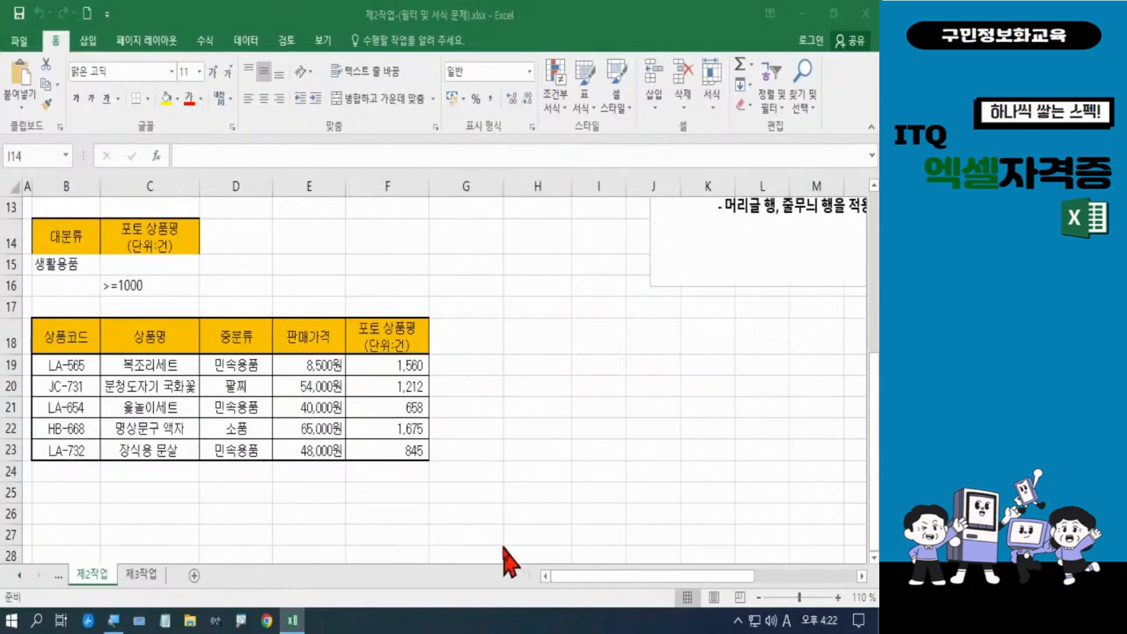
pyautogui.click(66, 339)
pyautogui.moveTo(67, 339); pyautogui.dragTo(377, 441)
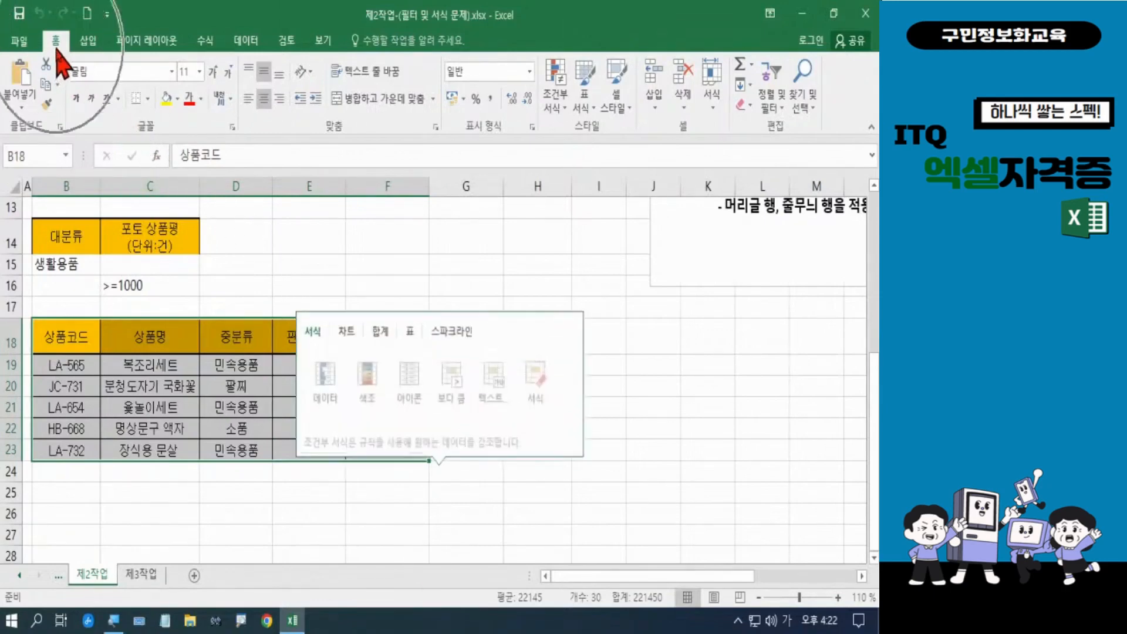
pyautogui.hotkey('ctrl', 'q')
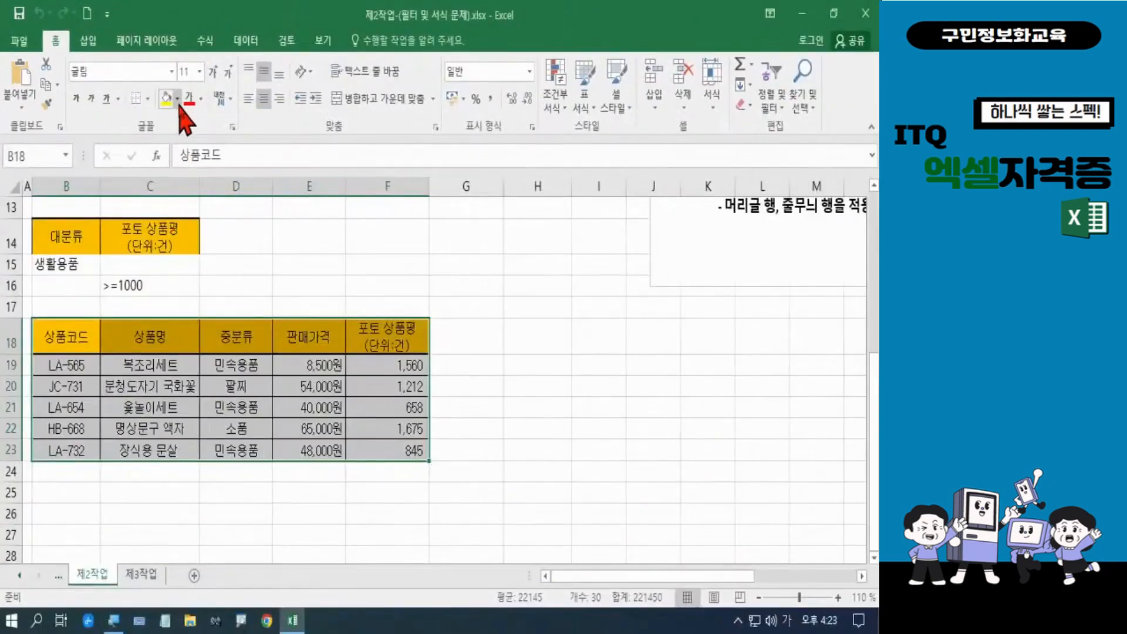
pyautogui.click(355, 198)
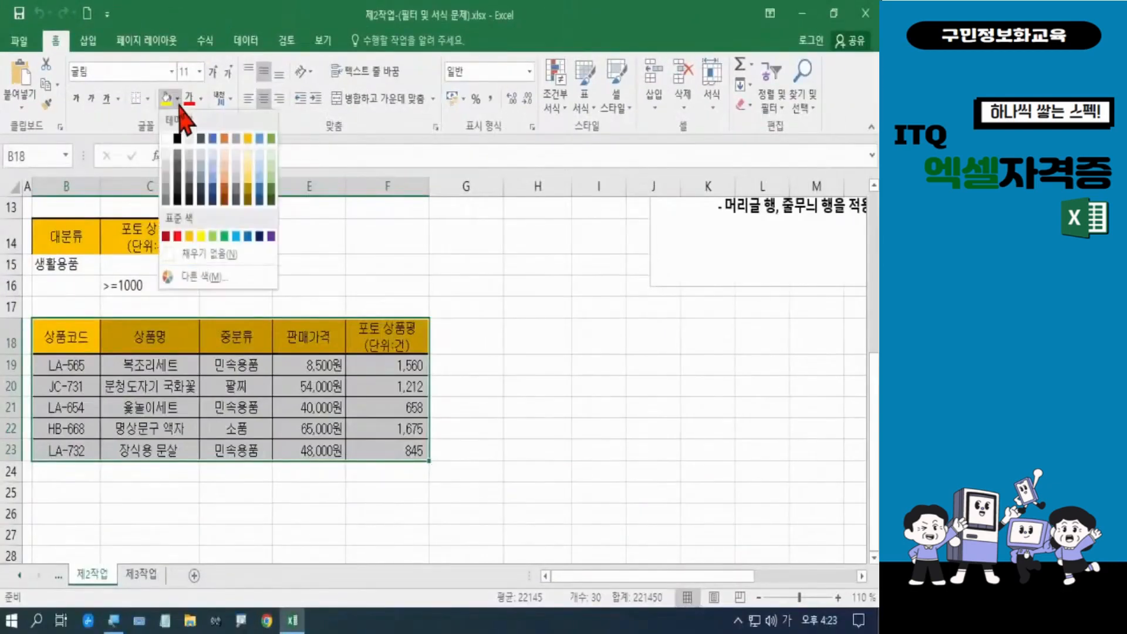
pyautogui.click(203, 254)
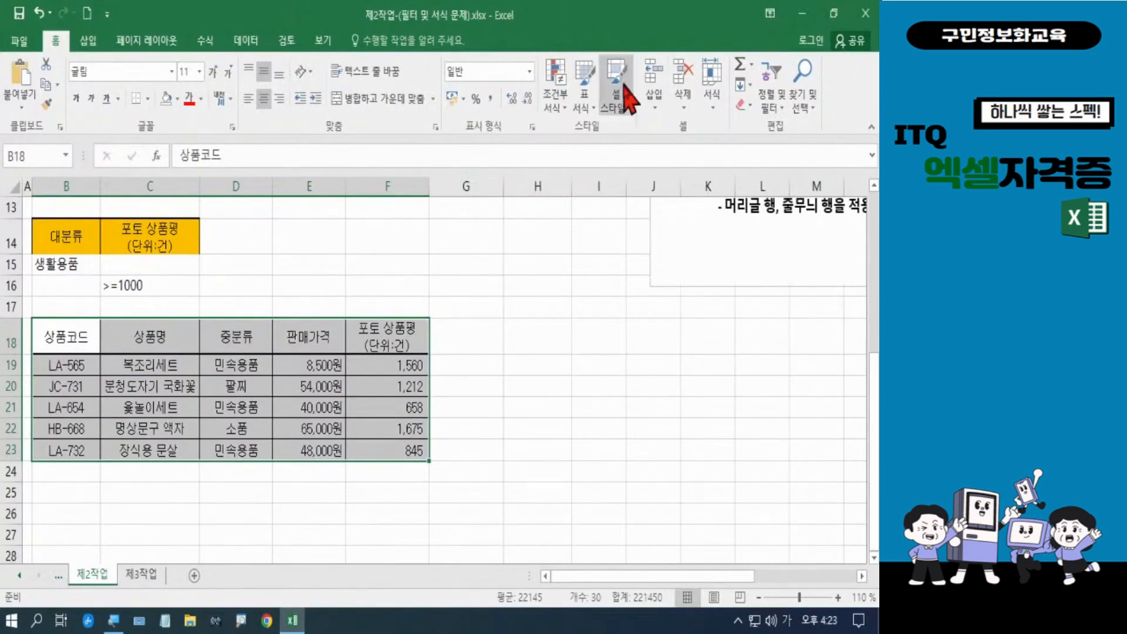
# Format B18:F23 as a table with headers in 표 스타일 보통 7 and check the 머리글 행 and 줄무늬 행 options
pyautogui.click(586, 107)
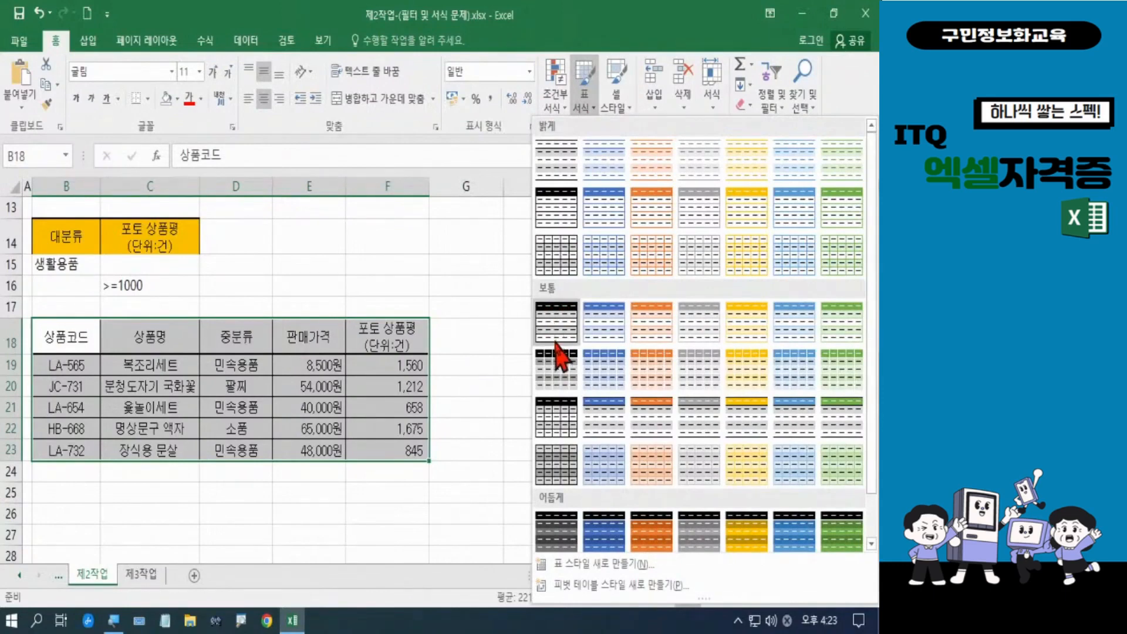
pyautogui.click(838, 336)
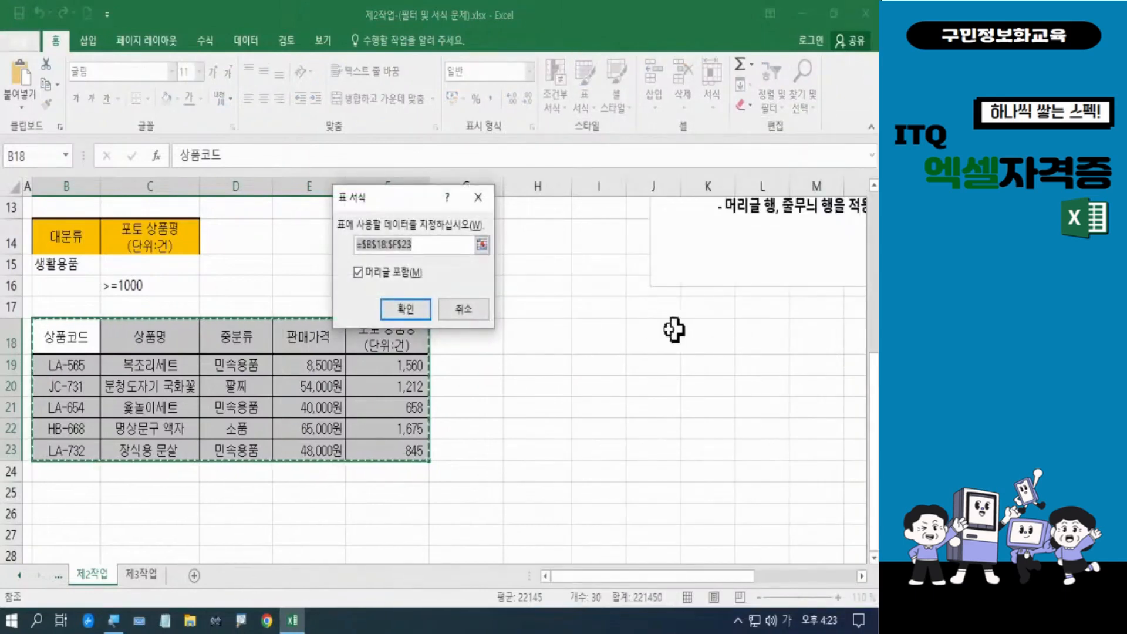
pyautogui.click(410, 313)
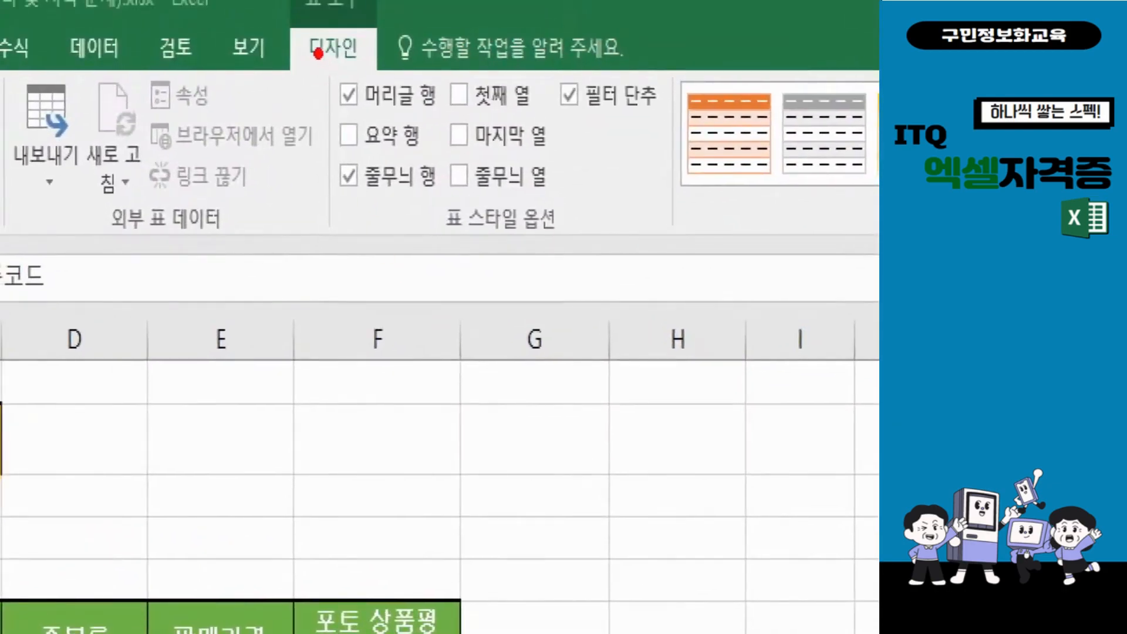
pyautogui.moveTo(315, 53)
pyautogui.mouseDown()
pyautogui.moveTo(361, 103)
pyautogui.moveTo(452, 121)
pyautogui.mouseUp()
pyautogui.moveTo(306, 148); pyautogui.dragTo(461, 225)
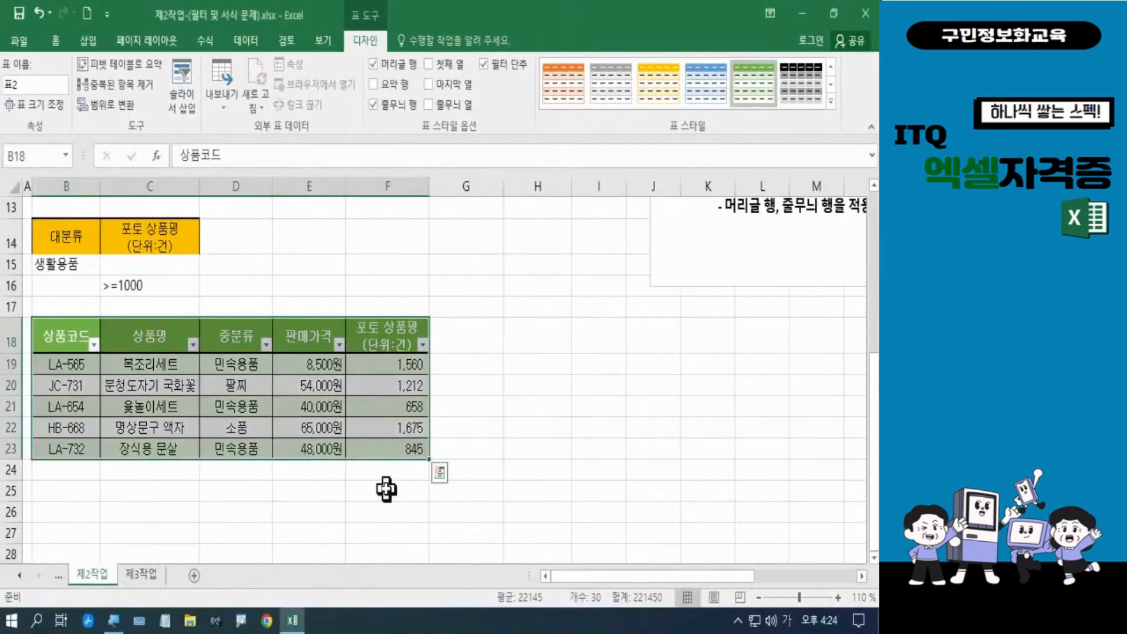
# Deselect the formatted table and save the workbook
pyautogui.click(327, 525)
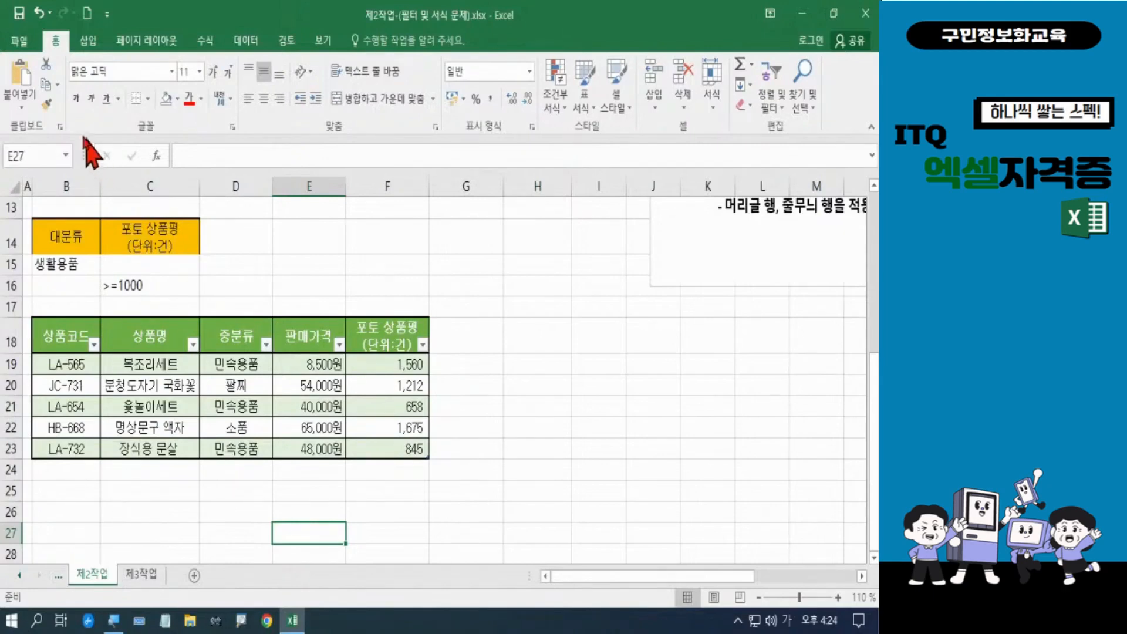
pyautogui.click(24, 18)
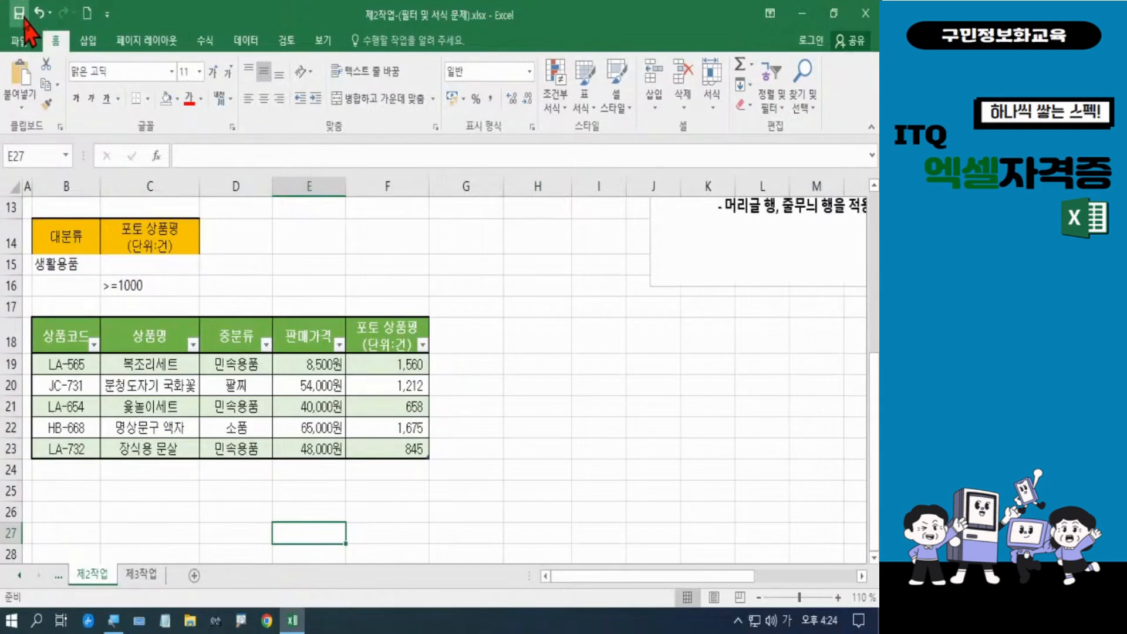
pyautogui.click(23, 17)
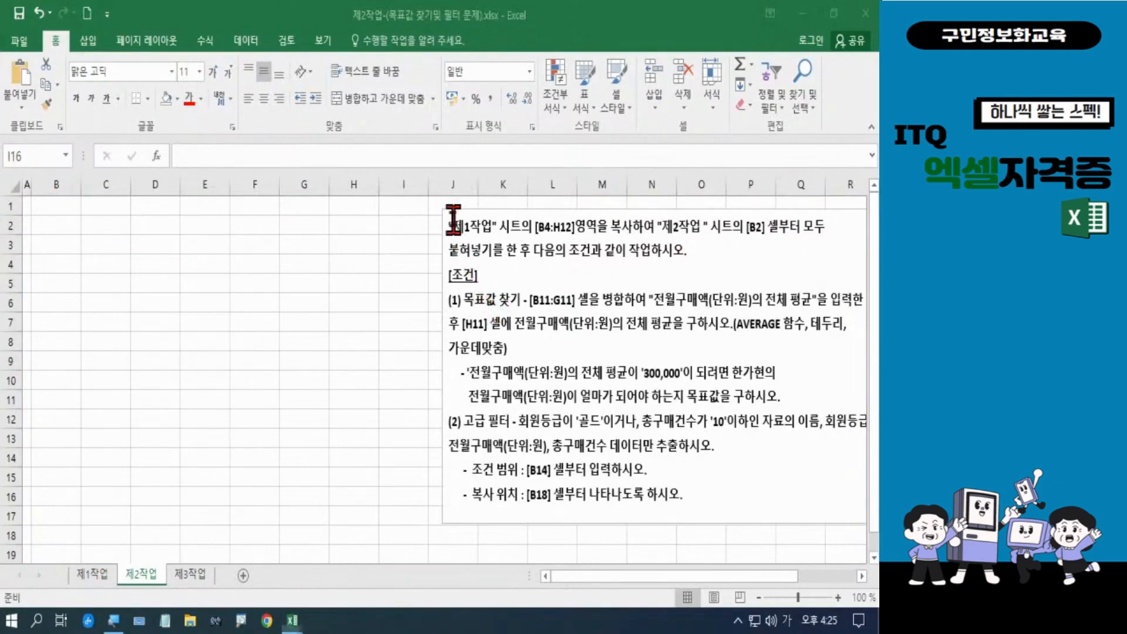
# Read the copy instruction in the goal seek and filter workbook, and copy range B4:H12 of the 제1작업 sheet
pyautogui.moveTo(453, 220); pyautogui.dragTo(773, 229)
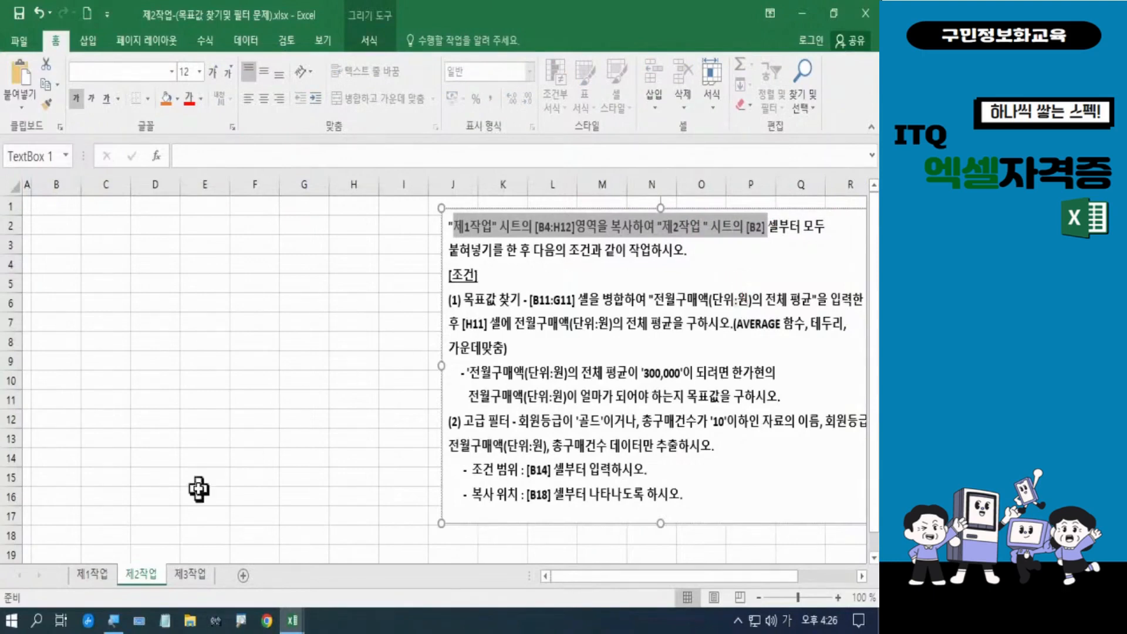
pyautogui.click(93, 574)
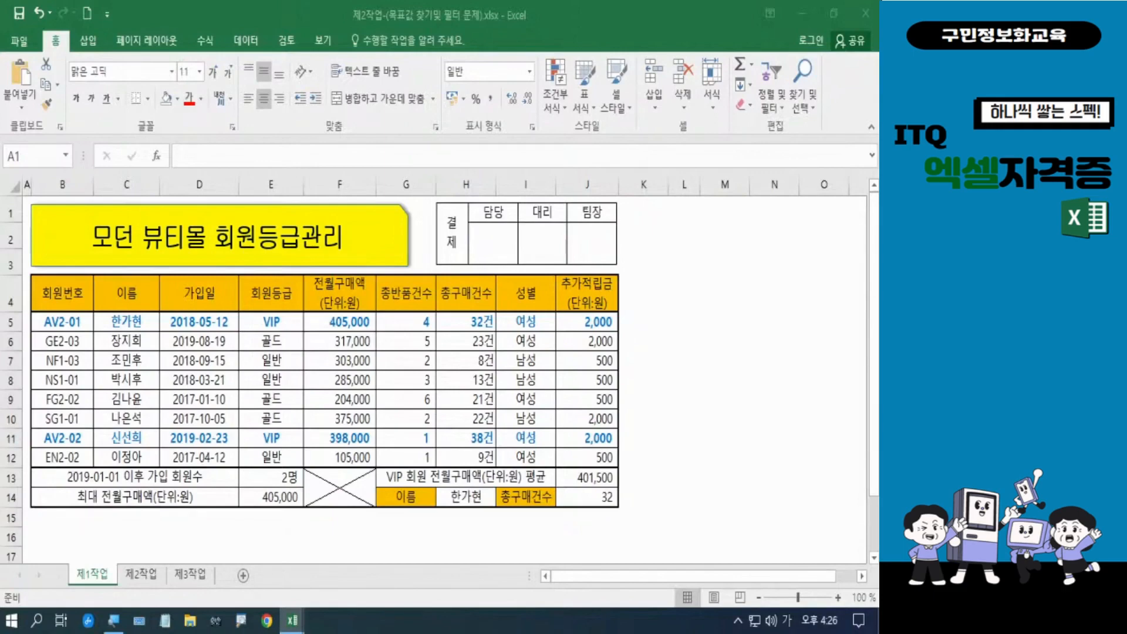
pyautogui.press('Hangul')
pyautogui.press('Hangul')
pyautogui.press('Hangul')
pyautogui.press('Hangul')
pyautogui.click(69, 294)
pyautogui.moveTo(70, 294); pyautogui.dragTo(462, 455)
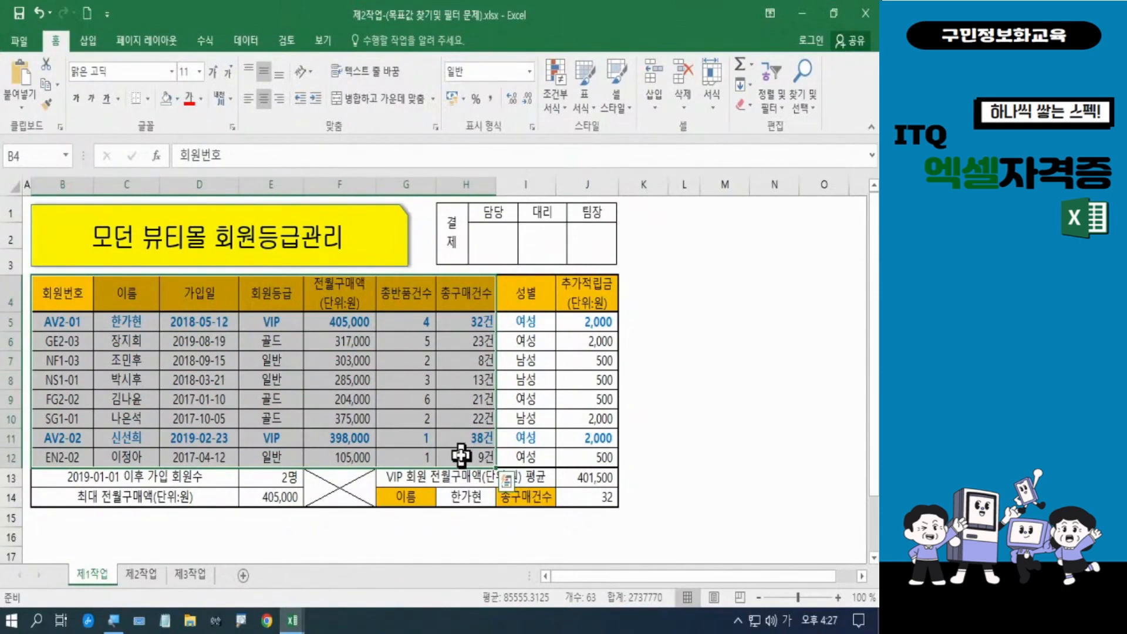
pyautogui.hotkey('ctrl', 'c')
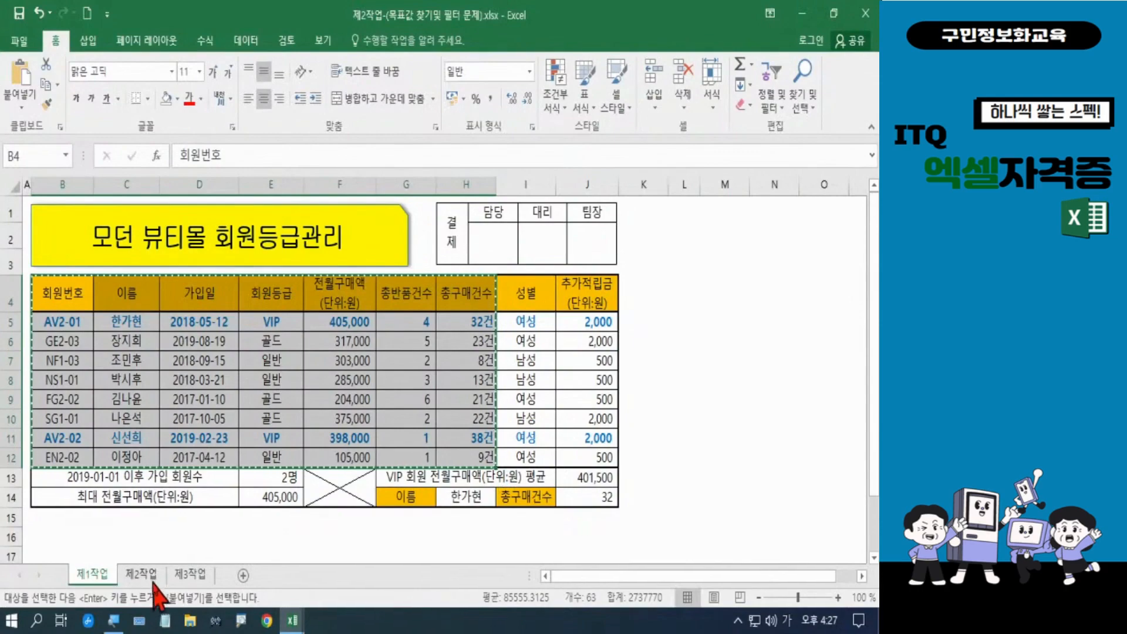
# Paste the copied member table into the 제2작업 sheet starting at B2
pyautogui.hotkey('ctrl', 'q')
pyautogui.click(302, 519)
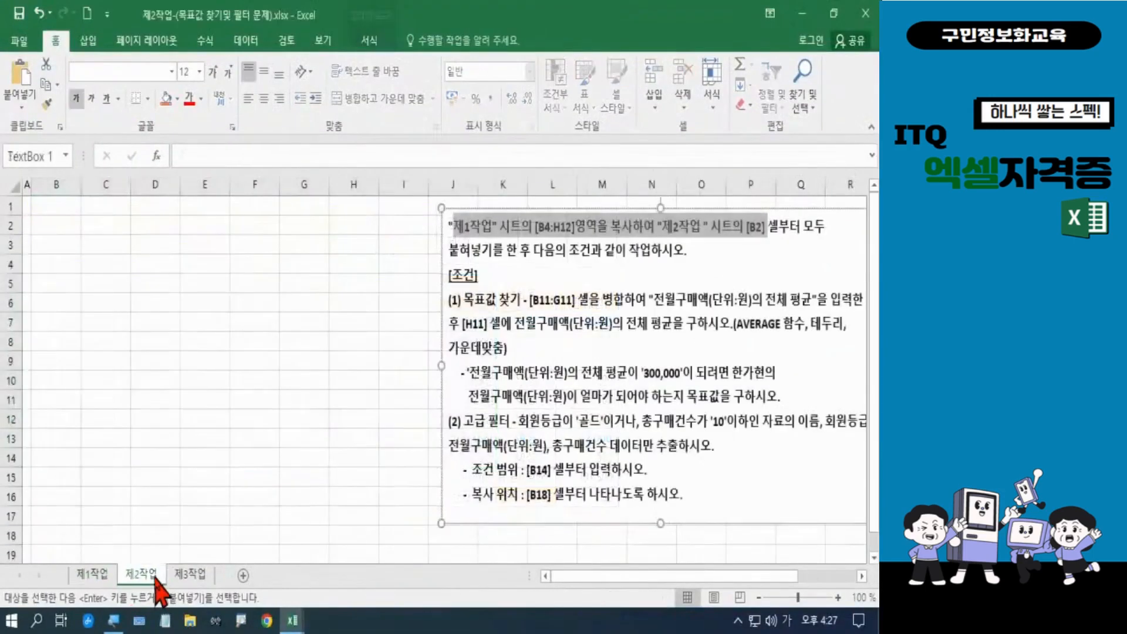
pyautogui.click(63, 225)
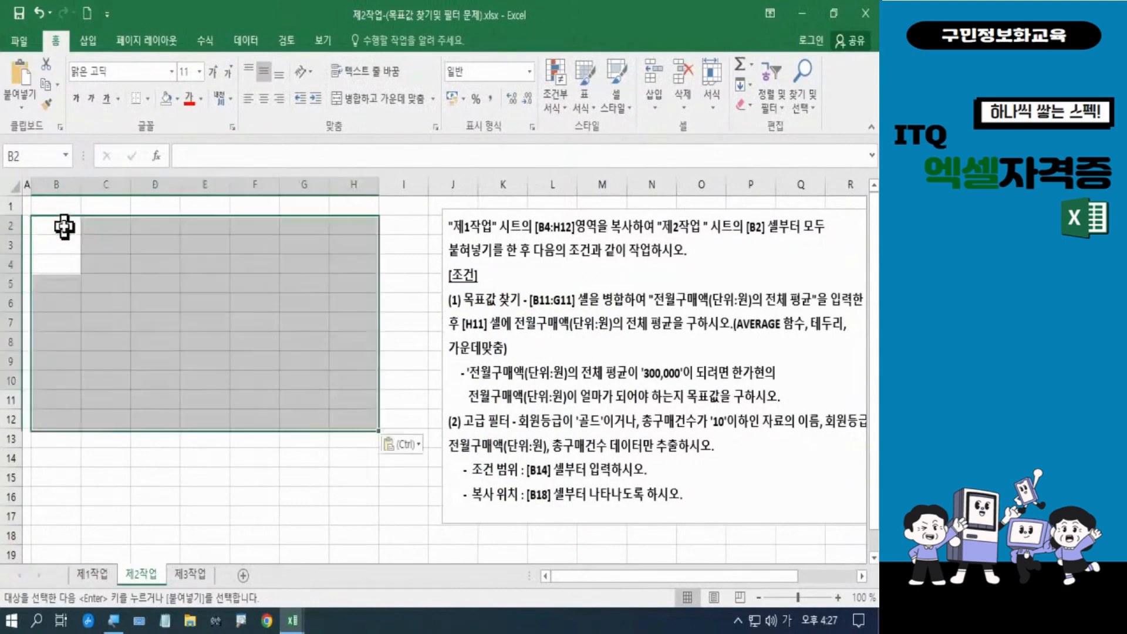
pyautogui.hotkey('ctrl', 'v')
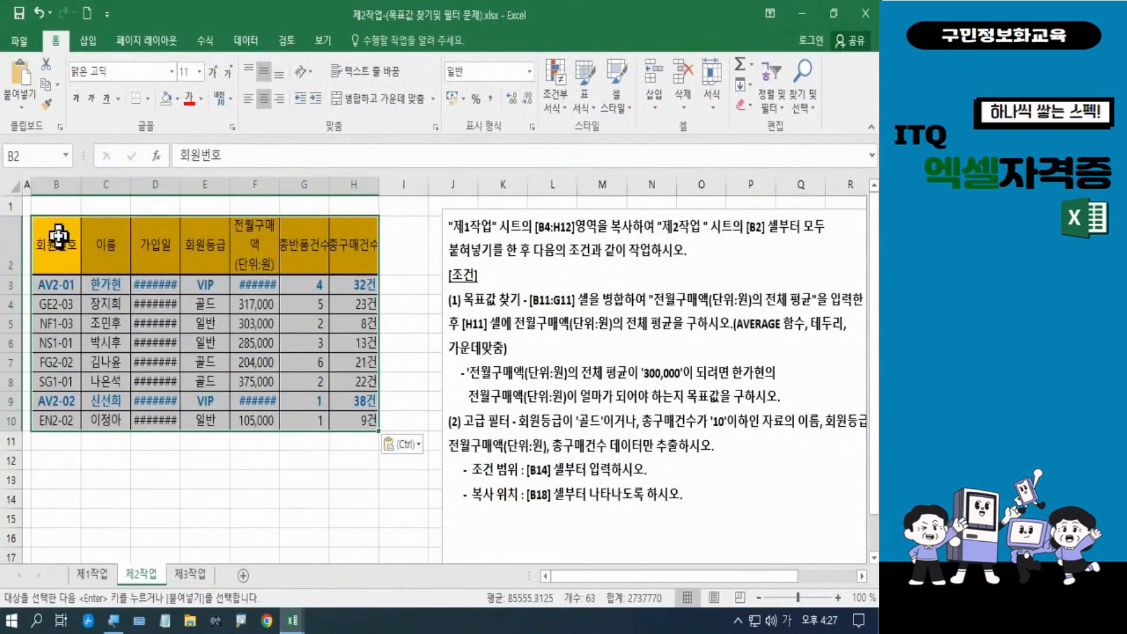
# Apply the source table's column widths to the pasted table with Paste Special (선택하여 붙여넣기), choosing 열 너비
pyautogui.rightClick(59, 239)
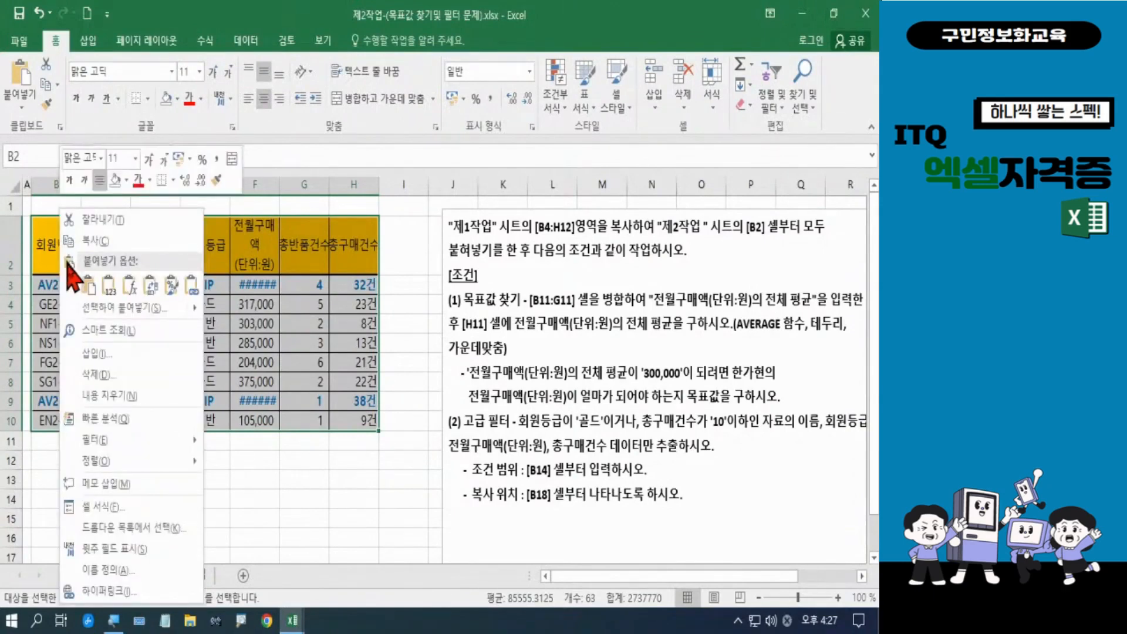
pyautogui.moveTo(99, 311)
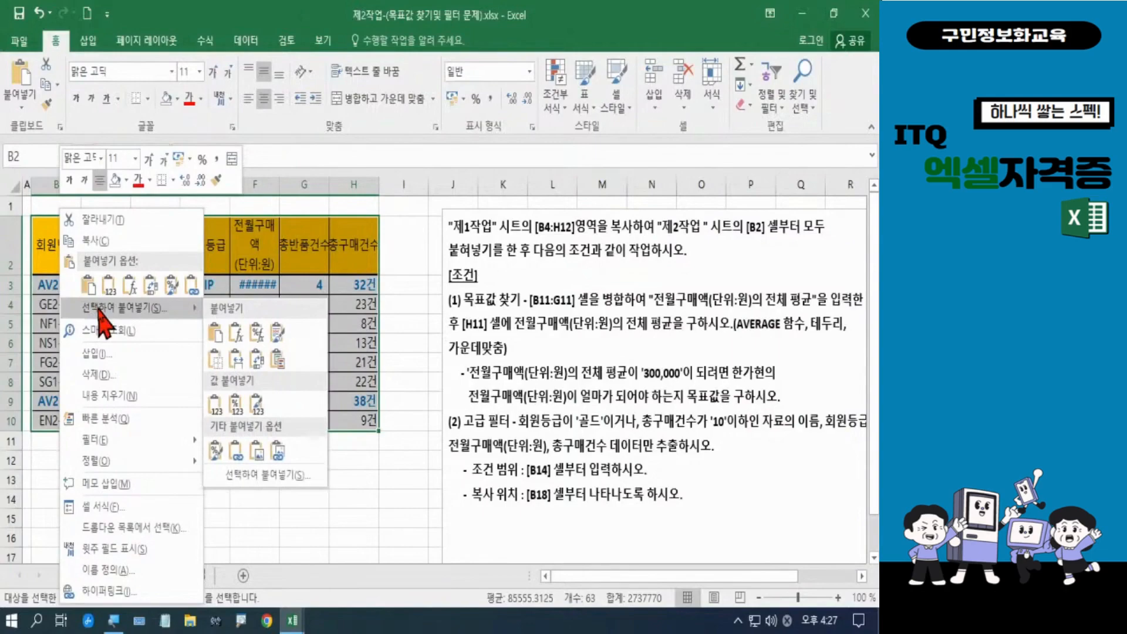
pyautogui.click(99, 312)
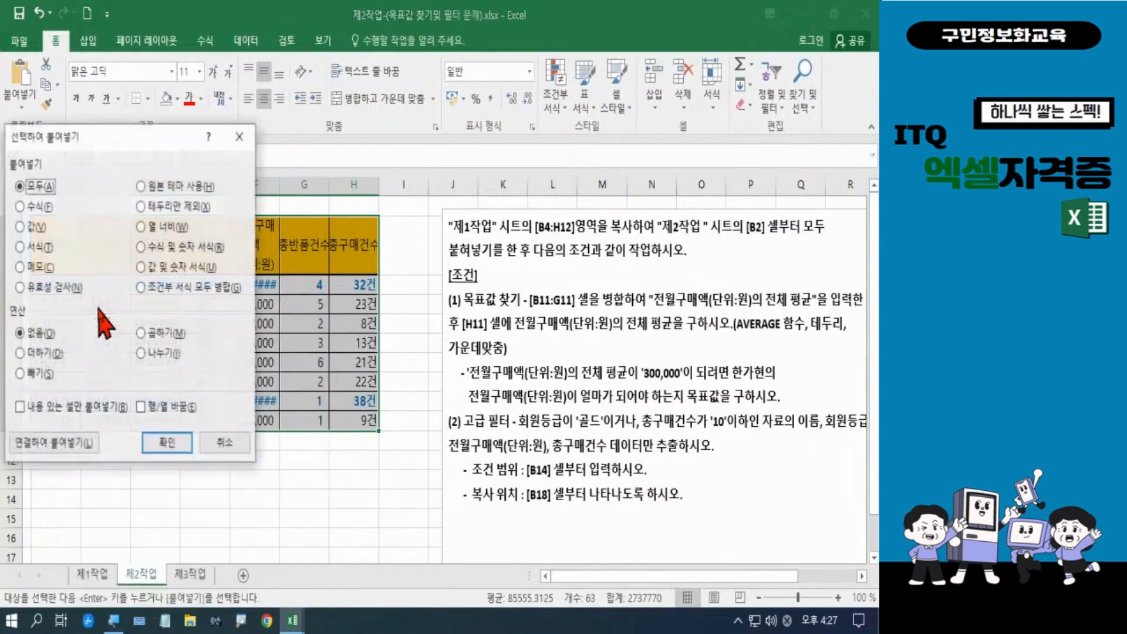
pyautogui.click(167, 228)
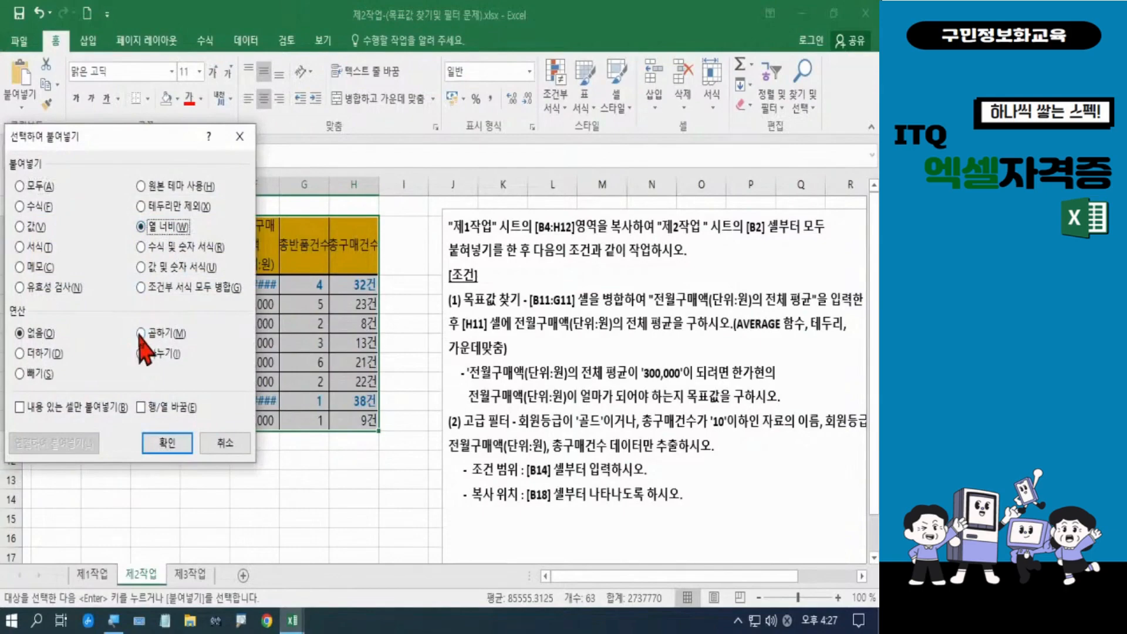
pyautogui.click(156, 443)
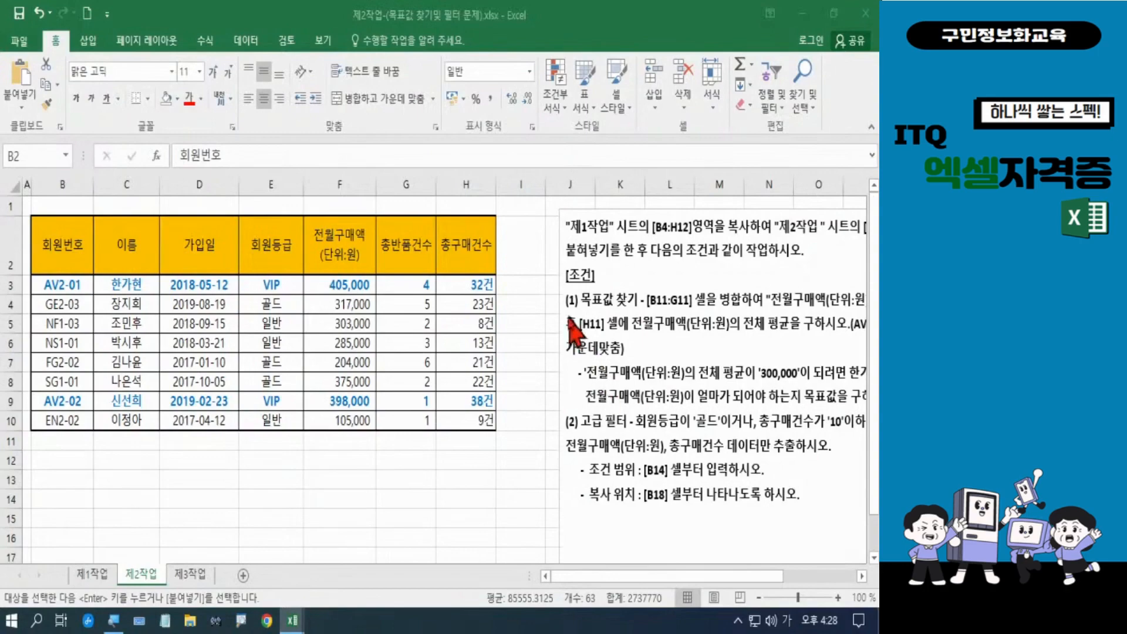
pyautogui.hotkey('ctrl', 'v')
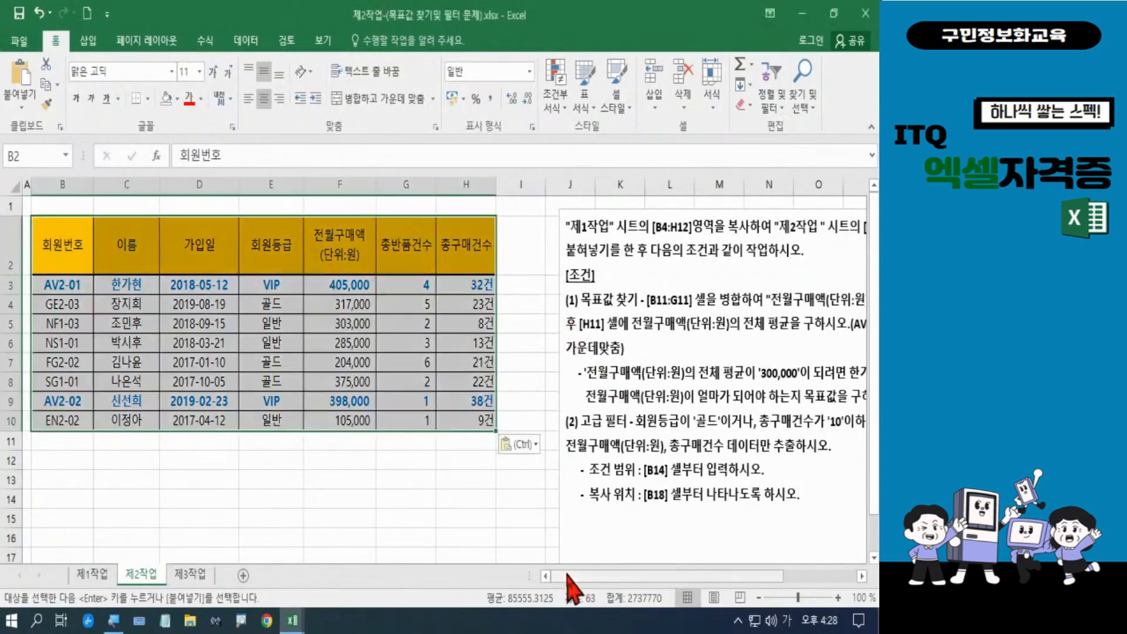
pyautogui.moveTo(567, 581); pyautogui.dragTo(628, 581)
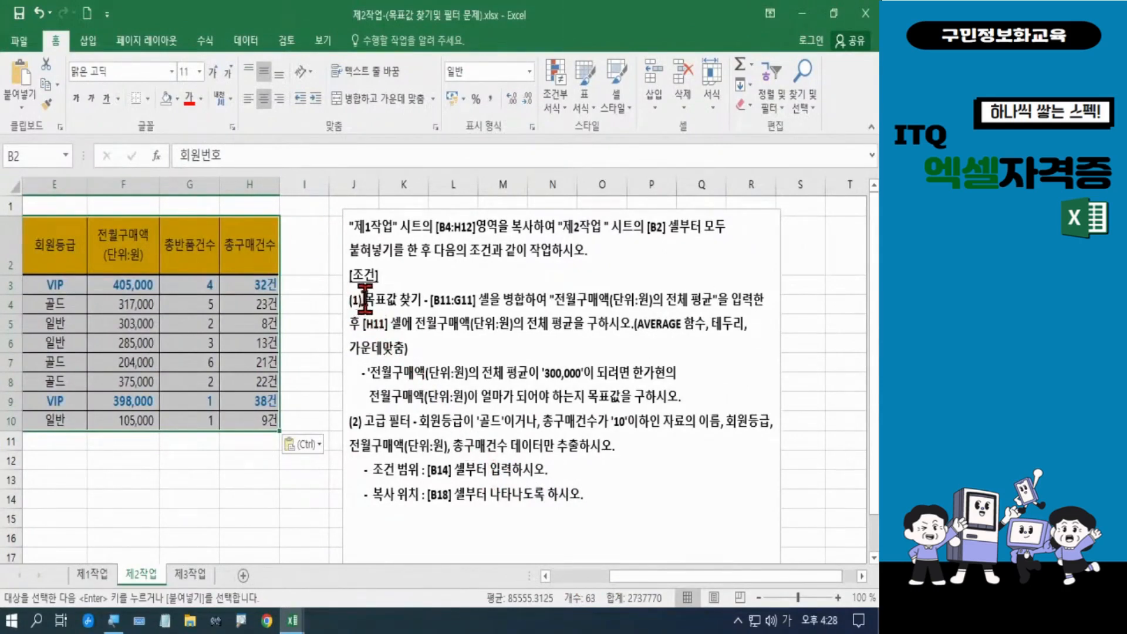
# Read goal seek condition (1) in the instruction text box, and merge and center cells B11:G11 below the member table
pyautogui.moveTo(364, 300); pyautogui.dragTo(688, 390)
pyautogui.hotkey('ctrl', 'c')
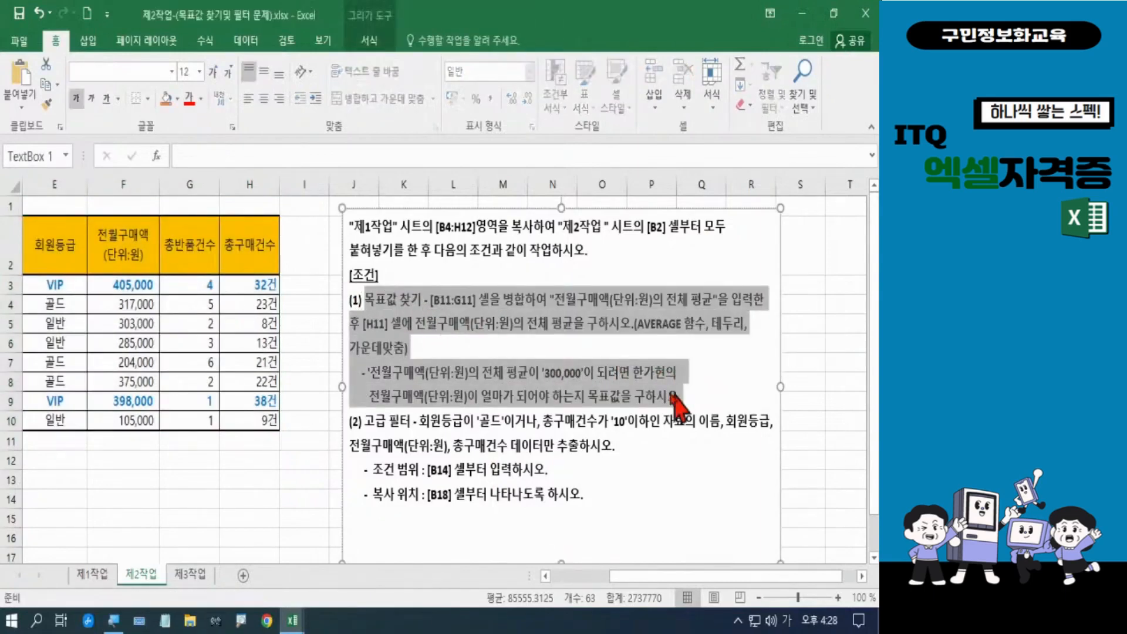
pyautogui.hotkey('alt', 'Tab')
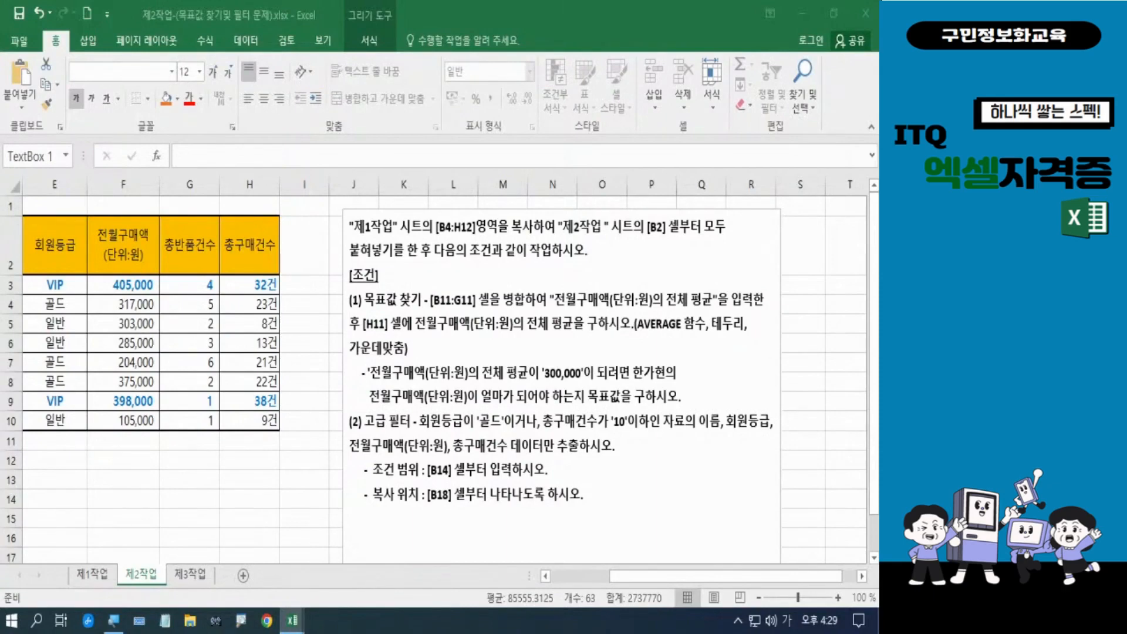
pyautogui.press('Escape')
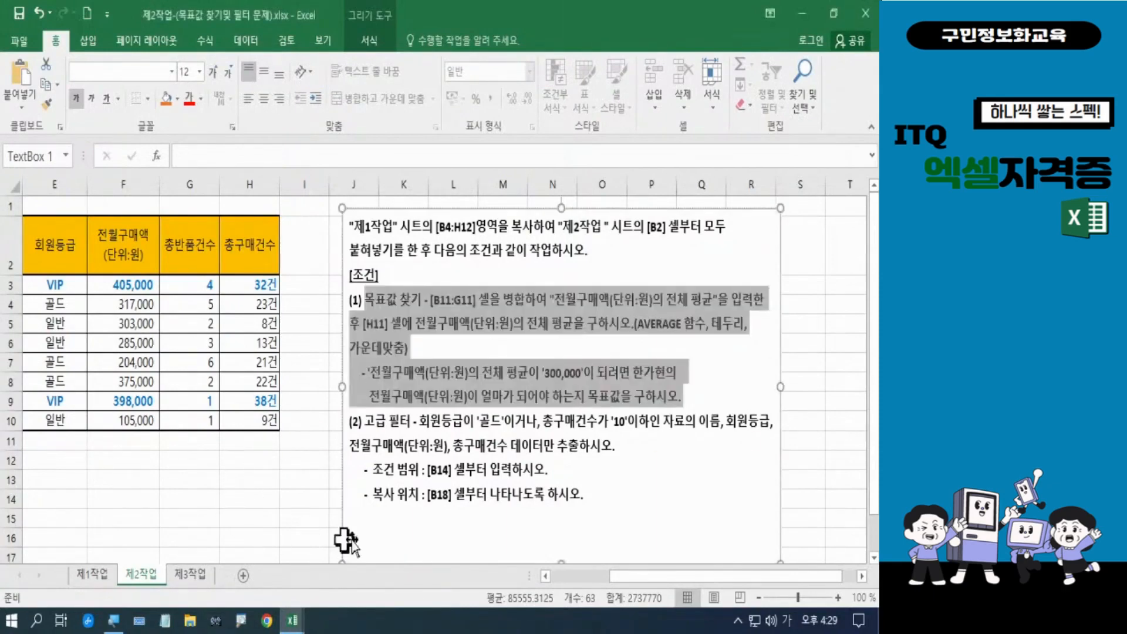
pyautogui.moveTo(646, 578); pyautogui.dragTo(590, 581)
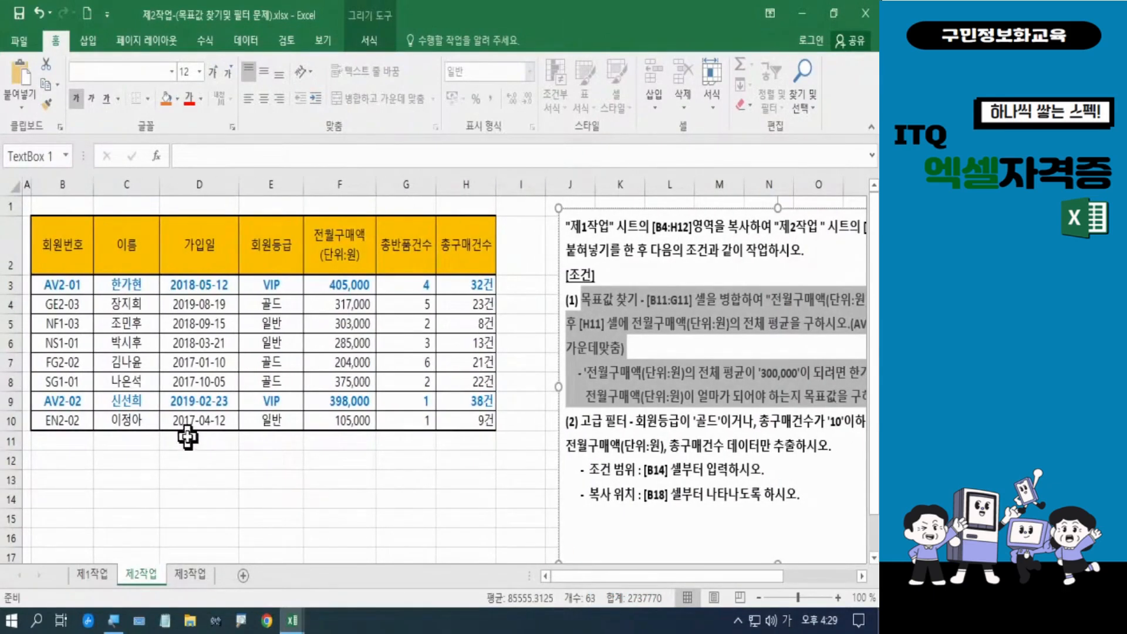
pyautogui.moveTo(65, 443); pyautogui.dragTo(382, 445)
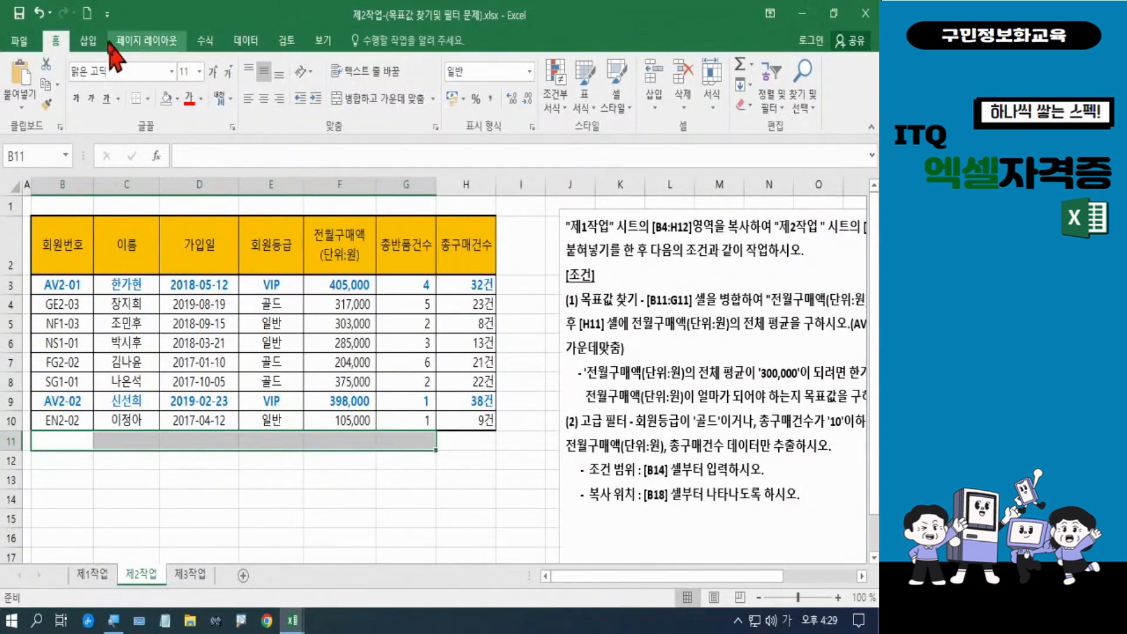
pyautogui.click(361, 101)
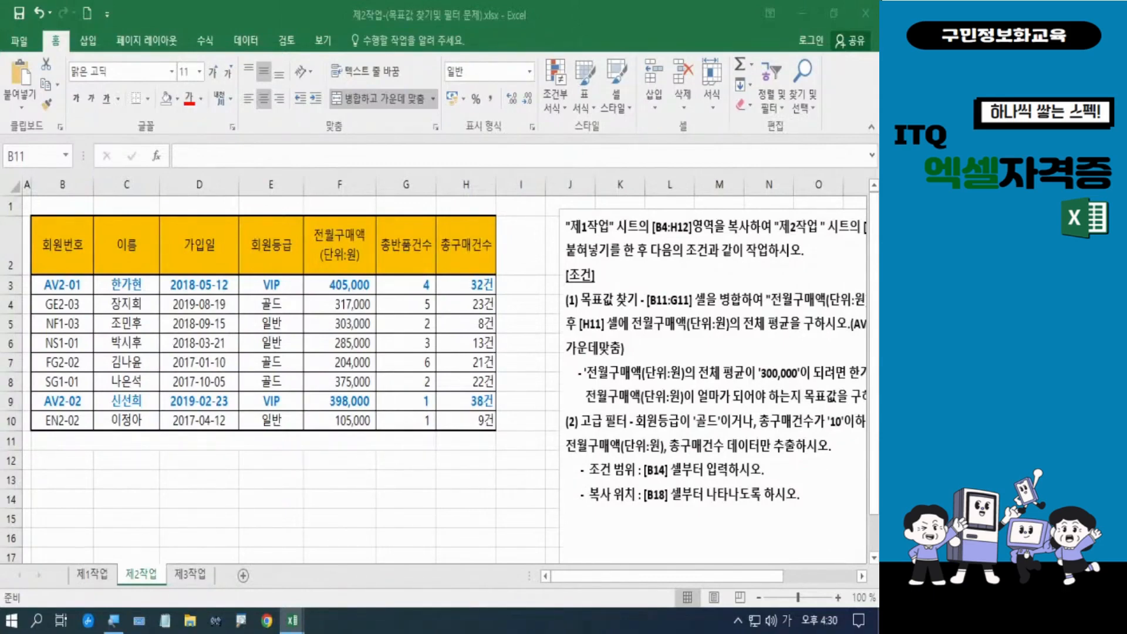
# Enter the label "전월구매액(단위:원)의 전체평균" in the merged cell B11:G11
pyautogui.click(108, 442)
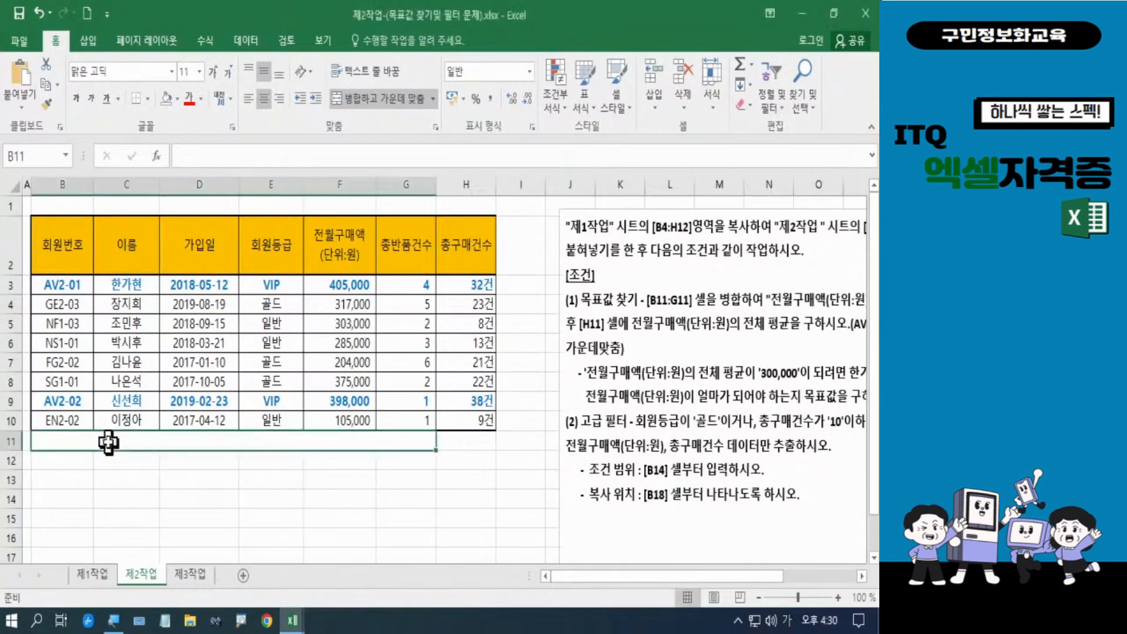
pyautogui.write('전월')
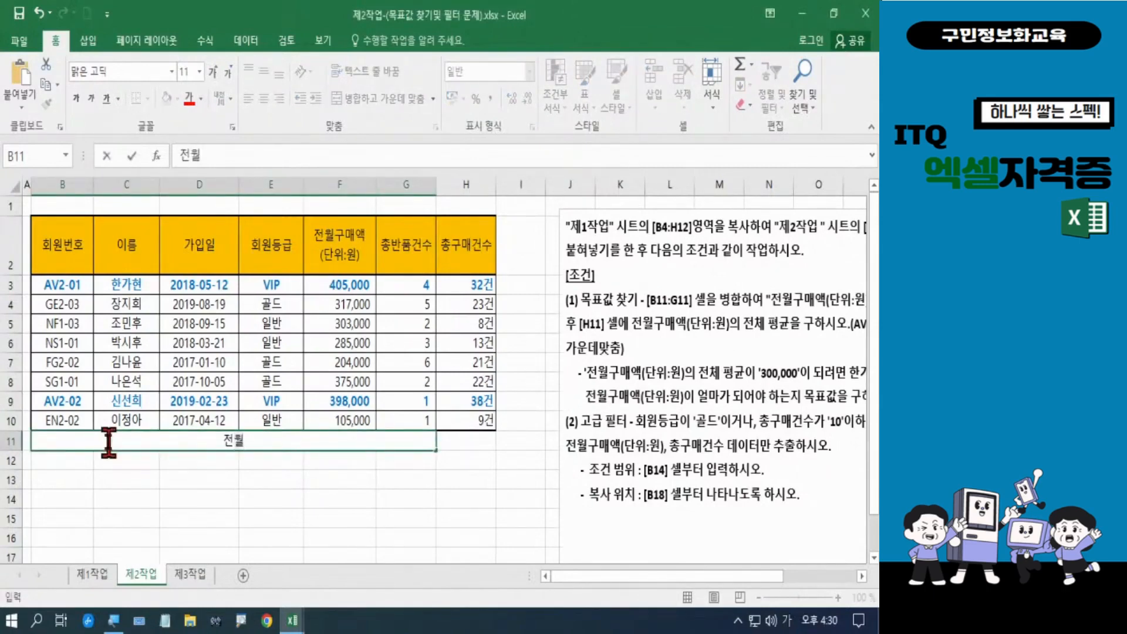
pyautogui.write('구맹액')
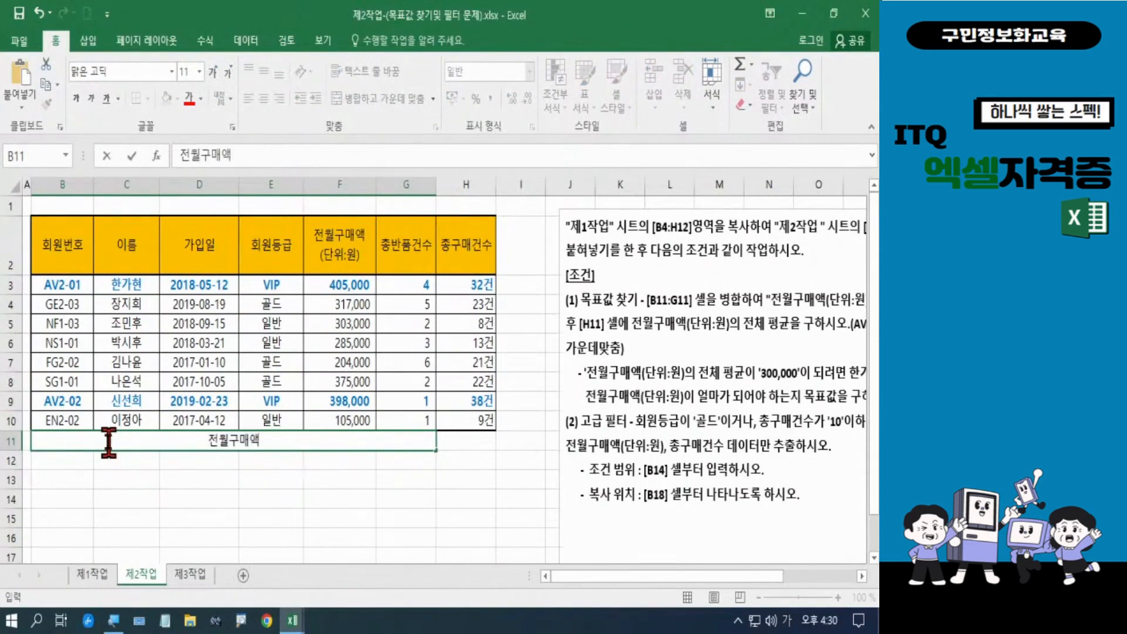
pyautogui.write('(단ㅇ위')
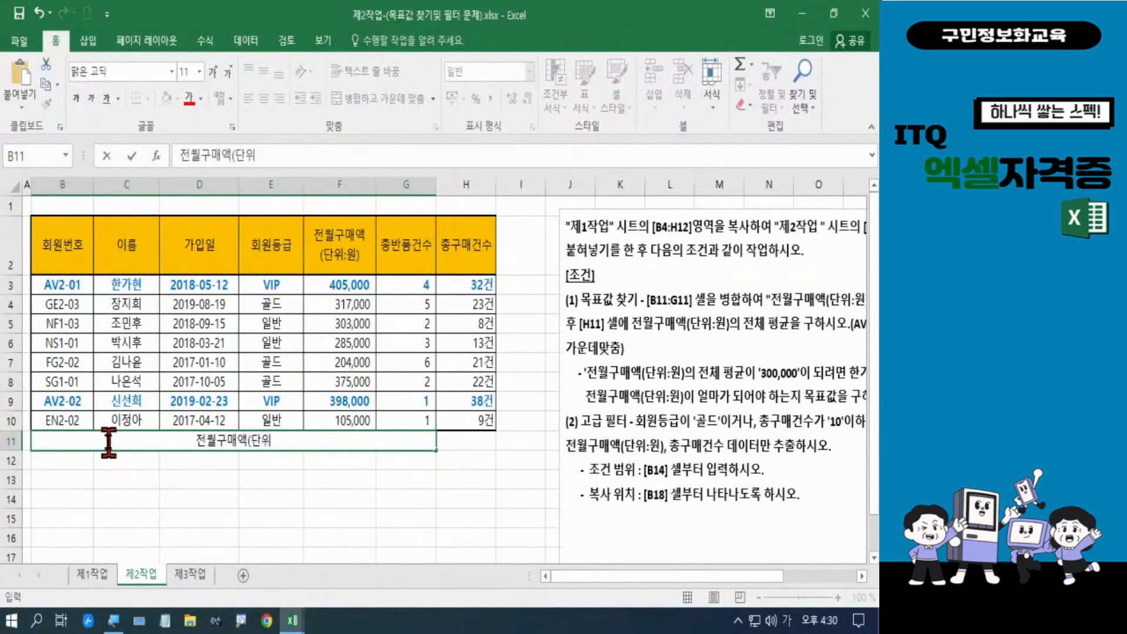
pyautogui.write(':우원')
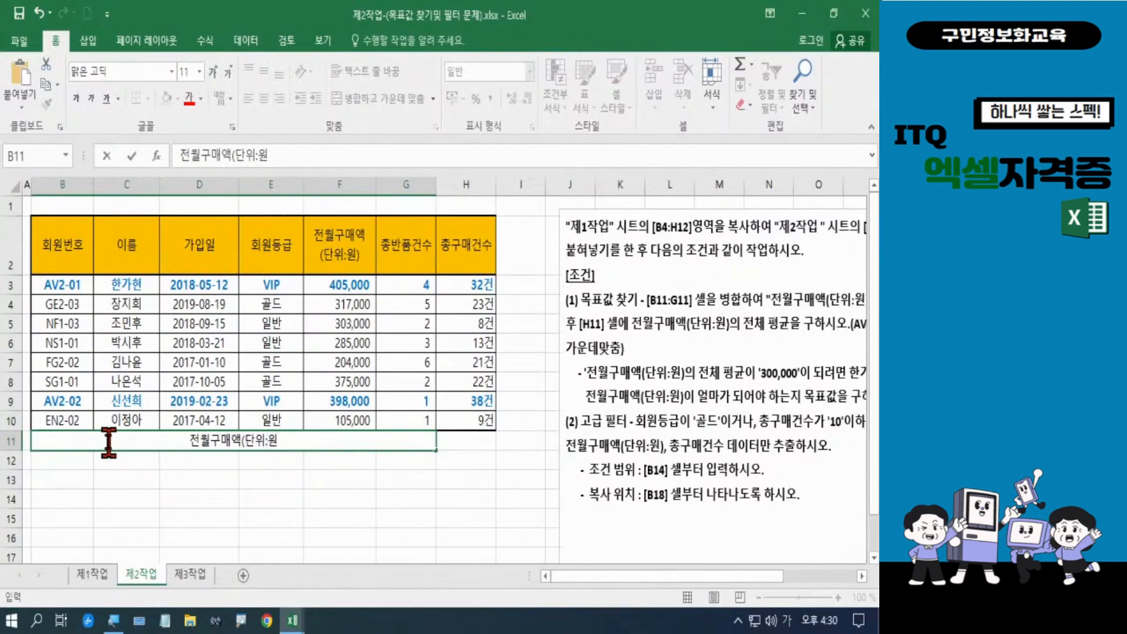
pyautogui.write(')ㅇ의 전ㅊ')
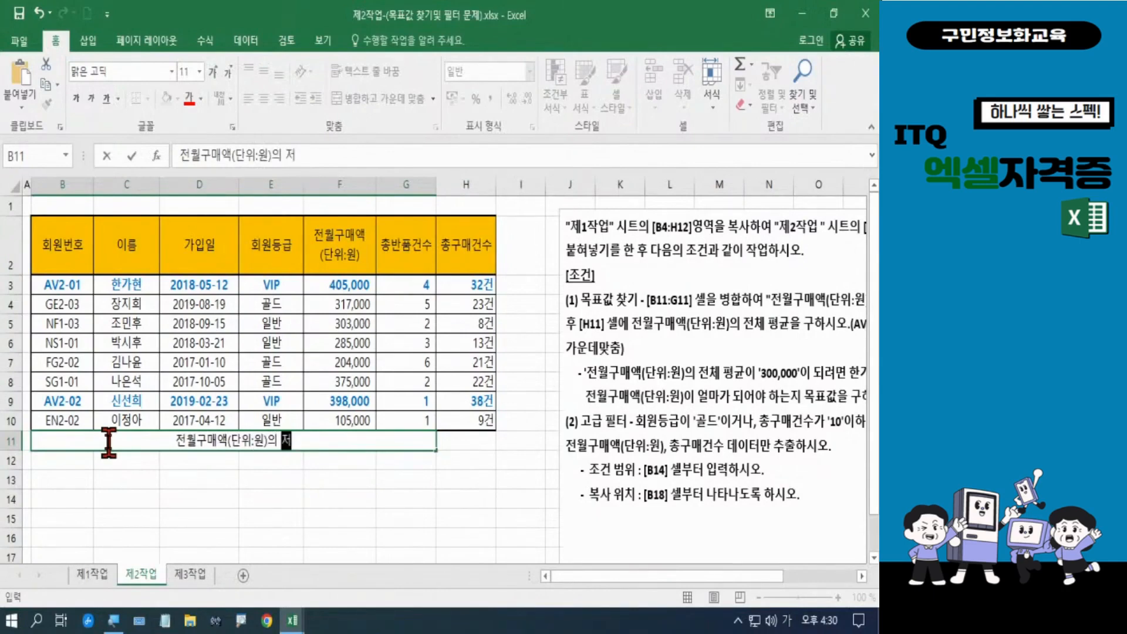
pyautogui.write('체평규')
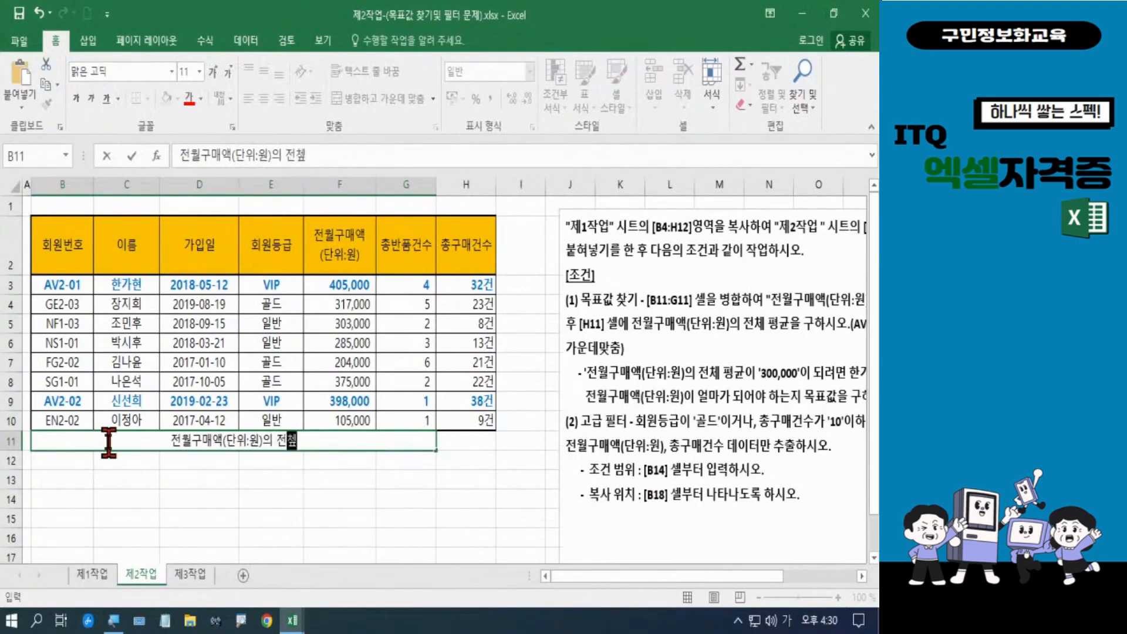
pyautogui.write('ㄴ')
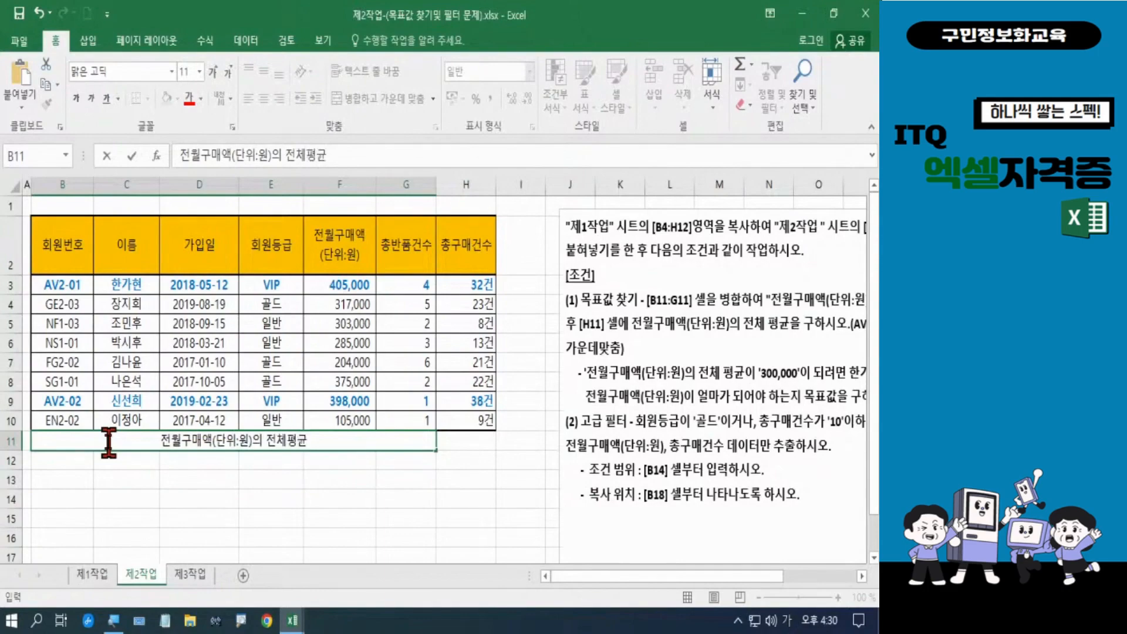
pyautogui.press('Return')
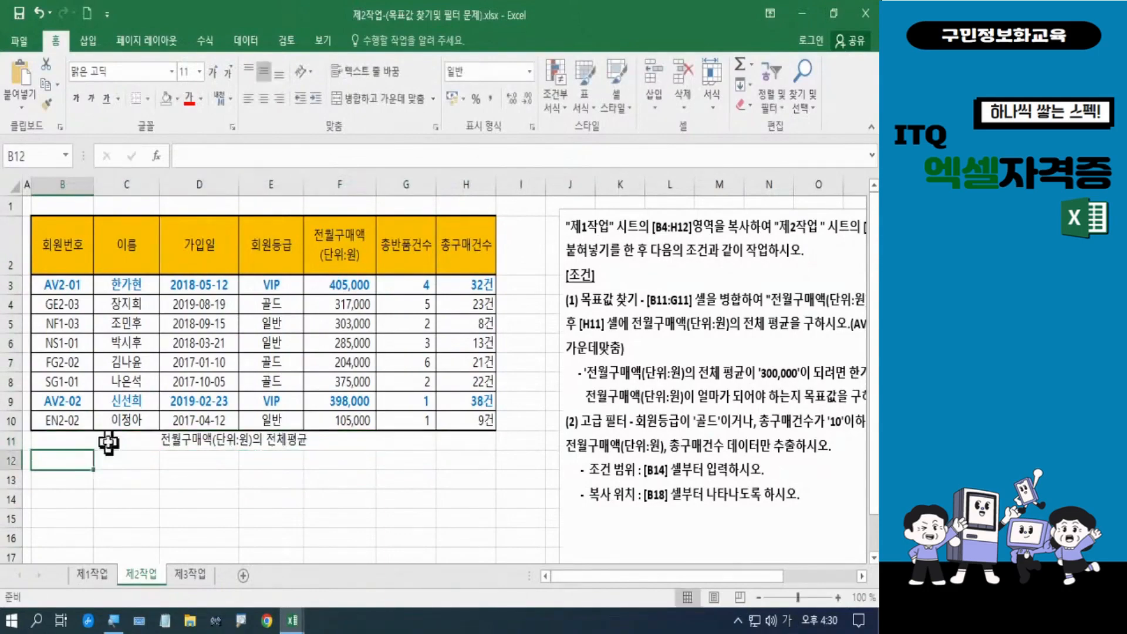
pyautogui.click(157, 445)
pyautogui.hotkey('ctrl', '1')
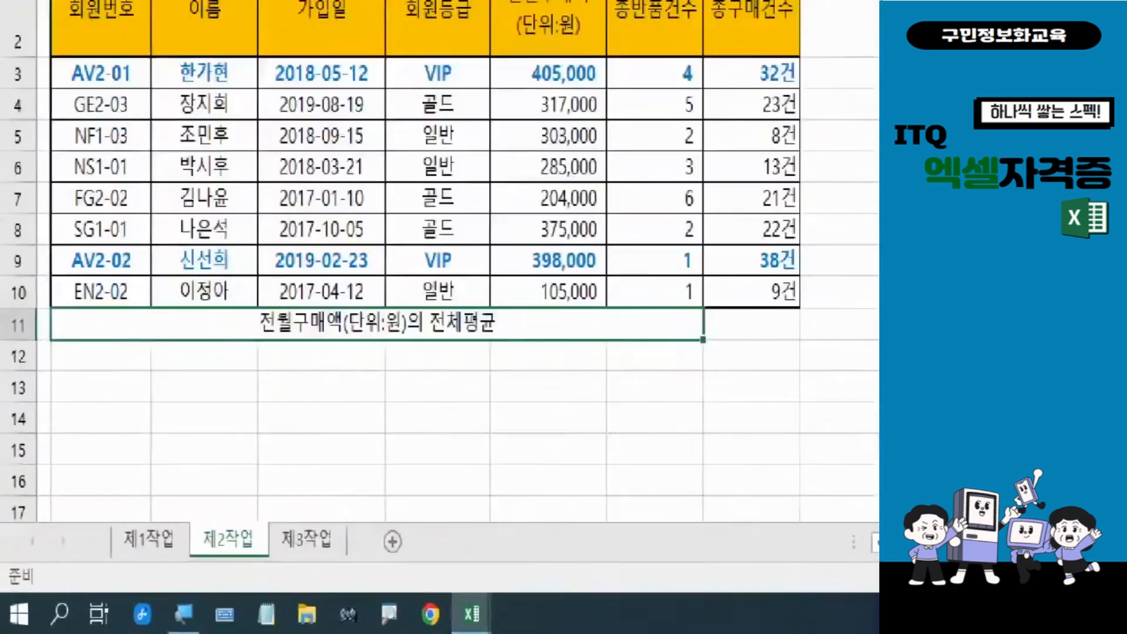
pyautogui.click(245, 530)
pyautogui.moveTo(187, 180)
pyautogui.mouseDown()
pyautogui.moveTo(503, 287)
pyautogui.moveTo(593, 294)
pyautogui.mouseUp()
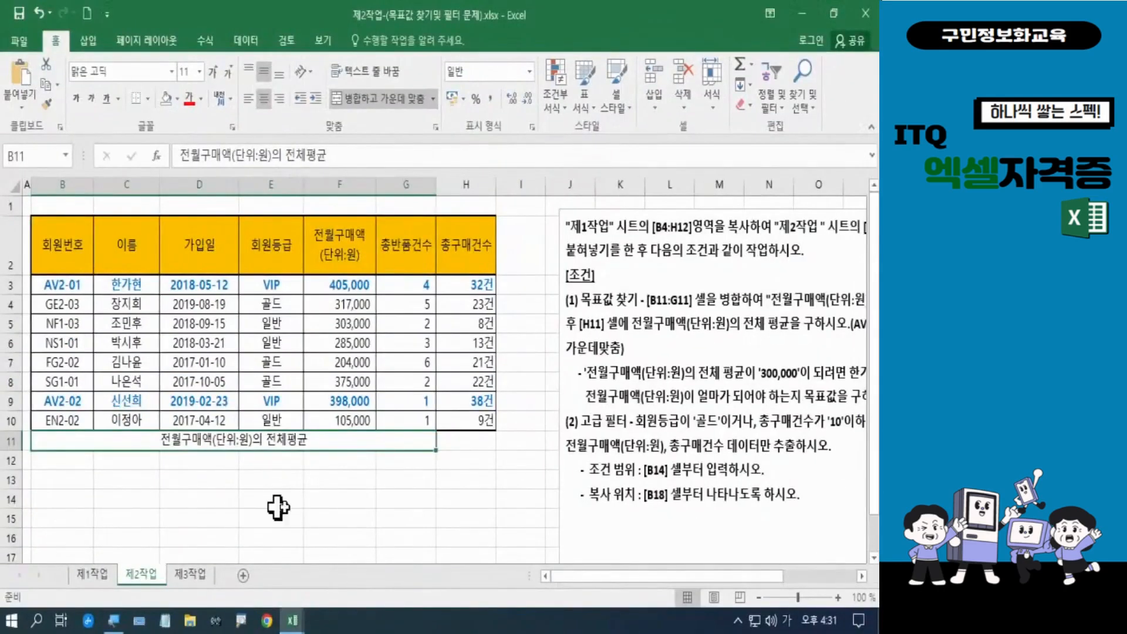
# Enter the formula =AVERAGE(F3:F10) in cell H11 to average the 전월구매액(단위:원) column
pyautogui.click(455, 445)
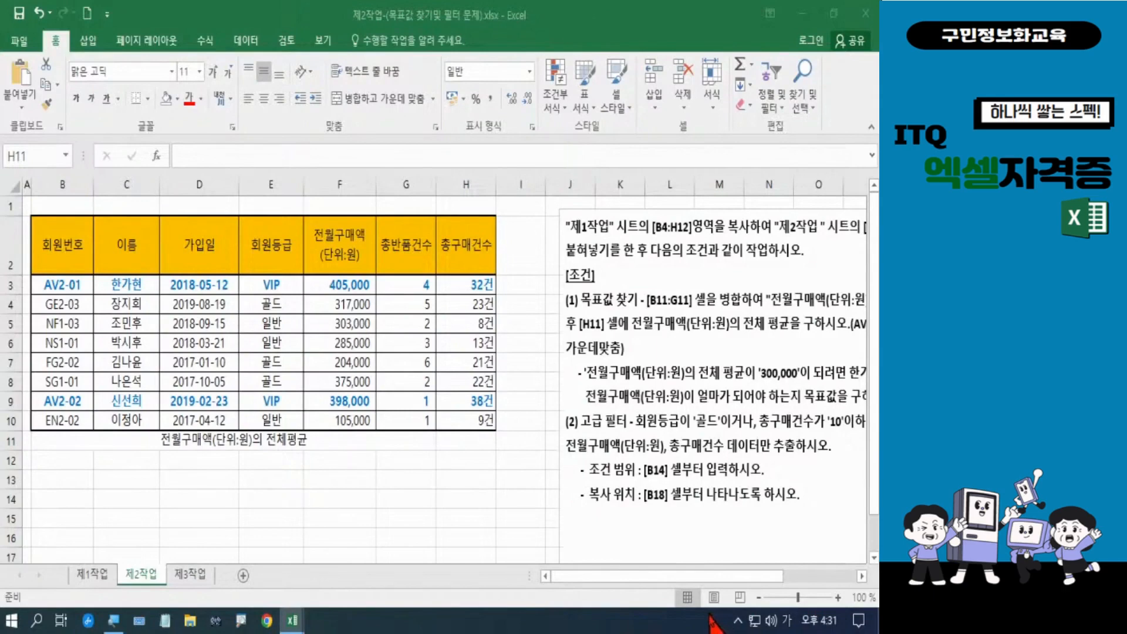
pyautogui.click(459, 446)
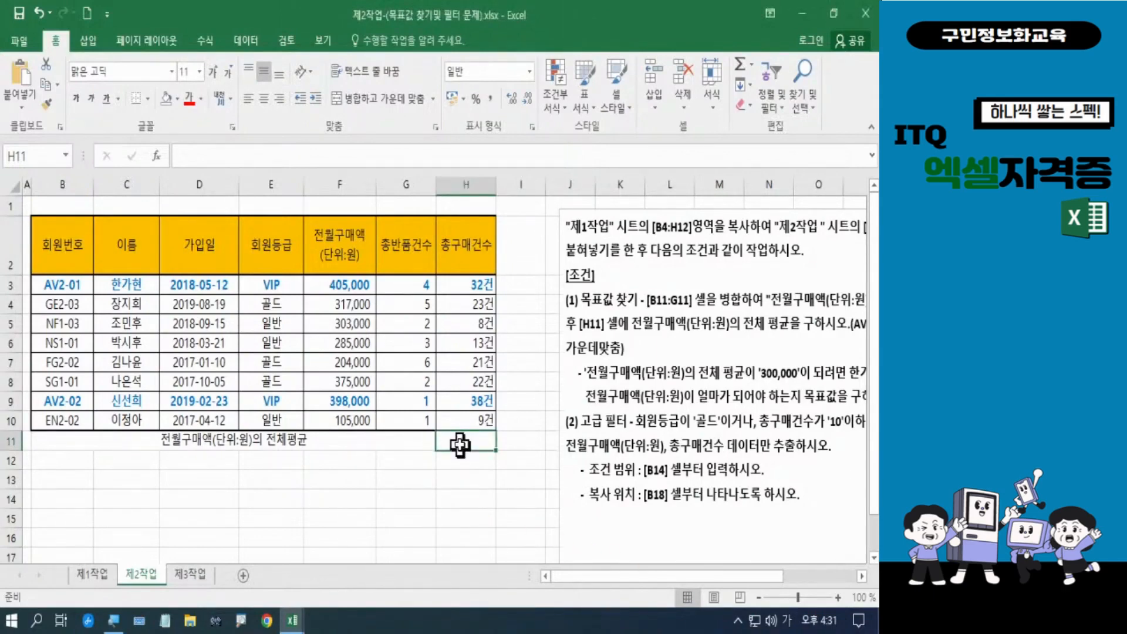
pyautogui.click(460, 446)
pyautogui.write('=')
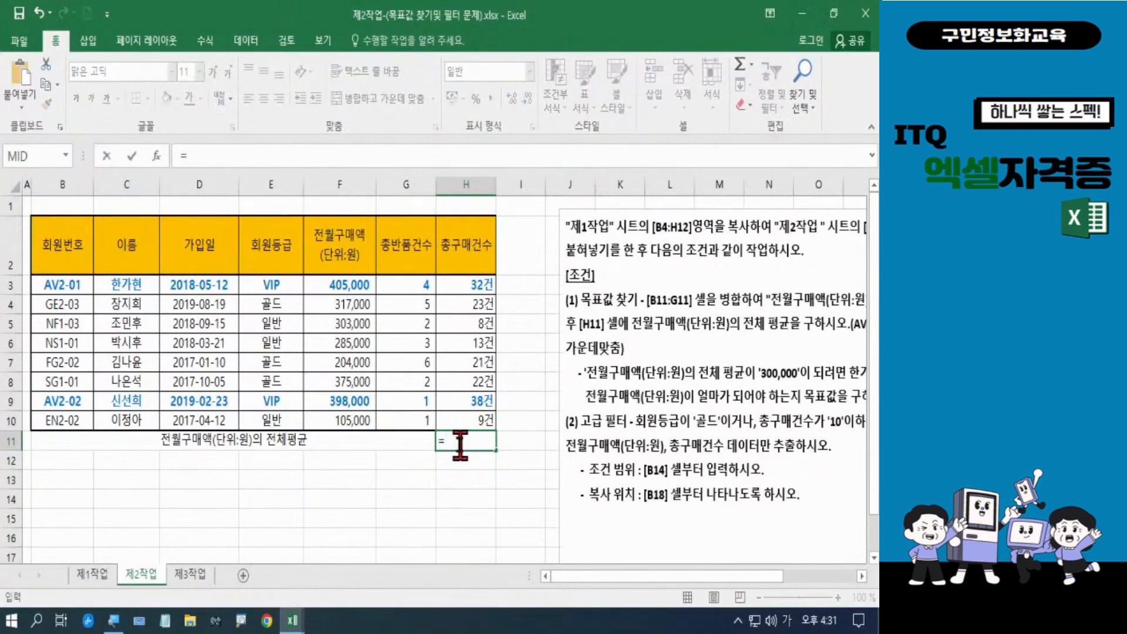
pyautogui.press('Hangul')
pyautogui.write('a')
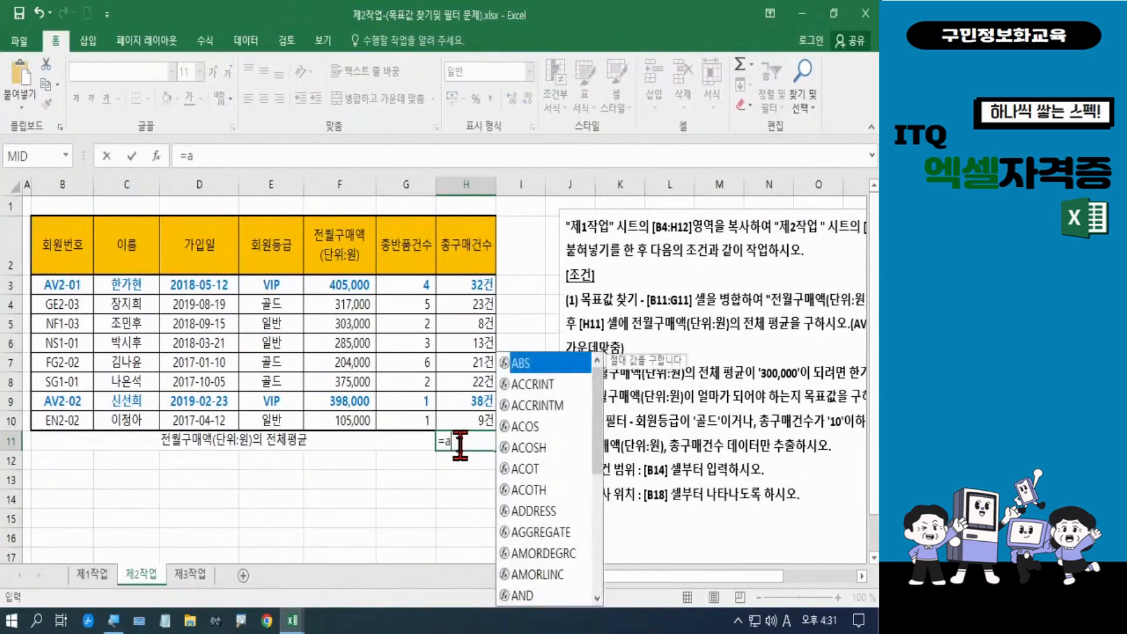
pyautogui.write('ver')
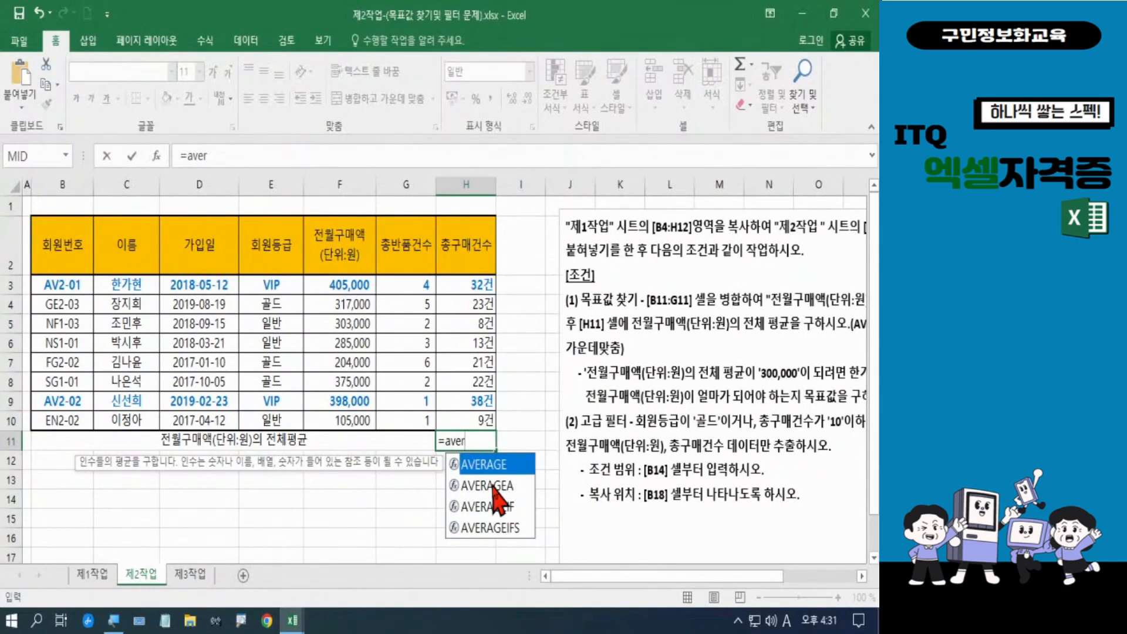
pyautogui.press('Tab')
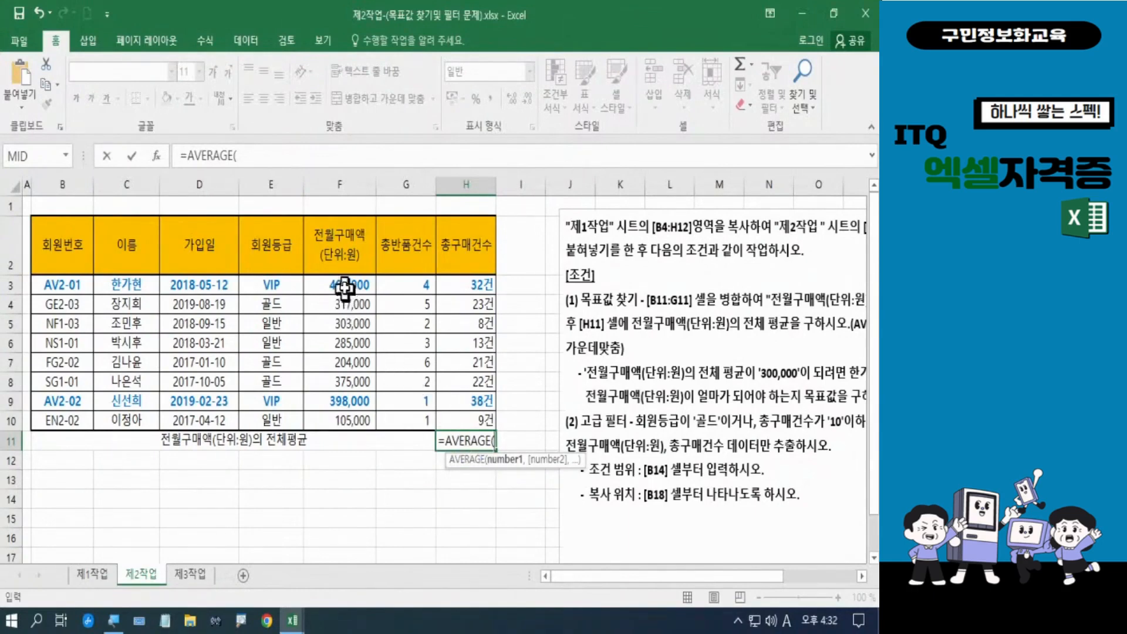
pyautogui.moveTo(344, 287); pyautogui.dragTo(341, 421)
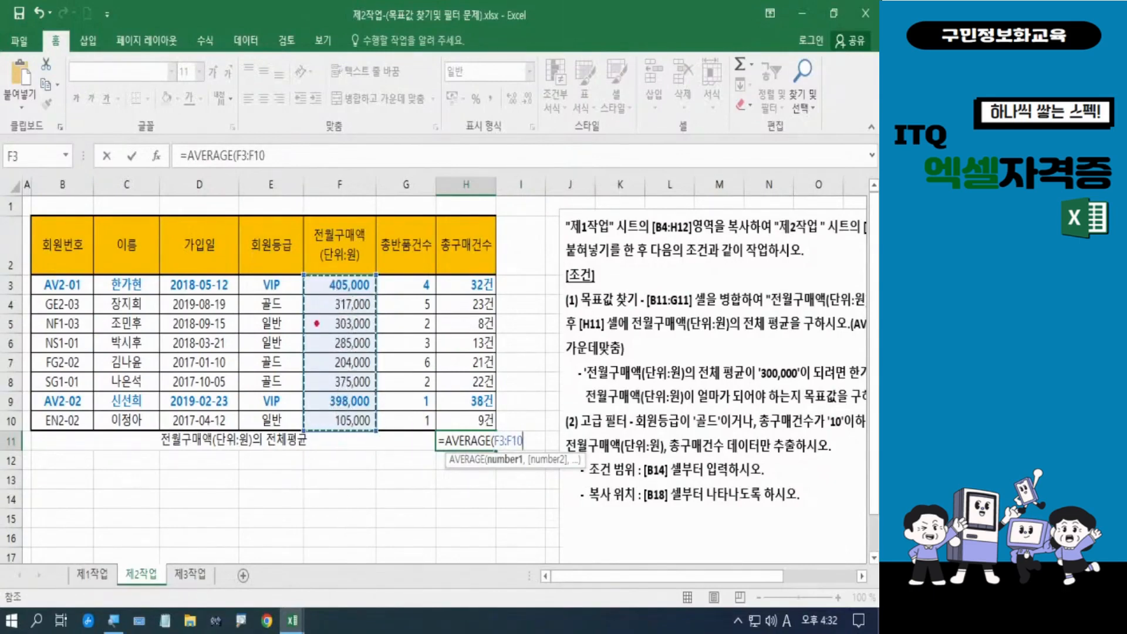
pyautogui.moveTo(301, 270); pyautogui.dragTo(381, 427)
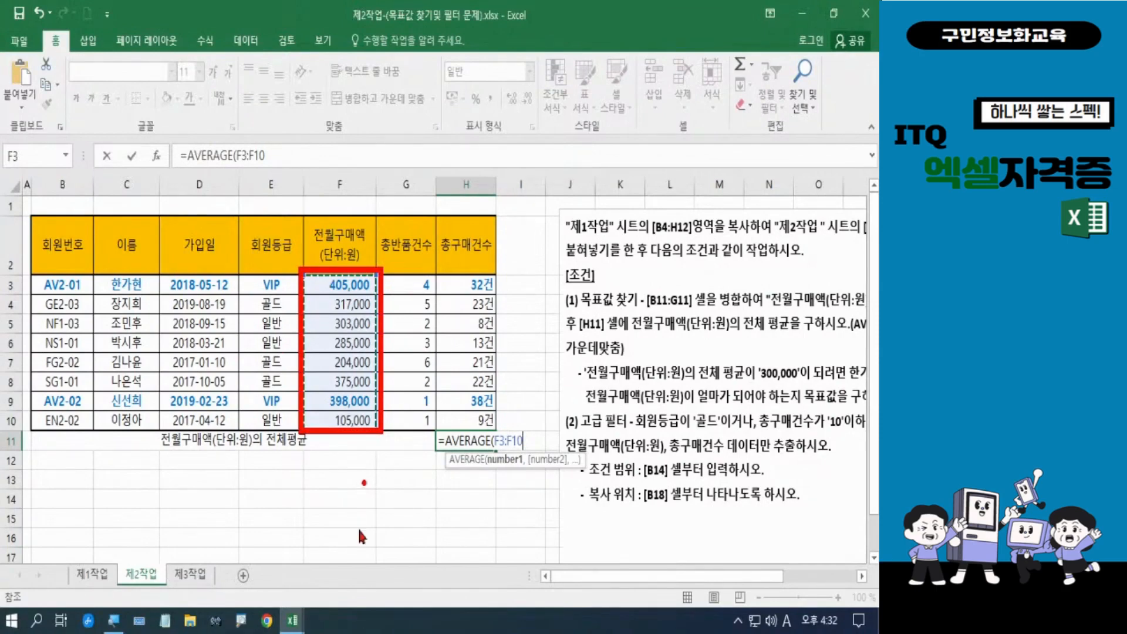
pyautogui.press('Escape')
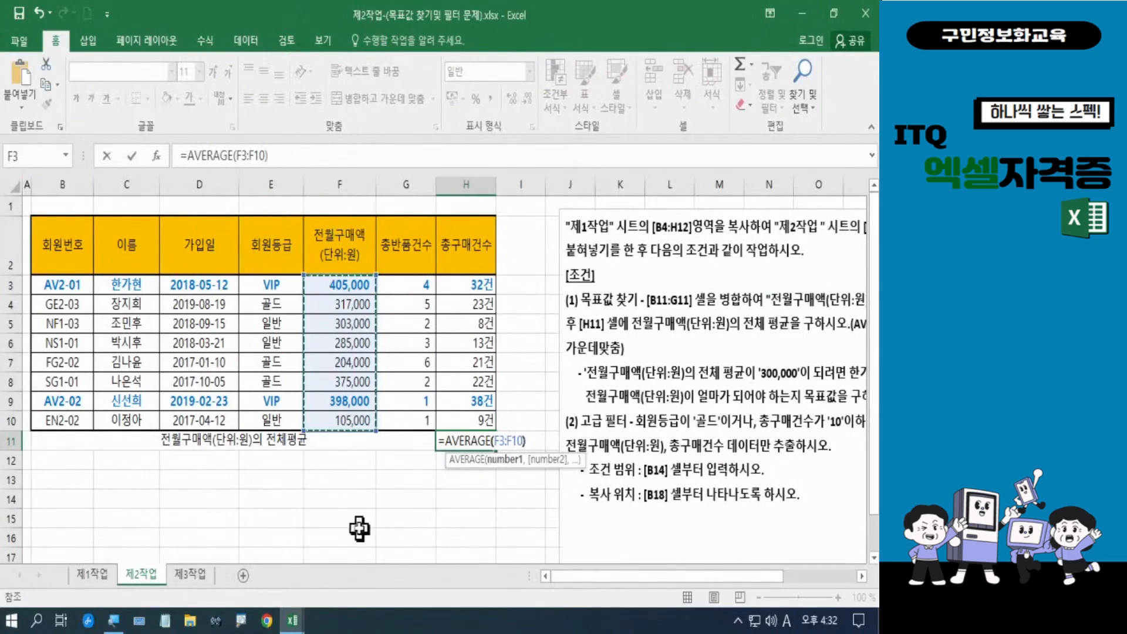
pyautogui.write(')')
pyautogui.press('Return')
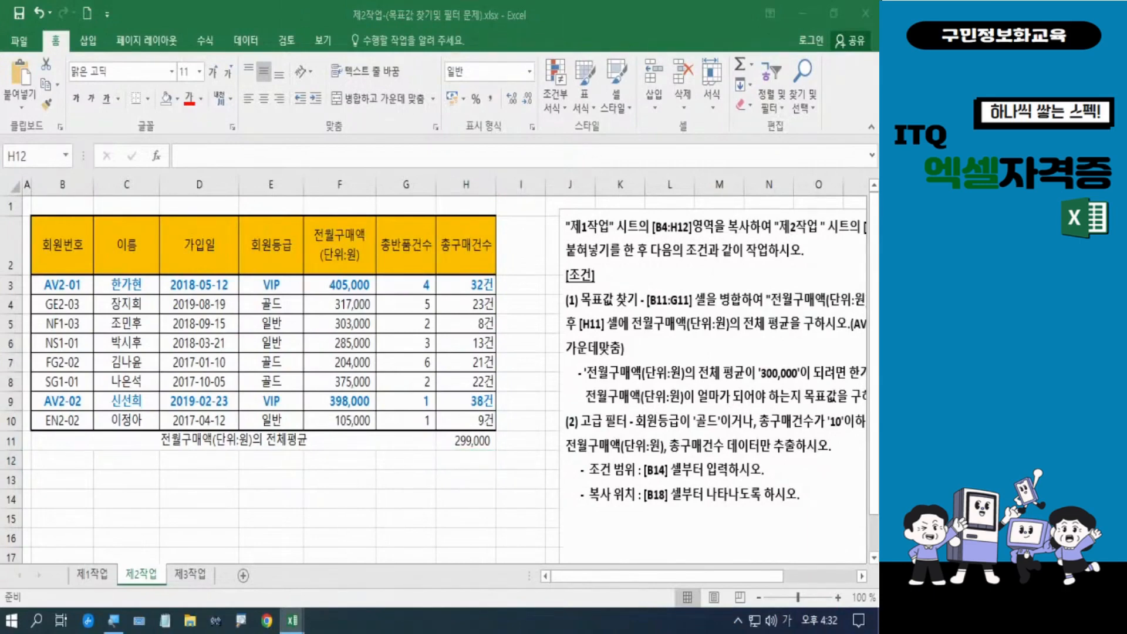
# Apply all borders to the average row B11:H11 and deselect it
pyautogui.press('Escape')
pyautogui.click(56, 441)
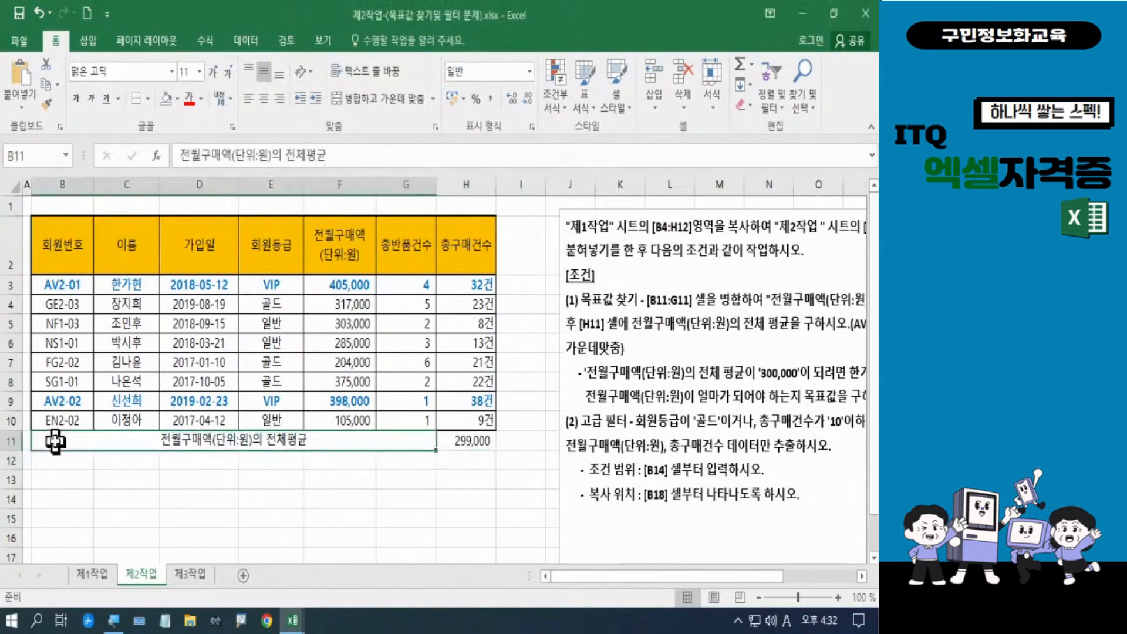
pyautogui.moveTo(131, 448); pyautogui.dragTo(460, 445)
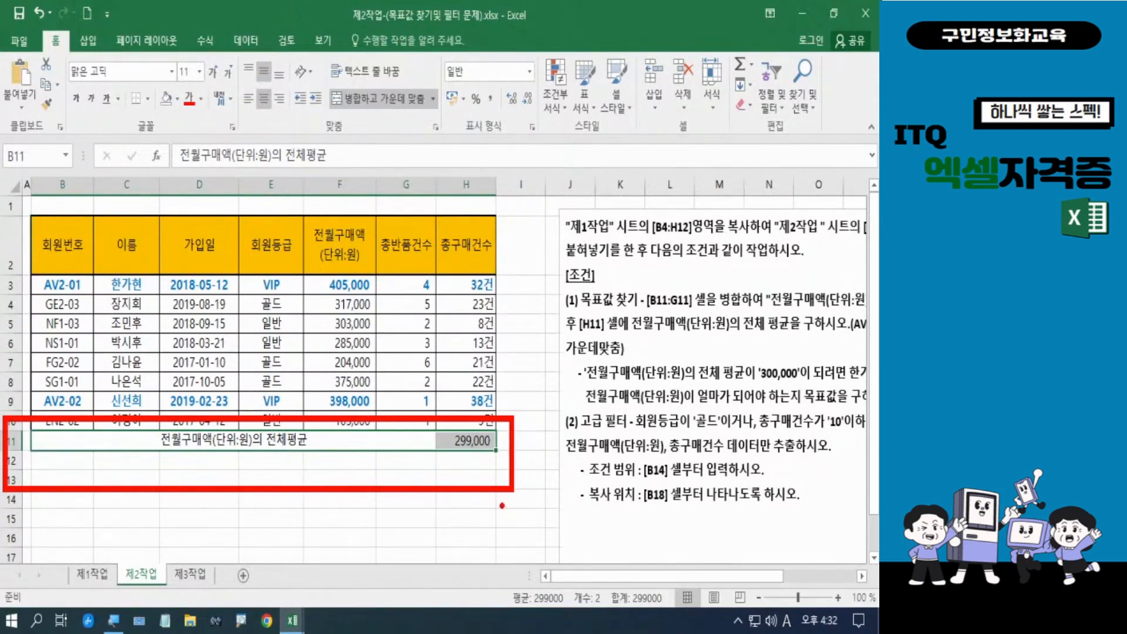
pyautogui.press('Escape')
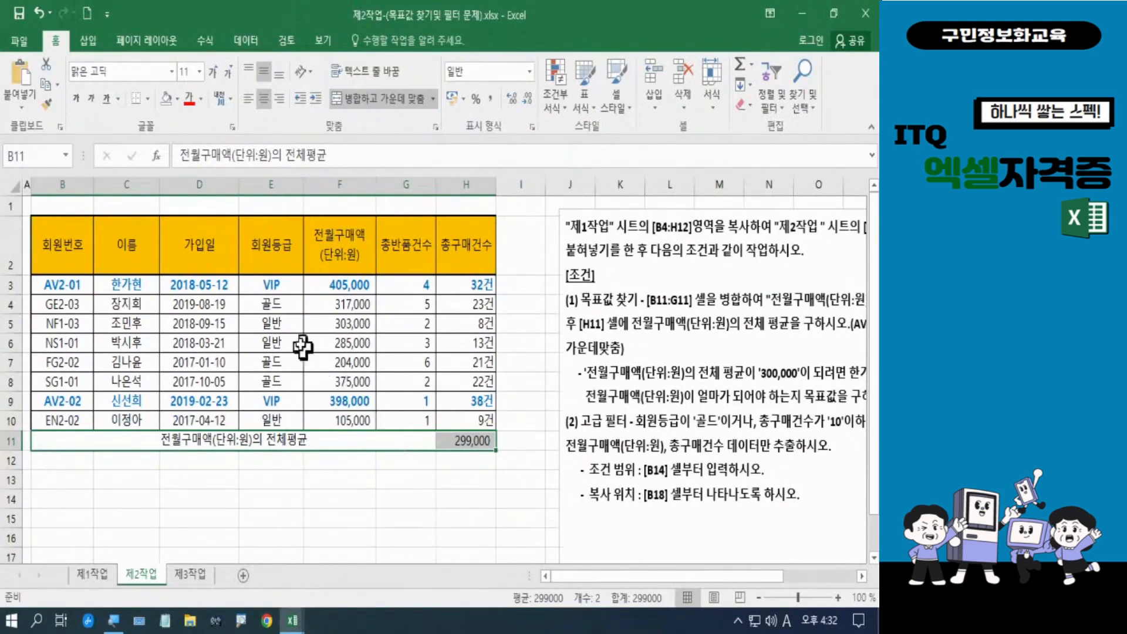
pyautogui.click(147, 100)
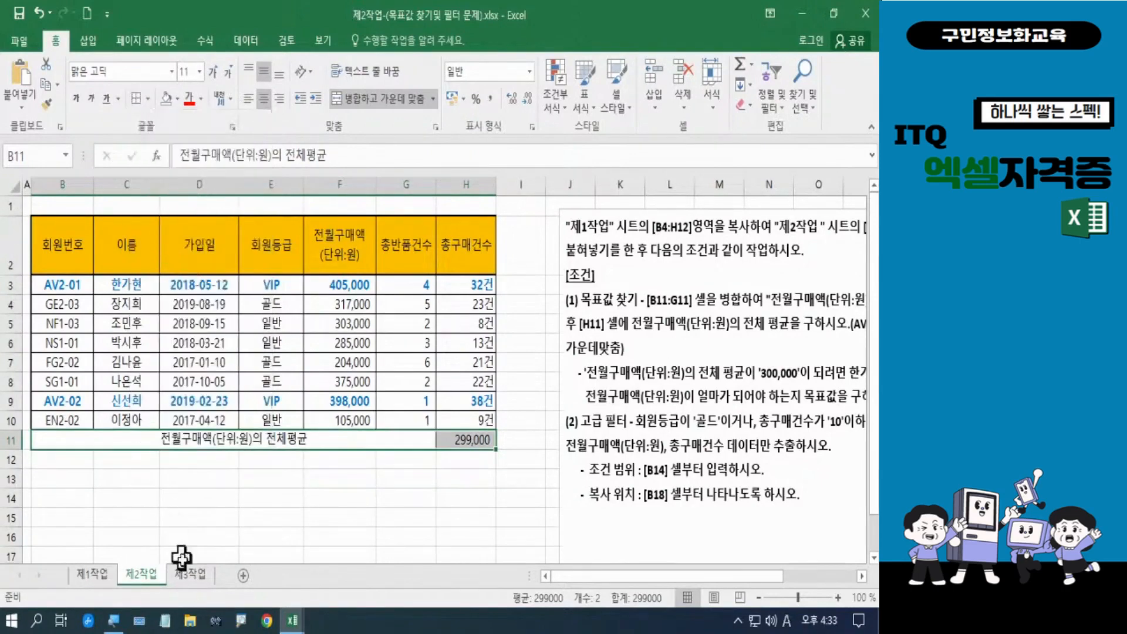
pyautogui.click(227, 519)
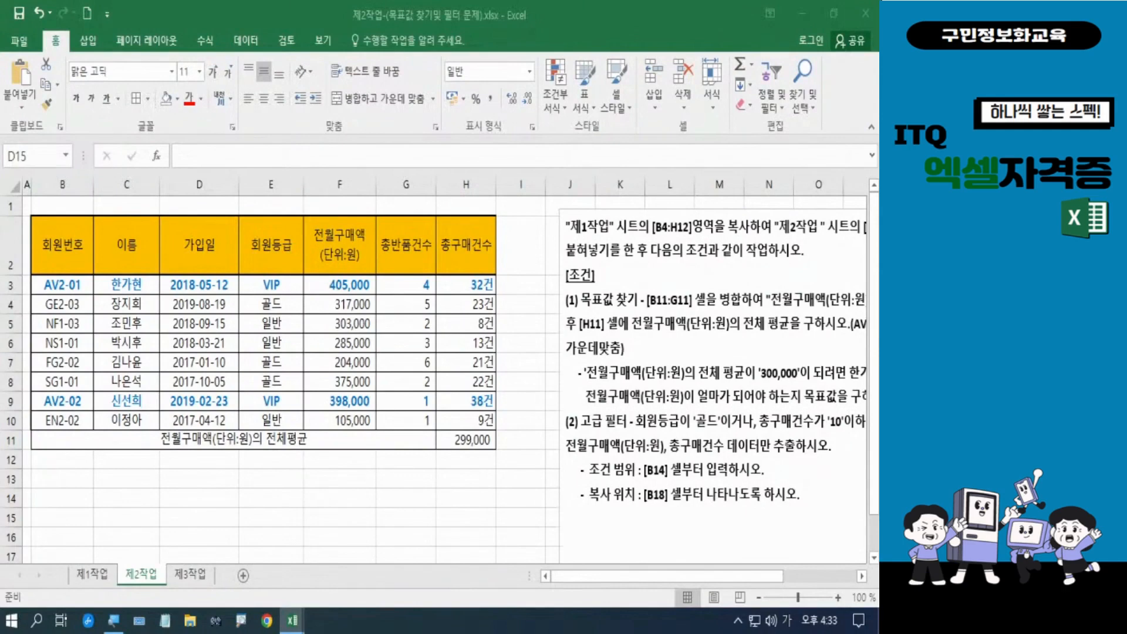
pyautogui.press('Hangul')
pyautogui.press('Hangul')
pyautogui.press('Hangul')
pyautogui.press('Hangul')
pyautogui.press('Hangul')
pyautogui.press('Hangul')
pyautogui.press('Hangul')
pyautogui.press('Hangul')
pyautogui.press('Hangul')
pyautogui.press('Hangul')
pyautogui.press('Escape')
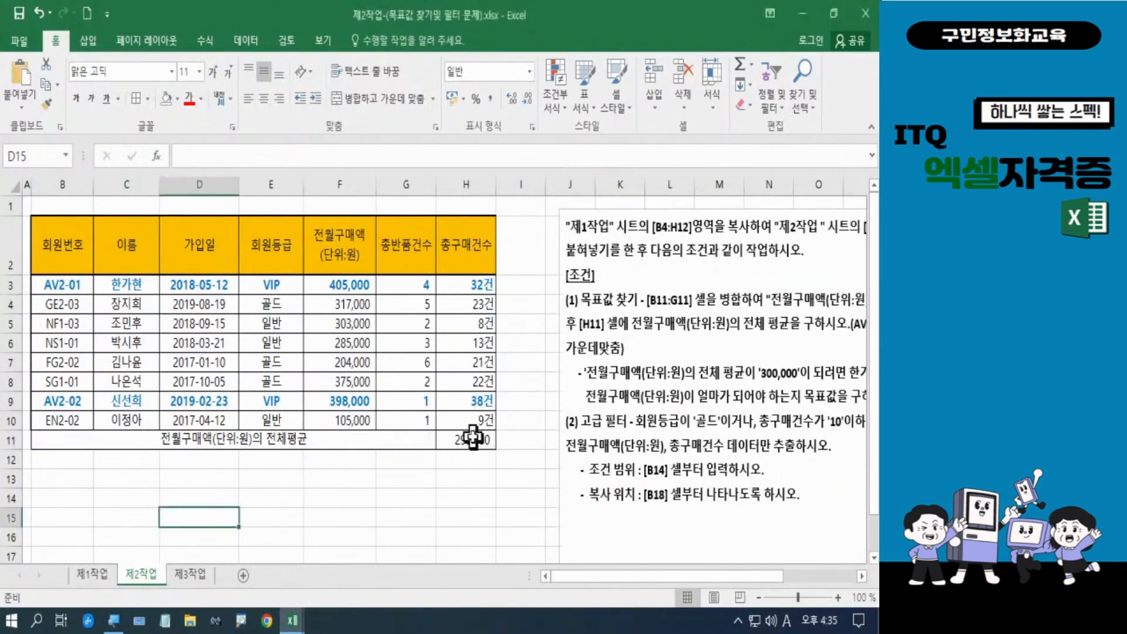
# Check the average formula in H11 and the 전월구매액 value in F3 that it depends on
pyautogui.press('Hangul')
pyautogui.click(475, 438)
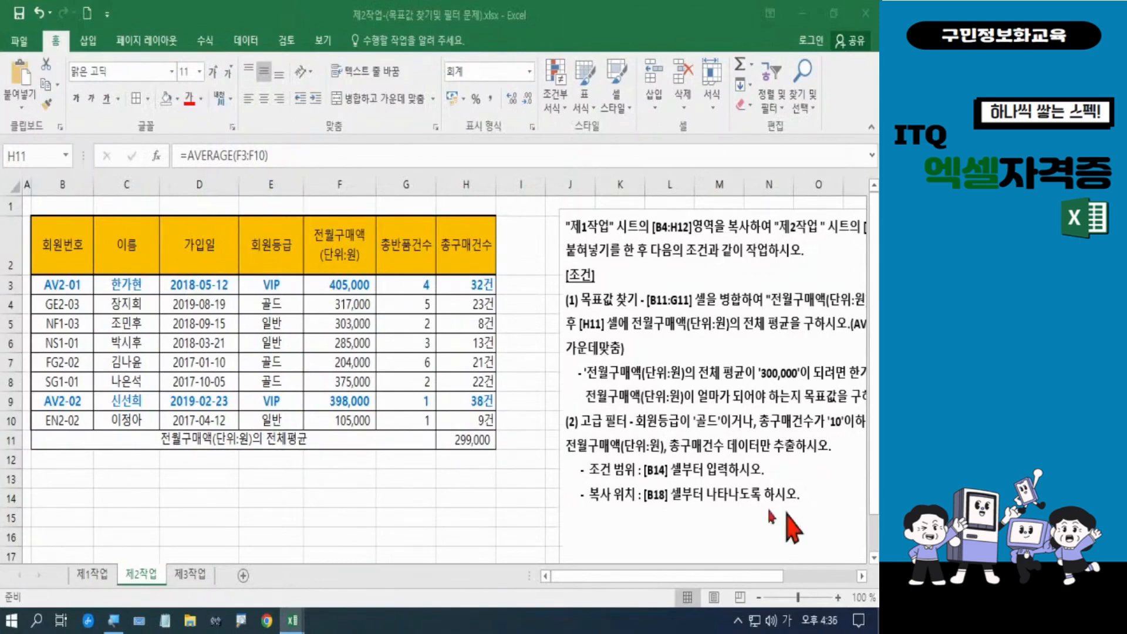
pyautogui.press('Escape')
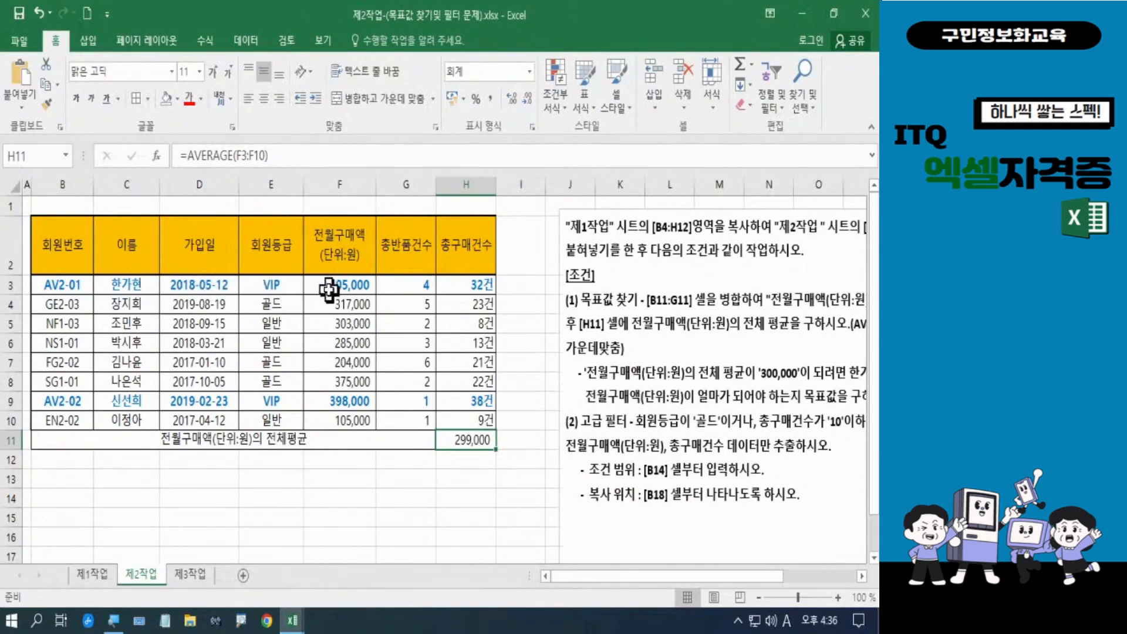
pyautogui.click(332, 287)
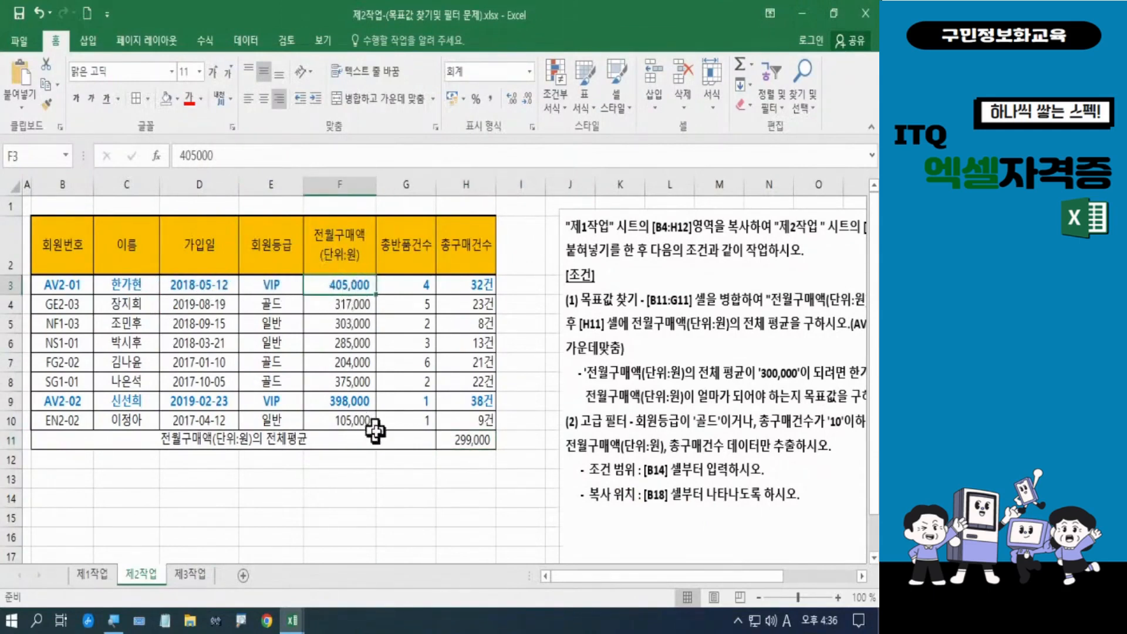
pyautogui.moveTo(493, 443)
pyautogui.mouseDown()
pyautogui.moveTo(495, 453)
pyautogui.moveTo(410, 447)
pyautogui.moveTo(506, 433)
pyautogui.moveTo(478, 467)
pyautogui.mouseUp()
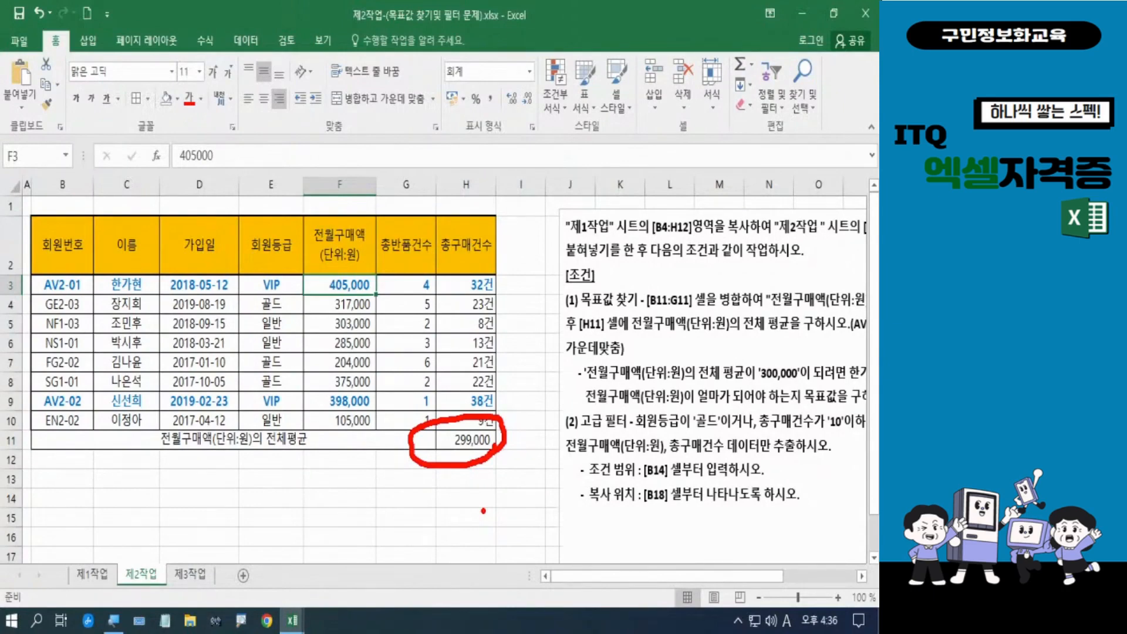
pyautogui.press('Escape')
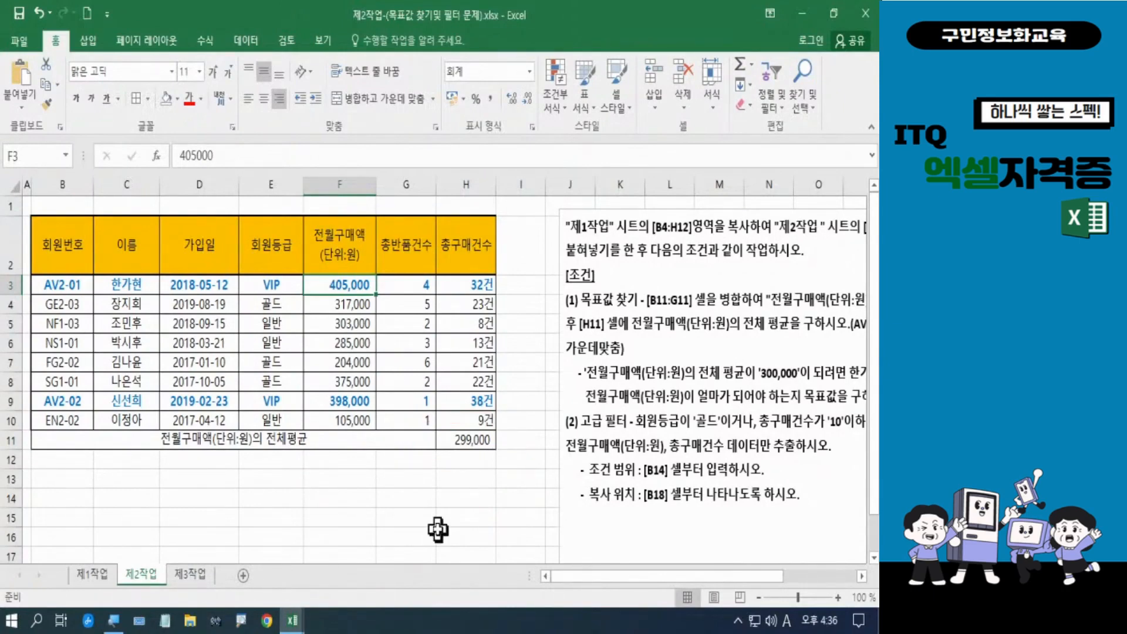
# Open Goal Seek with average cell H11 as the formula cell and move its dialog clear of the 전월구매액 column
pyautogui.click(452, 438)
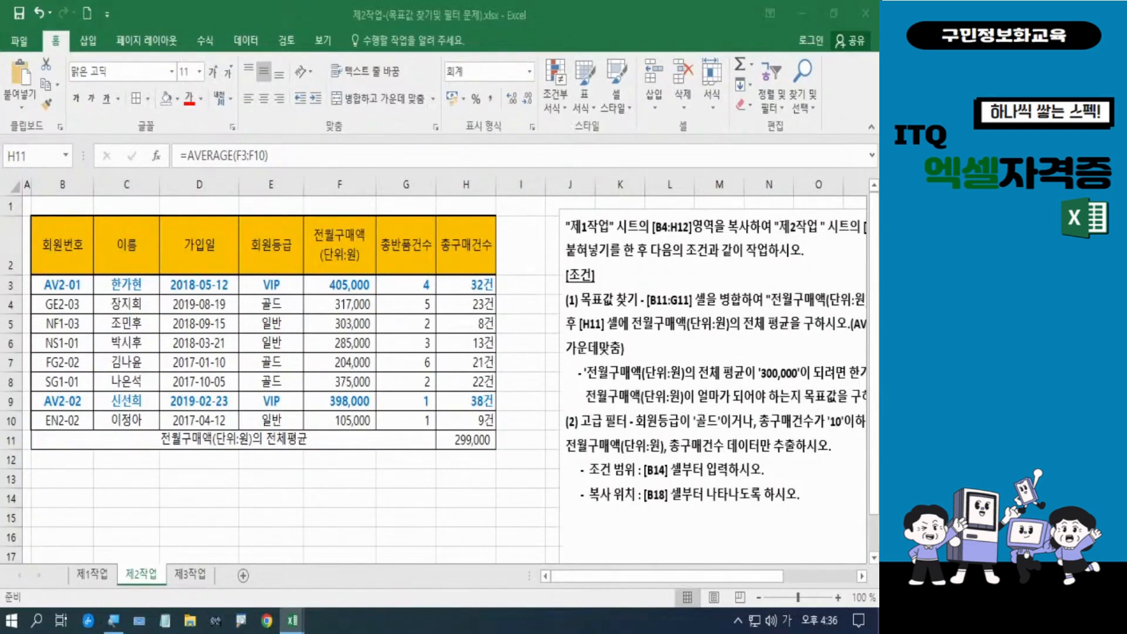
pyautogui.press('Hangul')
pyautogui.press('Hangul')
pyautogui.click(493, 440)
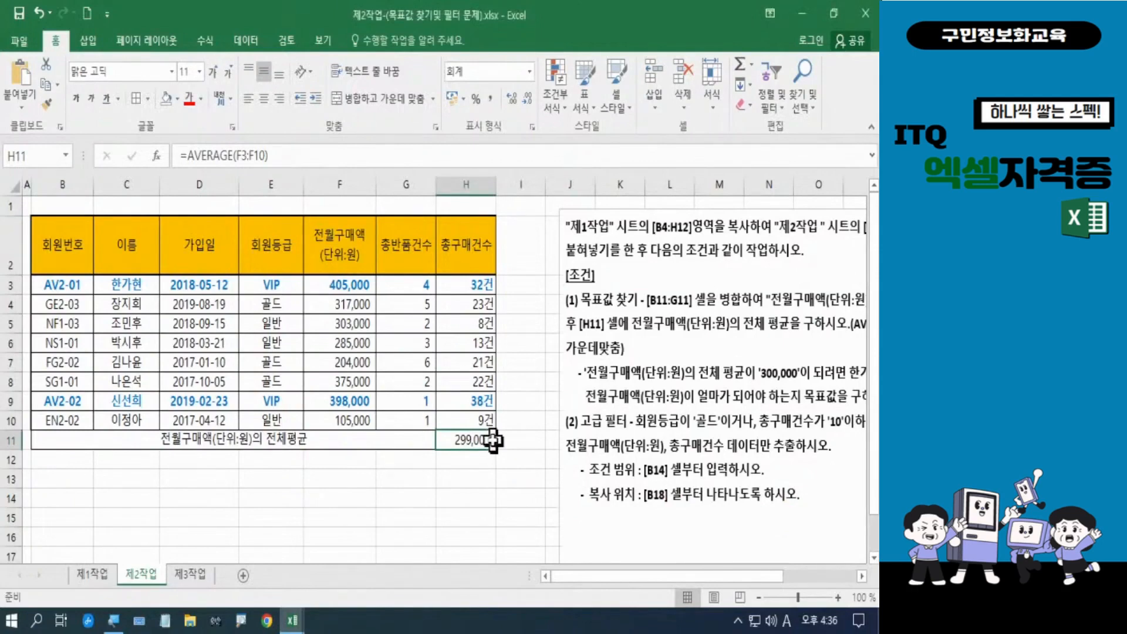
pyautogui.click(249, 47)
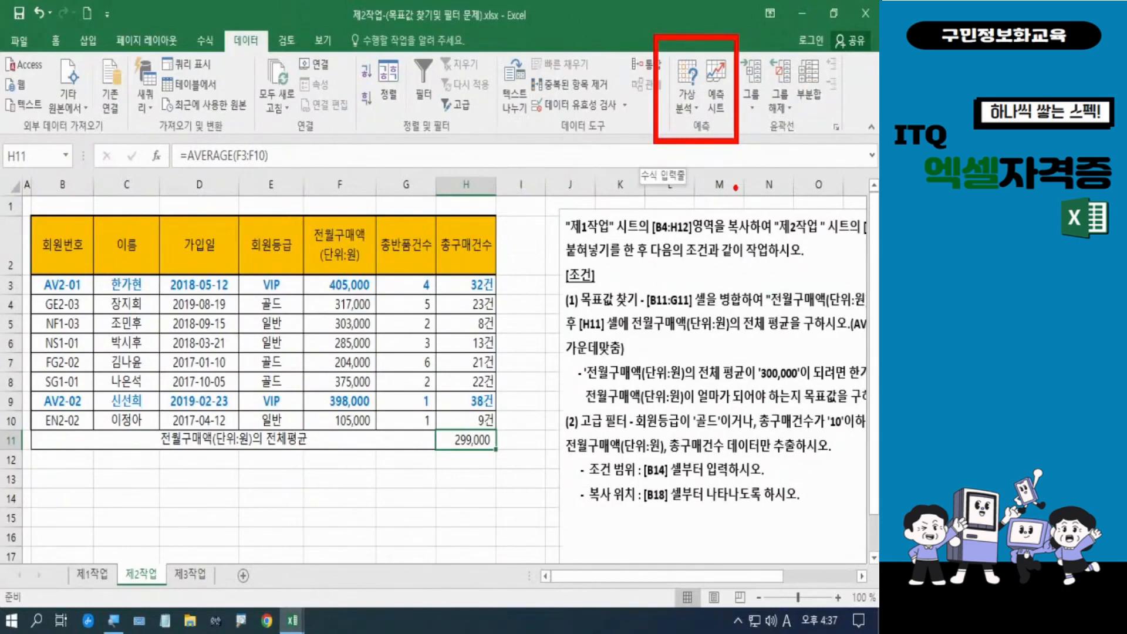
pyautogui.moveTo(706, 109)
pyautogui.mouseDown()
pyautogui.moveTo(690, 125)
pyautogui.moveTo(669, 92)
pyautogui.moveTo(699, 85)
pyautogui.moveTo(689, 119)
pyautogui.mouseUp()
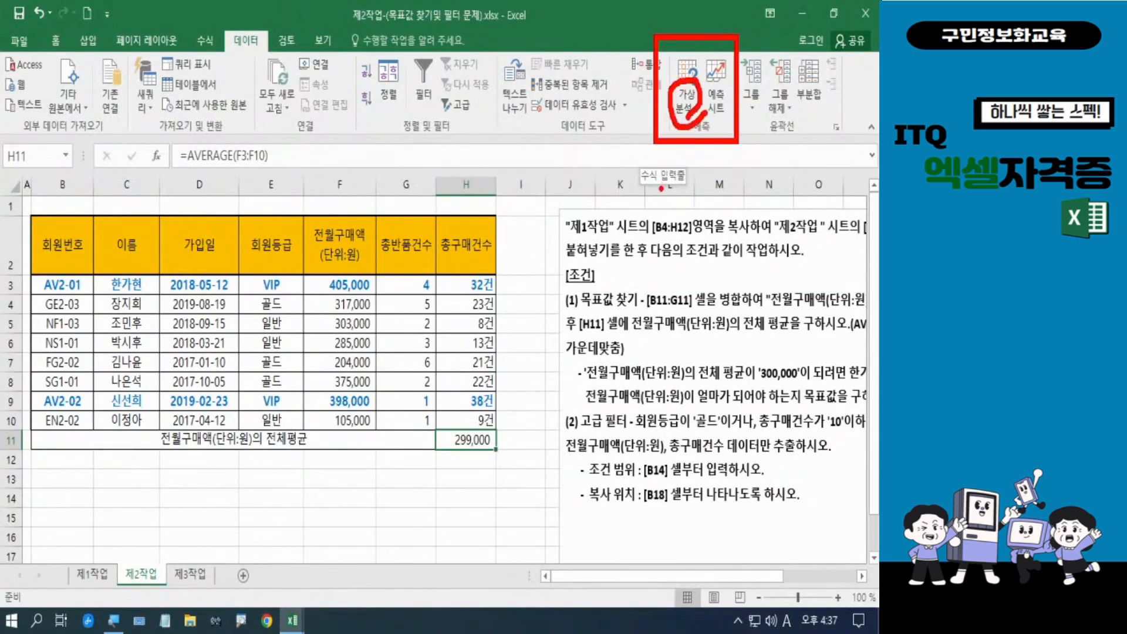
pyautogui.press('Escape')
pyautogui.click(690, 105)
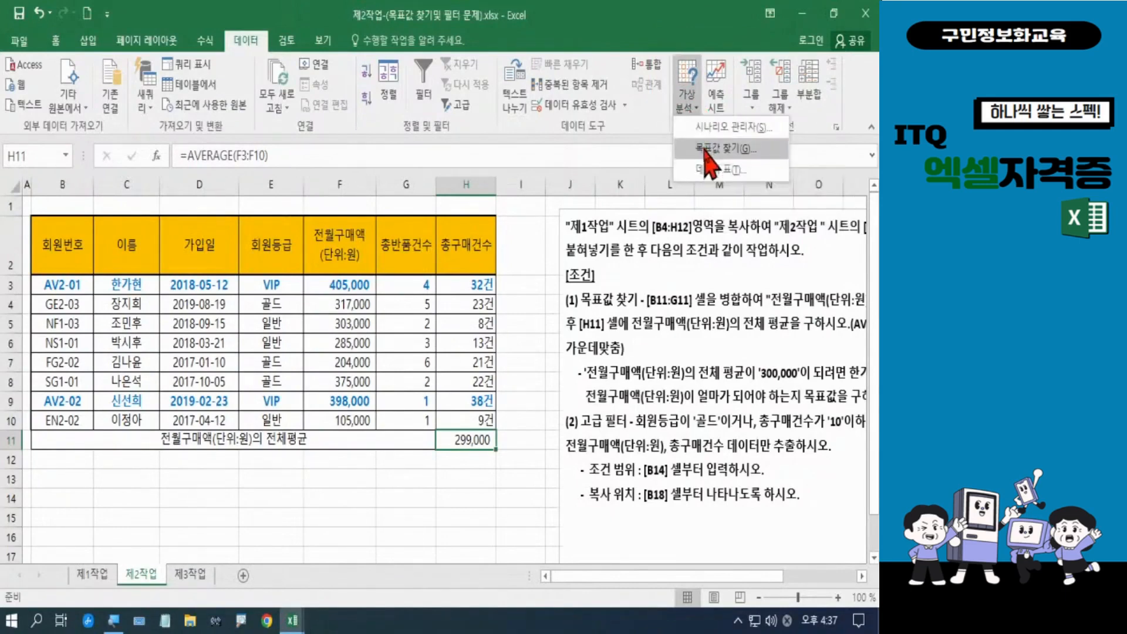
pyautogui.click(706, 150)
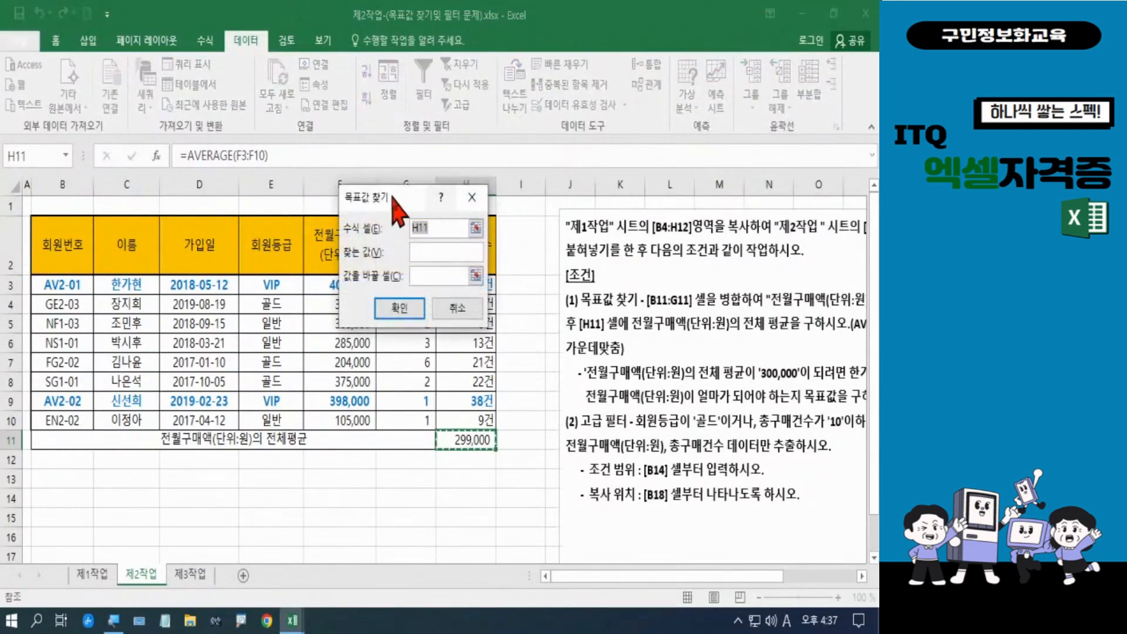
pyautogui.moveTo(392, 198); pyautogui.dragTo(543, 182)
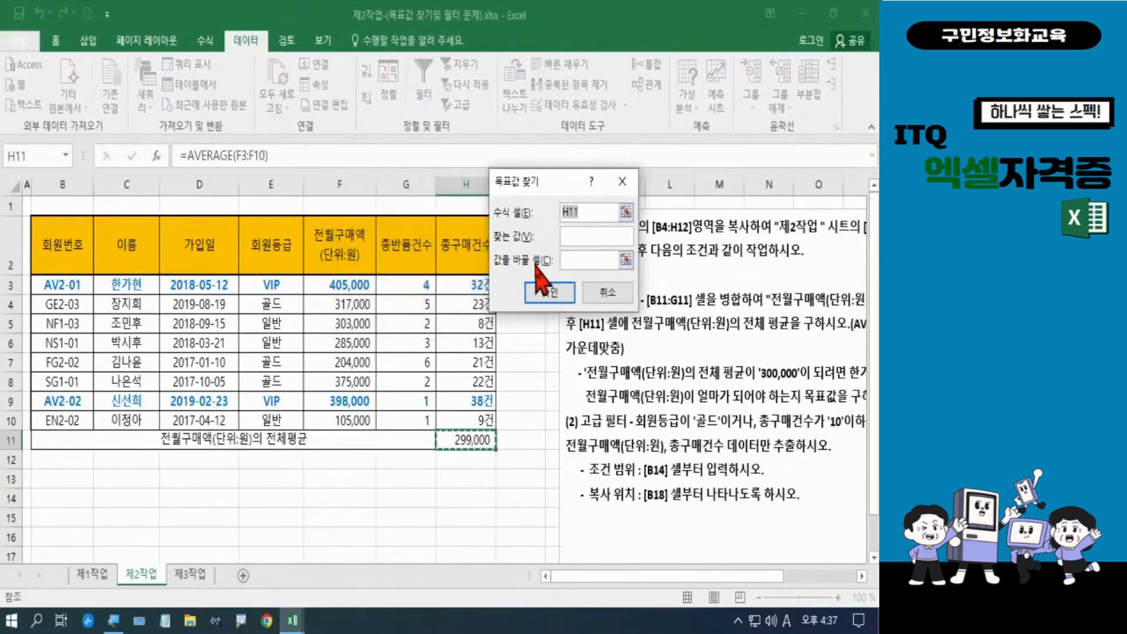
# Goal seek a target value of 300000 by changing cell F3, and accept the solution
pyautogui.click(575, 235)
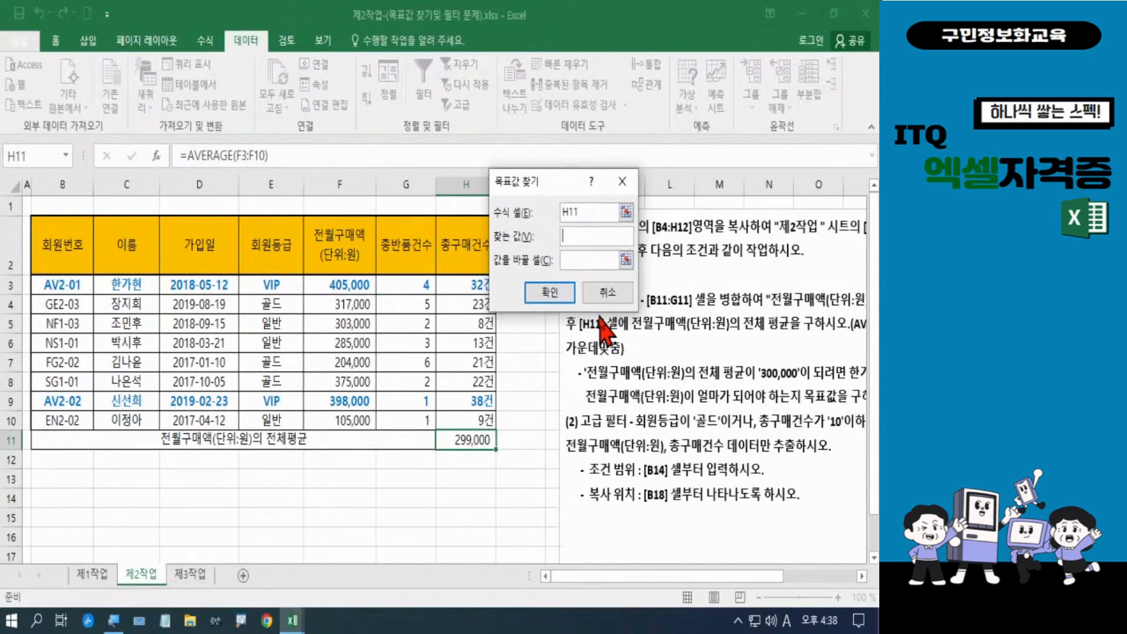
pyautogui.write('300000')
pyautogui.click(583, 262)
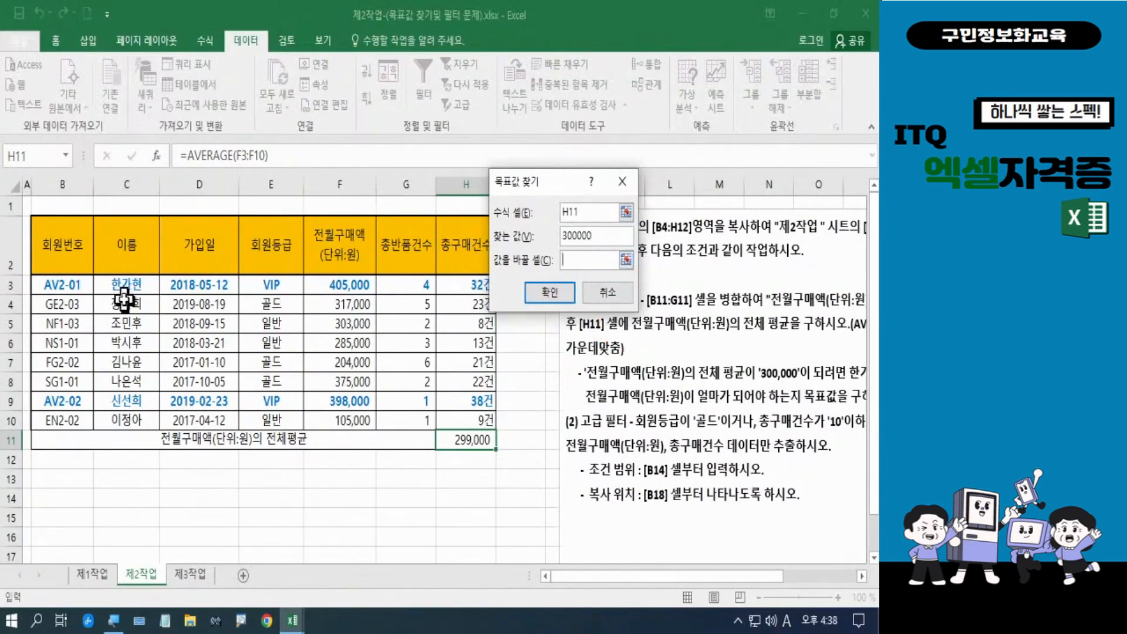
pyautogui.click(332, 285)
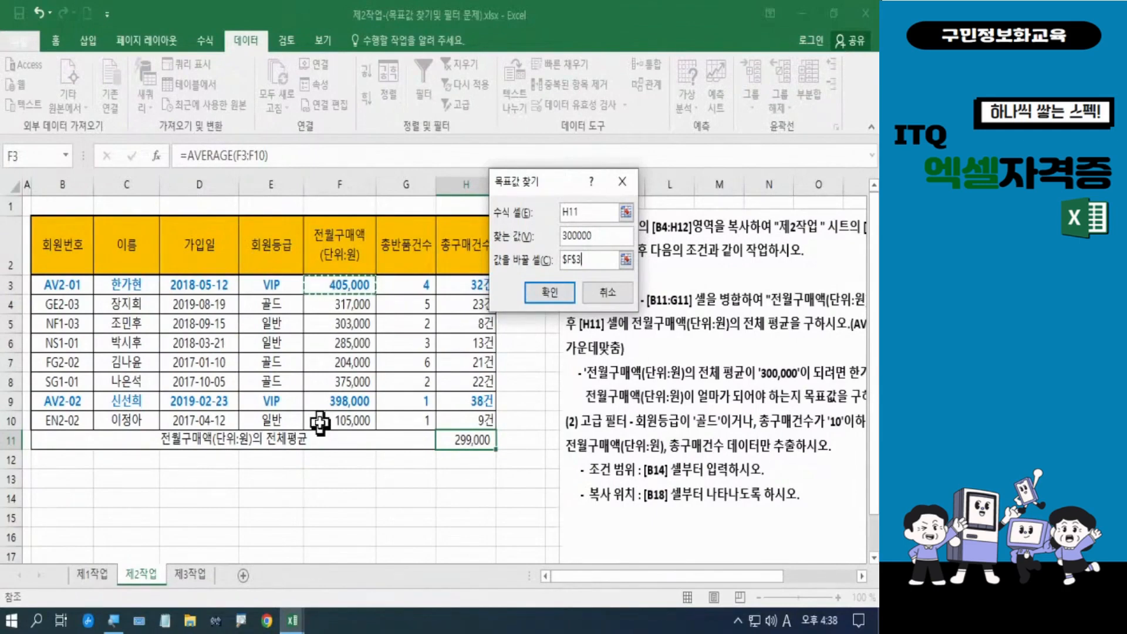
pyautogui.press('Return')
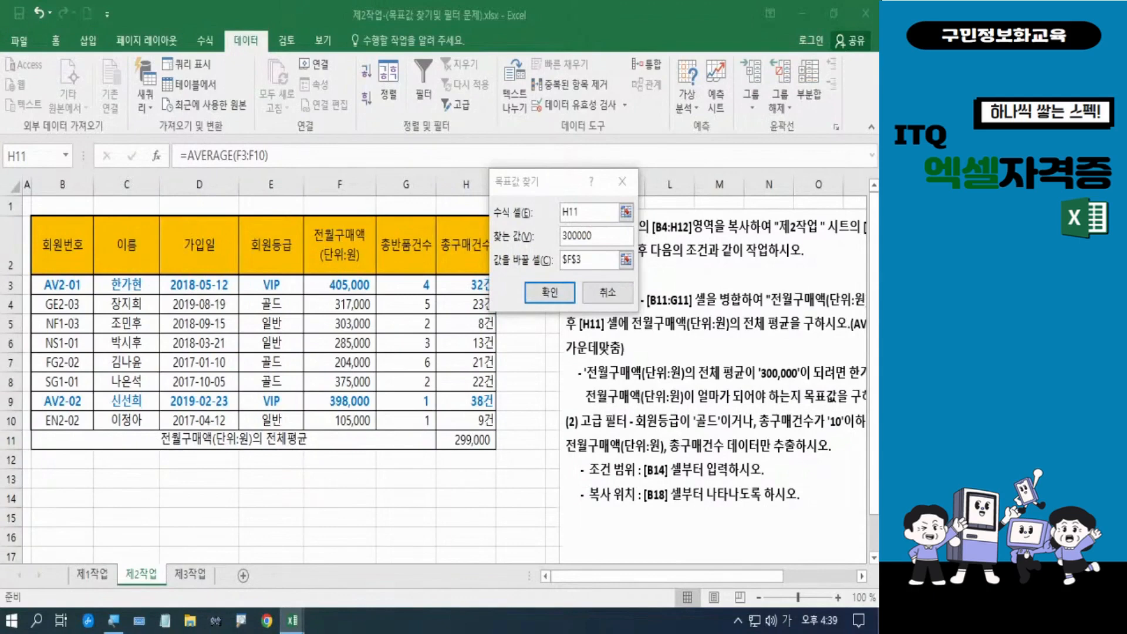
pyautogui.press('Hangul')
pyautogui.press('Hangul')
pyautogui.press('Hangul')
pyautogui.click(555, 293)
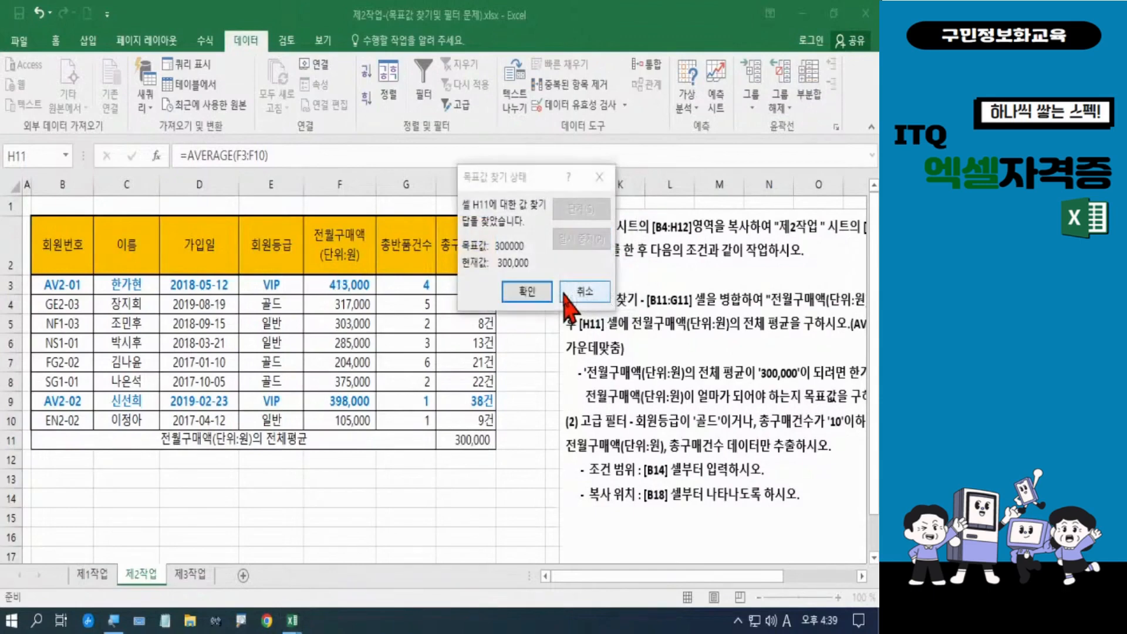
pyautogui.click(516, 293)
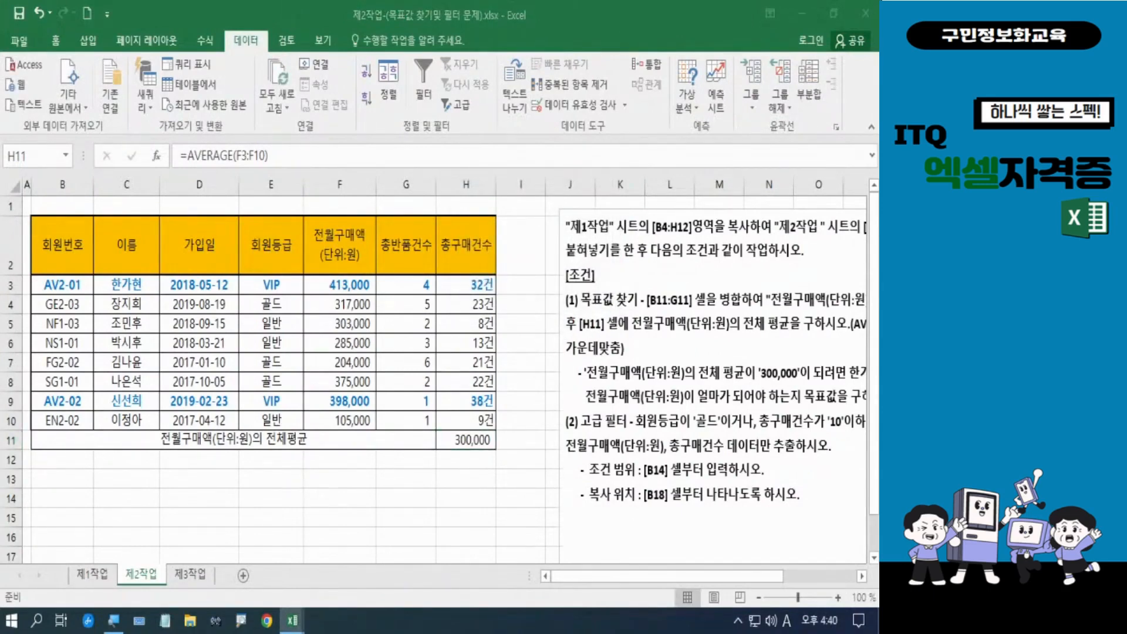
# Compare the average in H11 with the original purchase amount in F5 on the 제1작업 sheet, and return to 제2작업
pyautogui.press('Hangul')
pyautogui.click(459, 443)
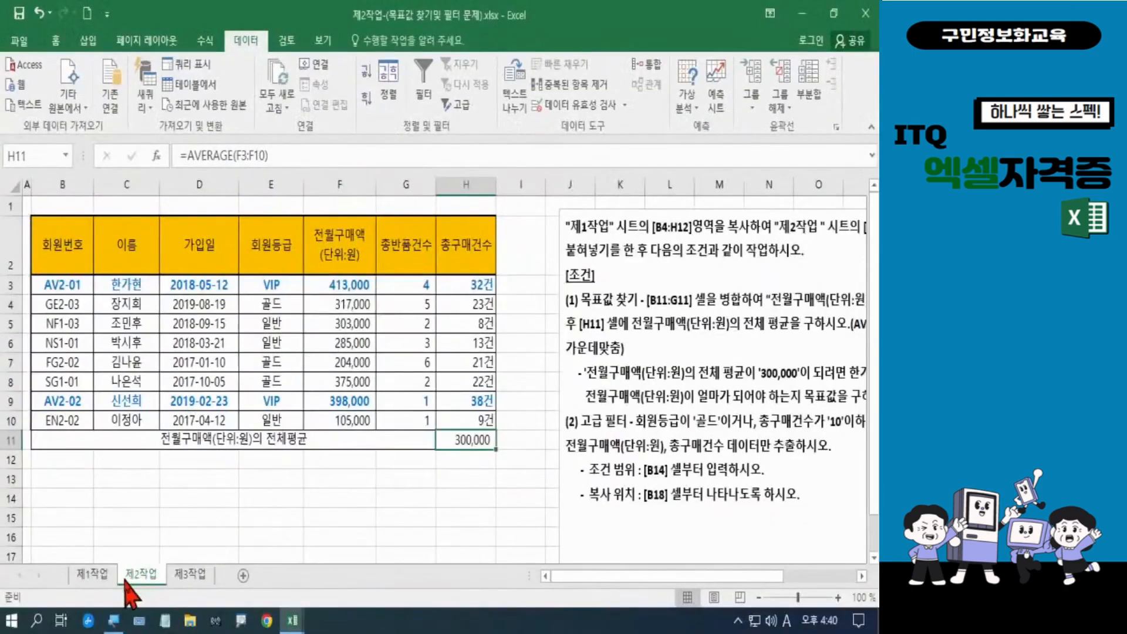
pyautogui.click(95, 574)
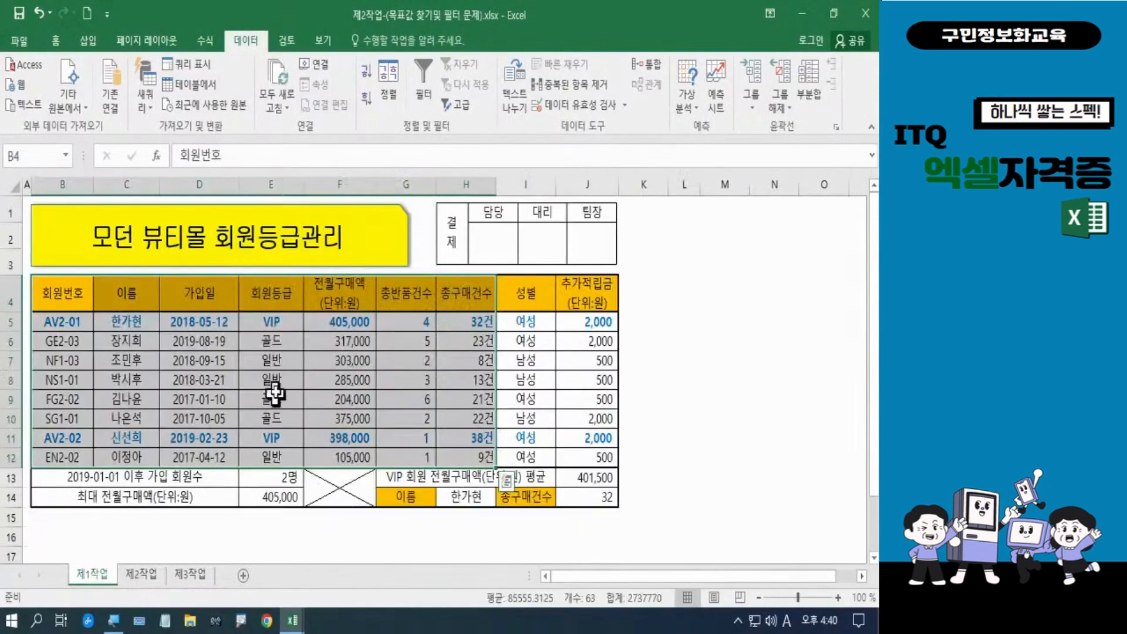
pyautogui.click(329, 327)
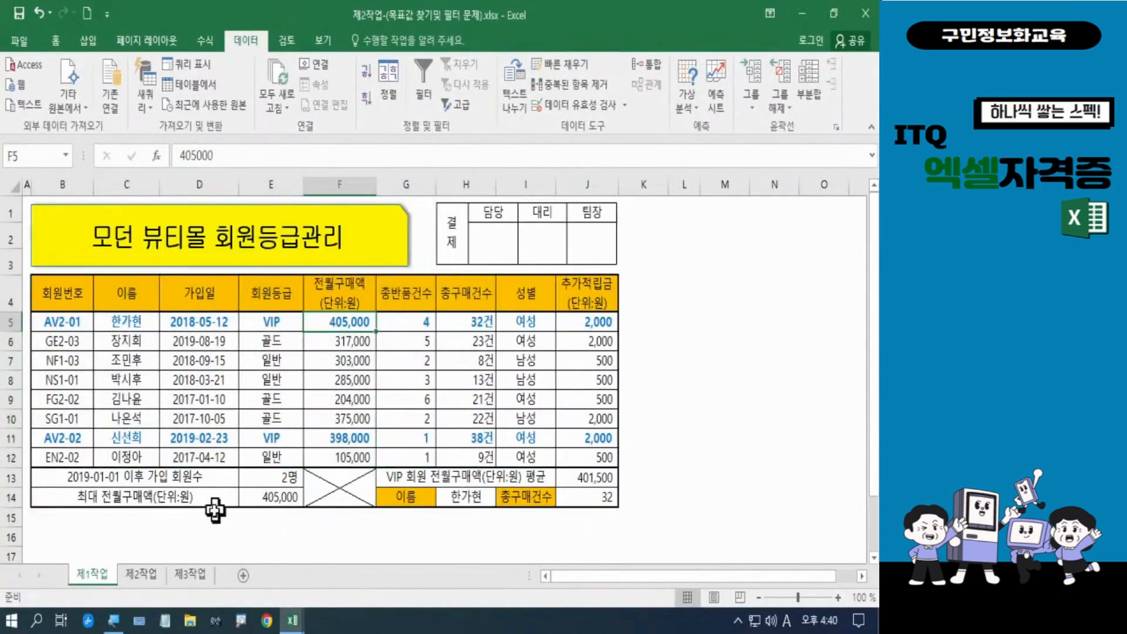
pyautogui.click(147, 573)
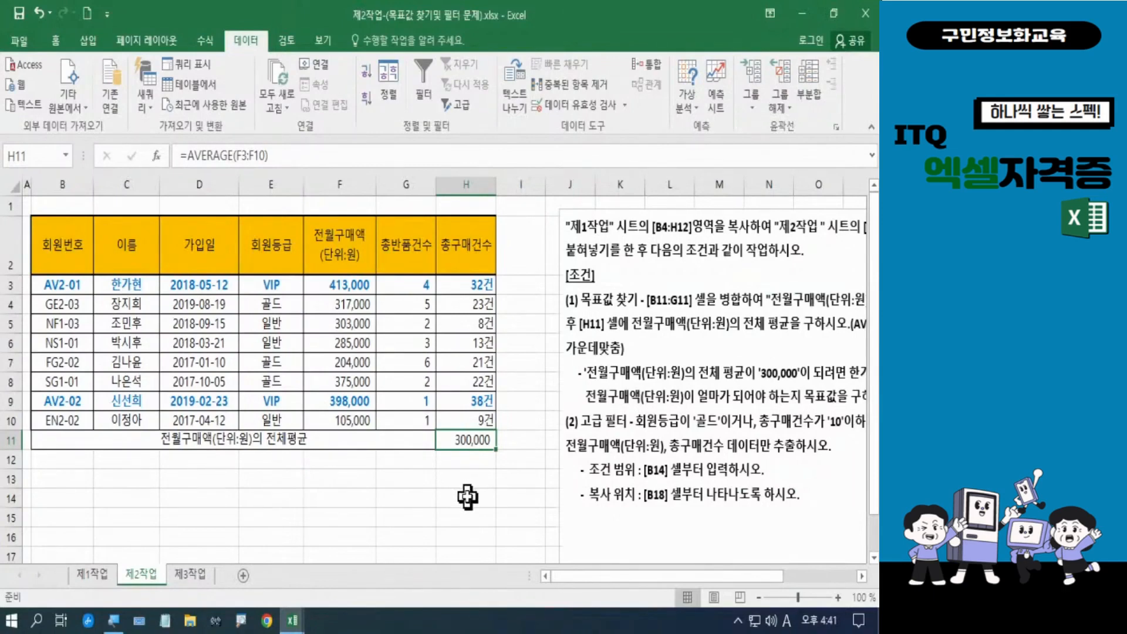
# Read advanced filter condition (2) in the instruction text box, including its criteria range and copy location
pyautogui.click(467, 497)
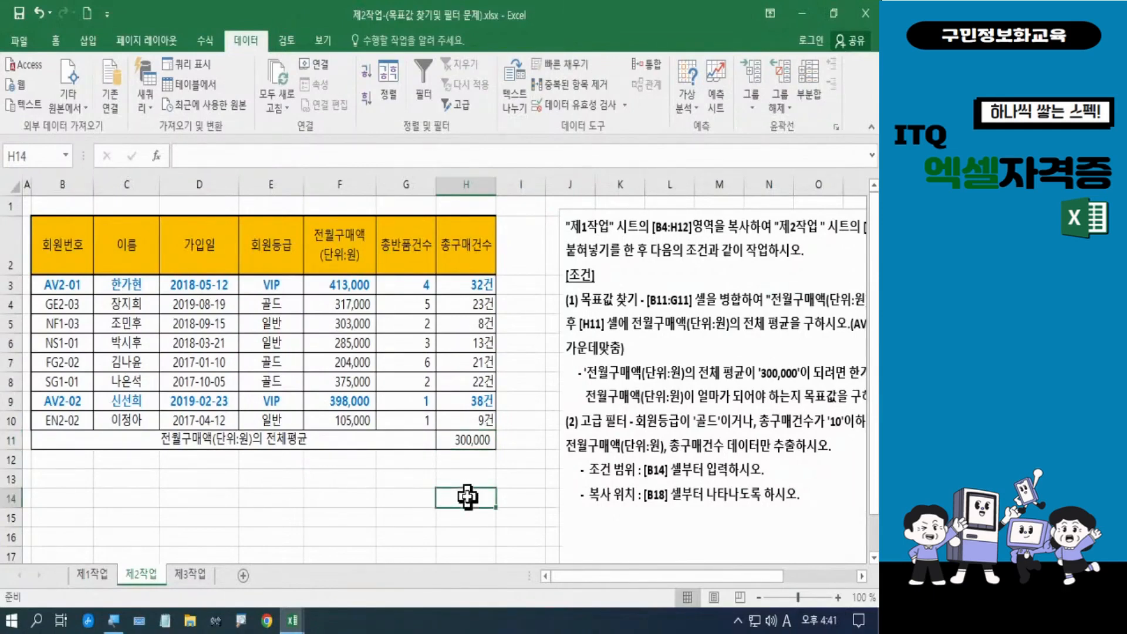
pyautogui.moveTo(562, 577); pyautogui.dragTo(625, 585)
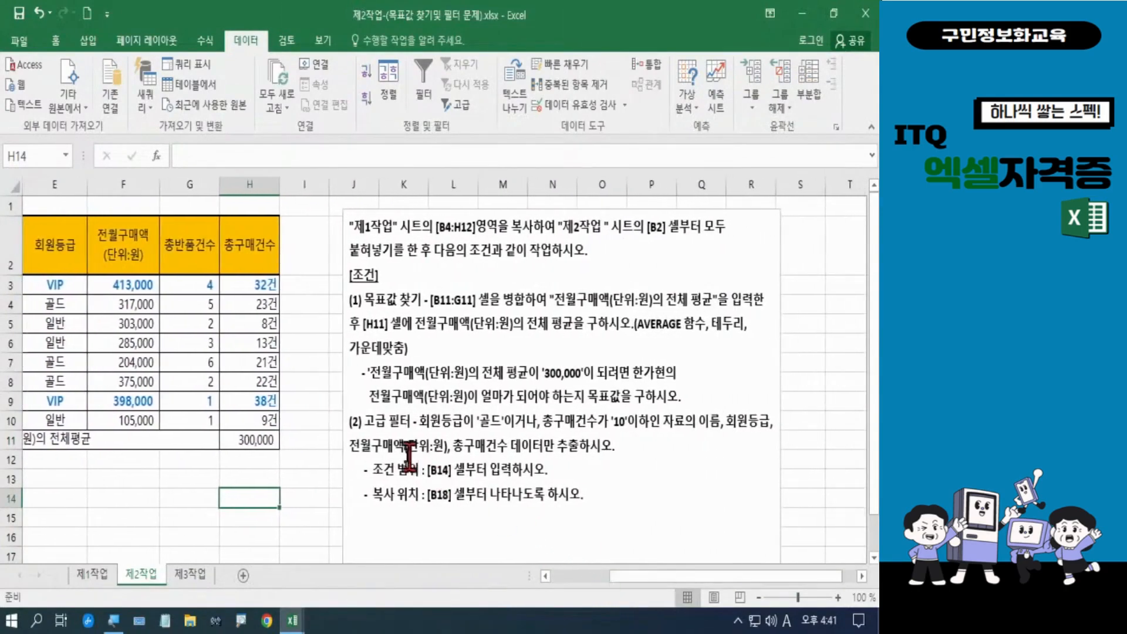
pyautogui.click(364, 420)
pyautogui.moveTo(364, 420); pyautogui.dragTo(587, 496)
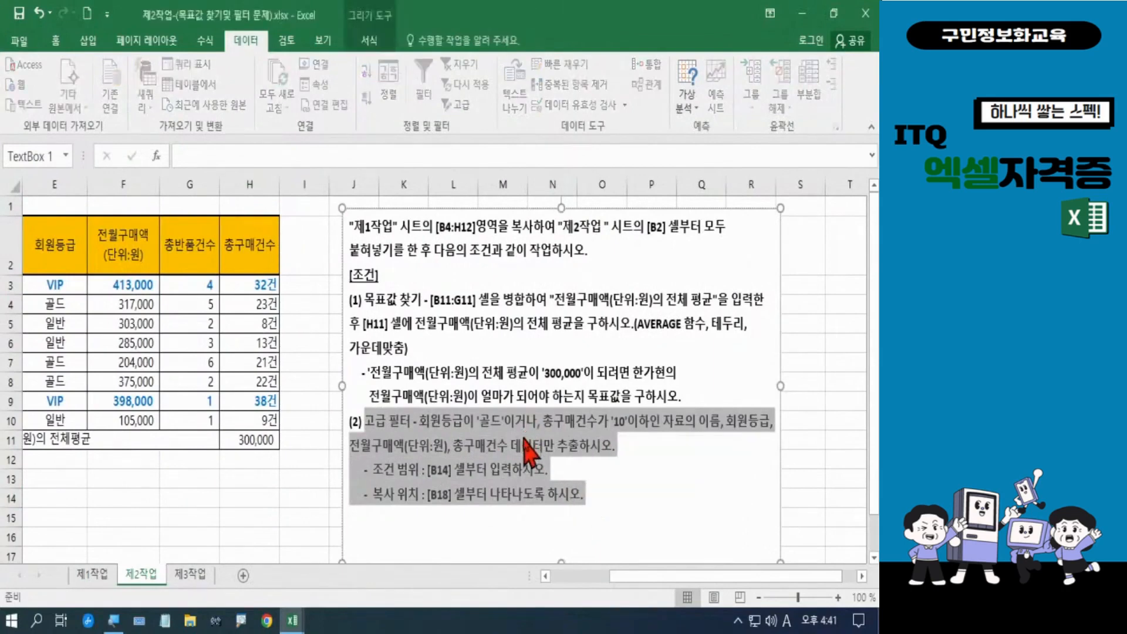
pyautogui.scroll(-2, 646, 411)
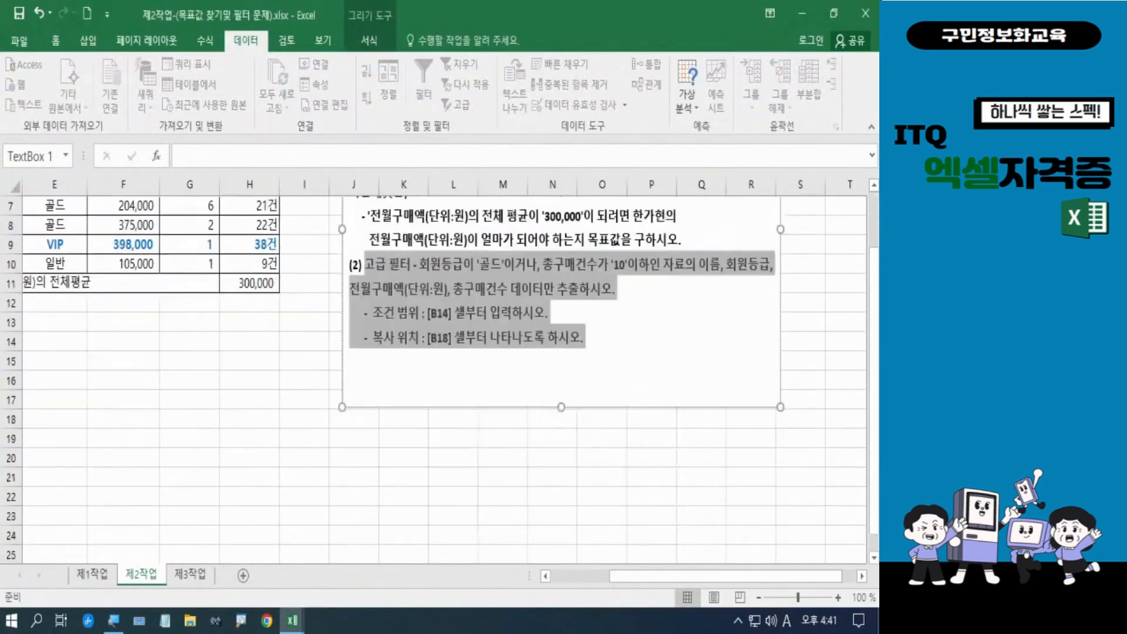
pyautogui.click(641, 465)
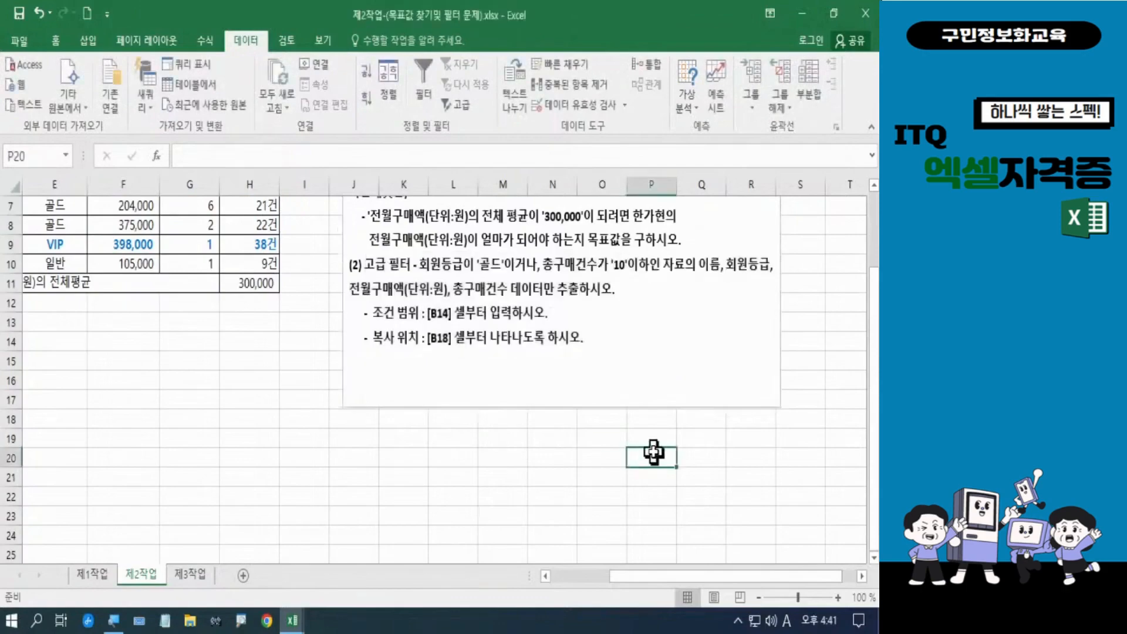
pyautogui.scroll(2, 646, 458)
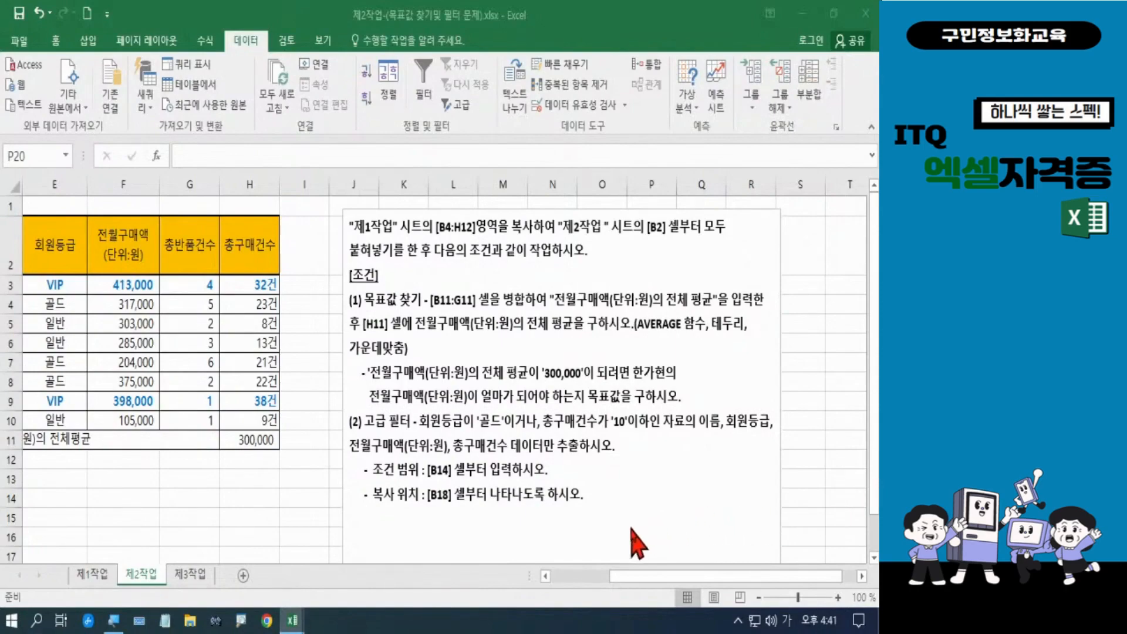
# Copy the 회원등급 and 총구매건수 headers from E2 and H2 into the criteria range starting at B14
pyautogui.click(633, 580)
pyautogui.moveTo(633, 580); pyautogui.dragTo(575, 580)
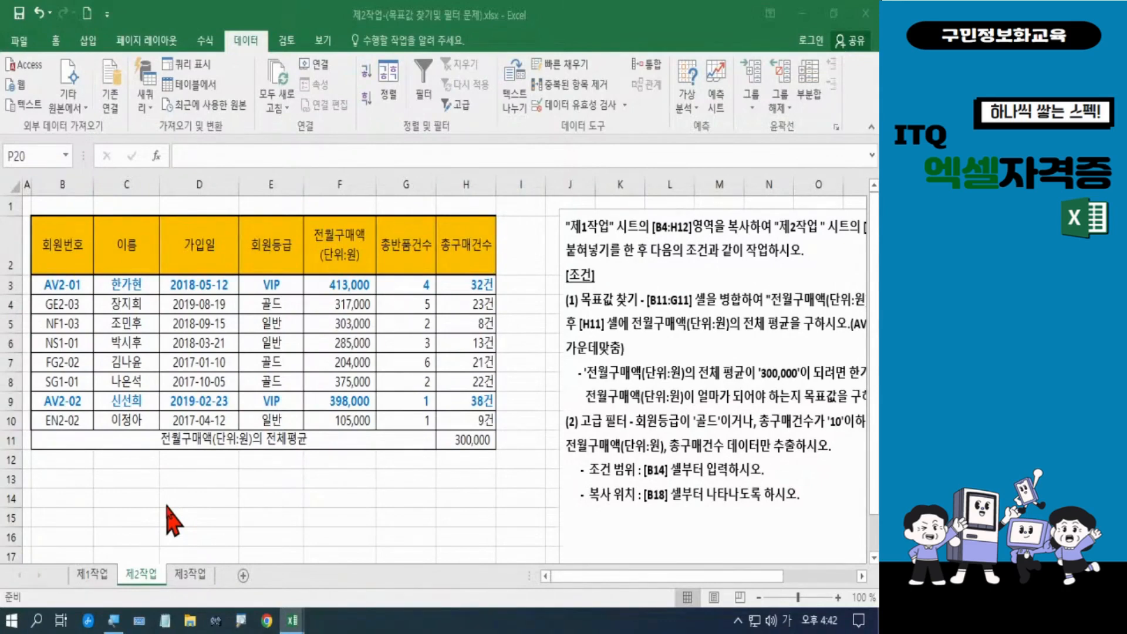
pyautogui.click(272, 261)
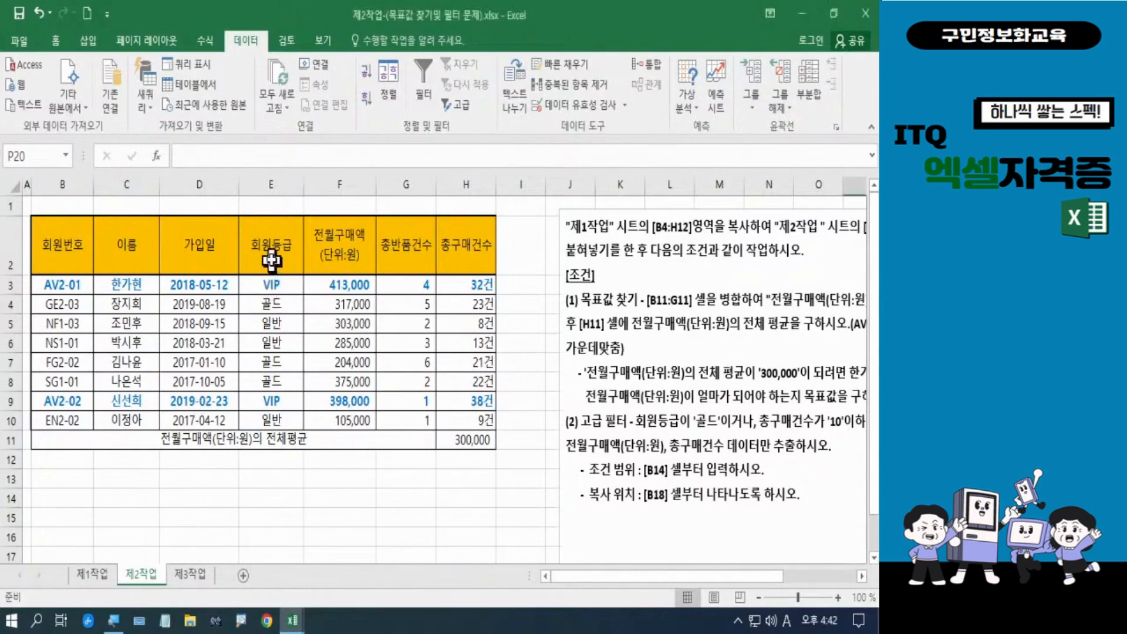
pyautogui.click(273, 253)
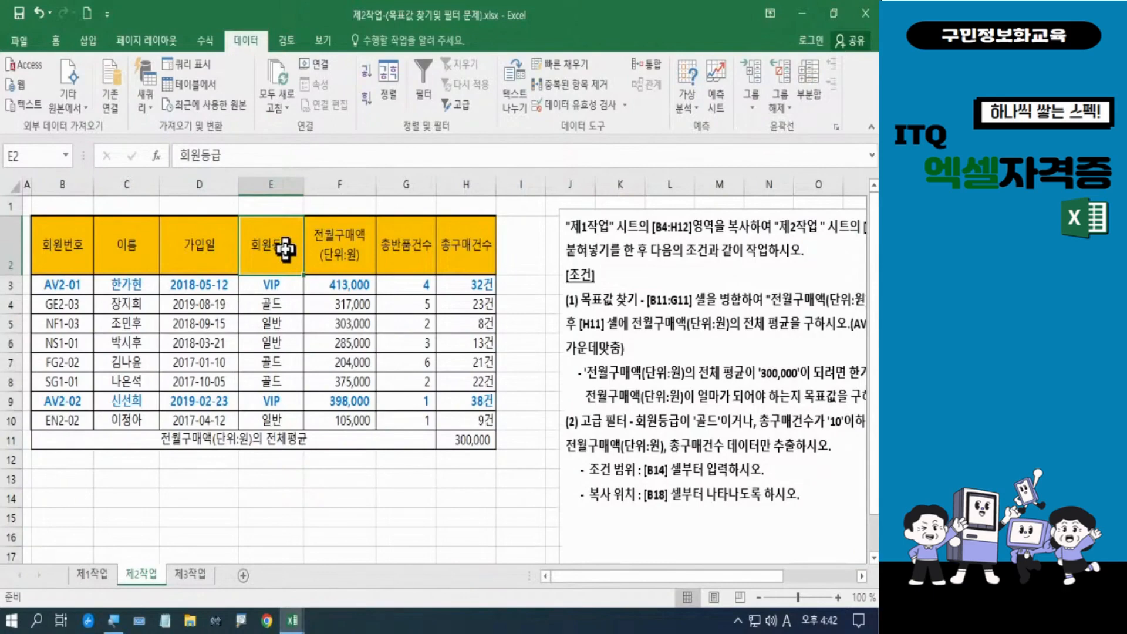
pyautogui.keyDown('ctrl'); pyautogui.click(487, 253); pyautogui.keyUp('ctrl')
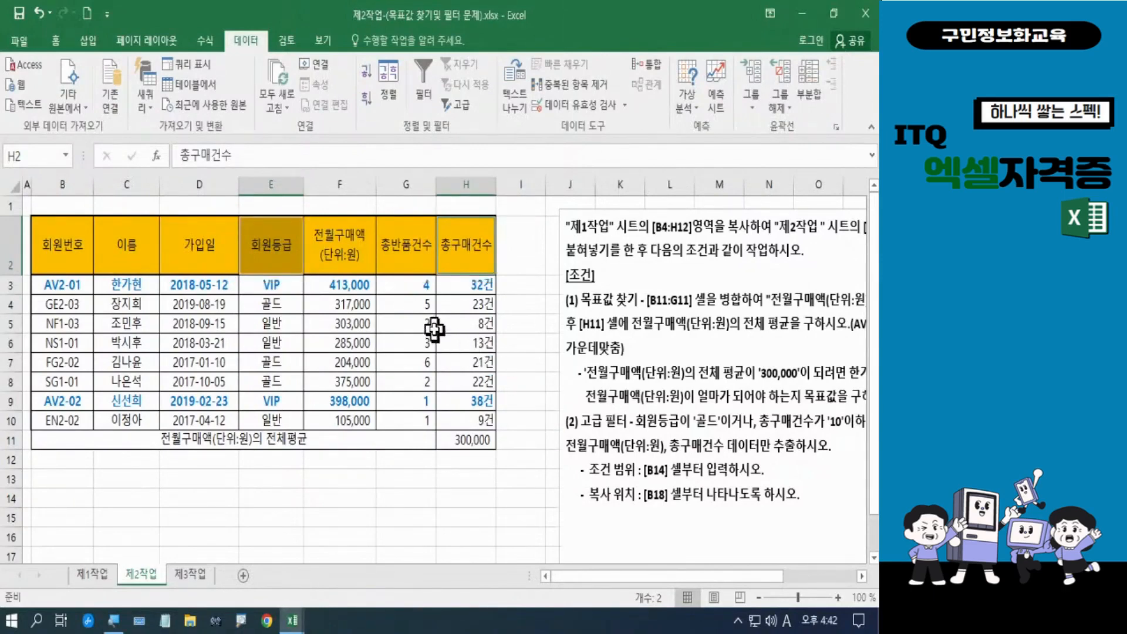
pyautogui.hotkey('ctrl', 'c')
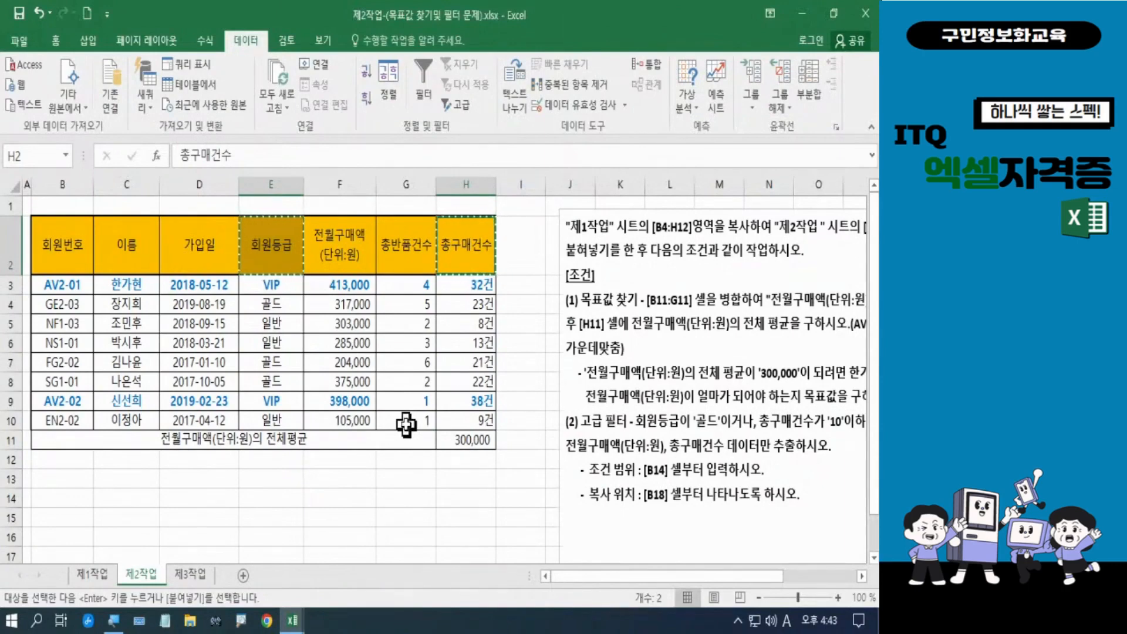
pyautogui.click(71, 501)
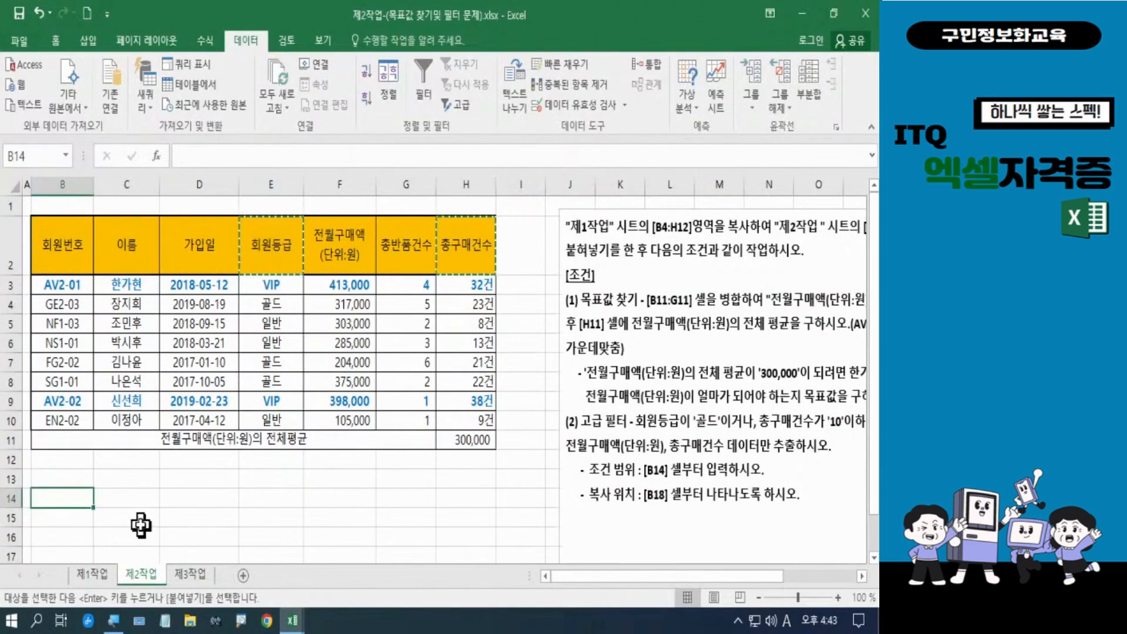
pyautogui.hotkey('ctrl', 'v')
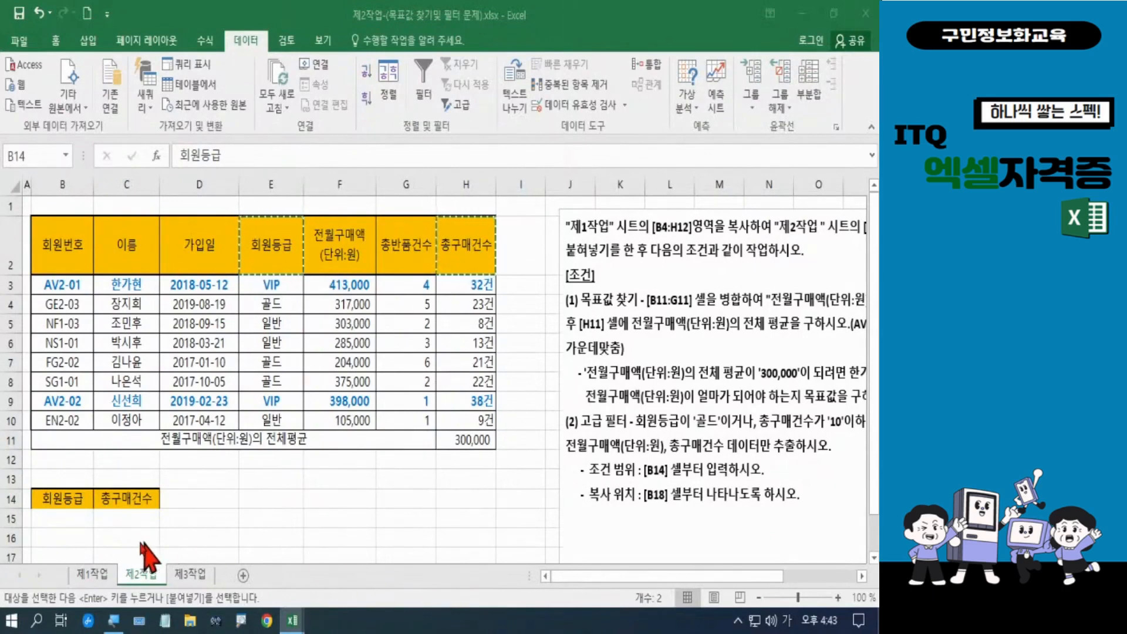
# Enter the advanced filter criteria on separate rows: 골드 in B15 under 회원등급 and <=10 in C16 under 총구매건수
pyautogui.click(70, 522)
pyautogui.click(69, 522)
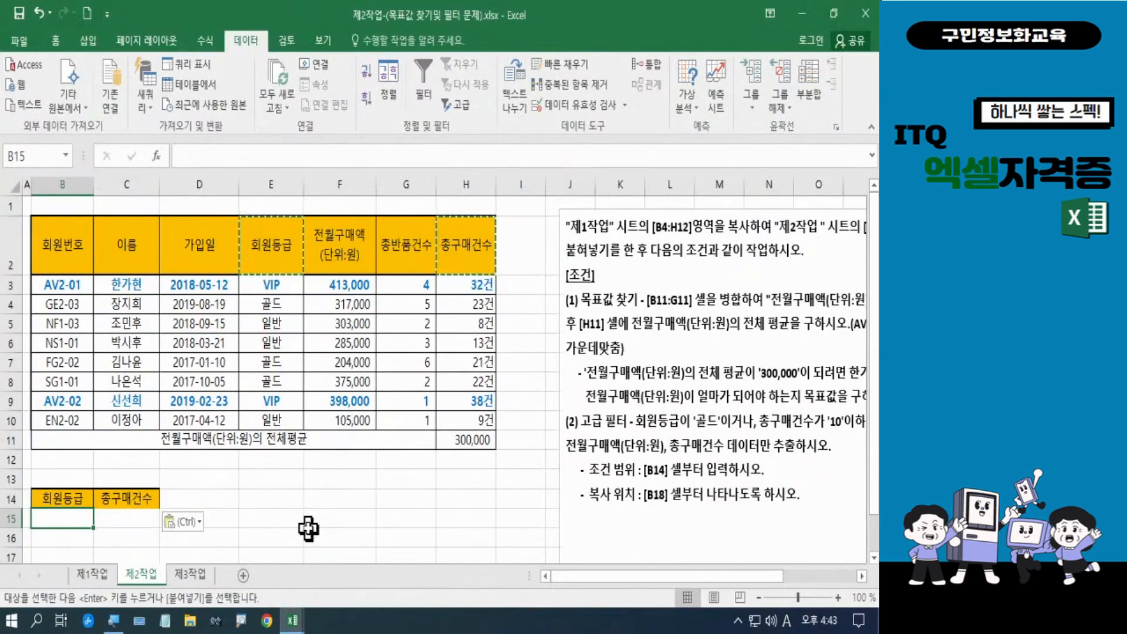
pyautogui.press('Hangul')
pyautogui.write('골드')
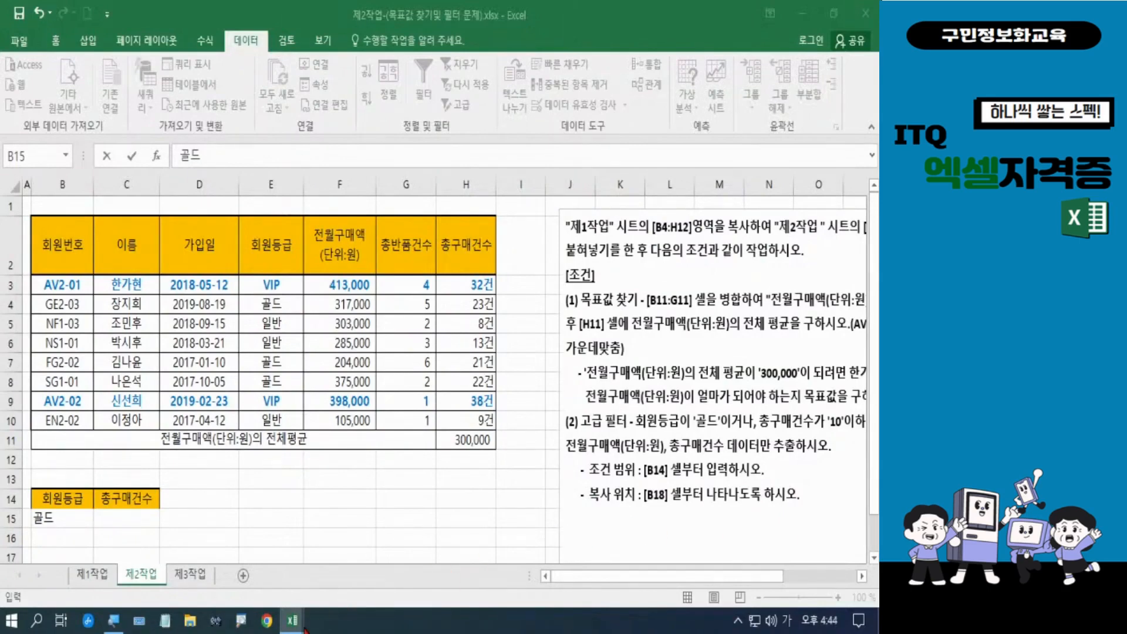
pyautogui.click(121, 533)
pyautogui.click(120, 532)
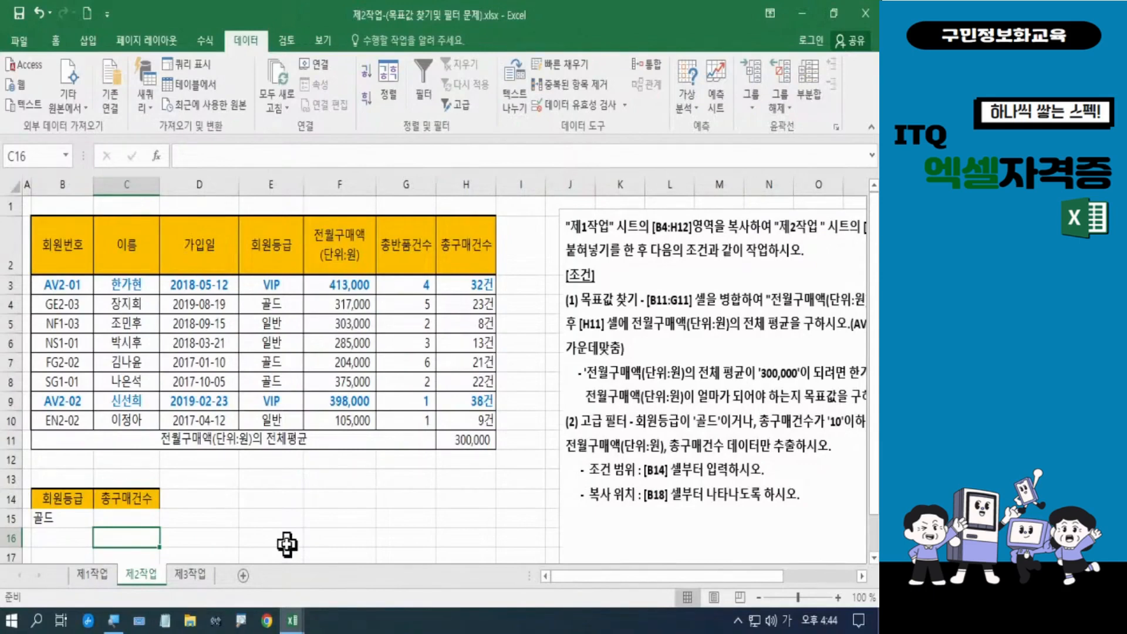
pyautogui.write('<')
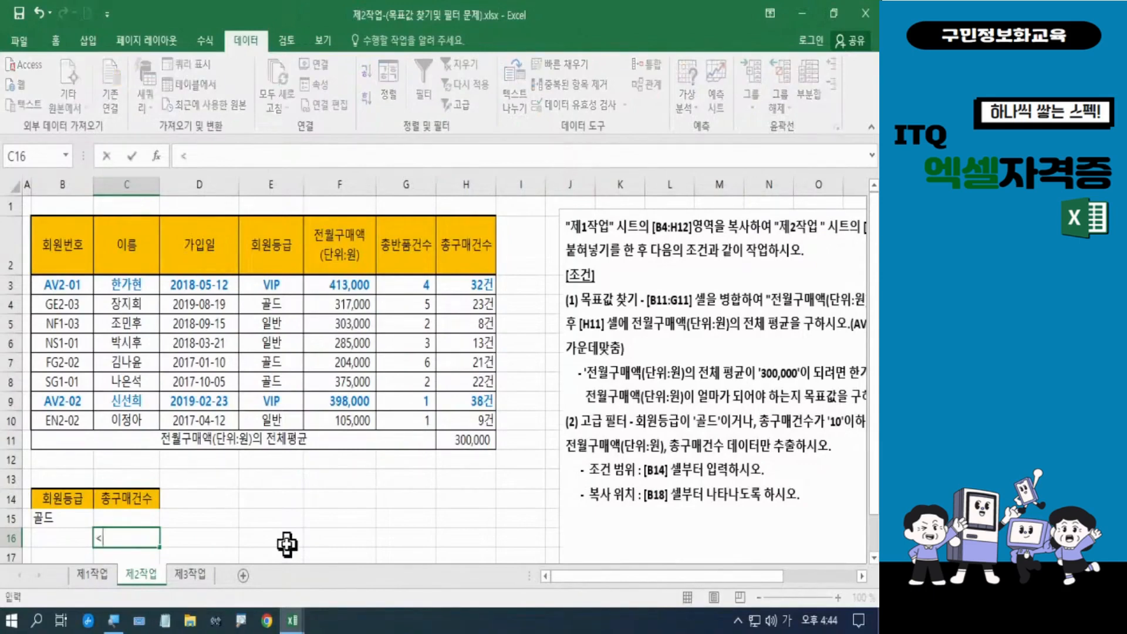
pyautogui.write('=10')
pyautogui.press('Return')
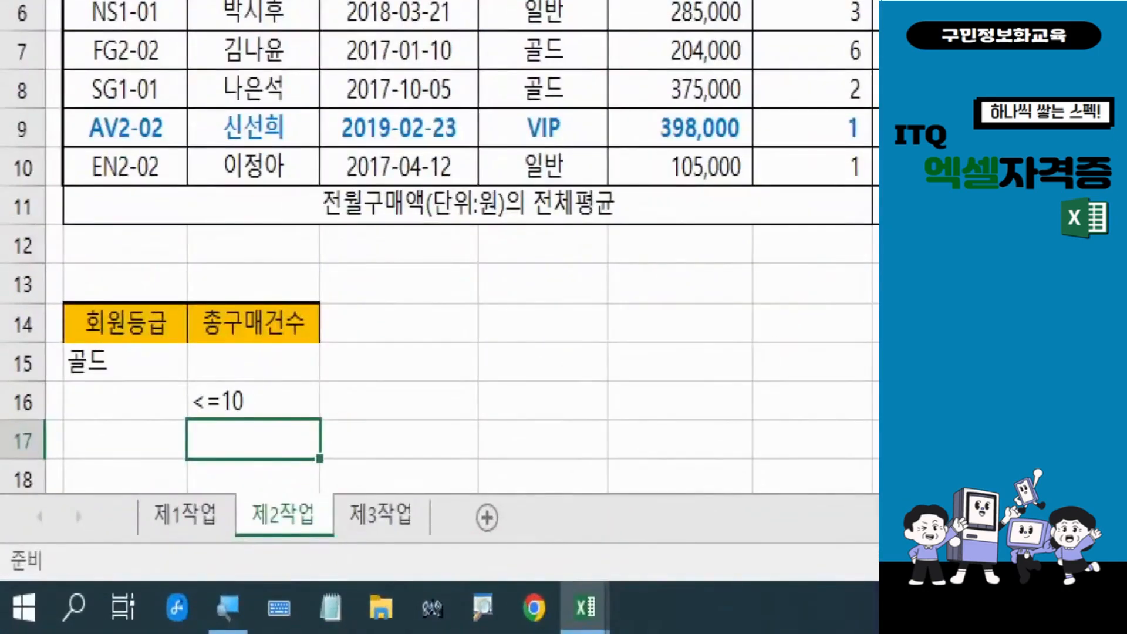
pyautogui.click(79, 329)
pyautogui.moveTo(49, 326)
pyautogui.mouseDown()
pyautogui.moveTo(200, 417)
pyautogui.moveTo(312, 431)
pyautogui.mouseUp()
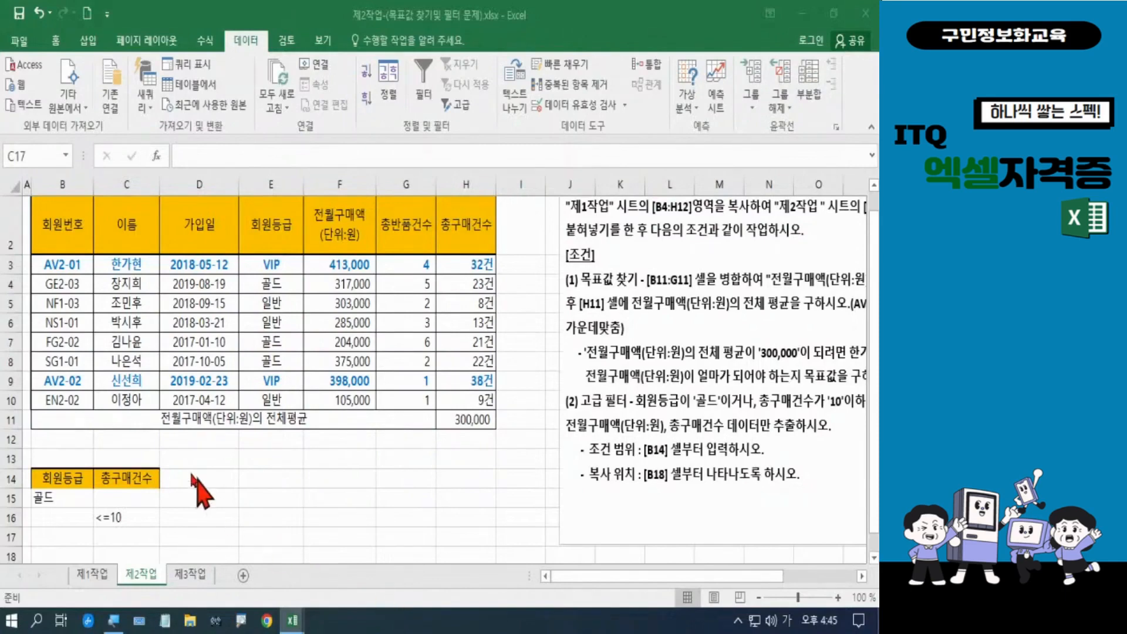
# Copy the 이름, 회원등급, 전월구매액(단위:원) and 총구매건수 headers from row 2 to the output range starting at B18
pyautogui.click(125, 237)
pyautogui.click(125, 237)
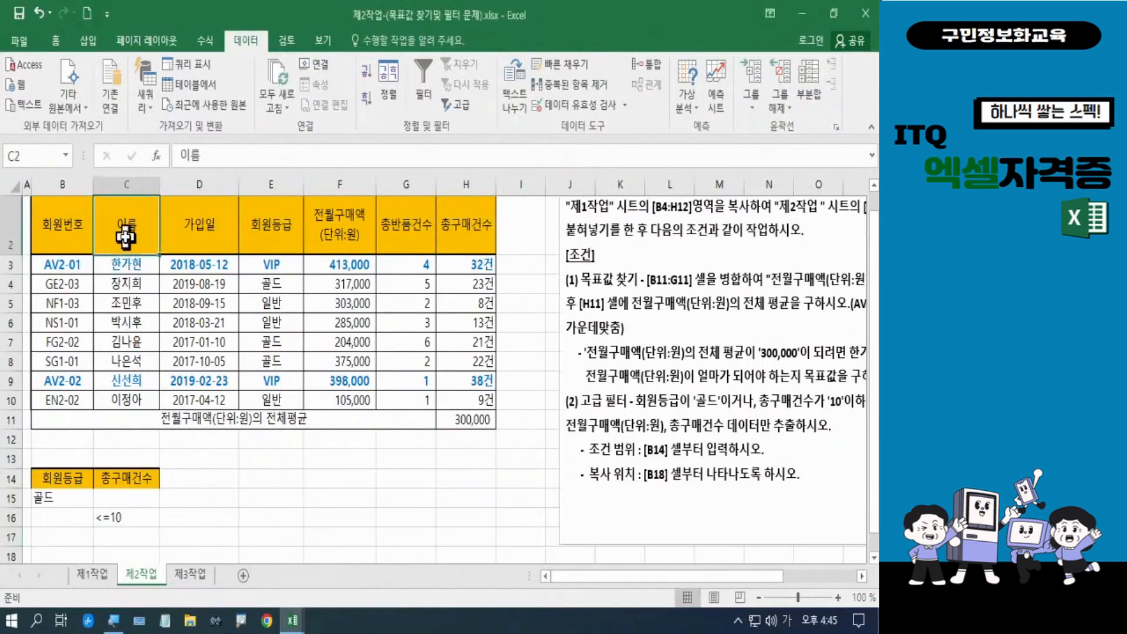
pyautogui.keyDown('ctrl'); pyautogui.click(271, 224); pyautogui.keyUp('ctrl')
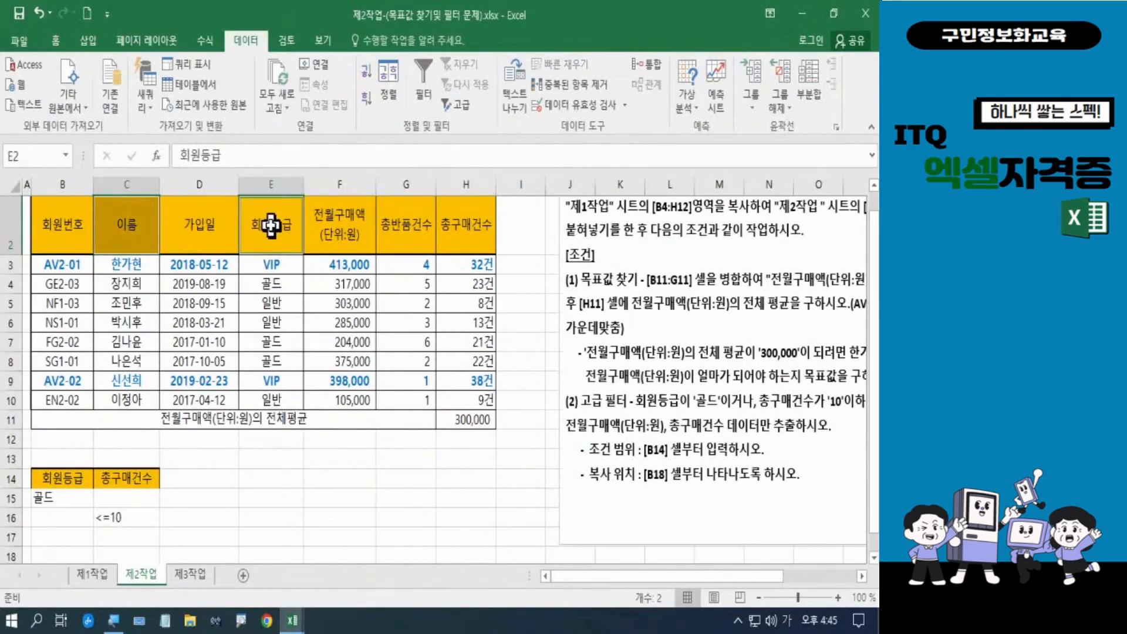
pyautogui.keyDown('ctrl'); pyautogui.click(342, 222); pyautogui.keyUp('ctrl')
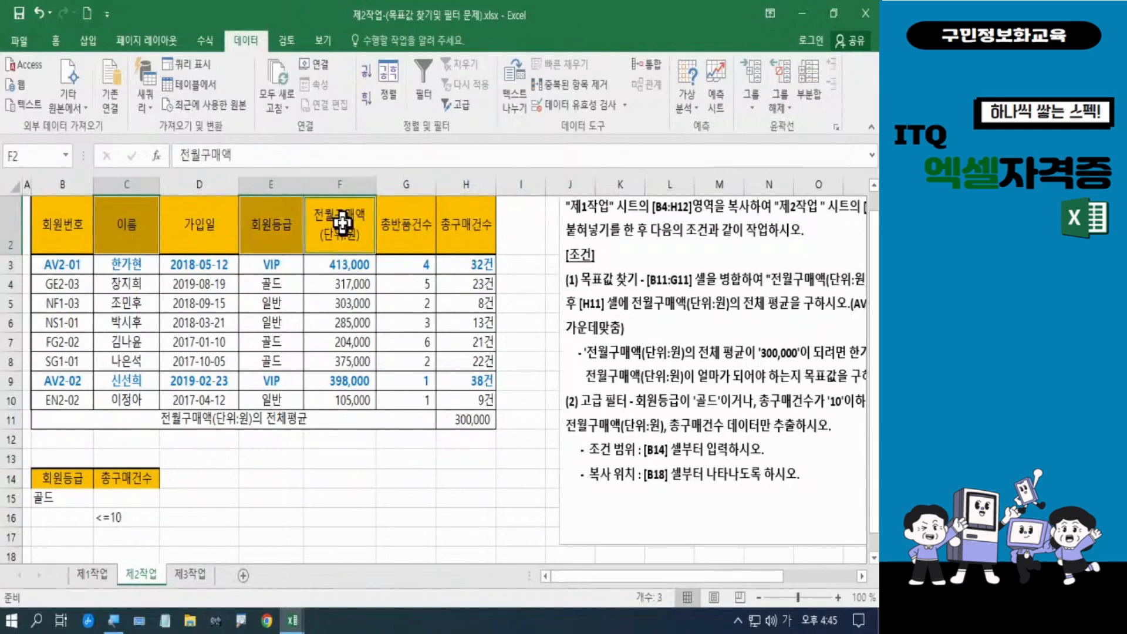
pyautogui.keyDown('ctrl'); pyautogui.click(476, 222); pyautogui.keyUp('ctrl')
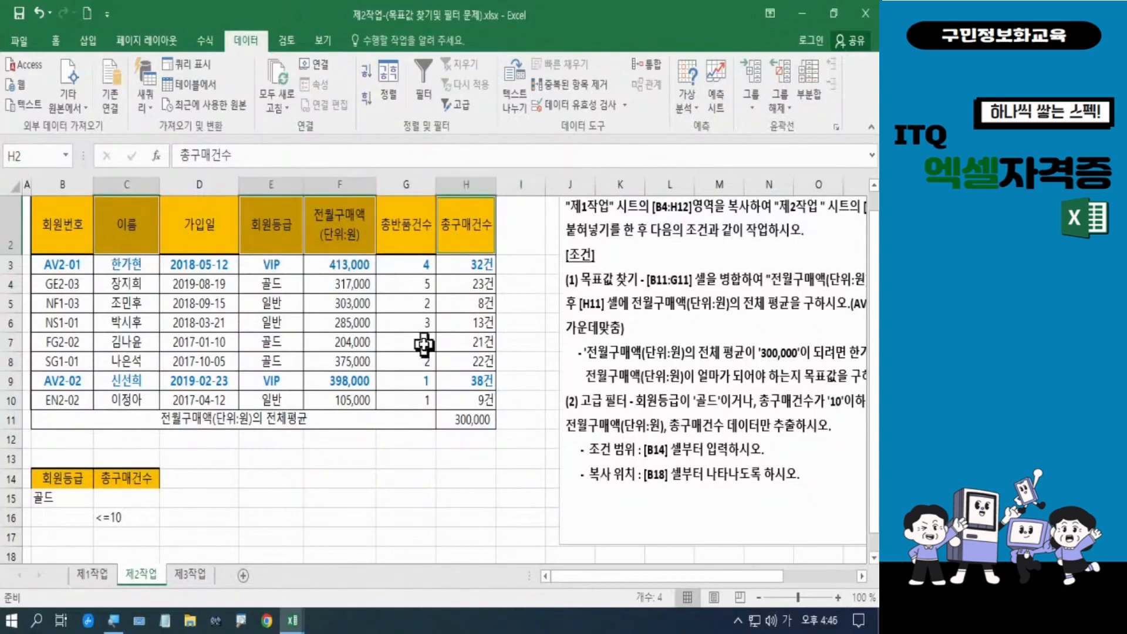
pyautogui.hotkey('ctrl', 'c')
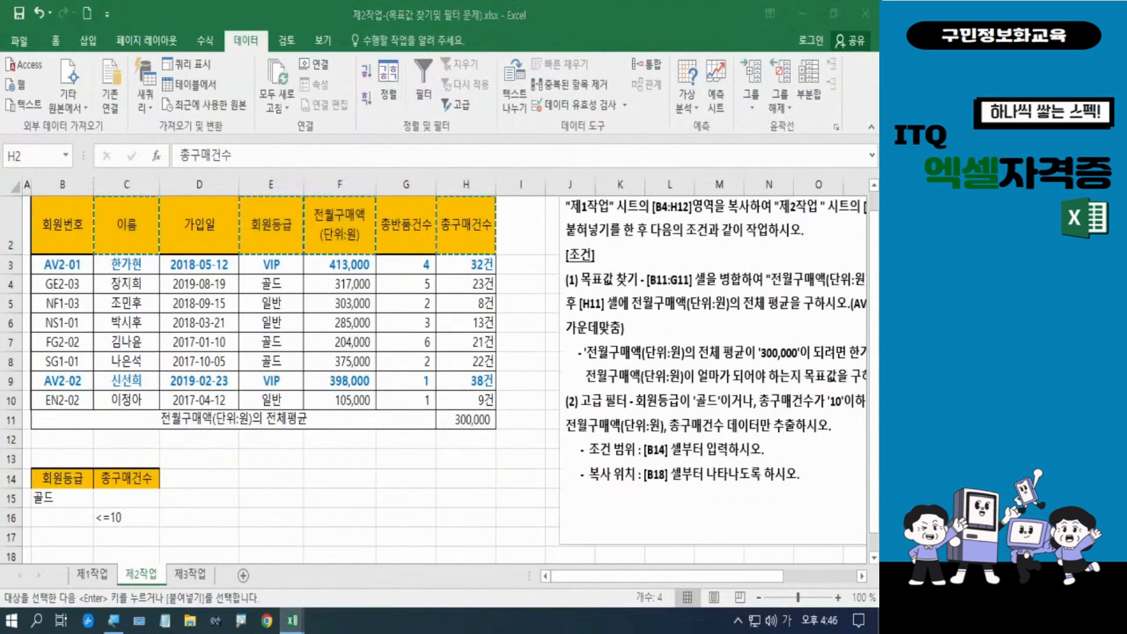
pyautogui.click(443, 471)
pyautogui.scroll(-1, 340, 468)
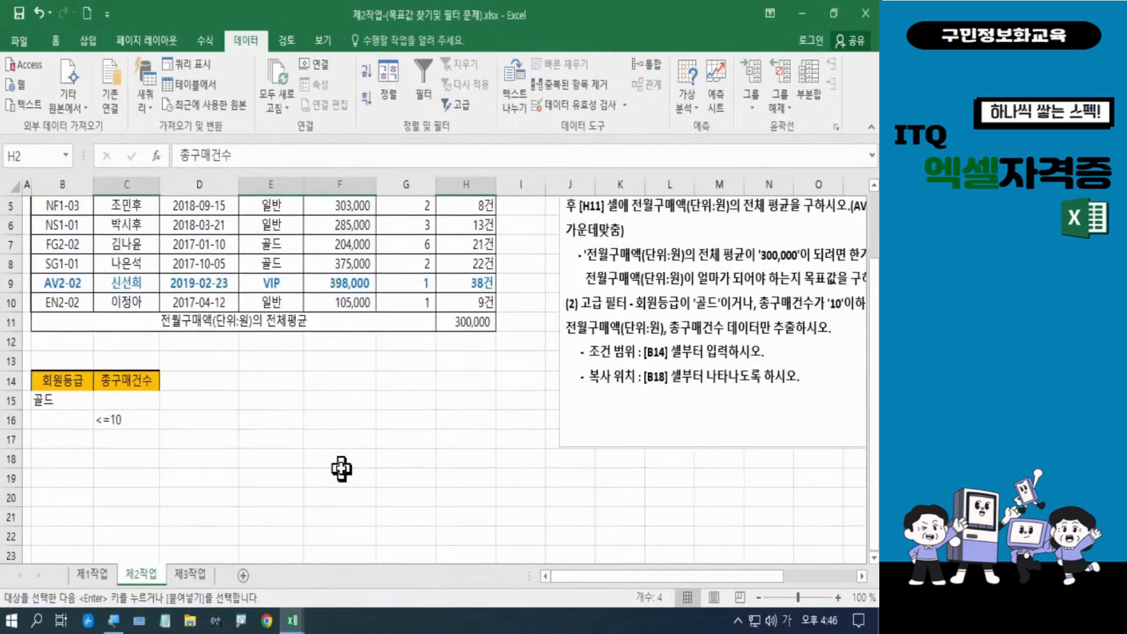
pyautogui.click(59, 460)
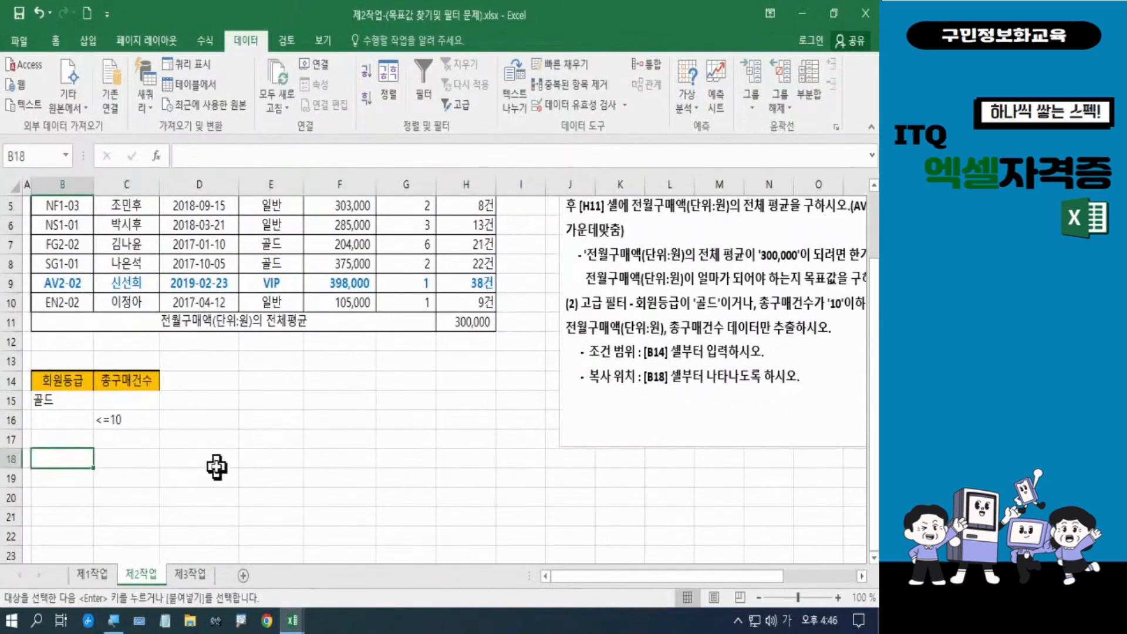
pyautogui.hotkey('ctrl', 'v')
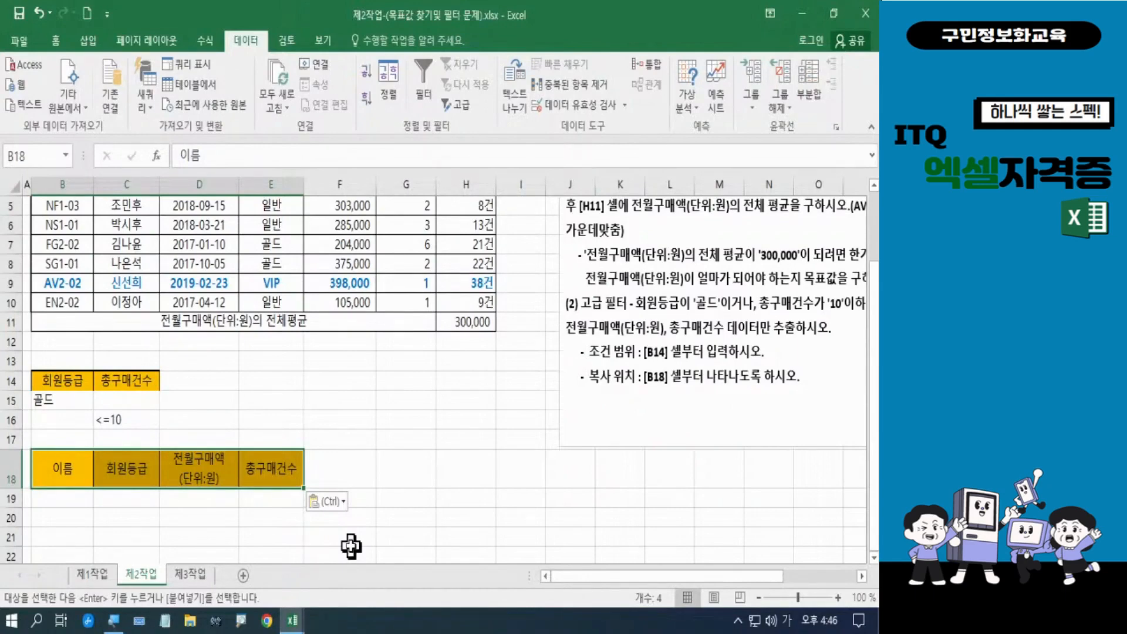
pyautogui.click(366, 458)
pyautogui.scroll(1, 366, 458)
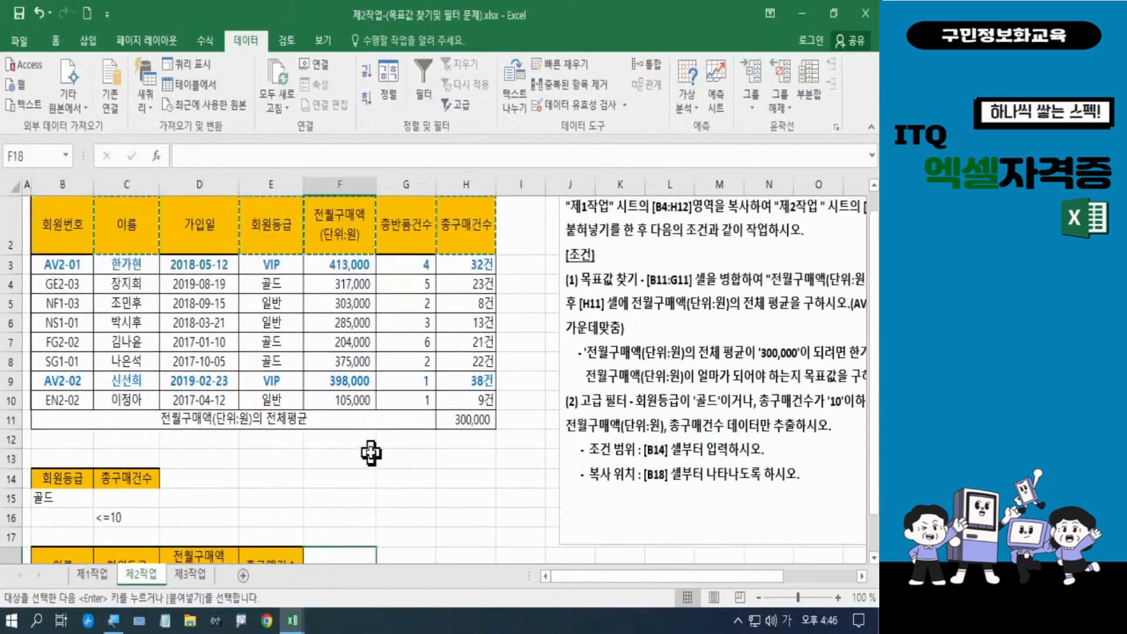
pyautogui.scroll(1, 371, 452)
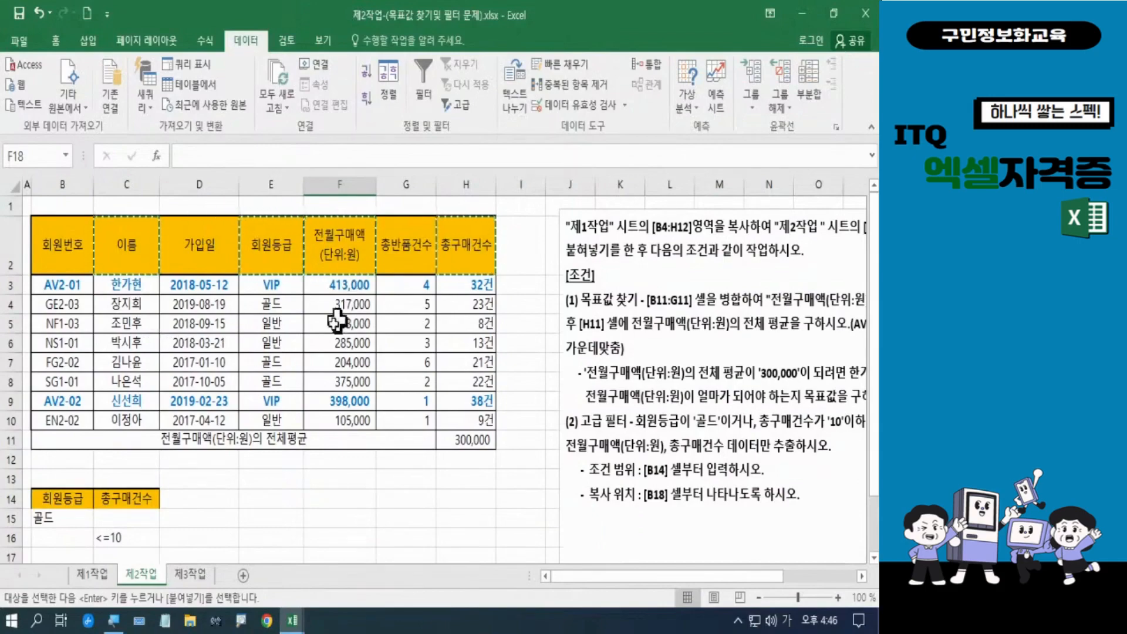
# Paste the copied headers 이름, 회원등급, 전월구매액(단위:원) and 총구매건수 into B18:E18 and clear the copy selection
pyautogui.hotkey('ctrl', 'v')
pyautogui.scroll(-1, 267, 343)
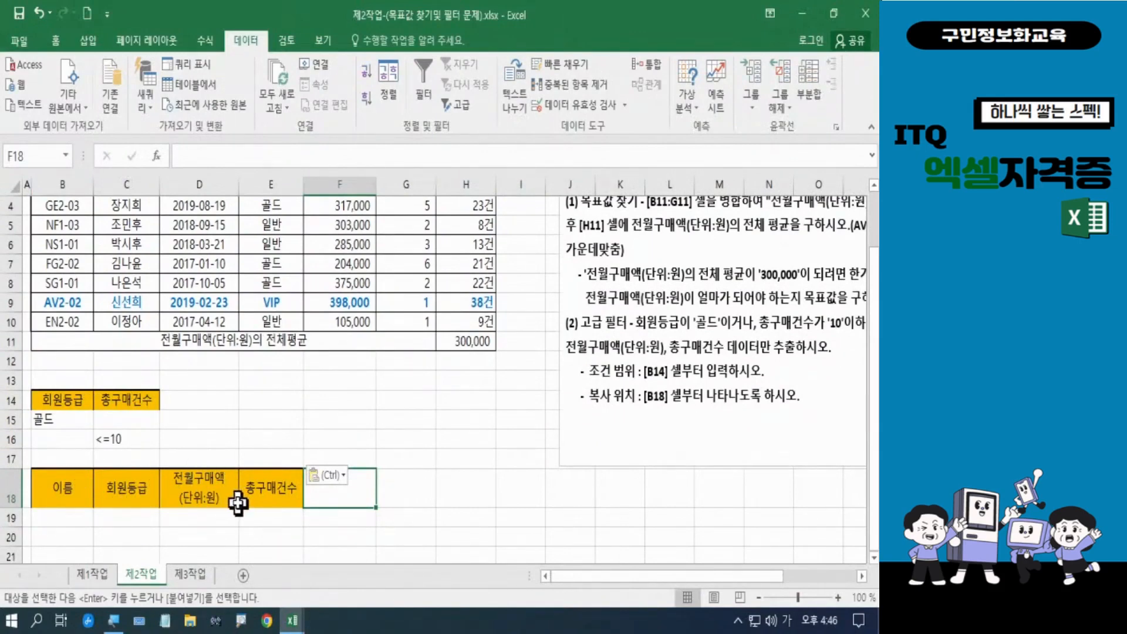
pyautogui.scroll(1, 268, 473)
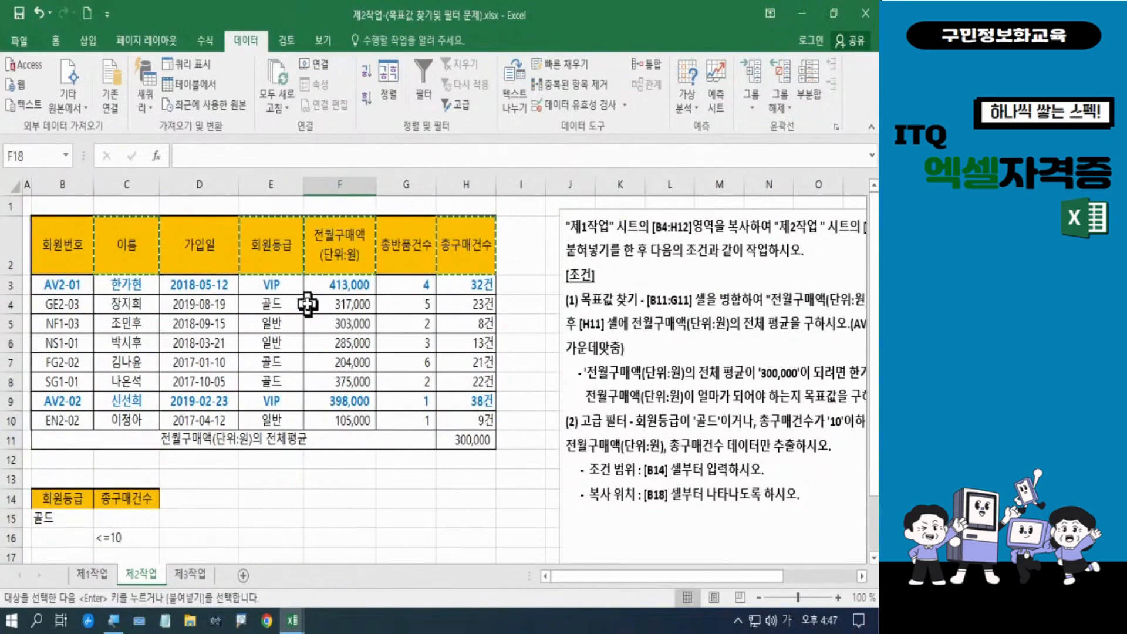
pyautogui.scroll(-3, 307, 304)
pyautogui.press('Escape')
pyautogui.scroll(3, 307, 303)
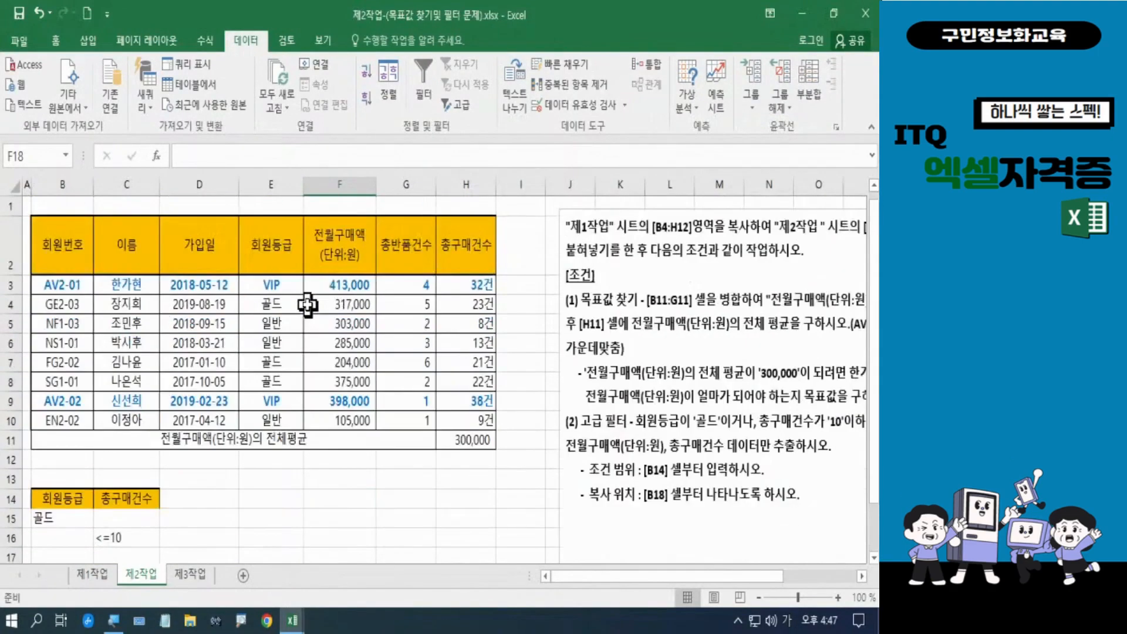
# Start an advanced filter on B2:H11 that copies results to another location, with B14:C16 as the criteria range
pyautogui.click(55, 264)
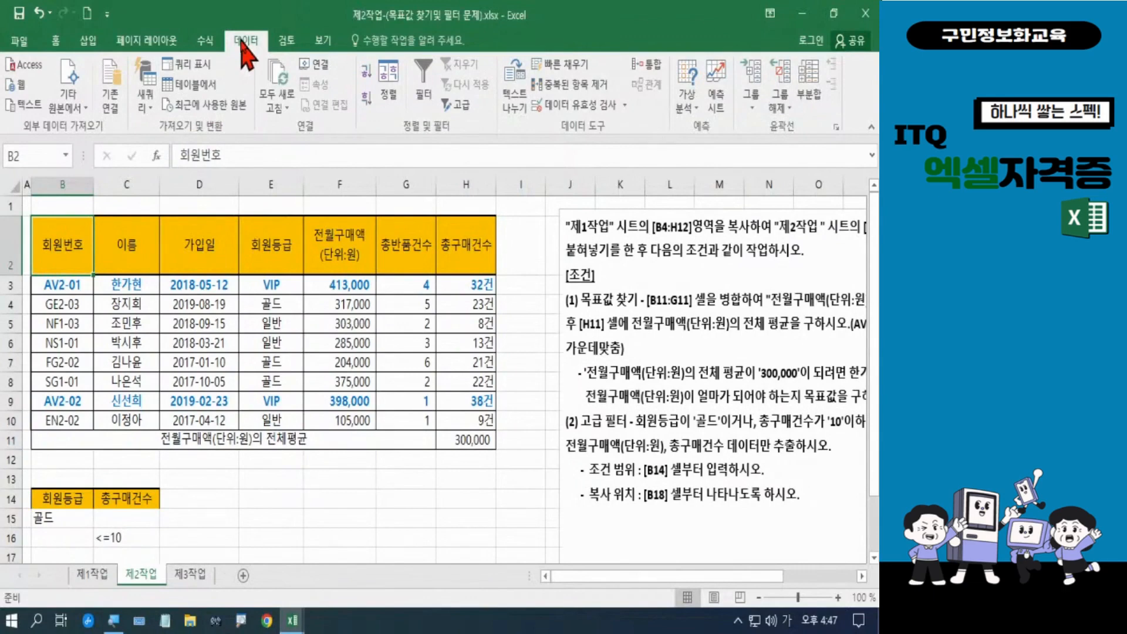
pyautogui.click(469, 108)
pyautogui.press('ctrl')
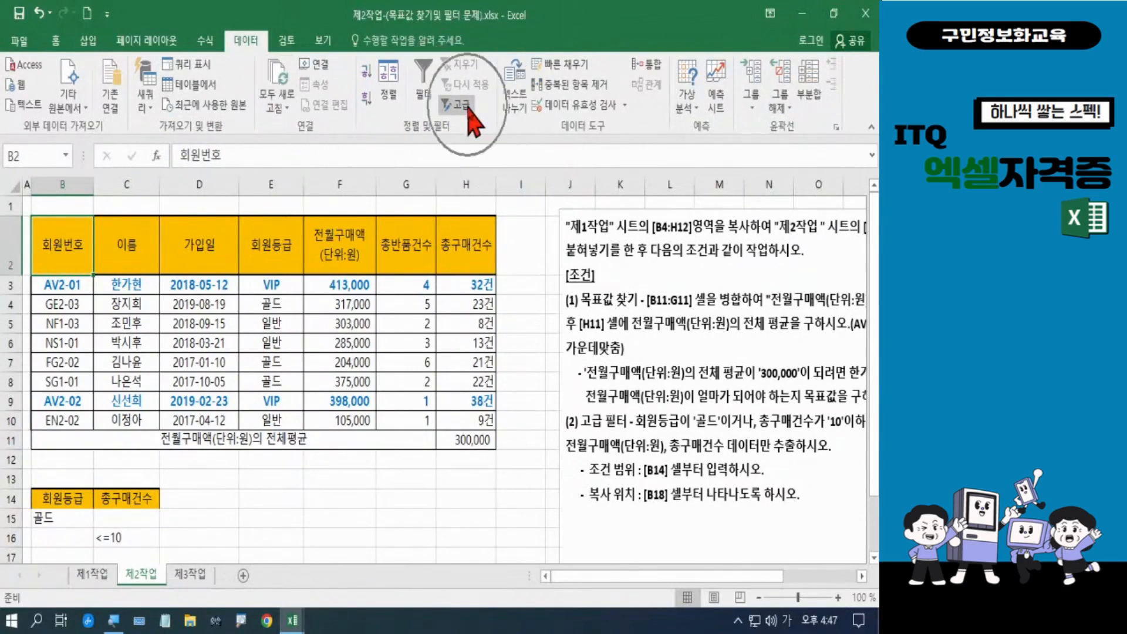
pyautogui.click(469, 107)
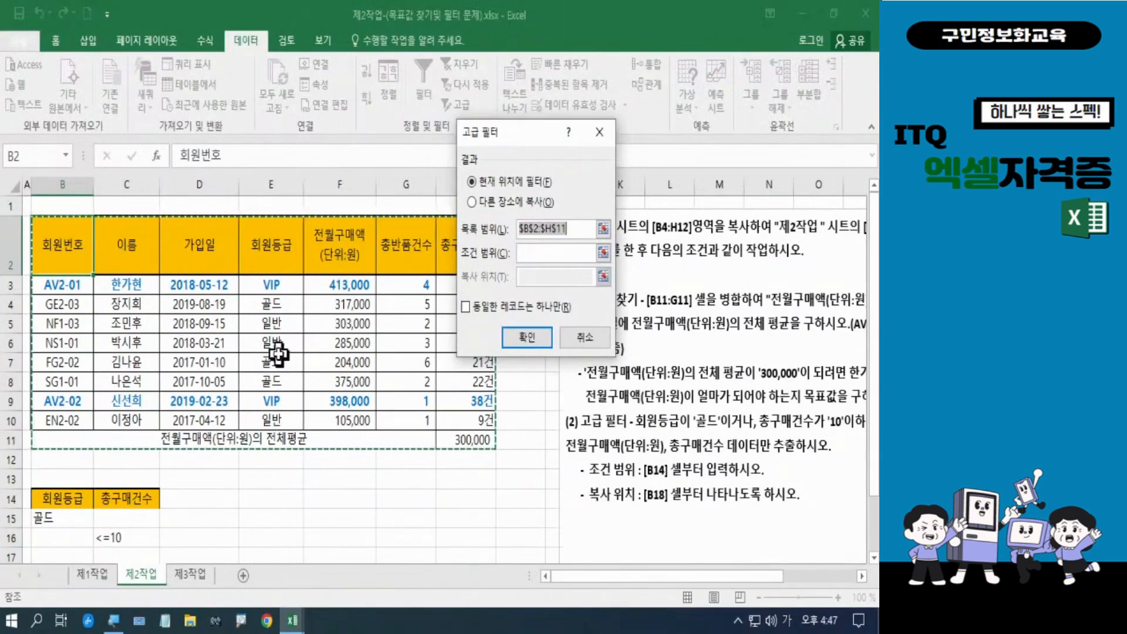
pyautogui.click(472, 203)
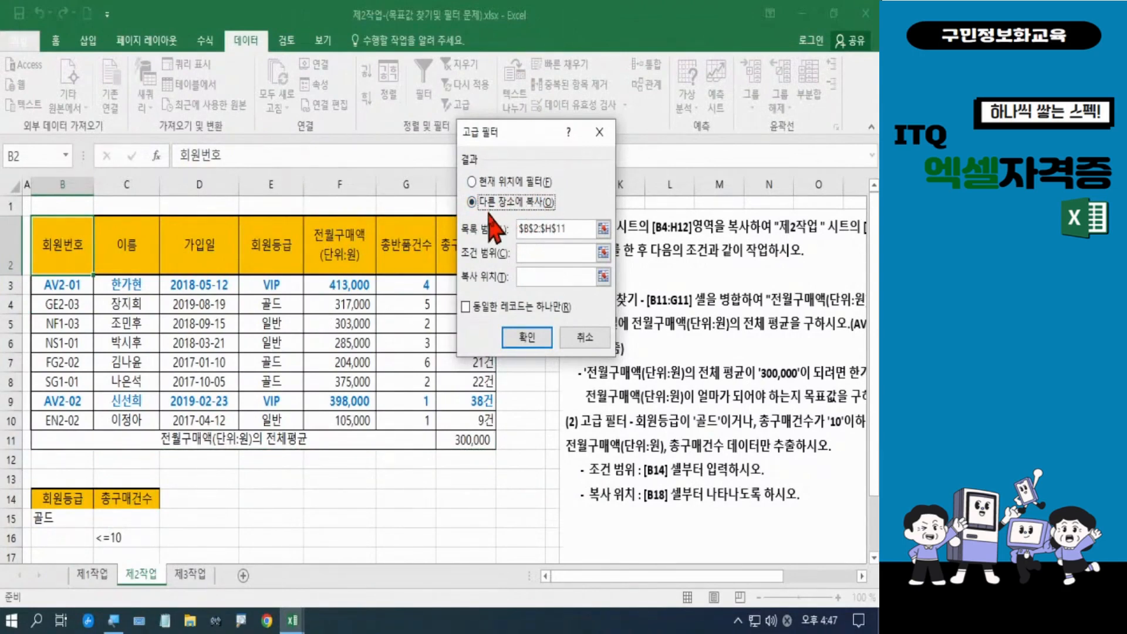
pyautogui.click(573, 233)
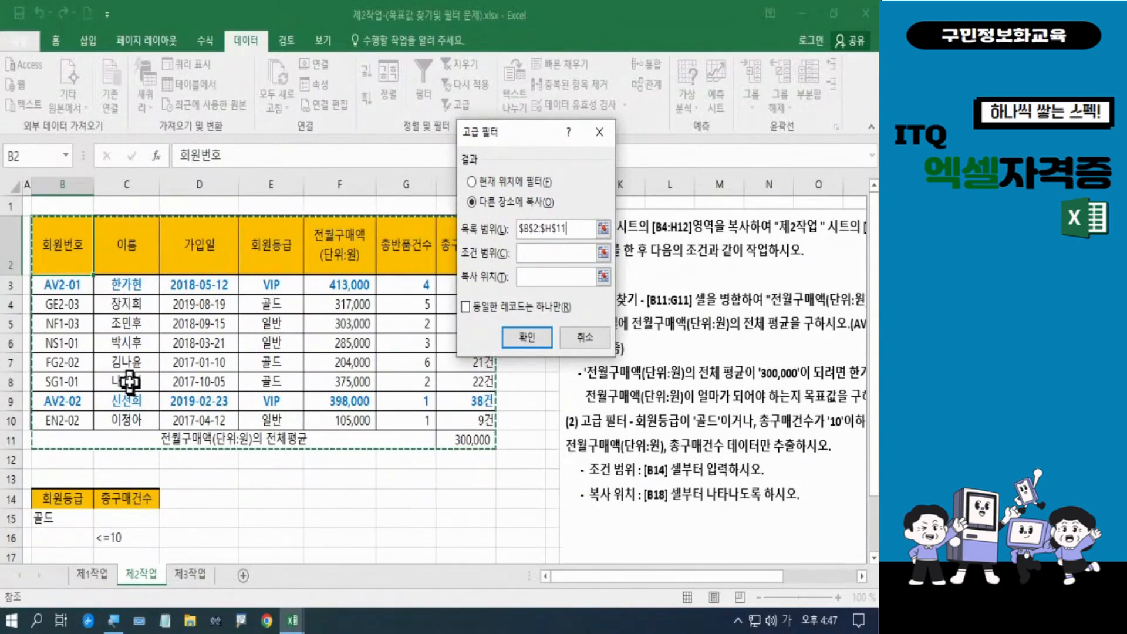
pyautogui.click(538, 253)
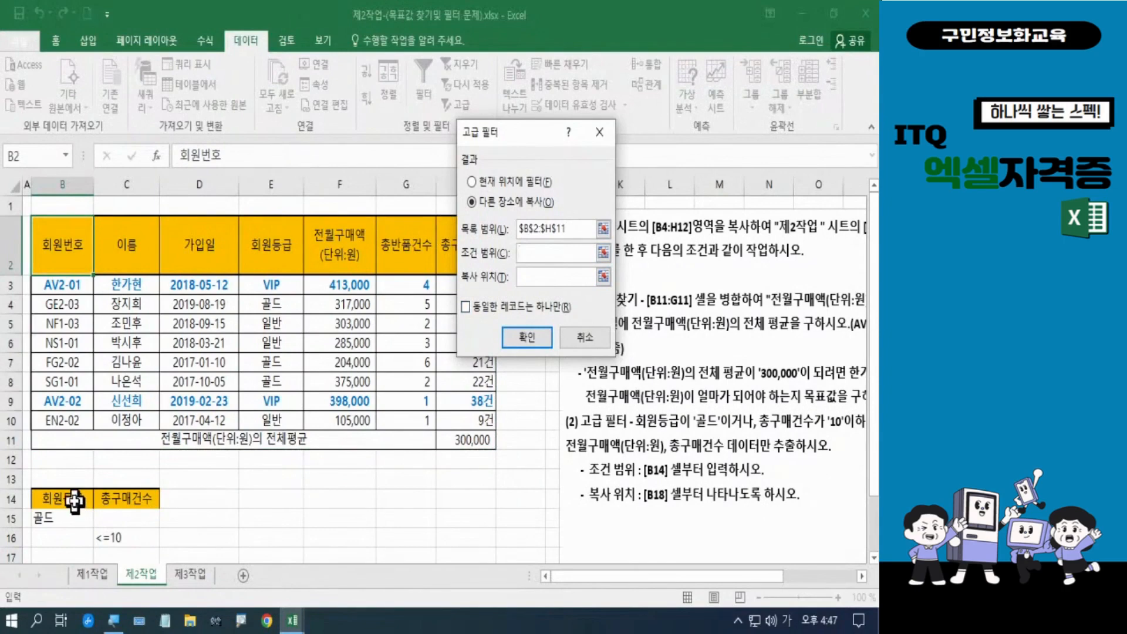
pyautogui.moveTo(74, 501); pyautogui.dragTo(123, 535)
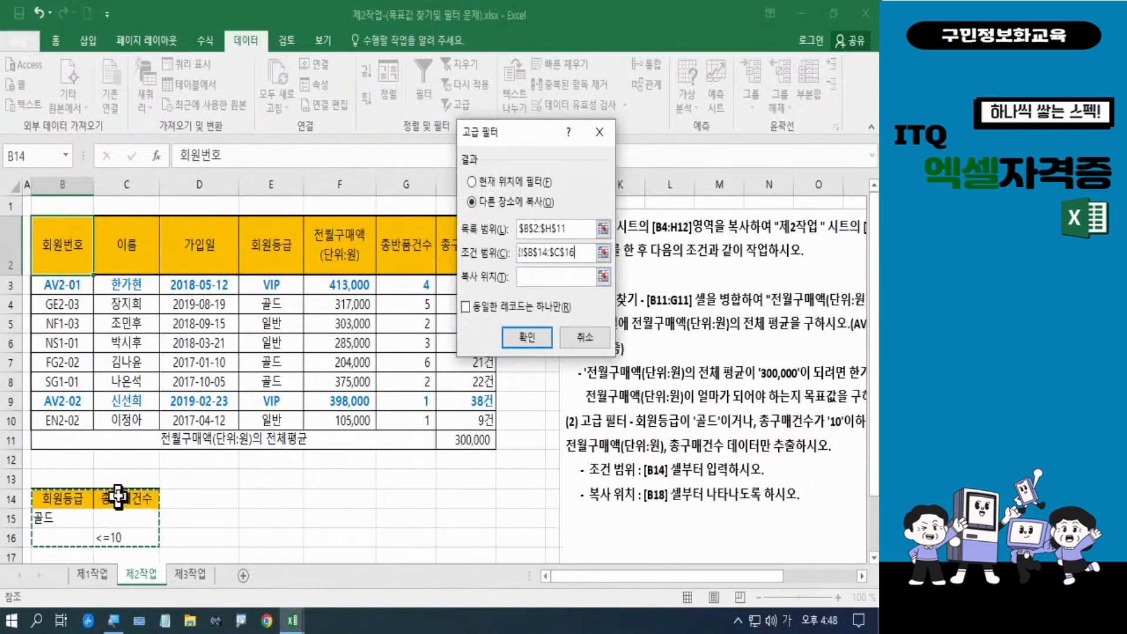
# Set the advanced filter's copy destination to the headers in B18:E18 and run the filter
pyautogui.click(531, 277)
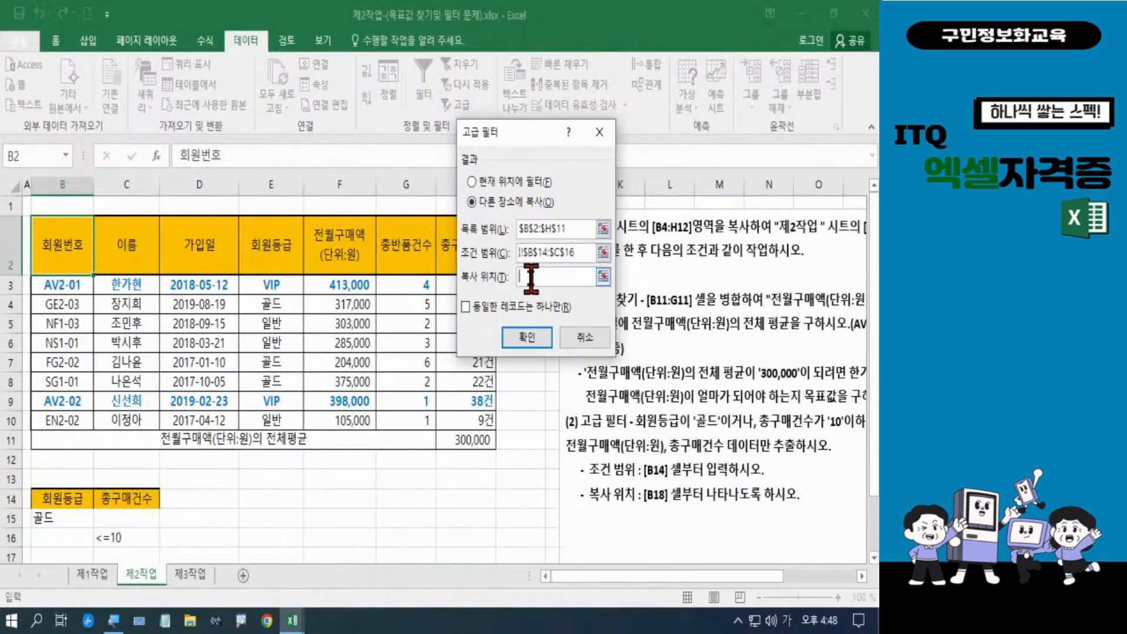
pyautogui.click(304, 493)
pyautogui.scroll(-1, 328, 464)
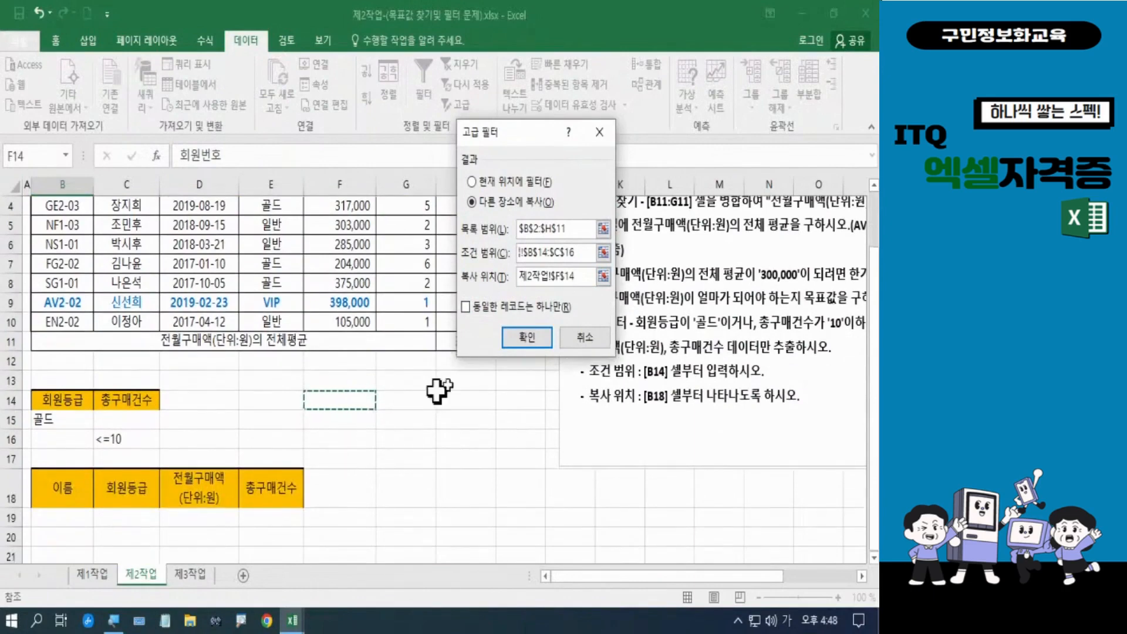
pyautogui.click(541, 277)
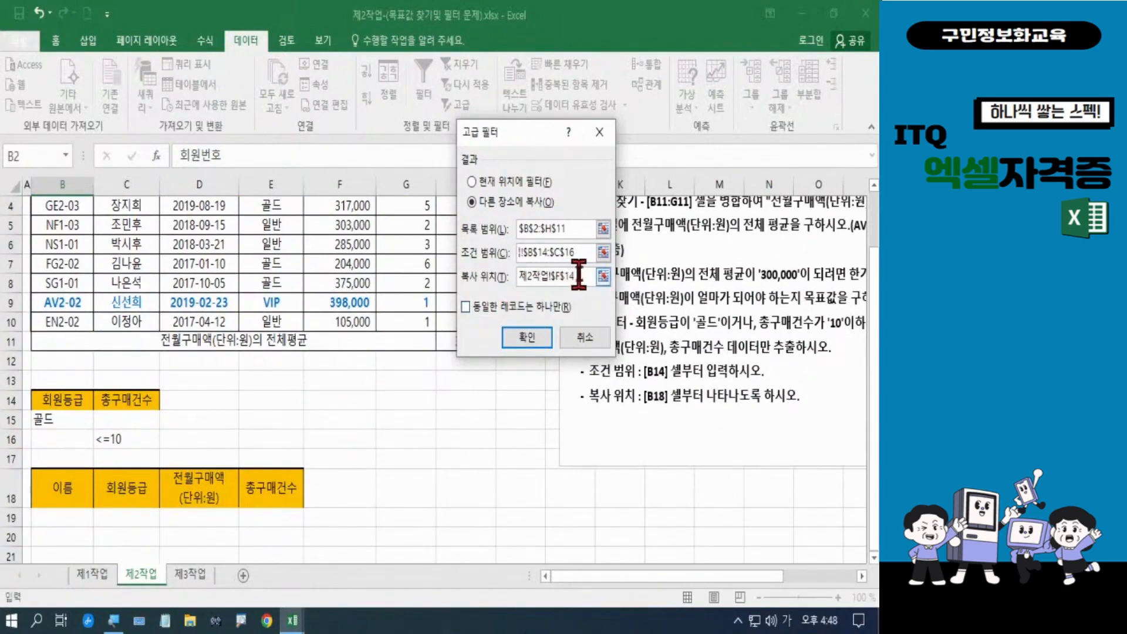
pyautogui.moveTo(576, 276); pyautogui.dragTo(545, 276)
pyautogui.press('BackSpace')
pyautogui.press('BackSpace')
pyautogui.press('BackSpace')
pyautogui.press('BackSpace')
pyautogui.moveTo(55, 484); pyautogui.dragTo(254, 487)
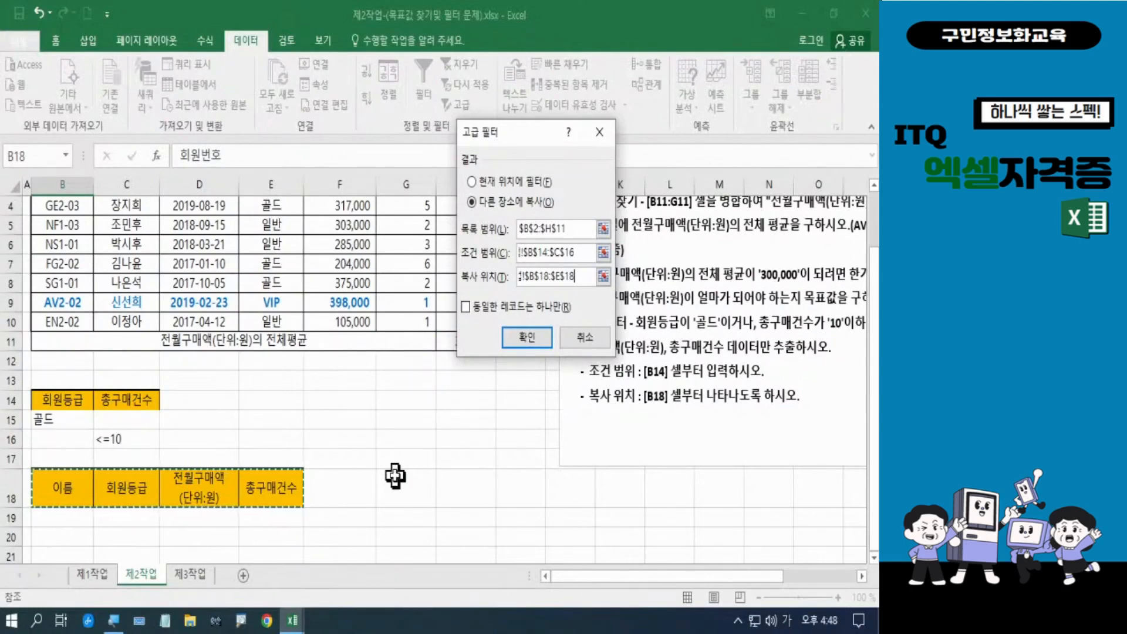
pyautogui.click(524, 338)
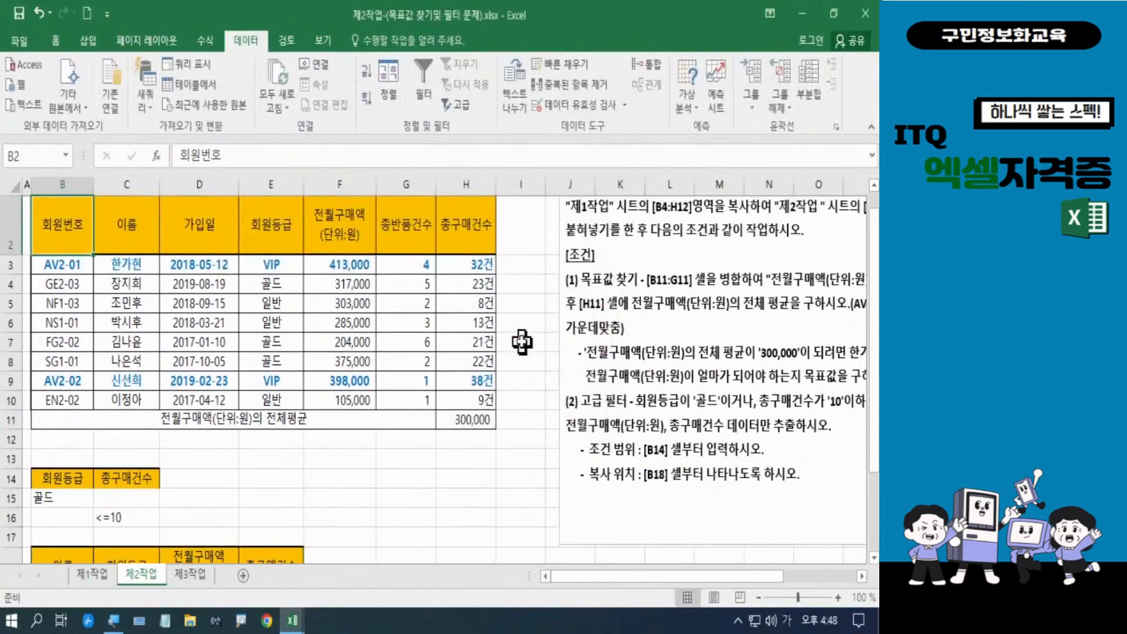
pyautogui.scroll(-3, 523, 342)
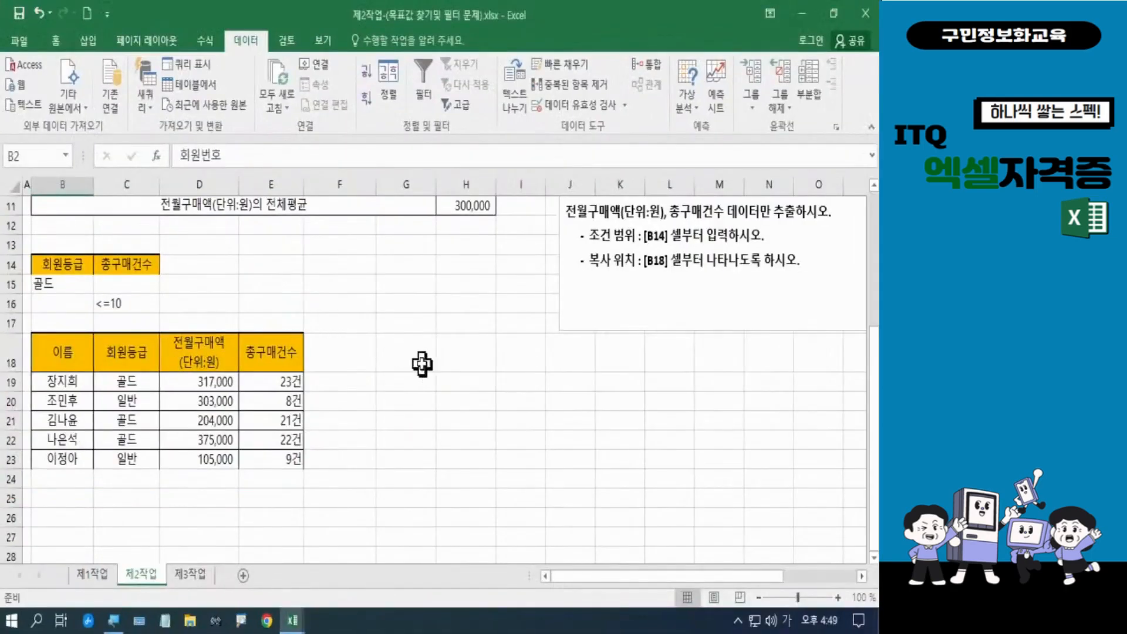
pyautogui.click(843, 143)
pyautogui.scroll(4, 575, 345)
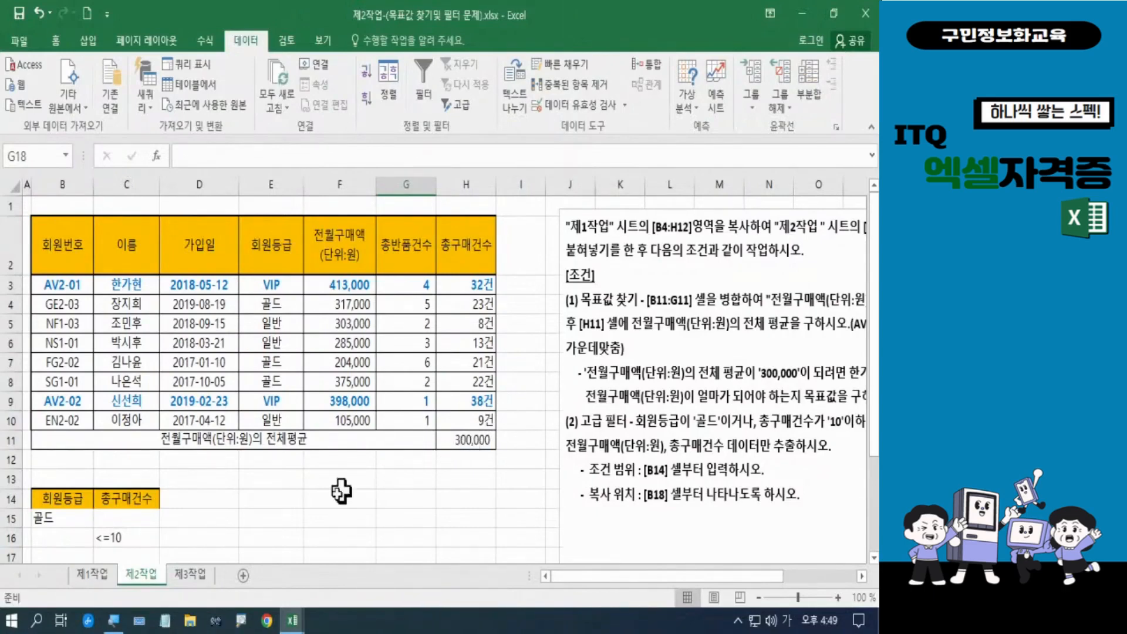
# Enter the column header 코드 in cell B2 of the 제3작업 sheet
pyautogui.click(191, 576)
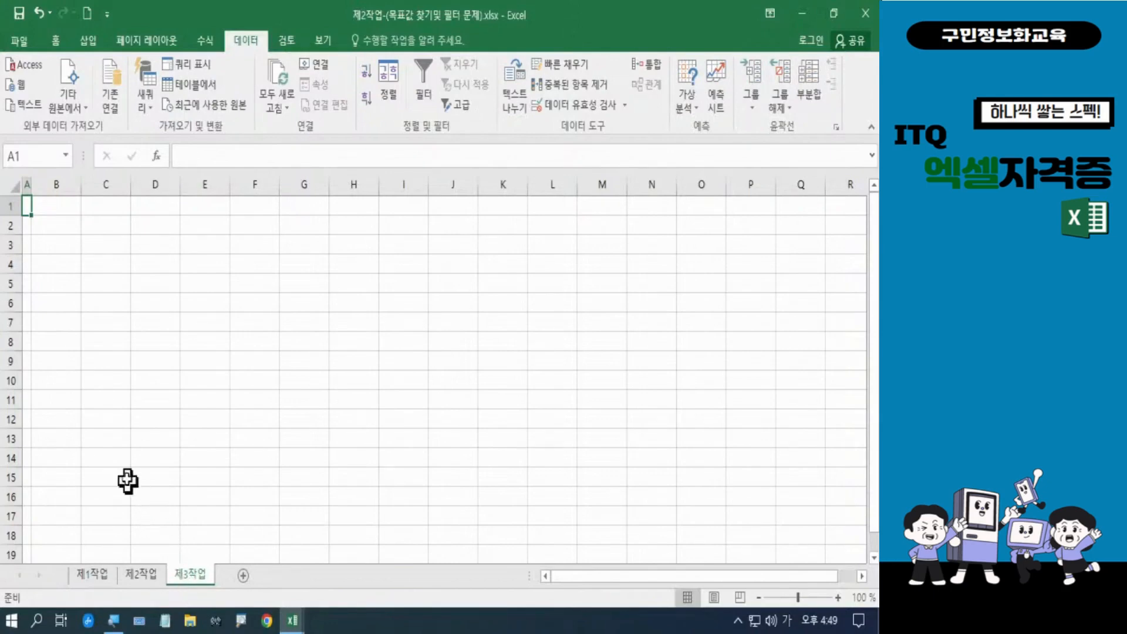
pyautogui.click(65, 228)
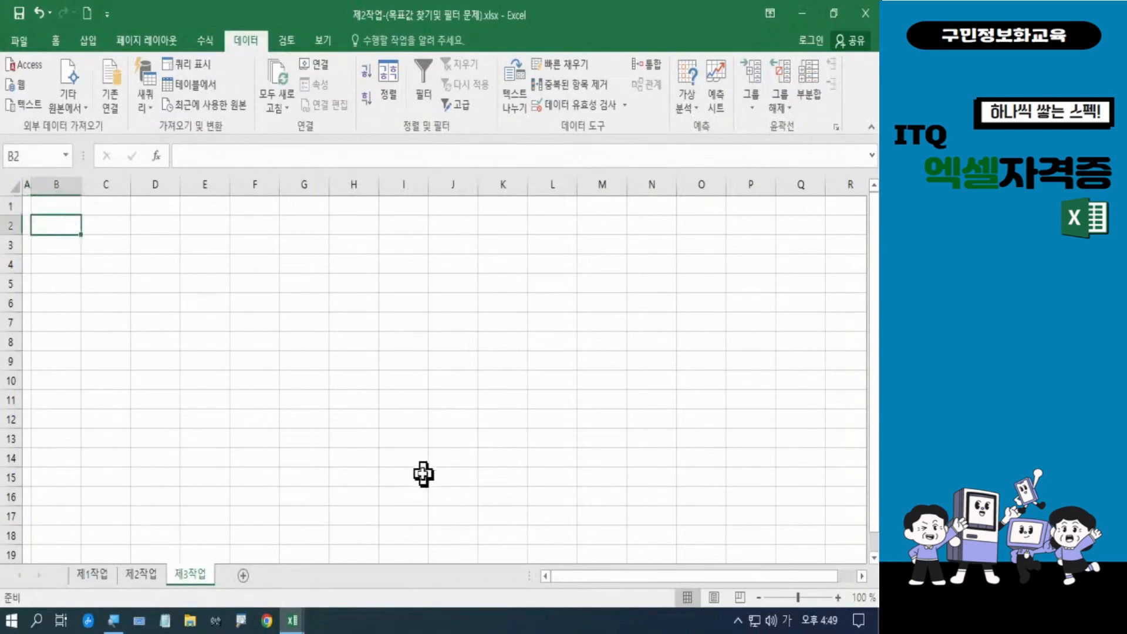
pyautogui.click(838, 598)
pyautogui.click(838, 598)
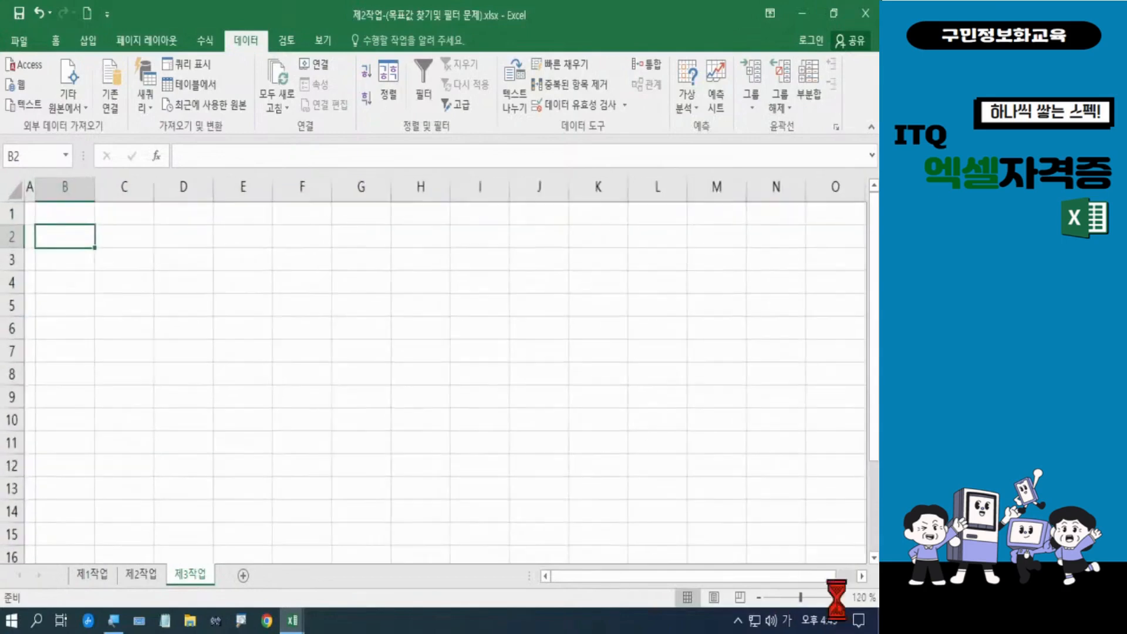
pyautogui.click(838, 597)
pyautogui.click(838, 598)
pyautogui.click(838, 598)
pyautogui.click(838, 598)
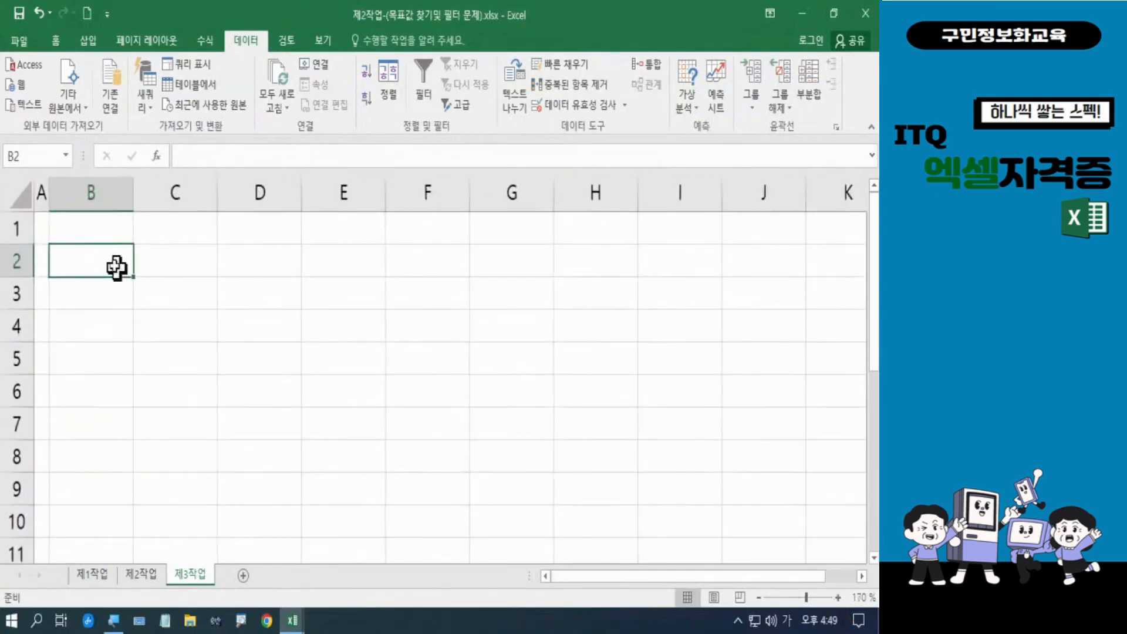
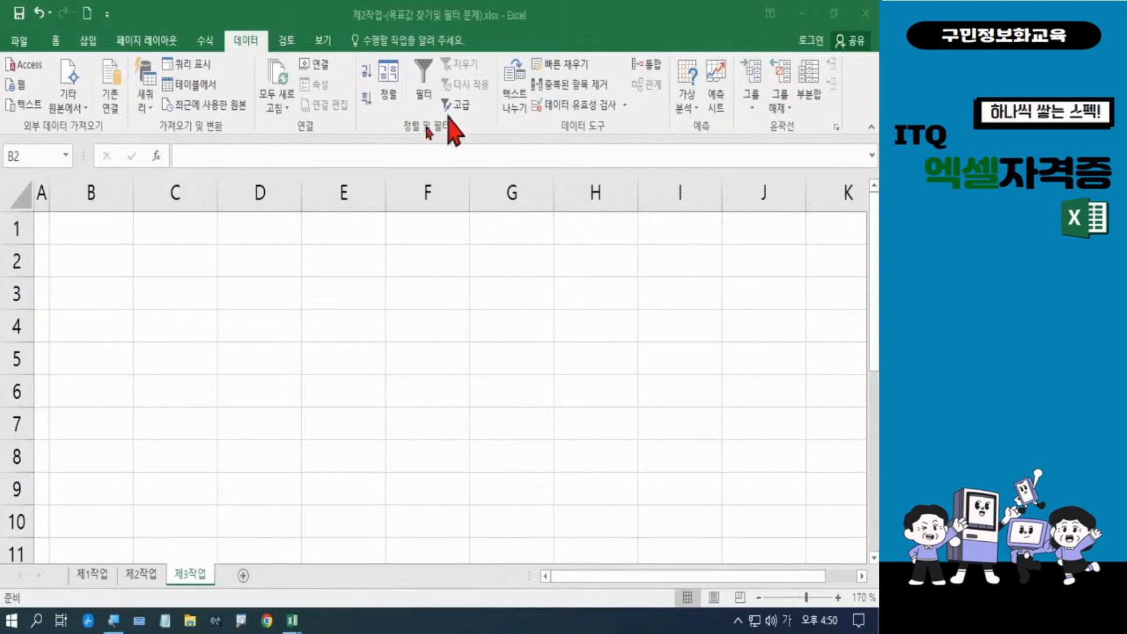
pyautogui.click(121, 270)
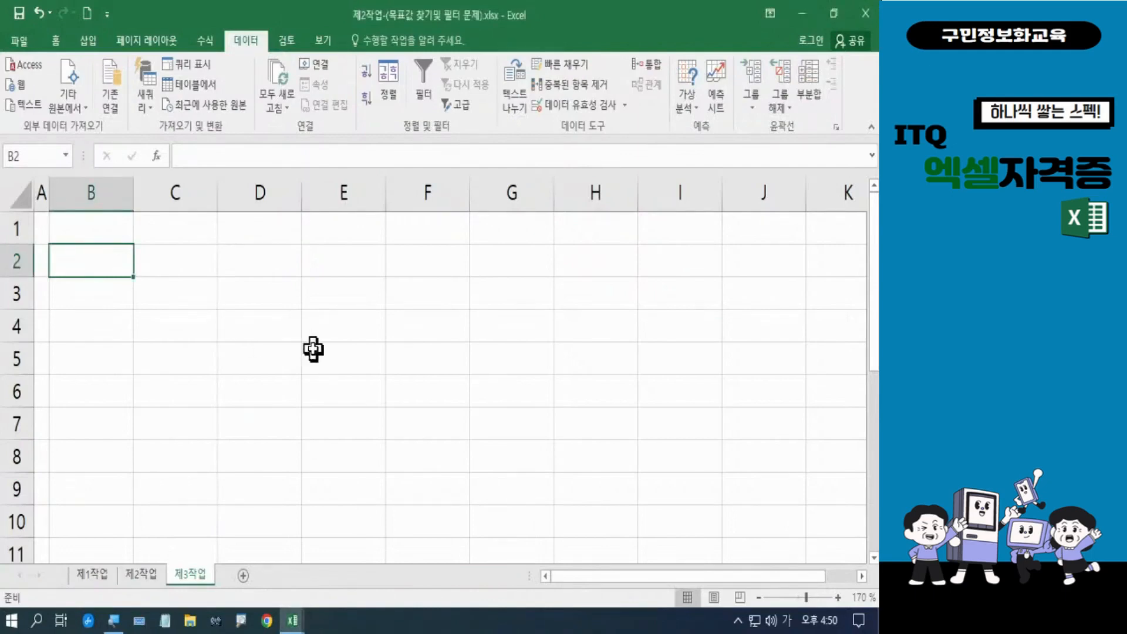
pyautogui.write('코드')
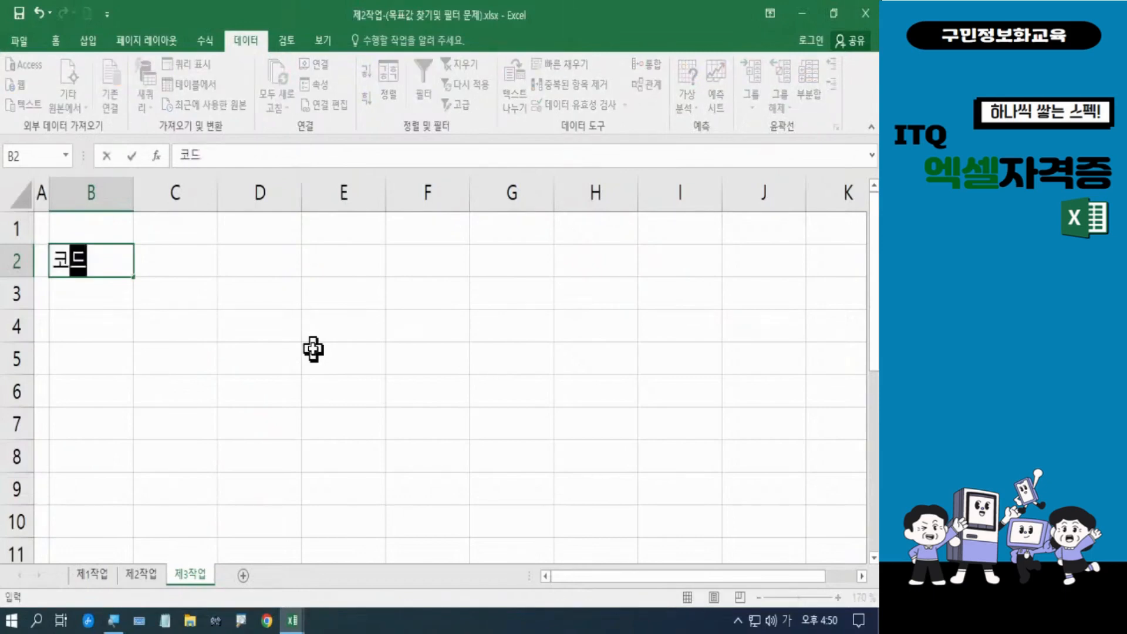
pyautogui.press('Return')
pyautogui.press('Hangul')
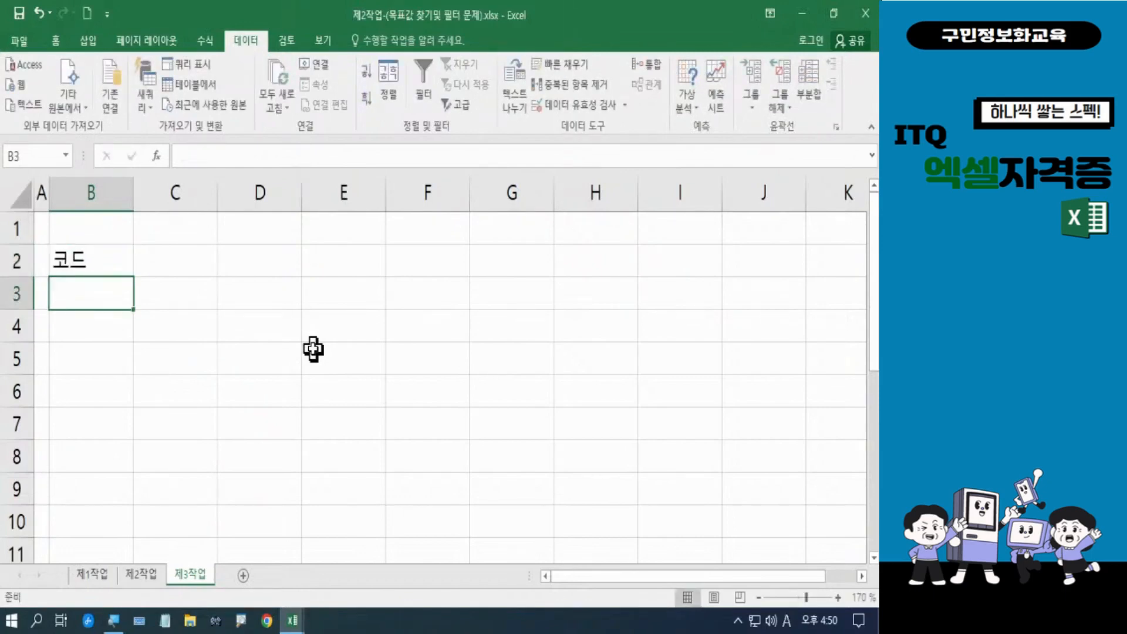
# Fill B3:B7 under the 코드 header with the codes S-102, H-103, T-205, S-002 and D-301
pyautogui.write('S-102')
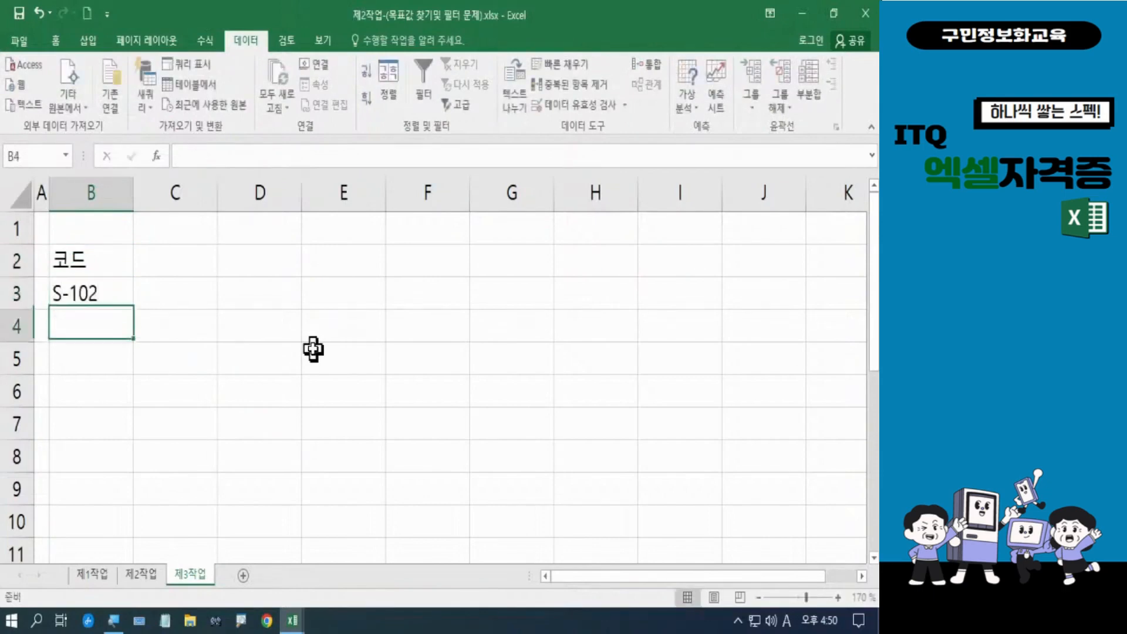
pyautogui.press('Return')
pyautogui.write('H-10')
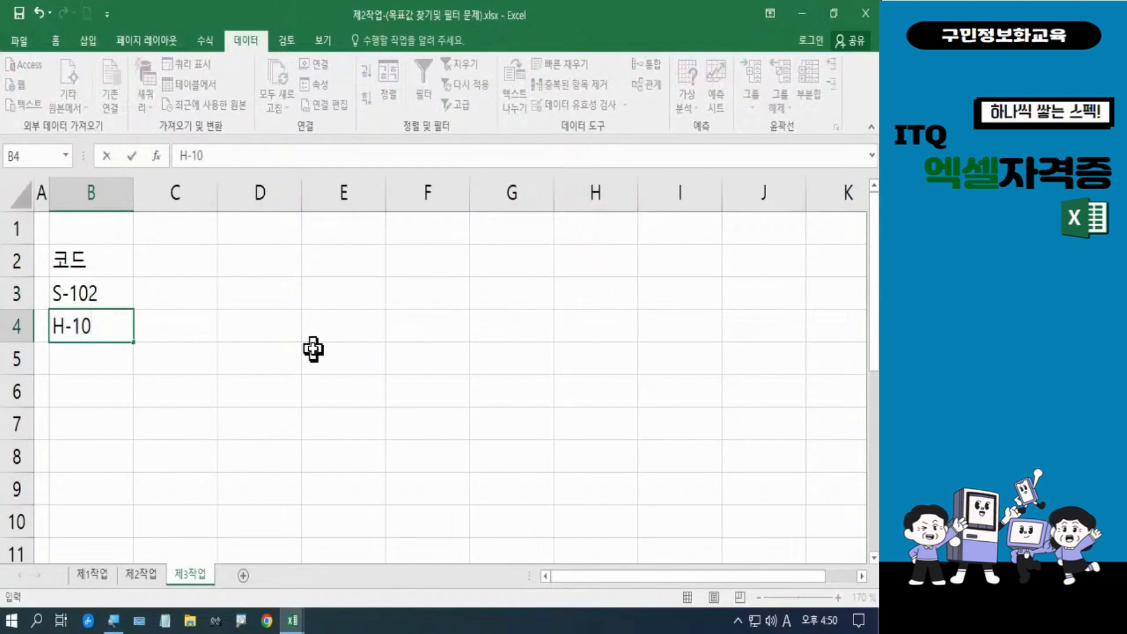
pyautogui.write('3')
pyautogui.press('Return')
pyautogui.write('T')
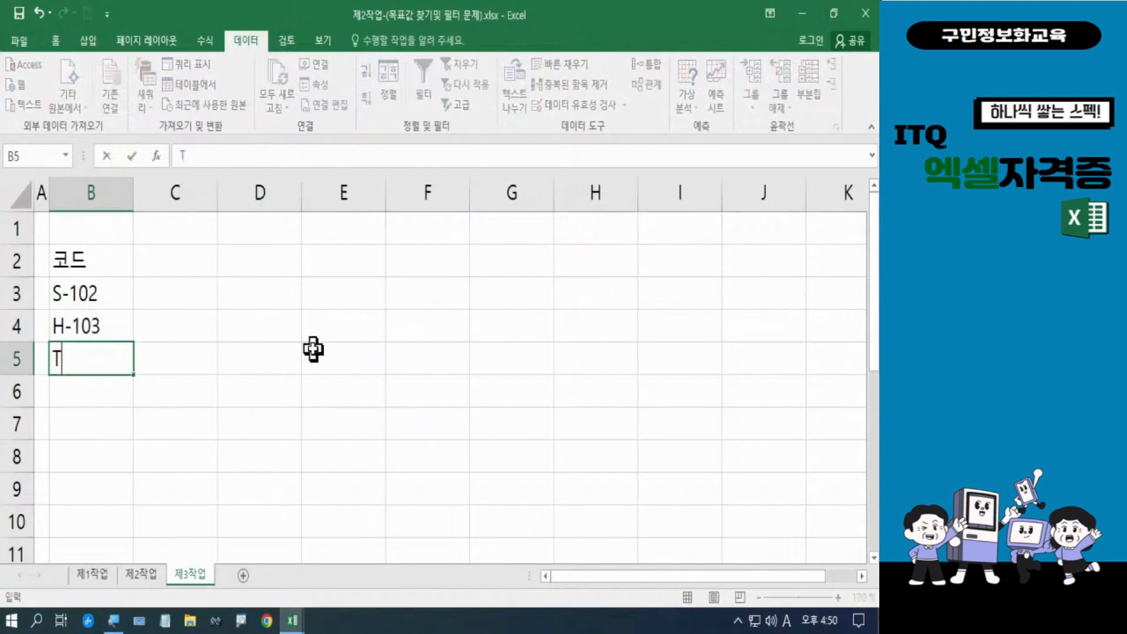
pyautogui.write('-205')
pyautogui.press('Return')
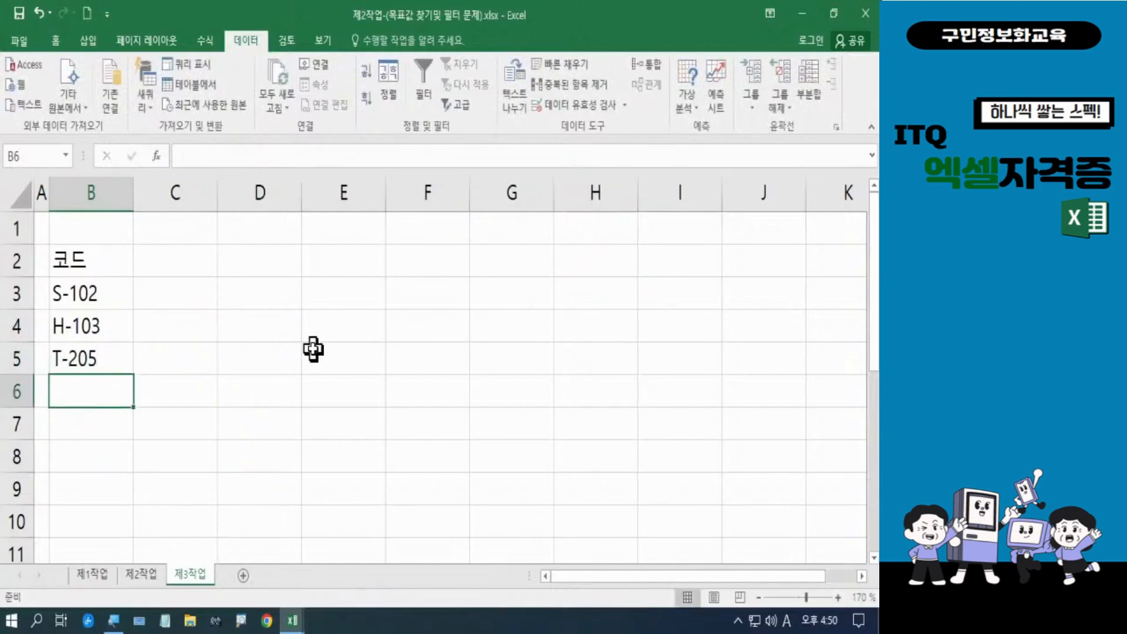
pyautogui.write('S-')
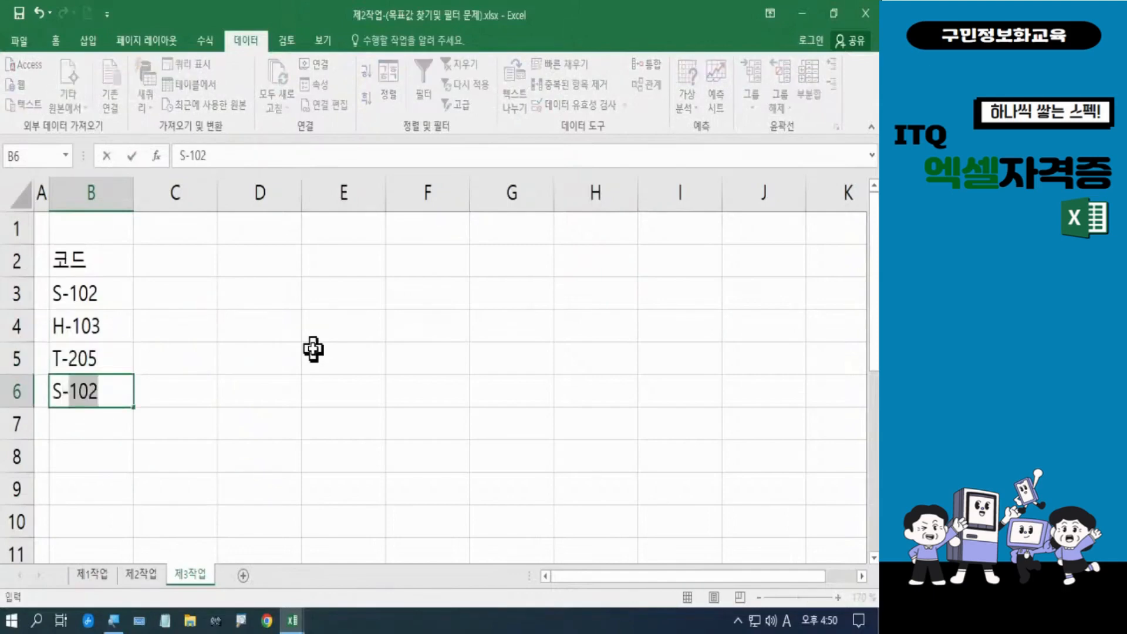
pyautogui.write('002')
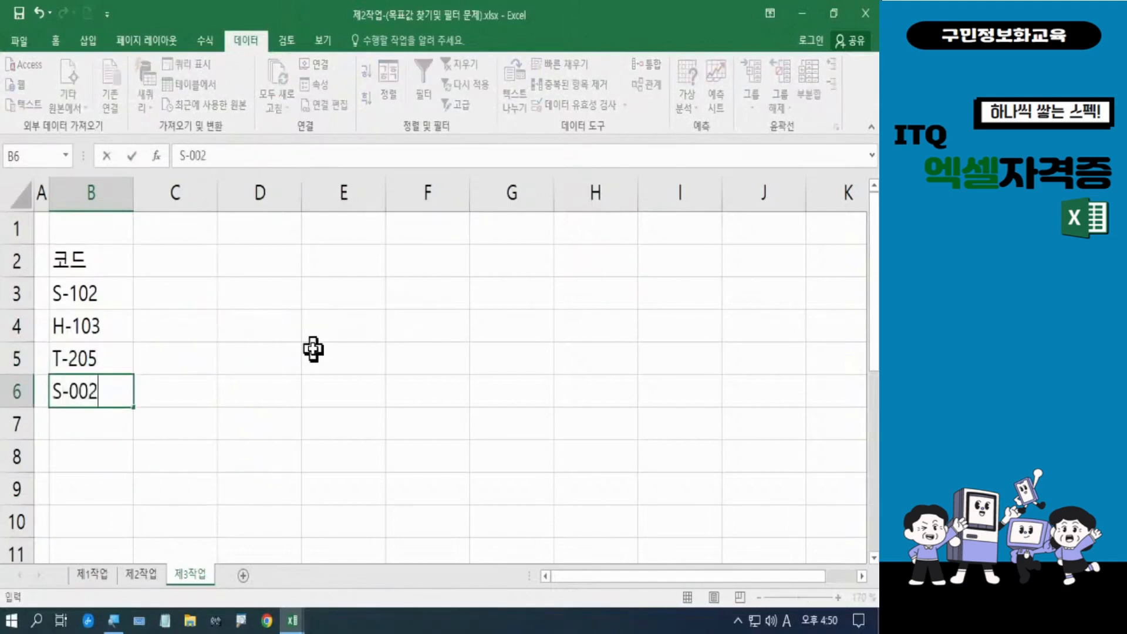
pyautogui.press('Return')
pyautogui.write('D-')
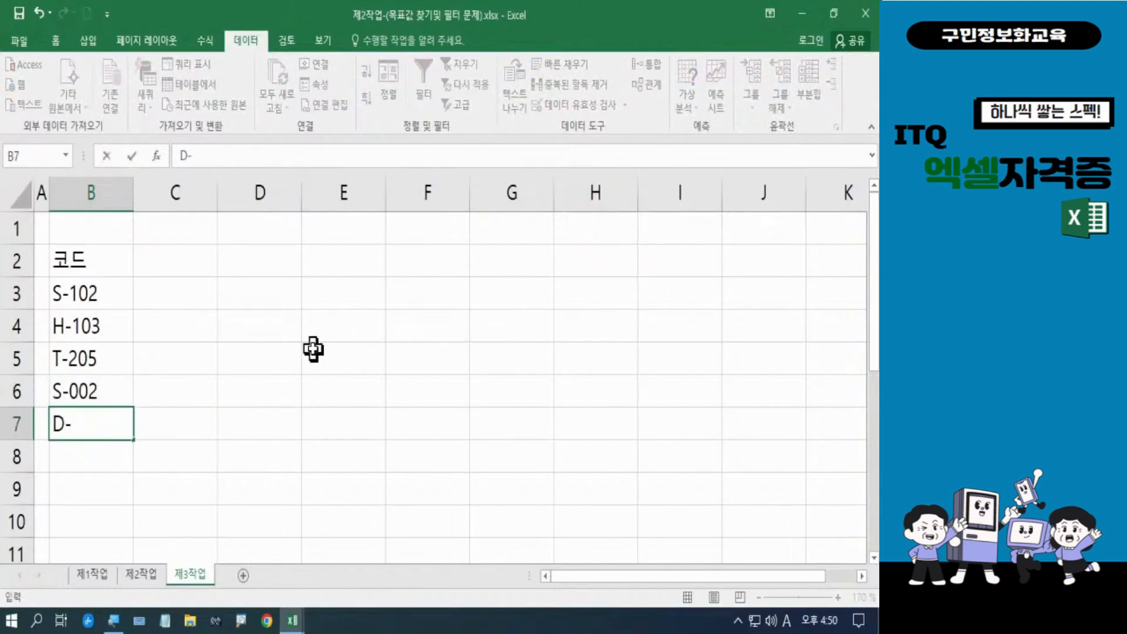
pyautogui.write('301')
# Add the column header 상품명 in cell C2, beside the 코드 header
pyautogui.click(193, 258)
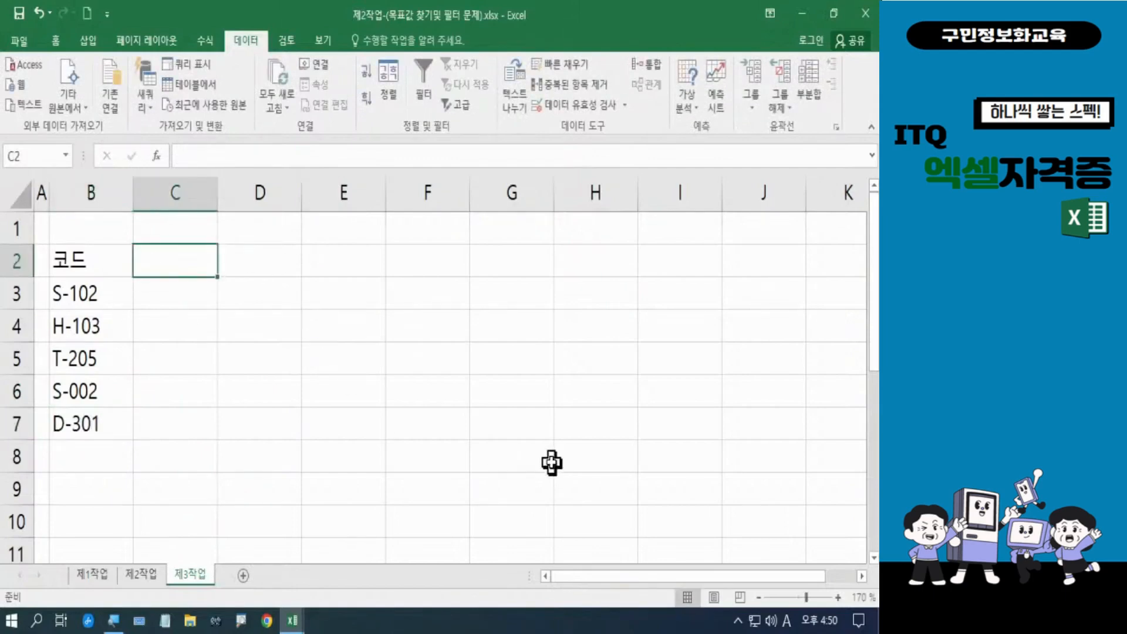
pyautogui.write('상품')
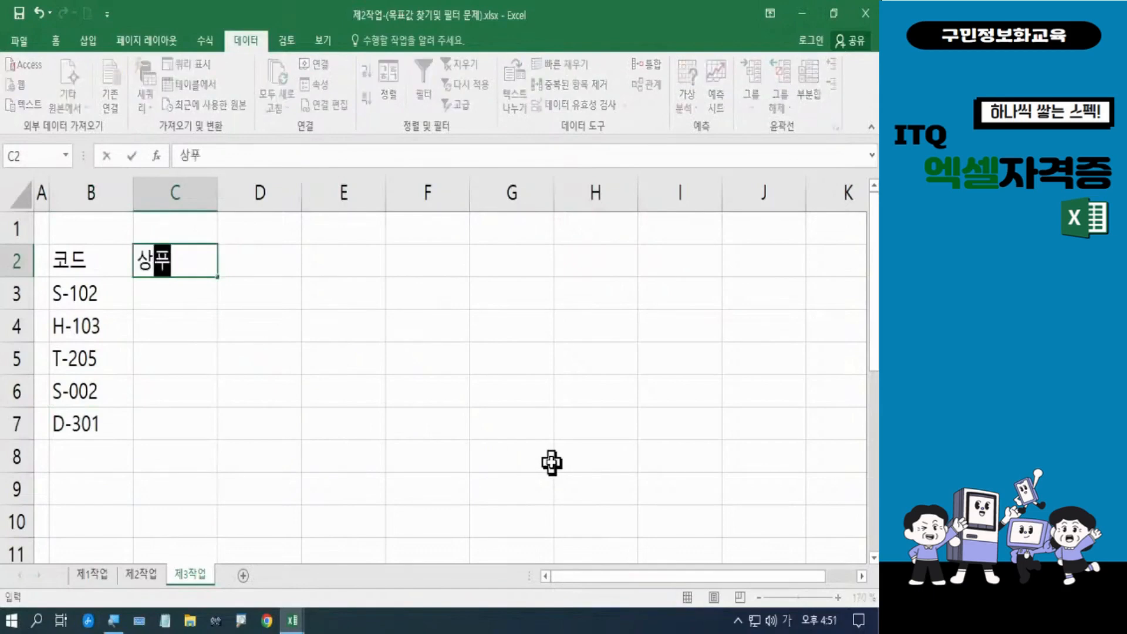
pyautogui.write('명')
pyautogui.press('Return')
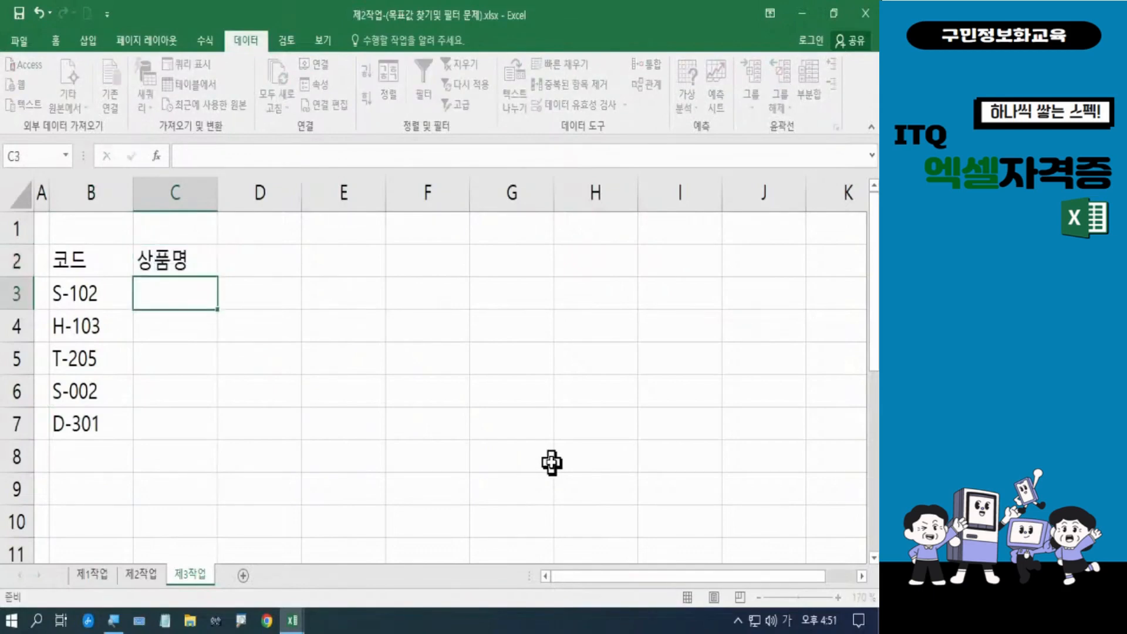
# Fill C3:C7 under the 상품명 header with 갈비, 한우, 멸치, 곶감 and 한과
pyautogui.write('갈비')
pyautogui.press('Return')
pyautogui.write('한우')
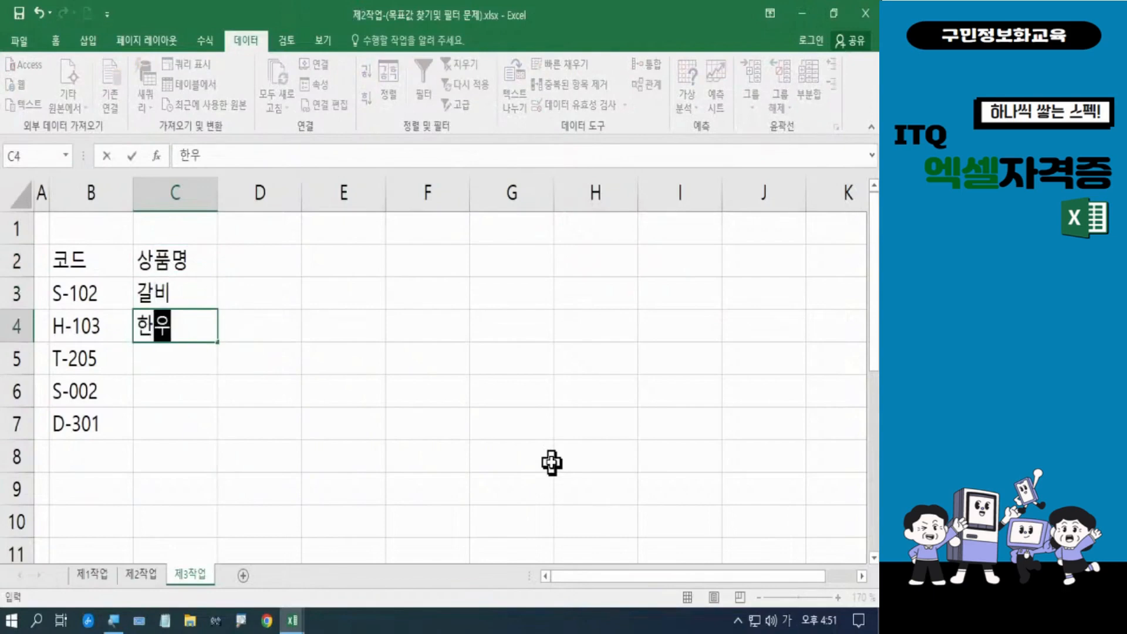
pyautogui.press('Return')
pyautogui.write('멸ㅊ')
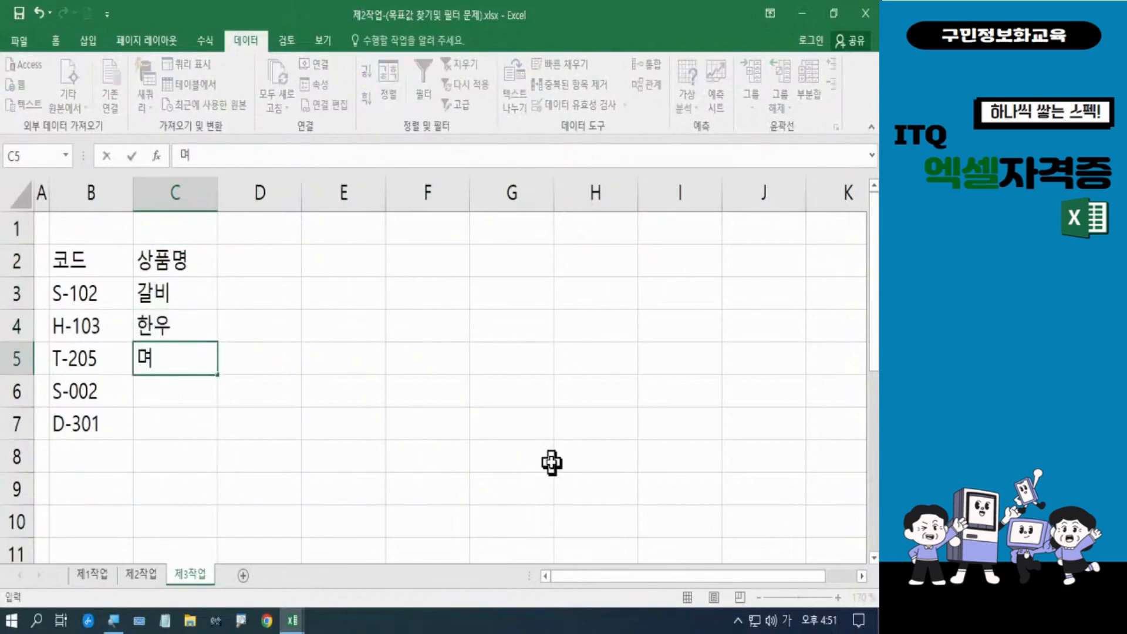
pyautogui.write('ㅣ')
pyautogui.press('Return')
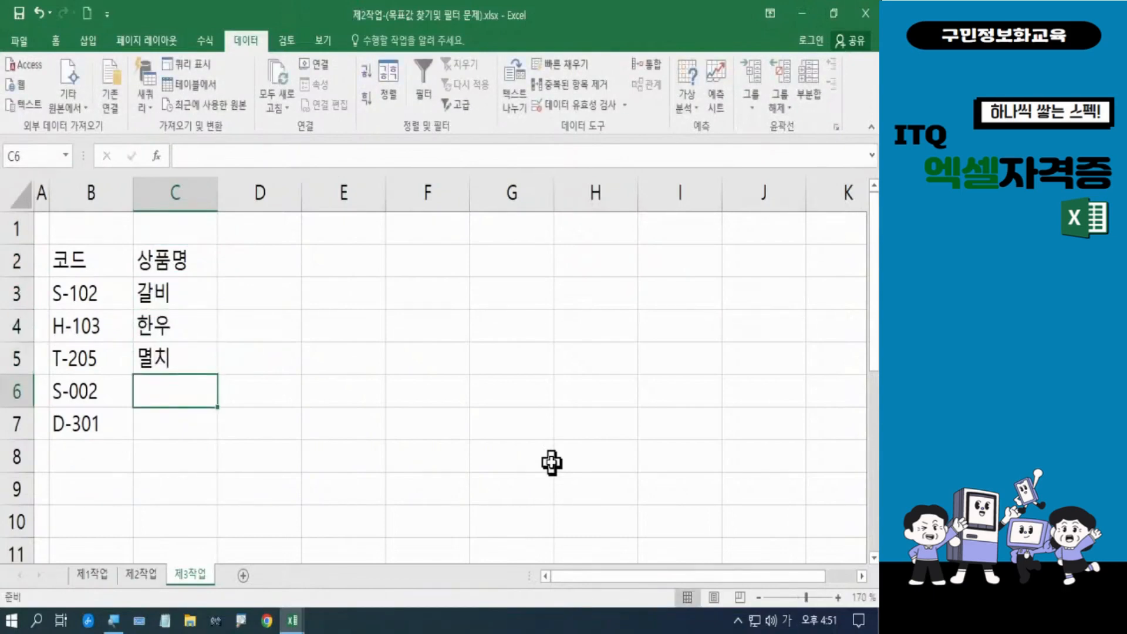
pyautogui.write('고')
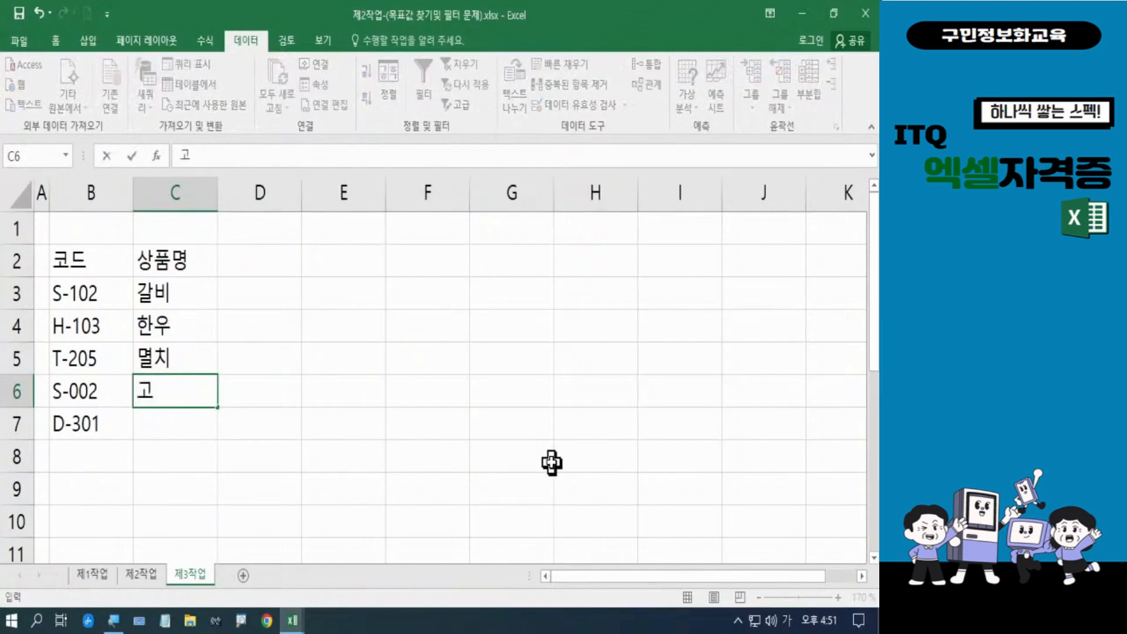
pyautogui.write('ㅈ가')
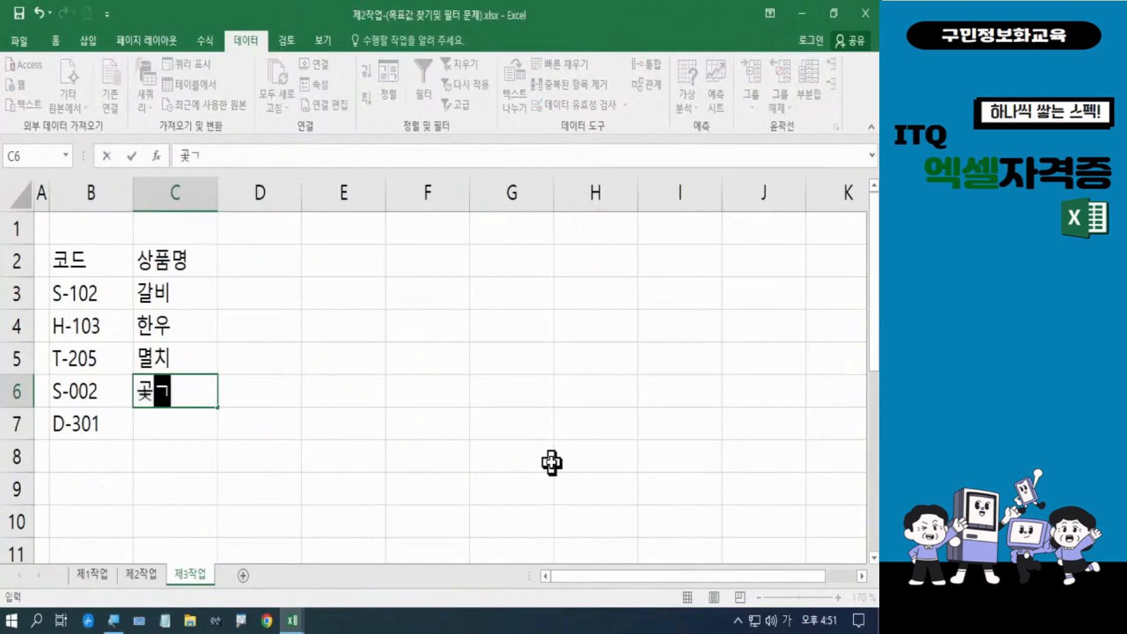
pyautogui.write('ㅁ')
pyautogui.press('Return')
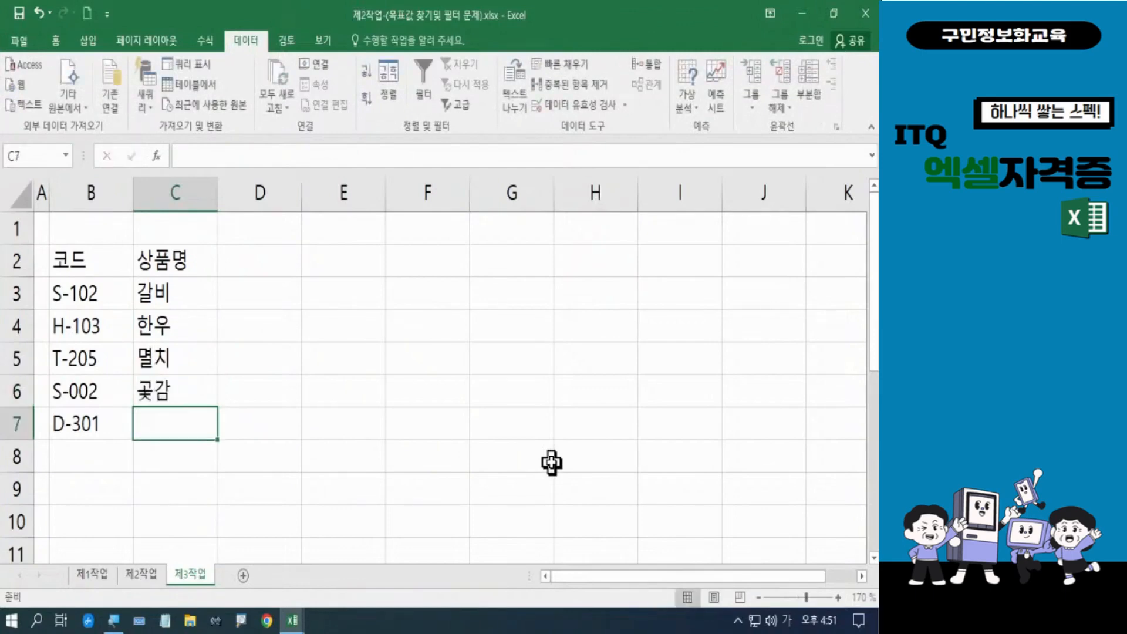
pyautogui.write('한과')
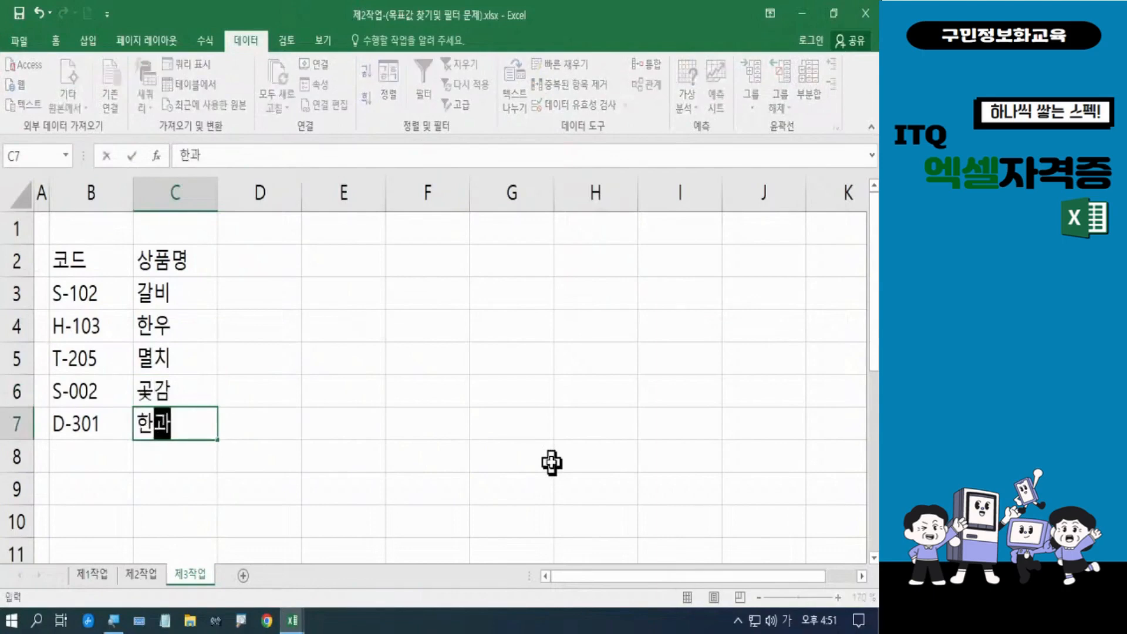
pyautogui.press('Return')
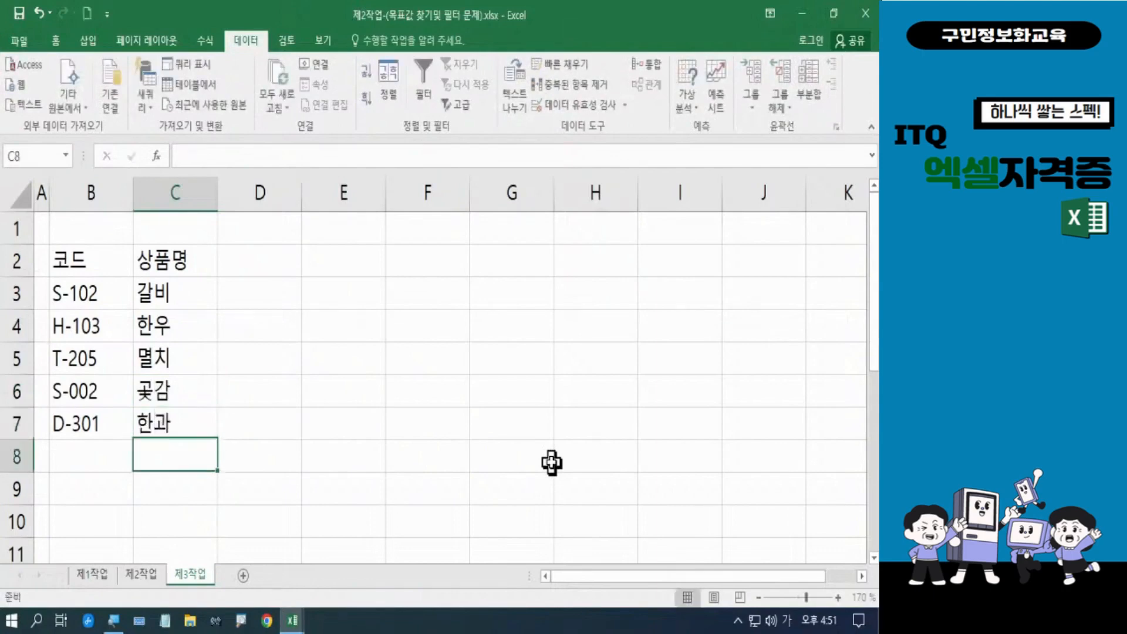
# Add a 생산지 column in D2:D7 with the values 상주, 횡성, 해남, 상주 and 전주
pyautogui.click(278, 270)
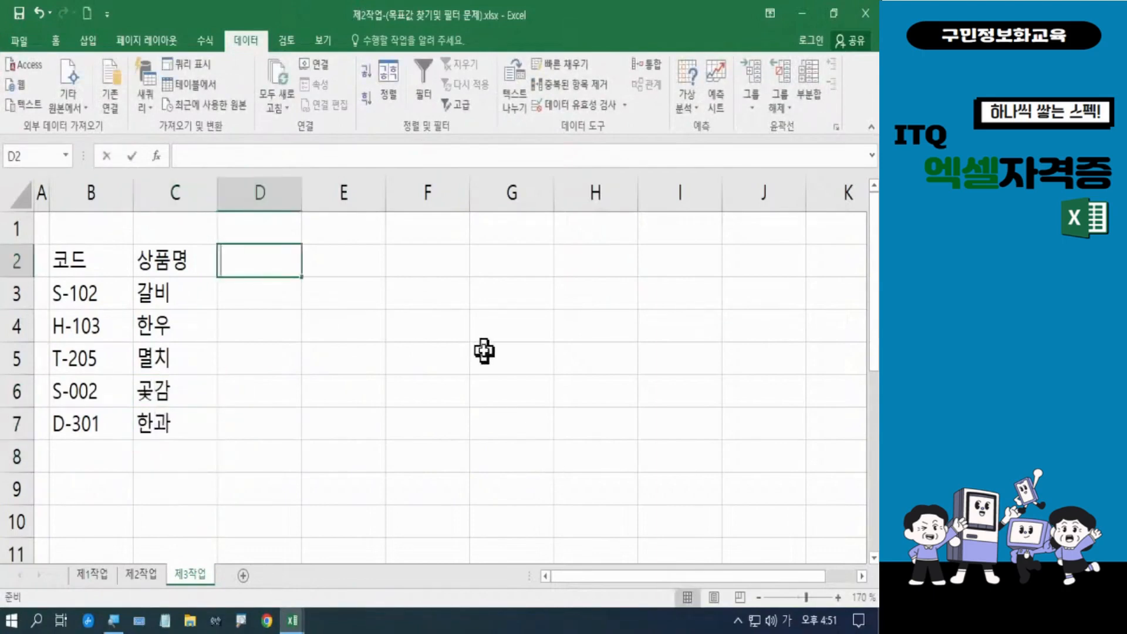
pyautogui.write('생산지')
pyautogui.press('Return')
pyautogui.write('상주')
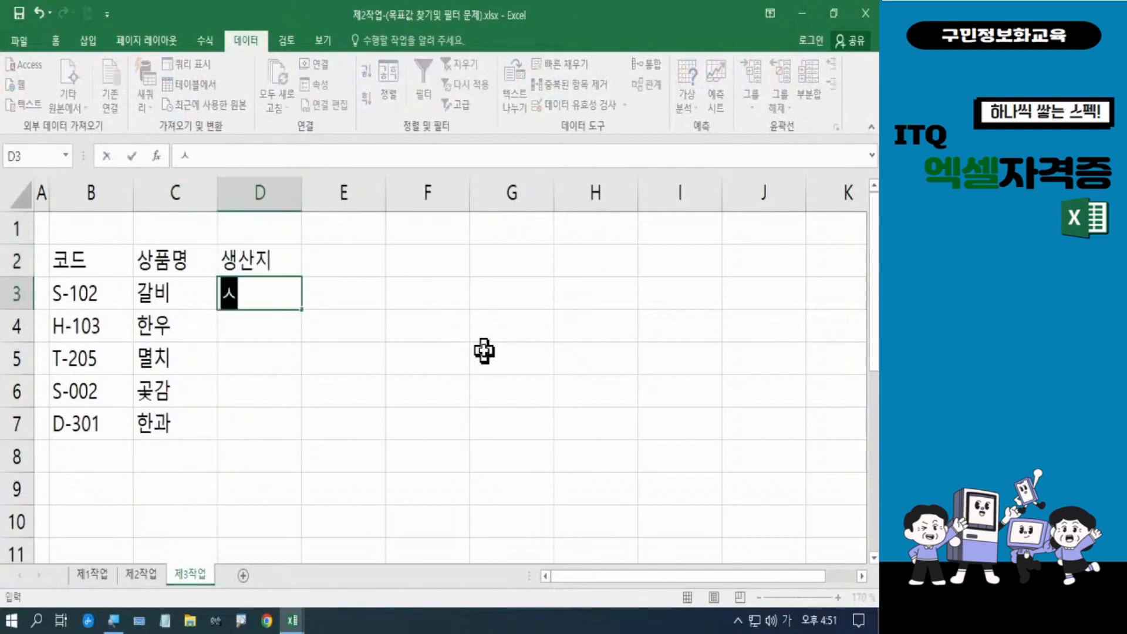
pyautogui.press('Return')
pyautogui.write('호횡성')
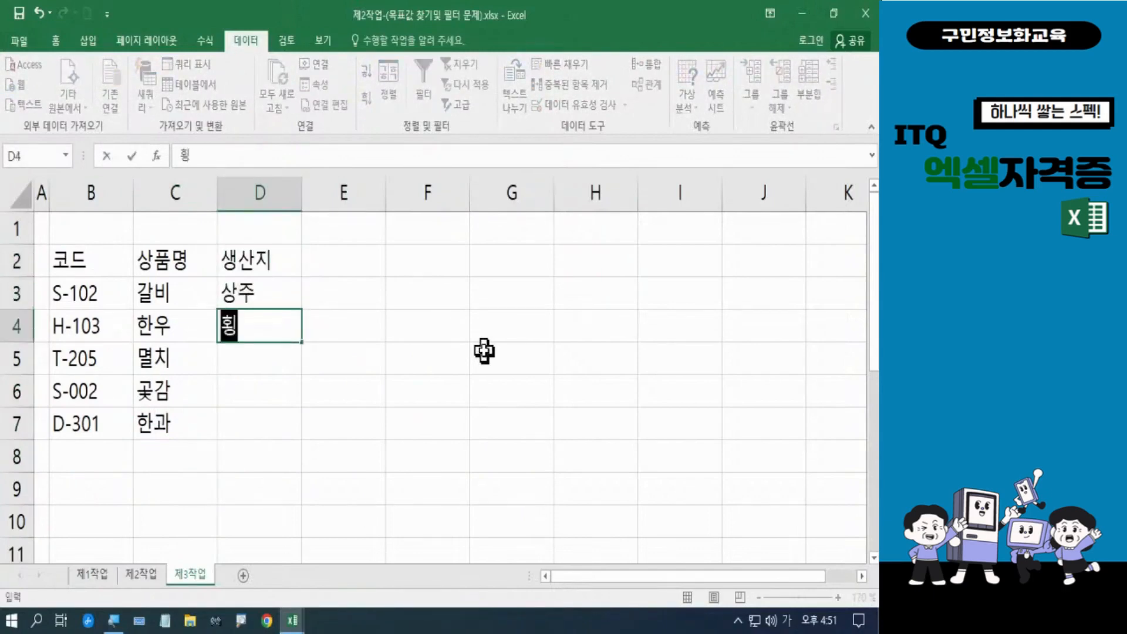
pyautogui.press('Return')
pyautogui.write('ㅎ해남')
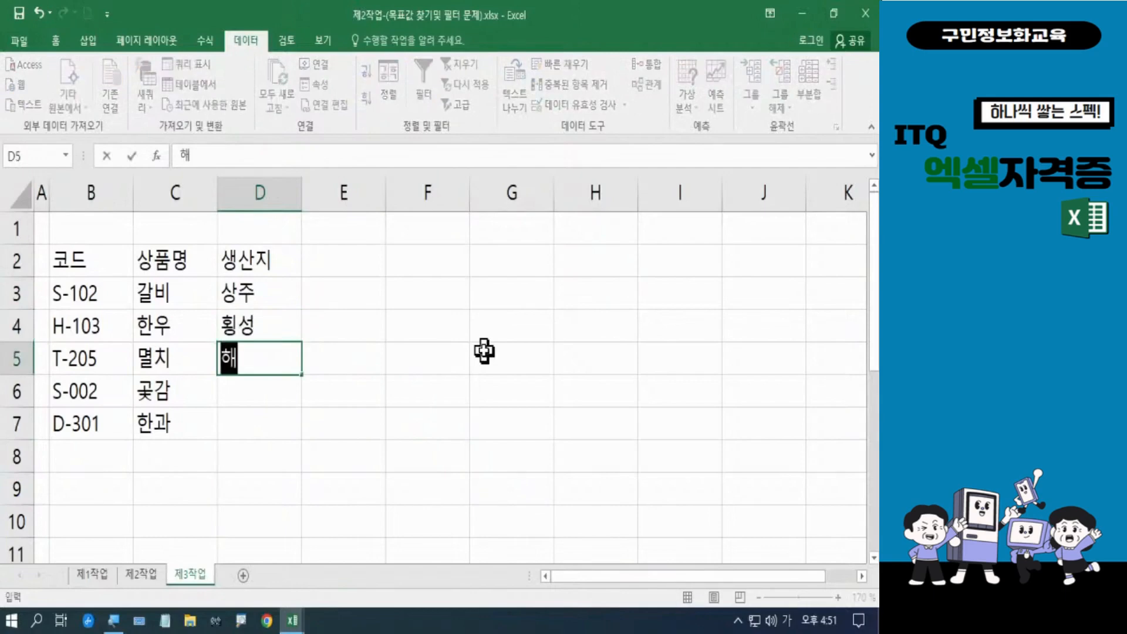
pyautogui.press('Return')
pyautogui.write('ㅅ상주')
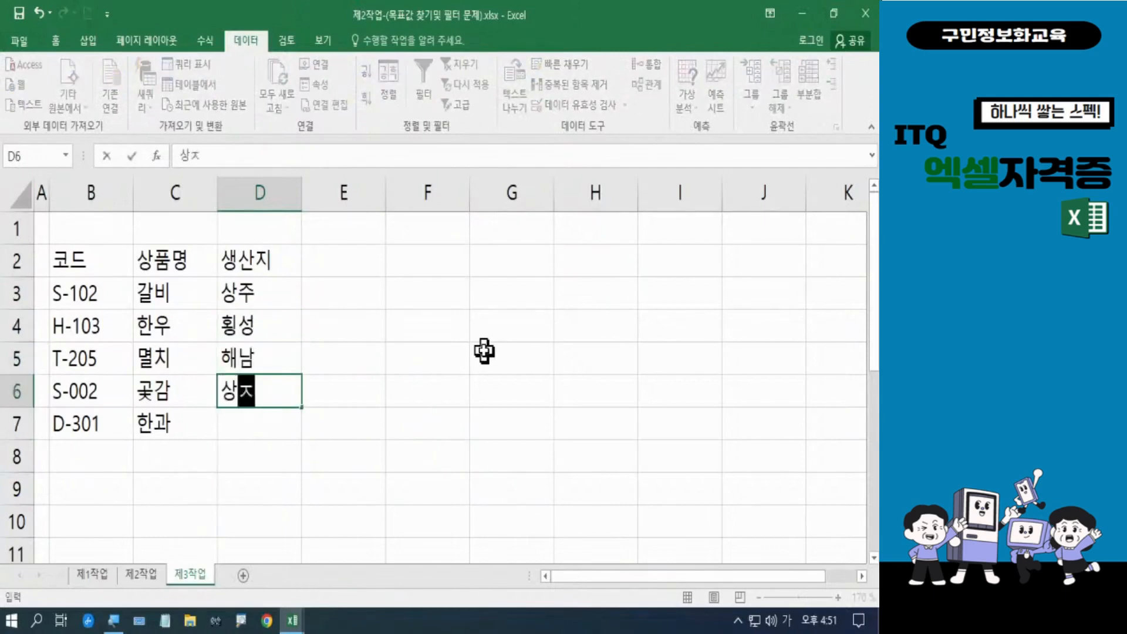
pyautogui.press('Return')
pyautogui.write('정')
pyautogui.write('전주')
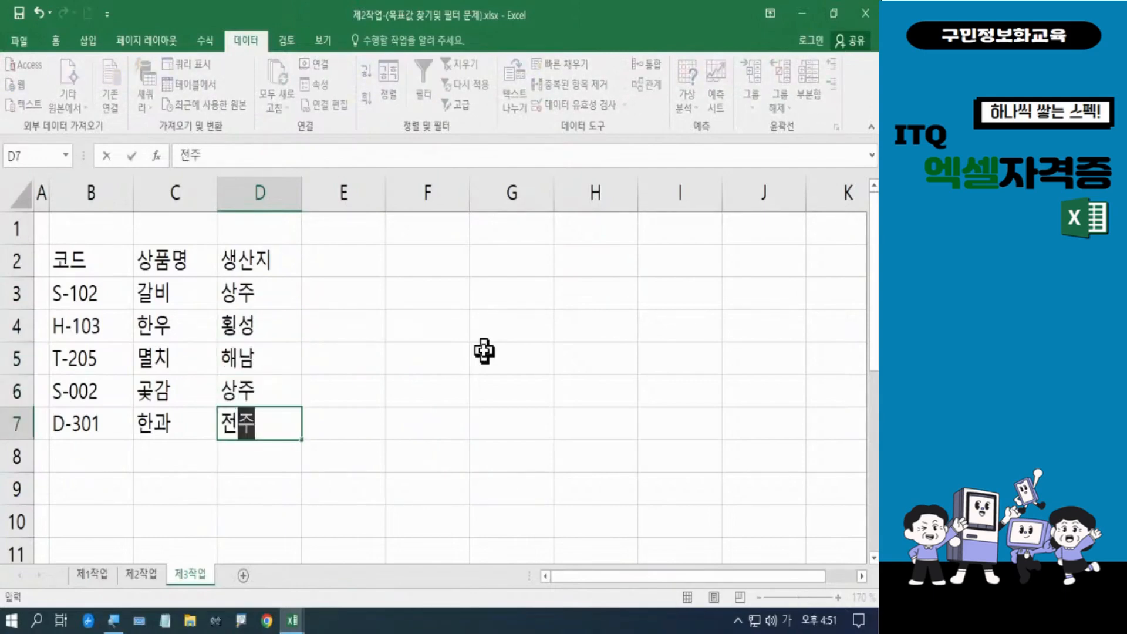
# Add a 판매단가 column in E2:E7 with the prices 80000, 95000, 40000, 15000 and 35000
pyautogui.click(347, 263)
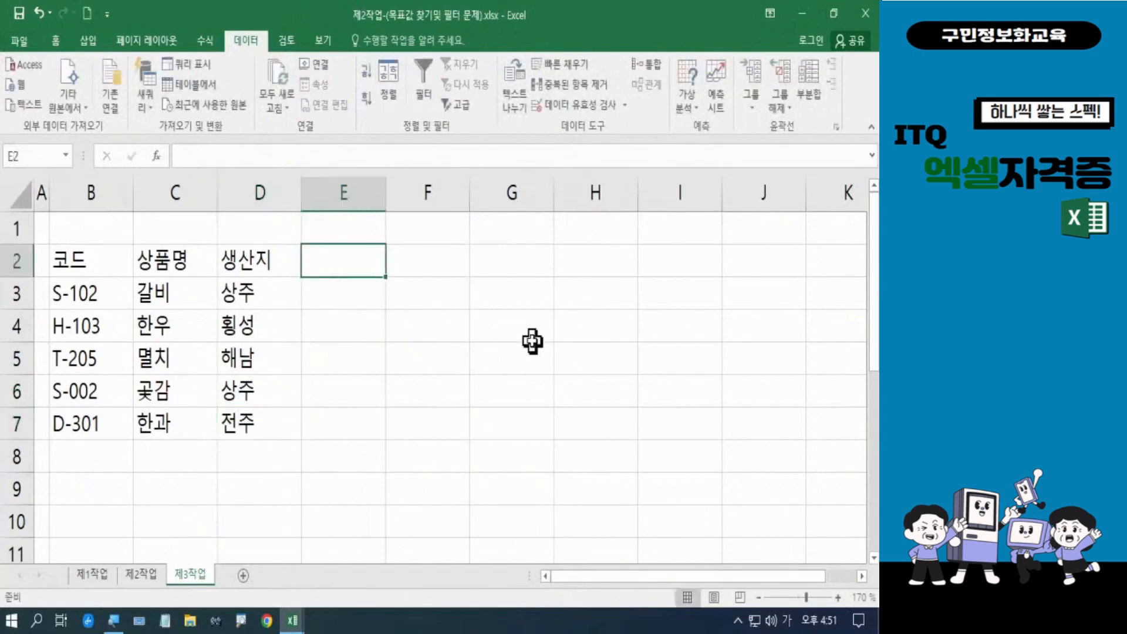
pyautogui.write('판매단가')
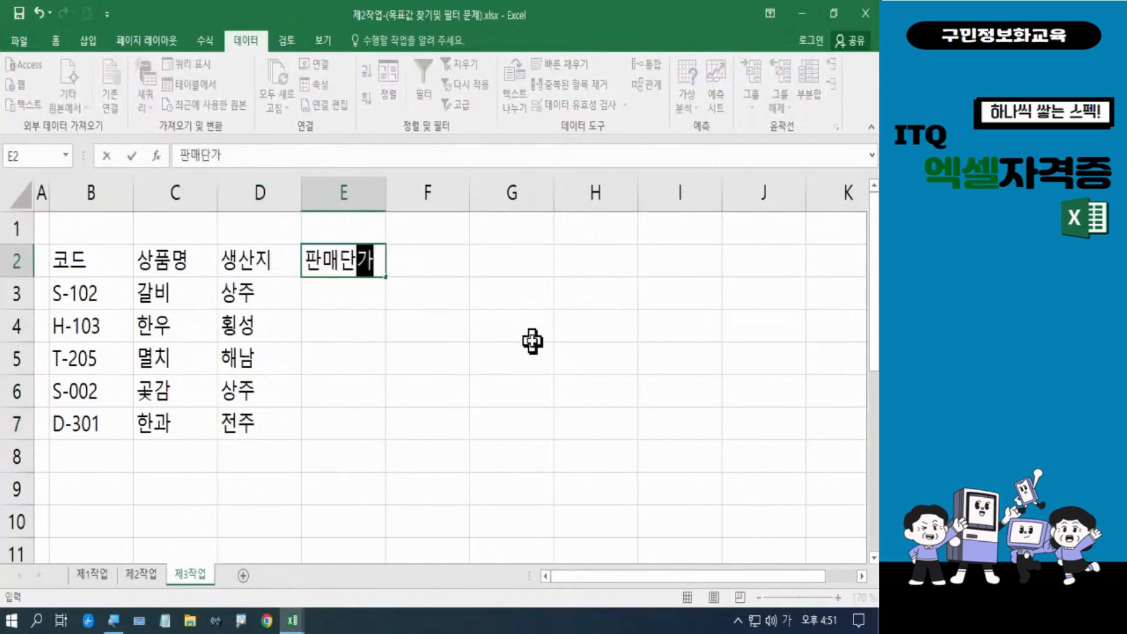
pyautogui.press('Return')
pyautogui.write('8')
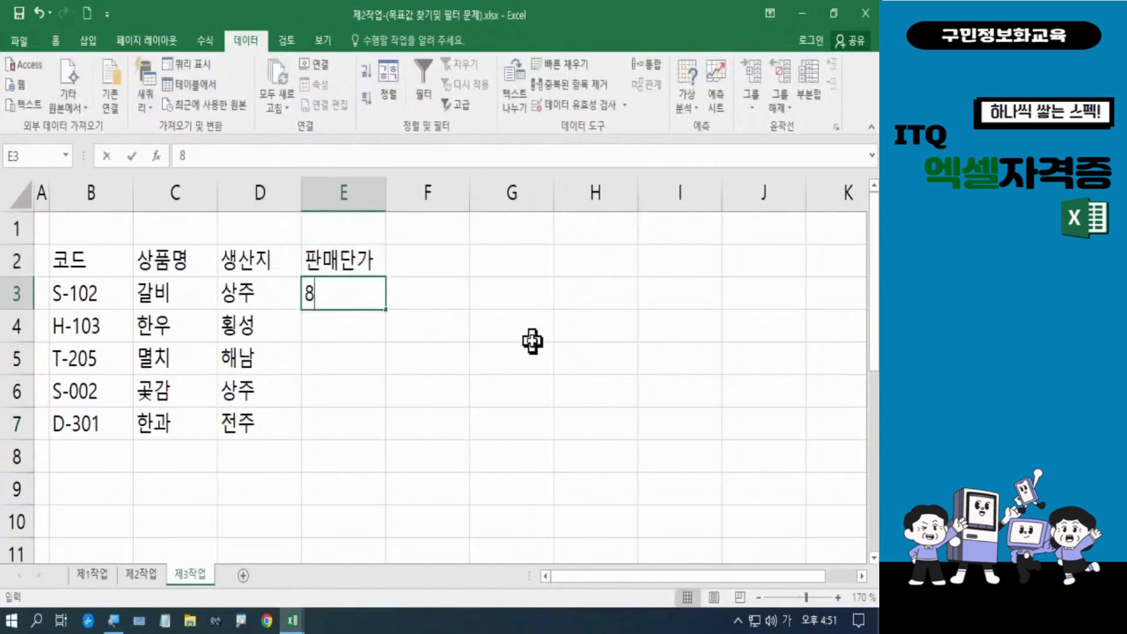
pyautogui.write('0000')
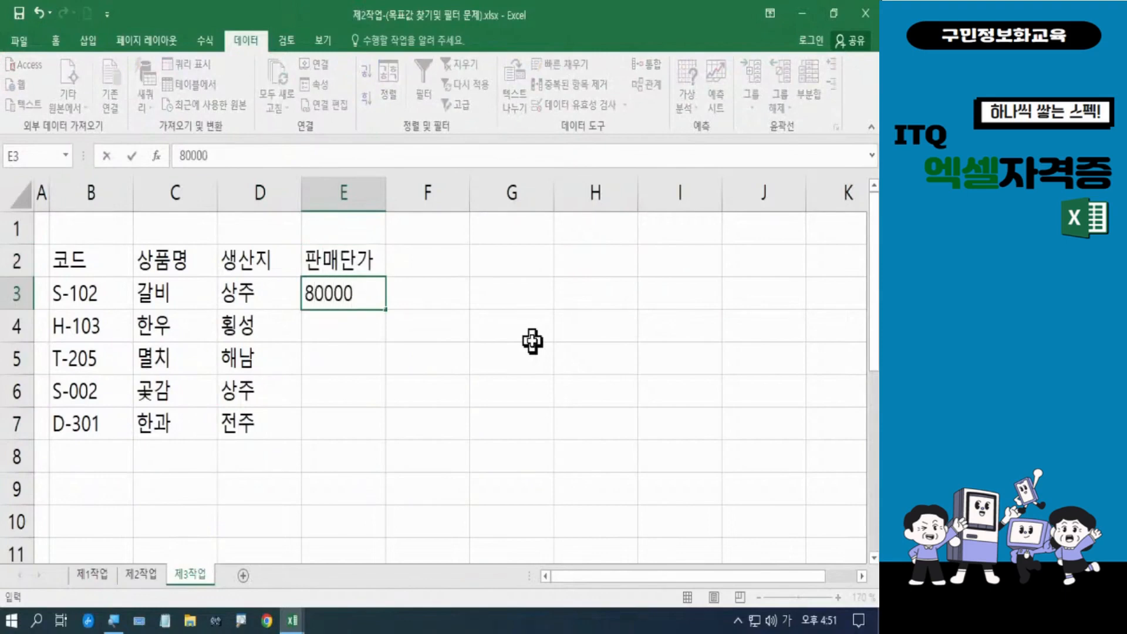
pyautogui.press('Return')
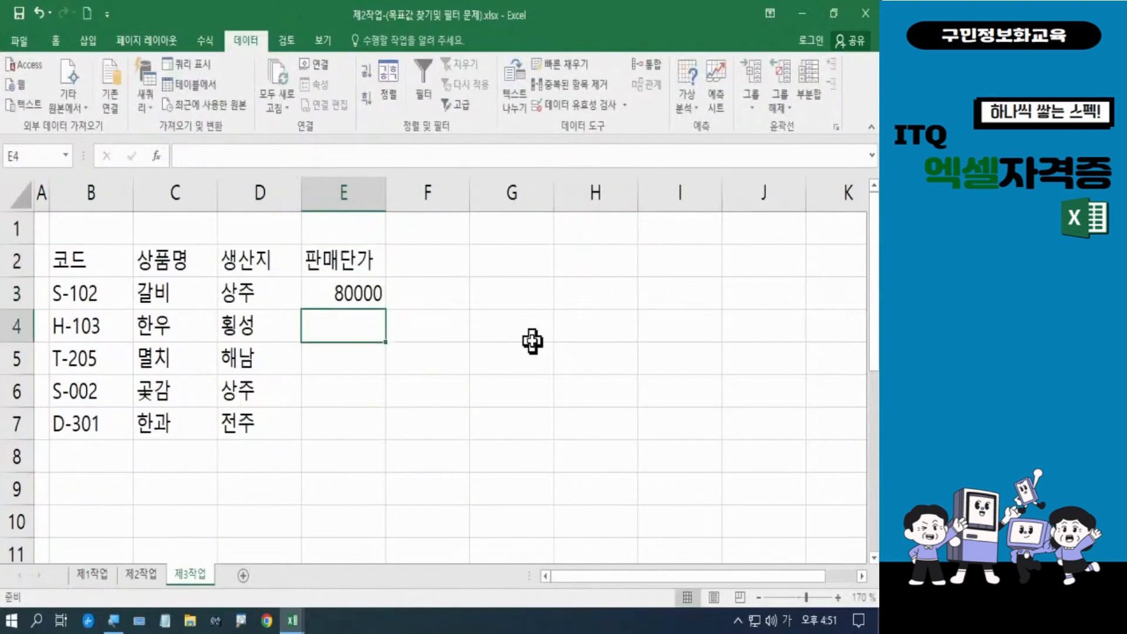
pyautogui.write('95000')
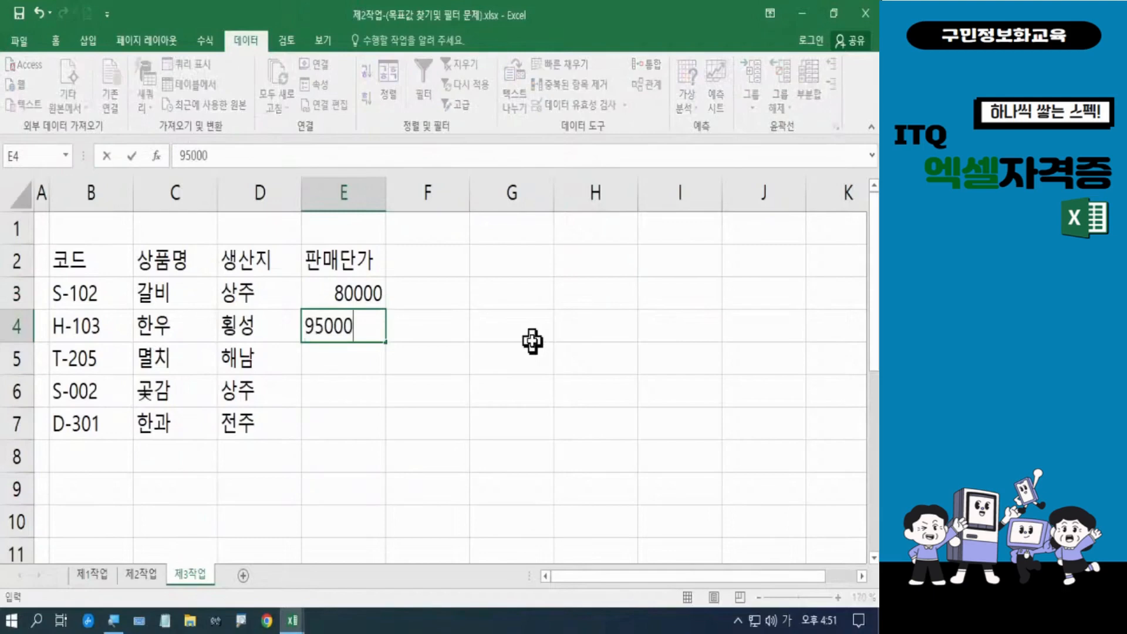
pyautogui.press('Return')
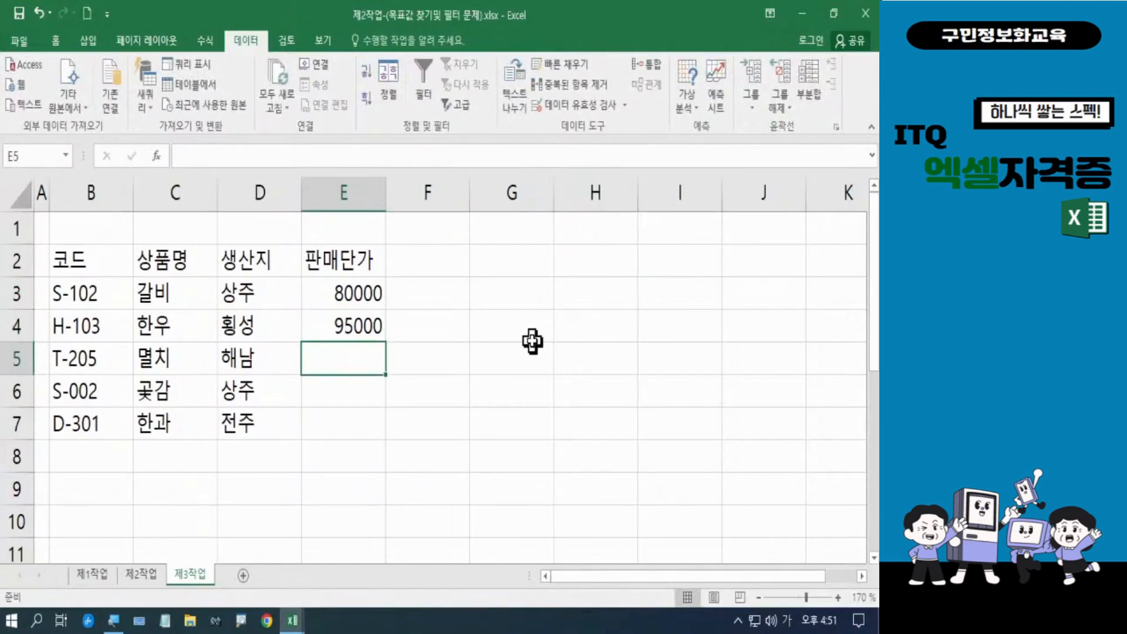
pyautogui.write('40000')
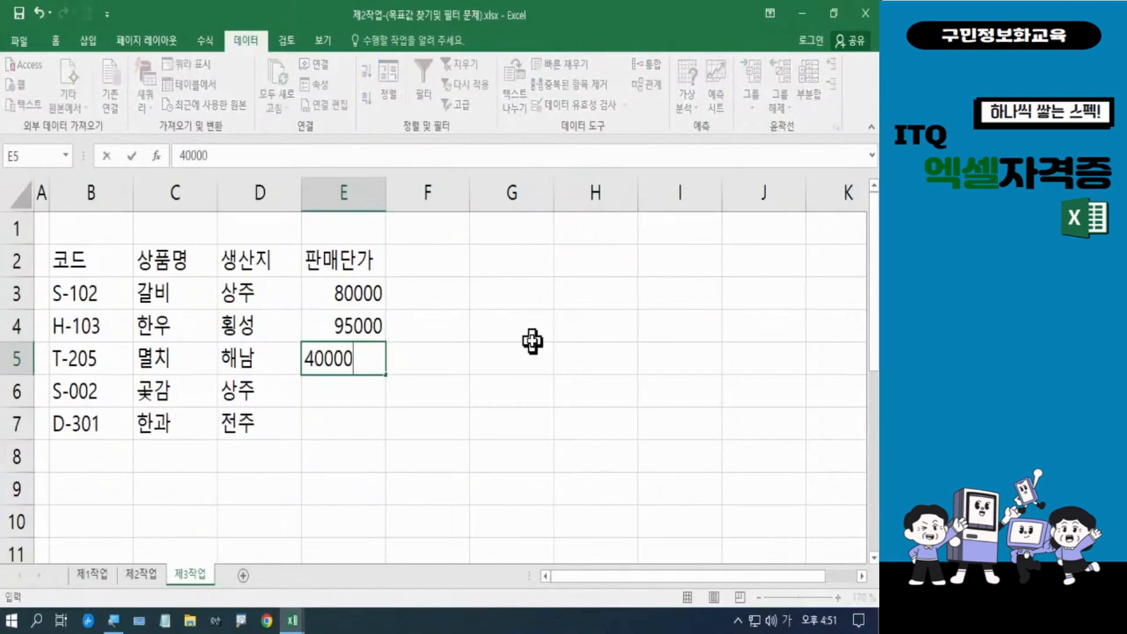
pyautogui.press('Return')
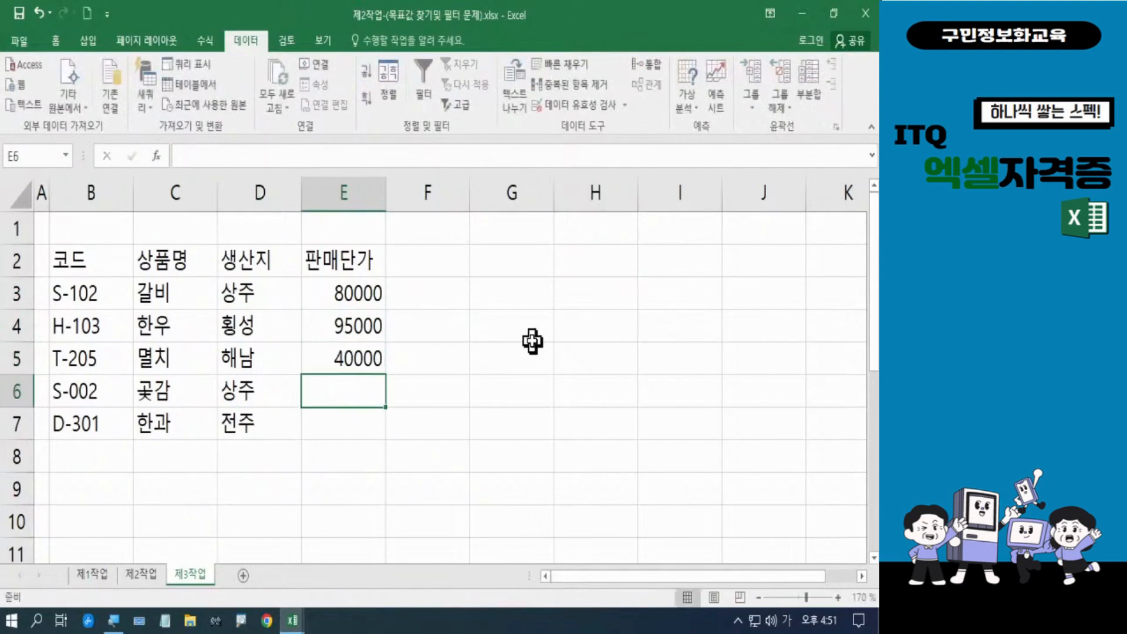
pyautogui.write('1500')
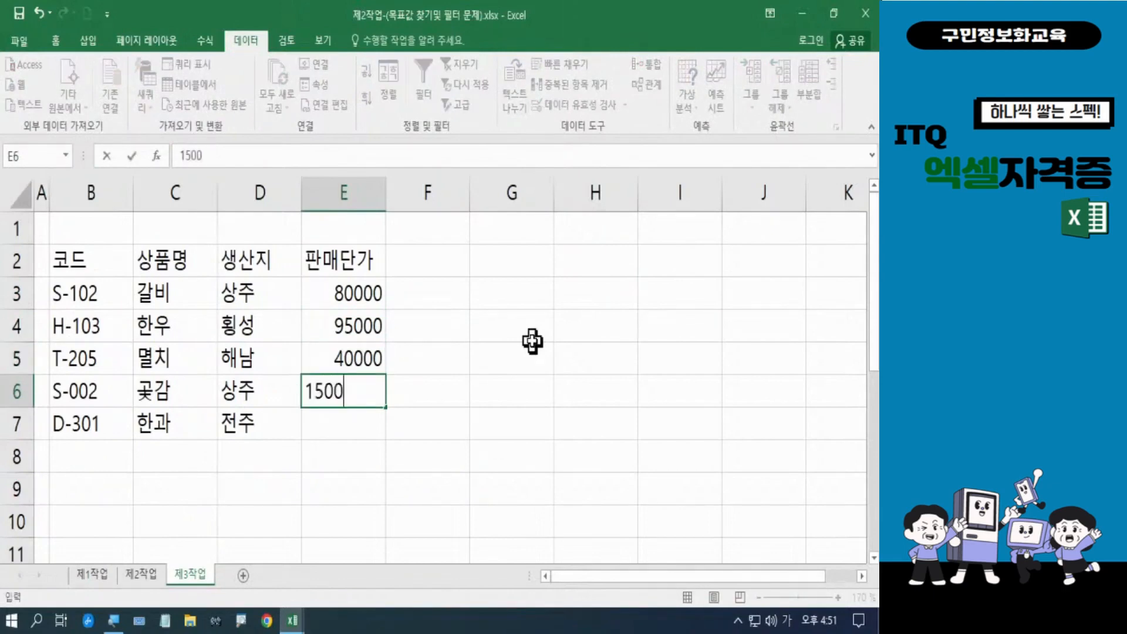
pyautogui.write('0')
pyautogui.press('Return')
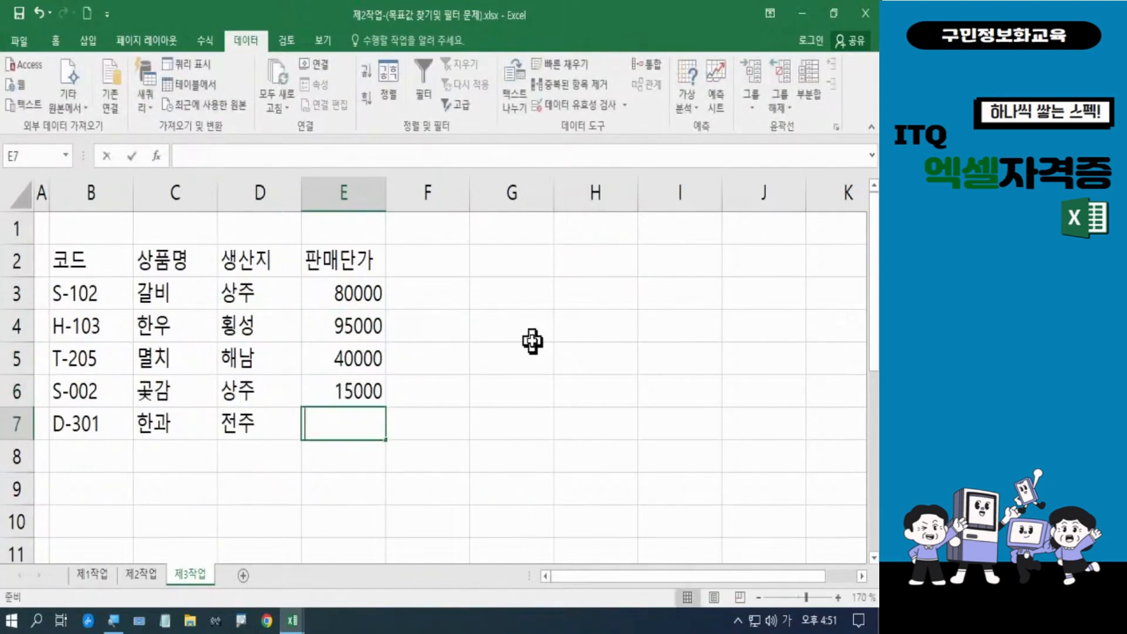
pyautogui.write('35000')
pyautogui.press('Return')
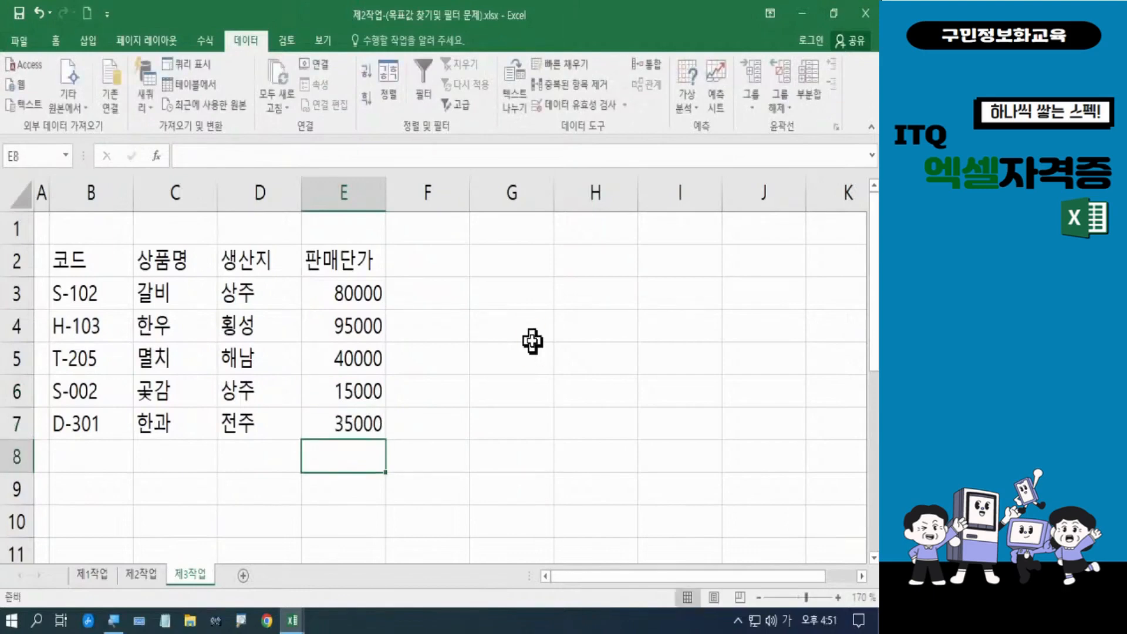
# Add a 판매개수 column in F2:F7 with the quantities 1200, 1800, 5200, 3000 and 7800
pyautogui.click(440, 257)
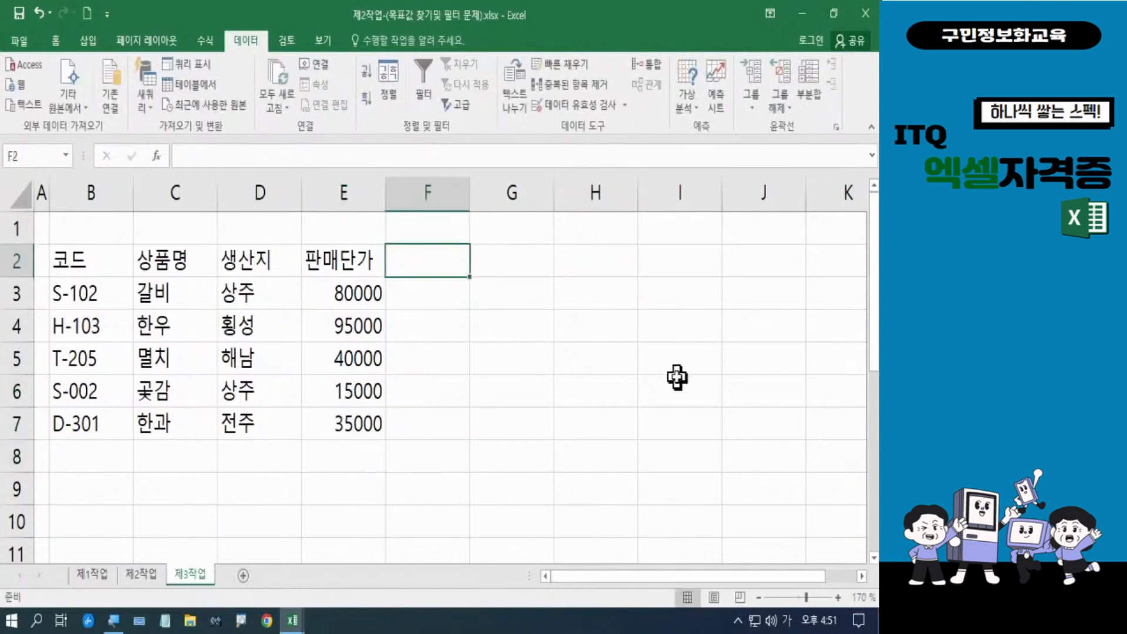
pyautogui.write('판매갯')
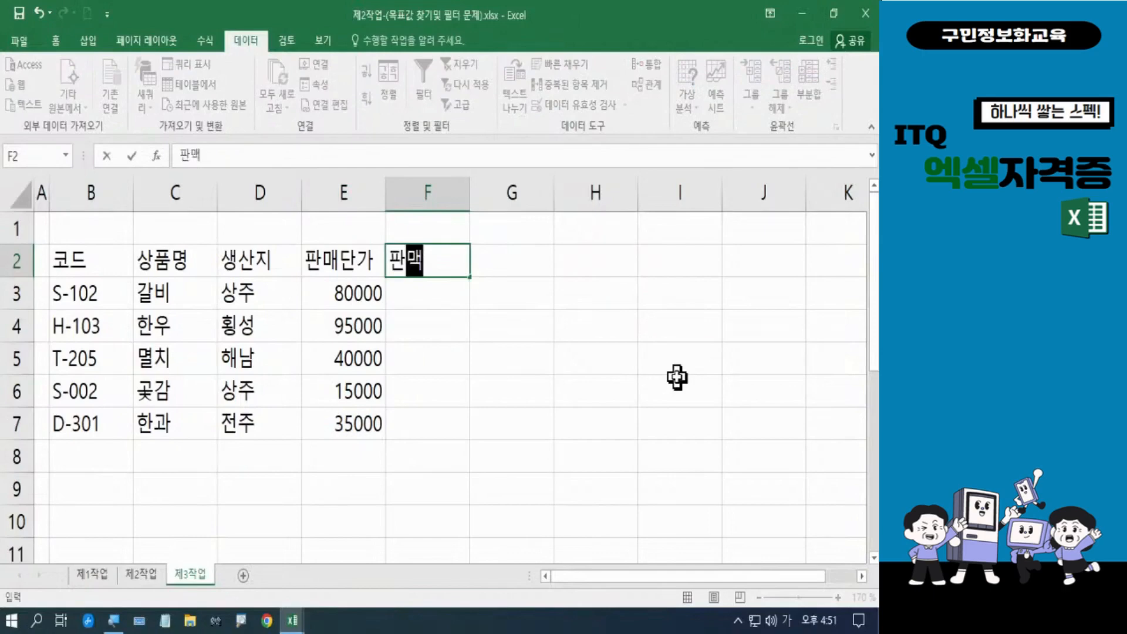
pyautogui.write('수')
pyautogui.press('Return')
pyautogui.write('1200')
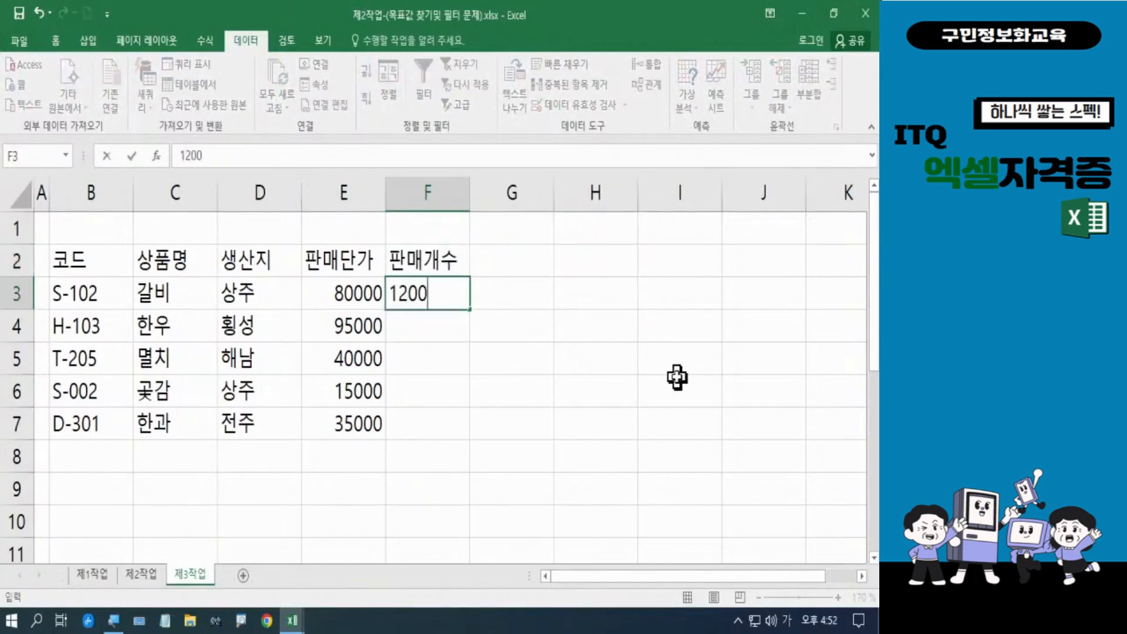
pyautogui.press('Return')
pyautogui.write('1800')
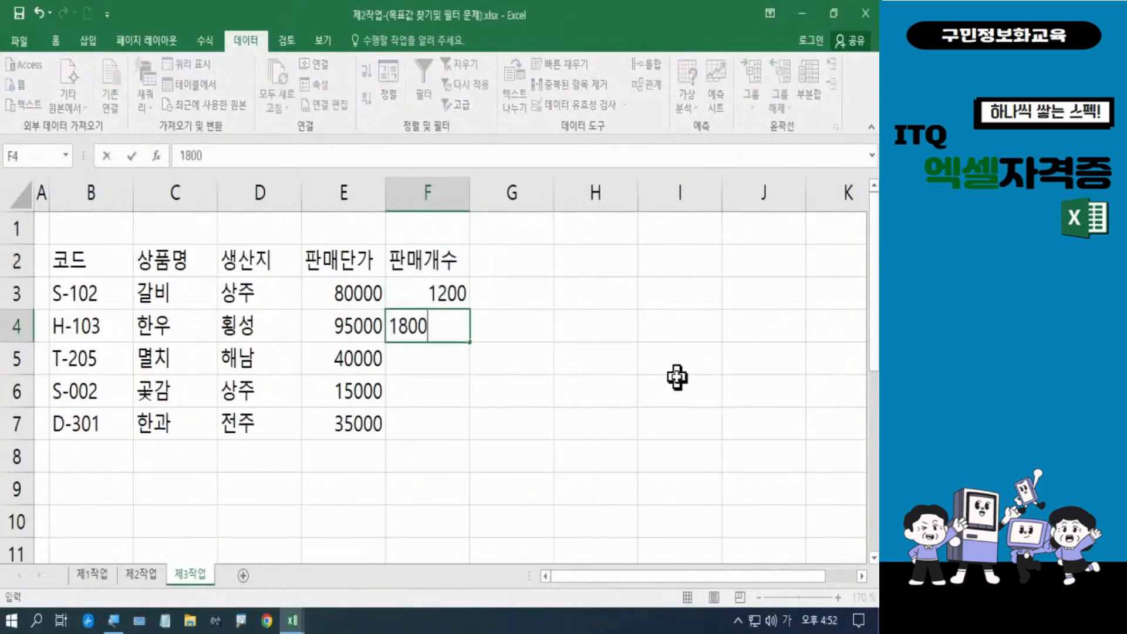
pyautogui.press('Return')
pyautogui.write('5200')
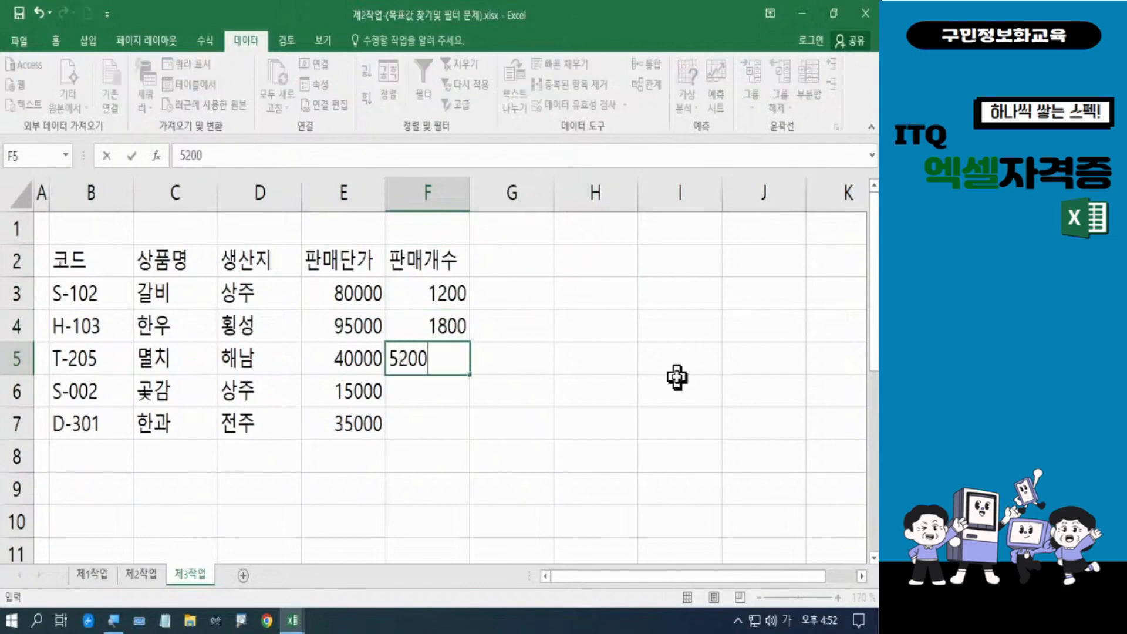
pyautogui.press('Return')
pyautogui.write('3000')
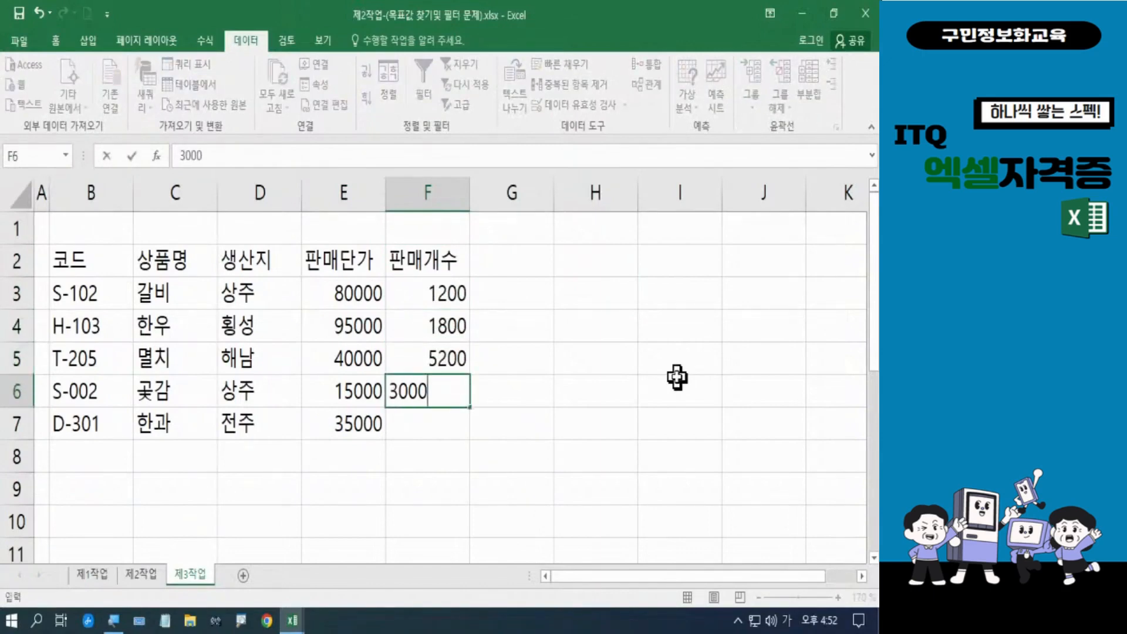
pyautogui.press('Return')
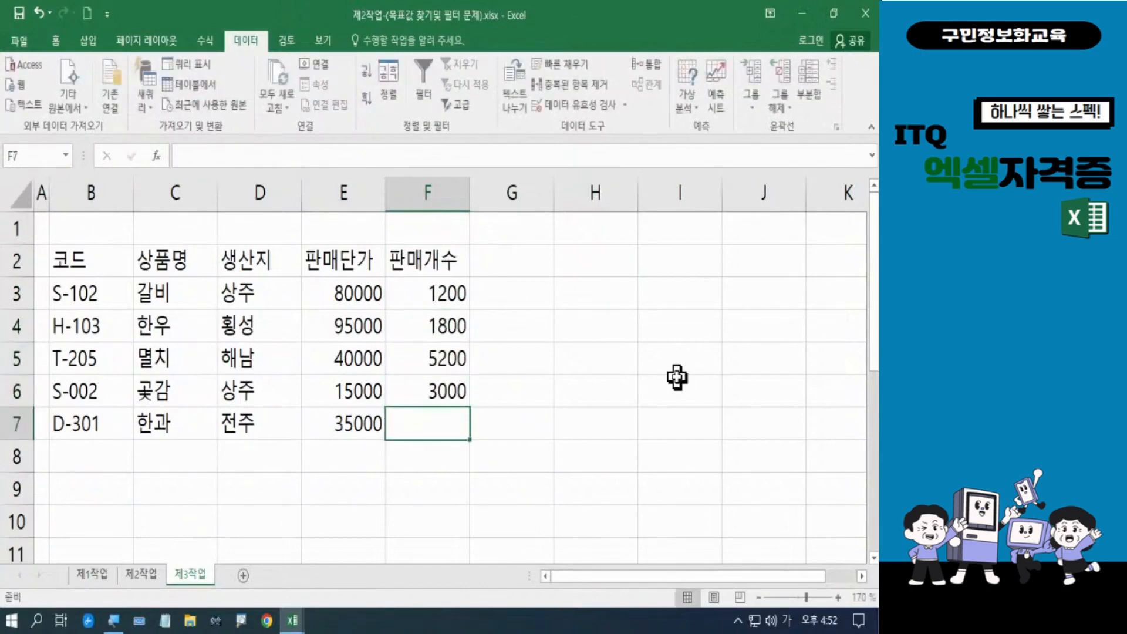
pyautogui.write('7800')
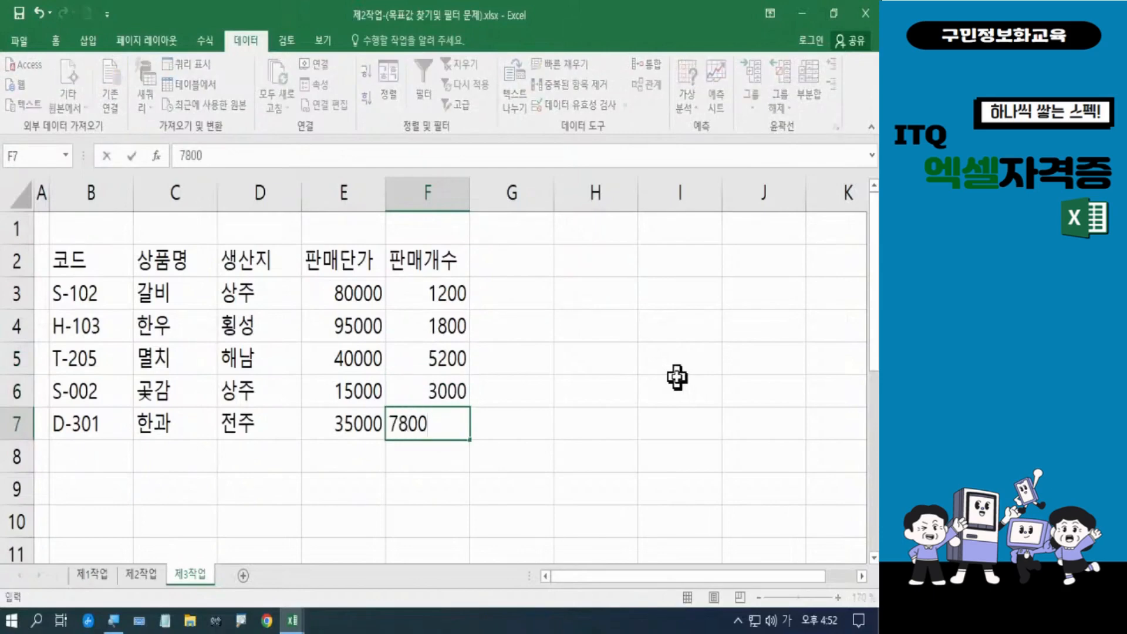
pyautogui.press('Return')
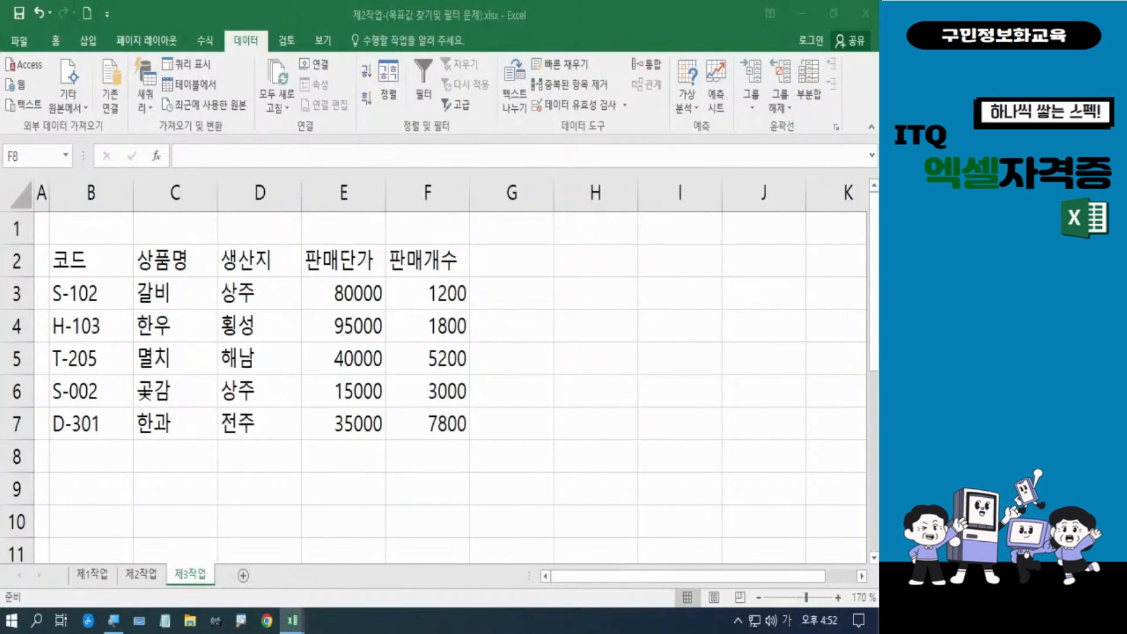
# Re-enter the product name in C6 as 곶감
pyautogui.press('Hangul')
pyautogui.press('Hangul')
pyautogui.press('Hangul')
pyautogui.press('Hangul')
pyautogui.click(176, 390)
pyautogui.write('곶')
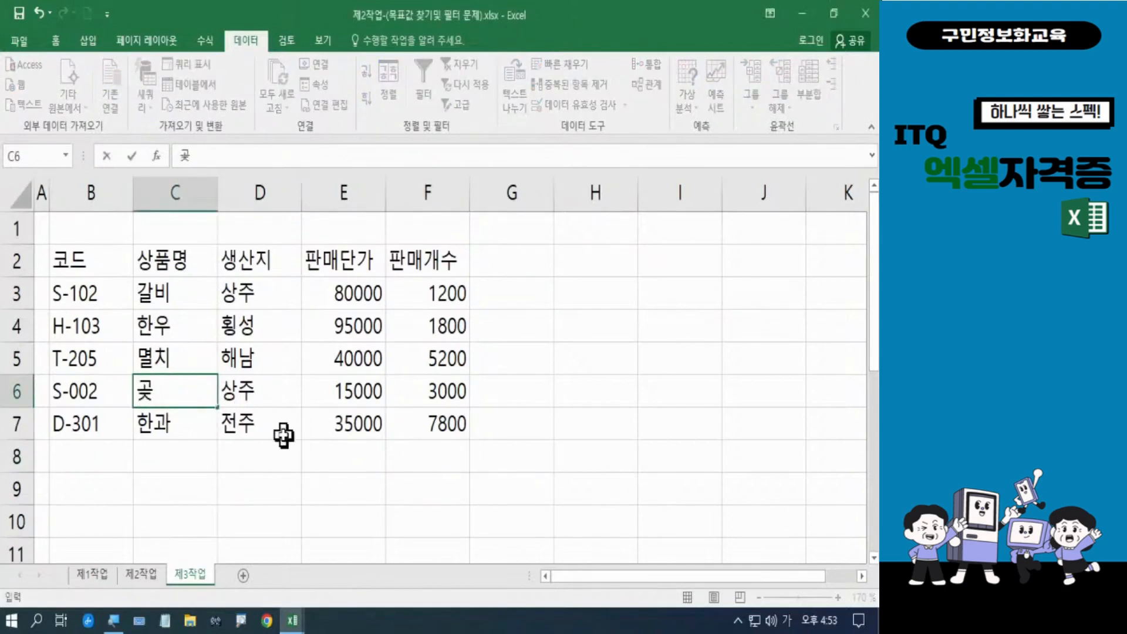
pyautogui.write('감')
pyautogui.press('Return')
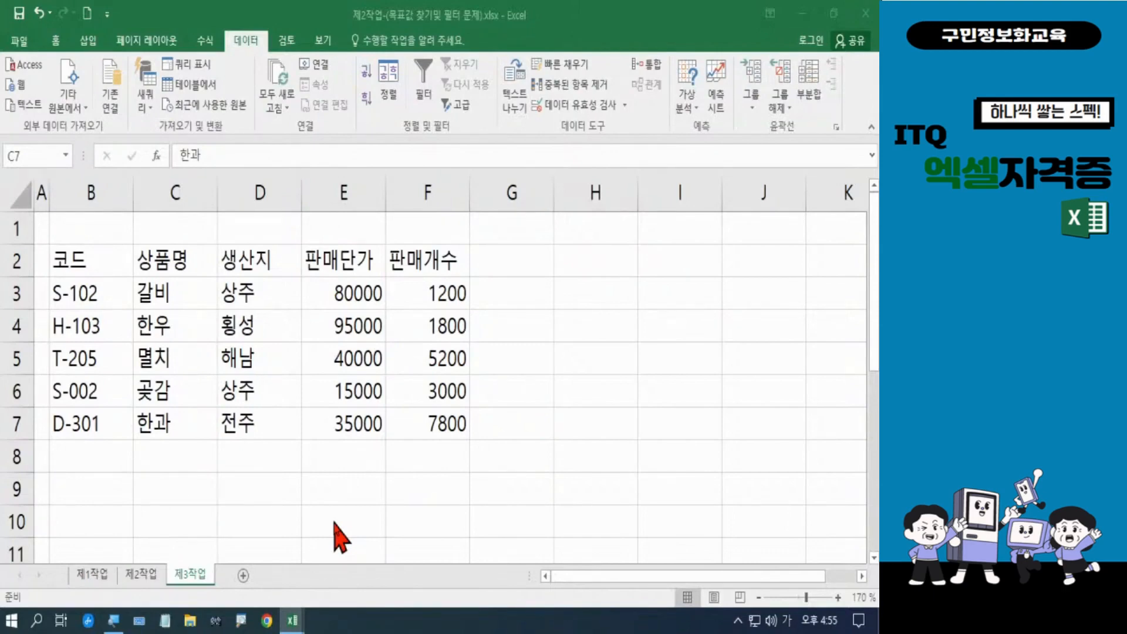
# Merge and center cells B8:E8 below the product table
pyautogui.click(96, 458)
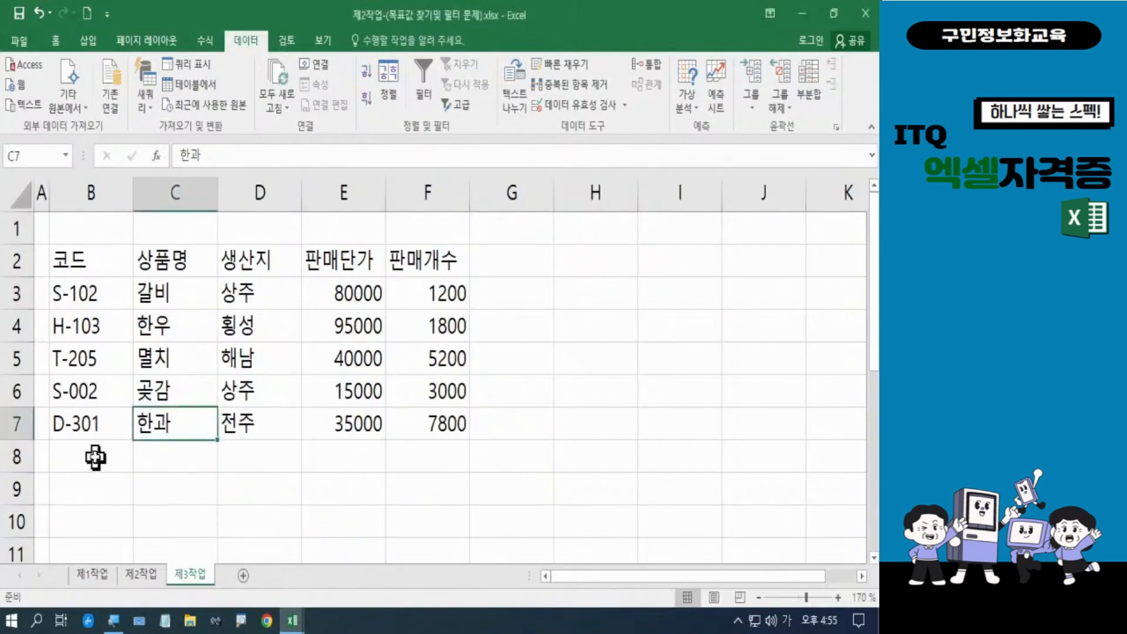
pyautogui.click(96, 457)
pyautogui.moveTo(96, 458); pyautogui.dragTo(315, 457)
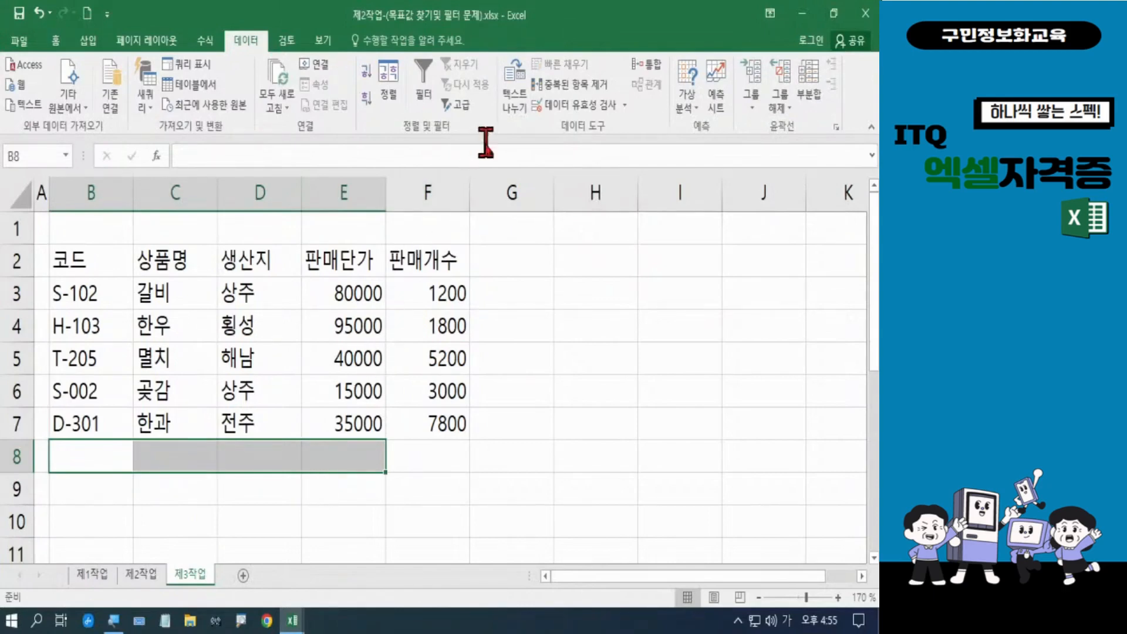
pyautogui.click(59, 41)
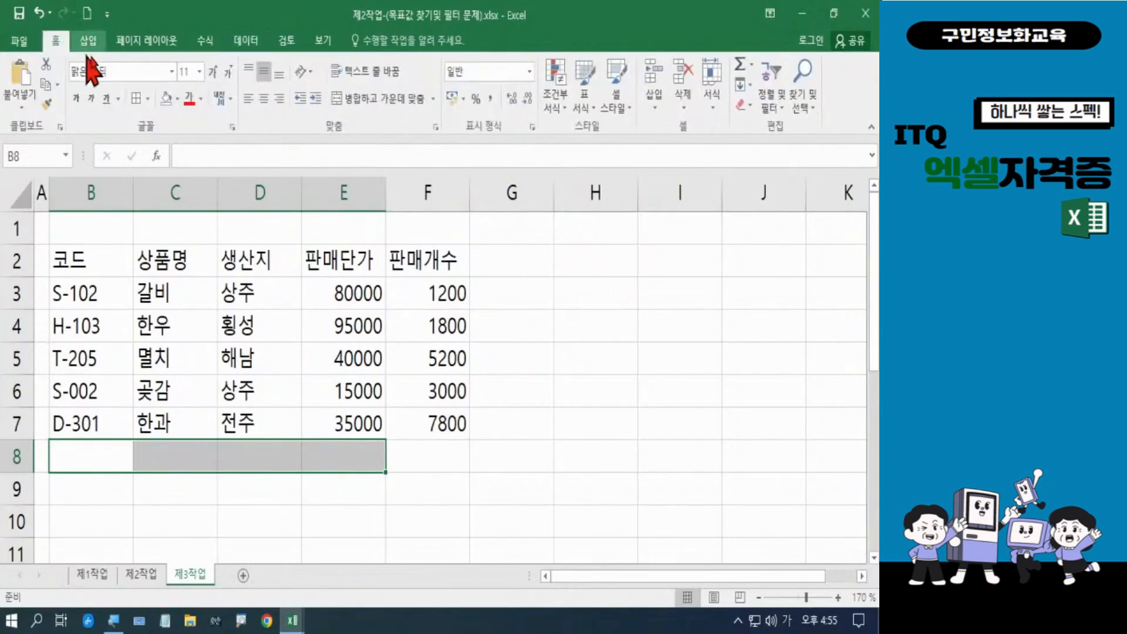
pyautogui.click(386, 98)
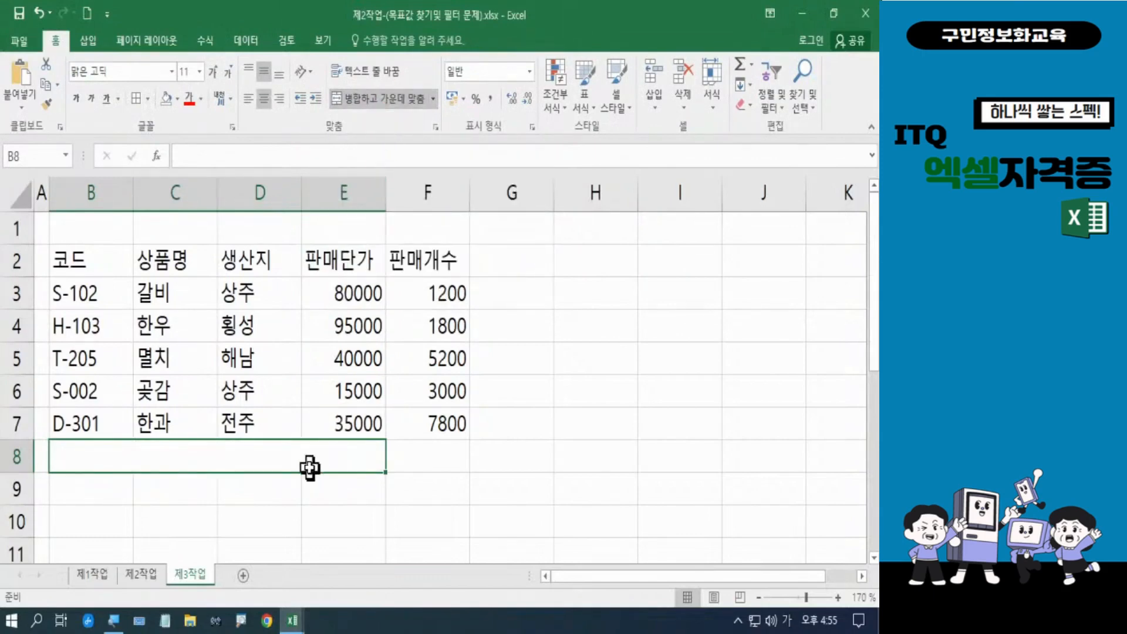
# Enter the label 상주 지역 판매개수 평균 in the merged cell B8
pyautogui.write('상주')
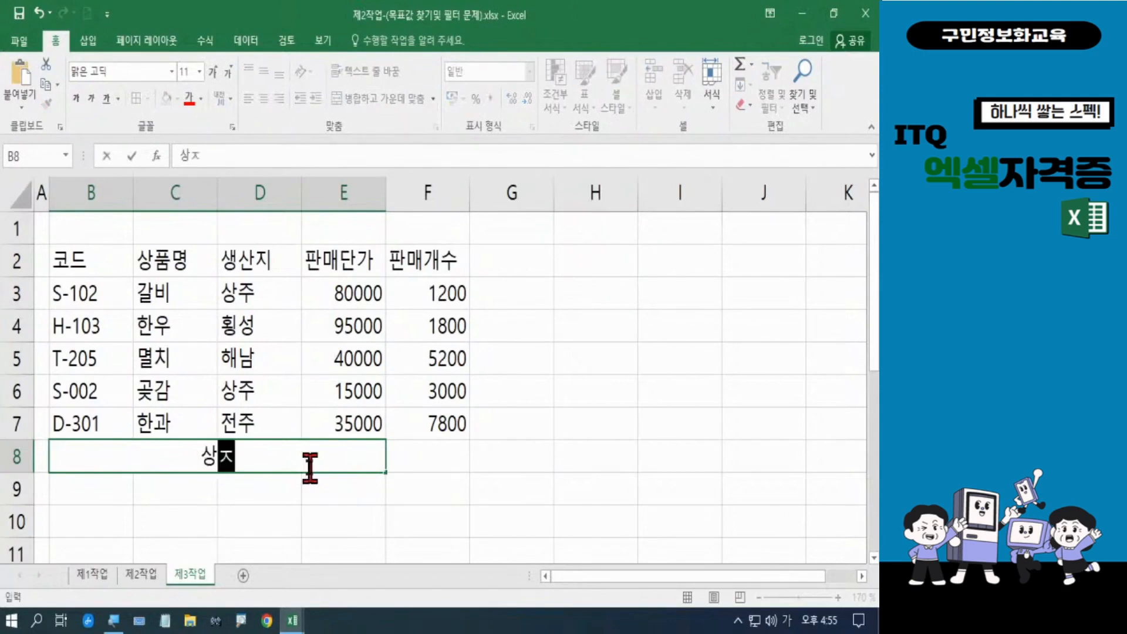
pyautogui.write(' 지역')
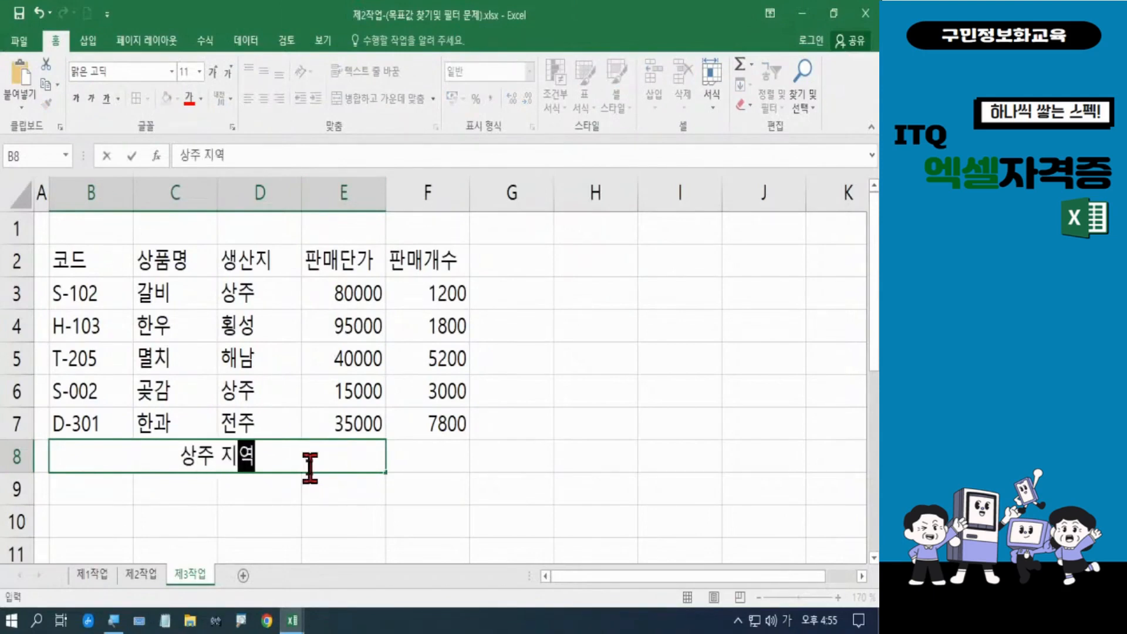
pyautogui.write(' ㅍ판매')
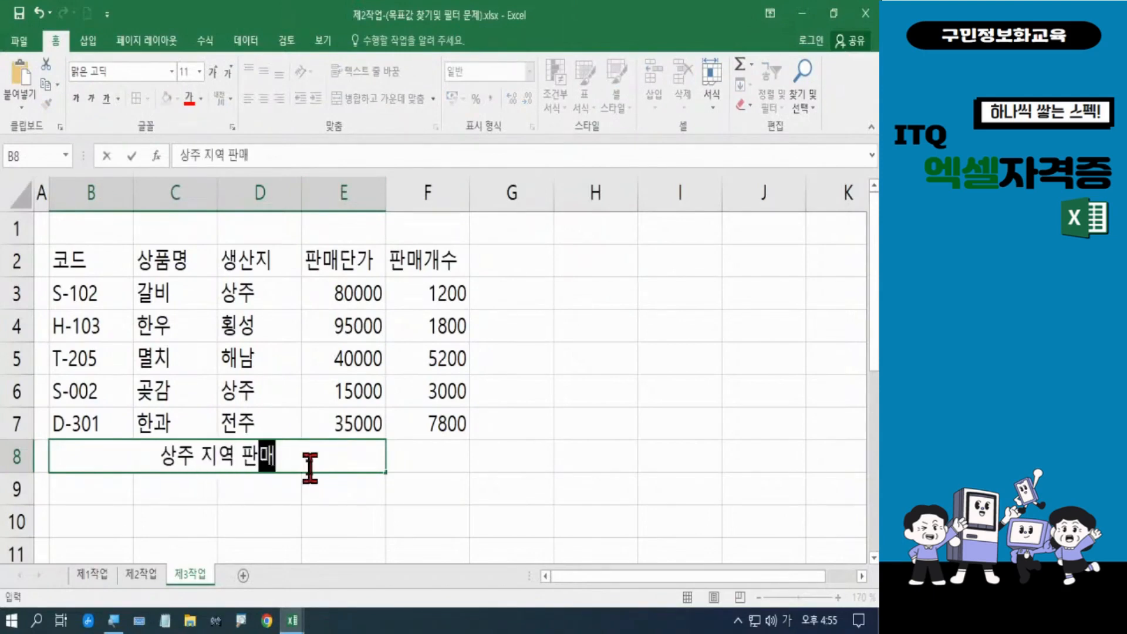
pyautogui.write('갯수')
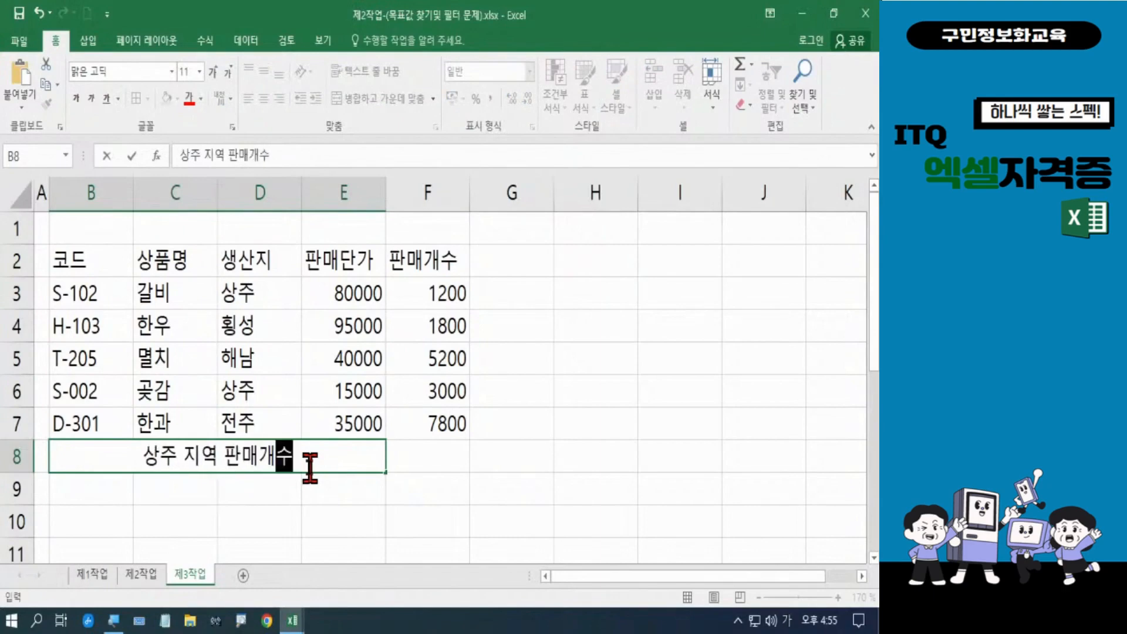
pyautogui.write(' 펴ㅇ균')
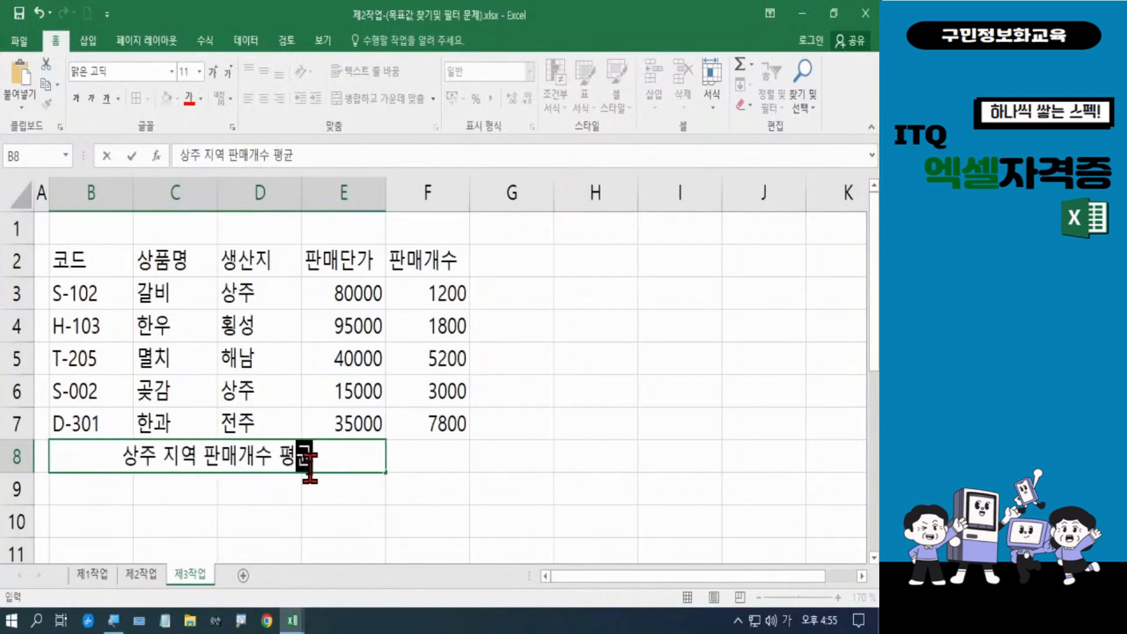
pyautogui.press('Return')
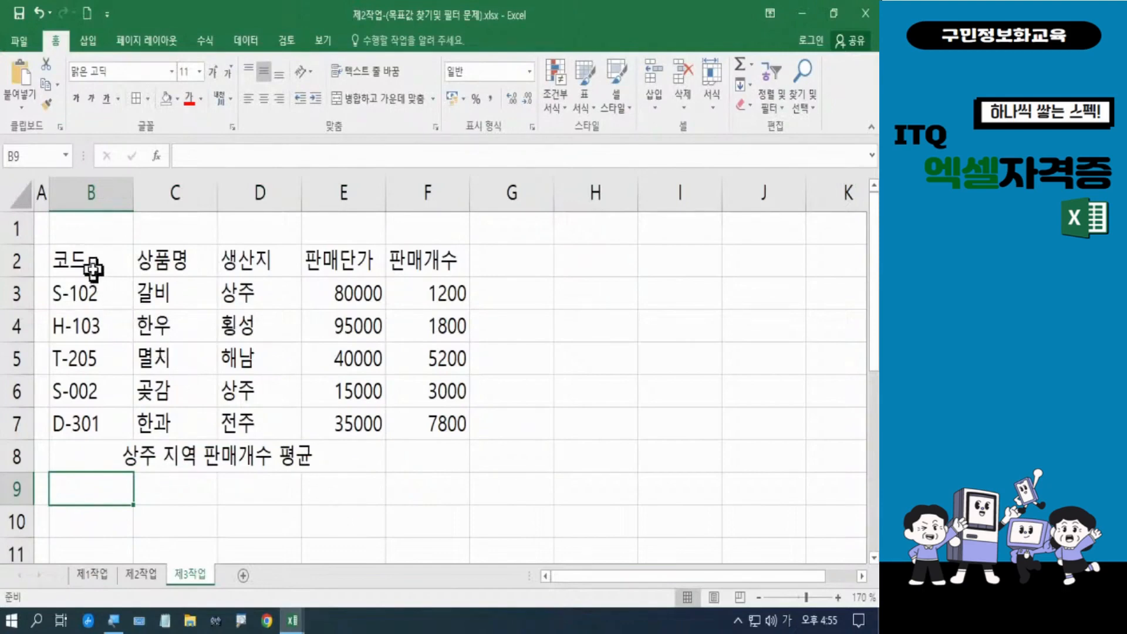
# Apply all borders to the product table B2:F8
pyautogui.moveTo(92, 269)
pyautogui.mouseDown()
pyautogui.moveTo(191, 375)
pyautogui.moveTo(423, 441)
pyautogui.mouseUp()
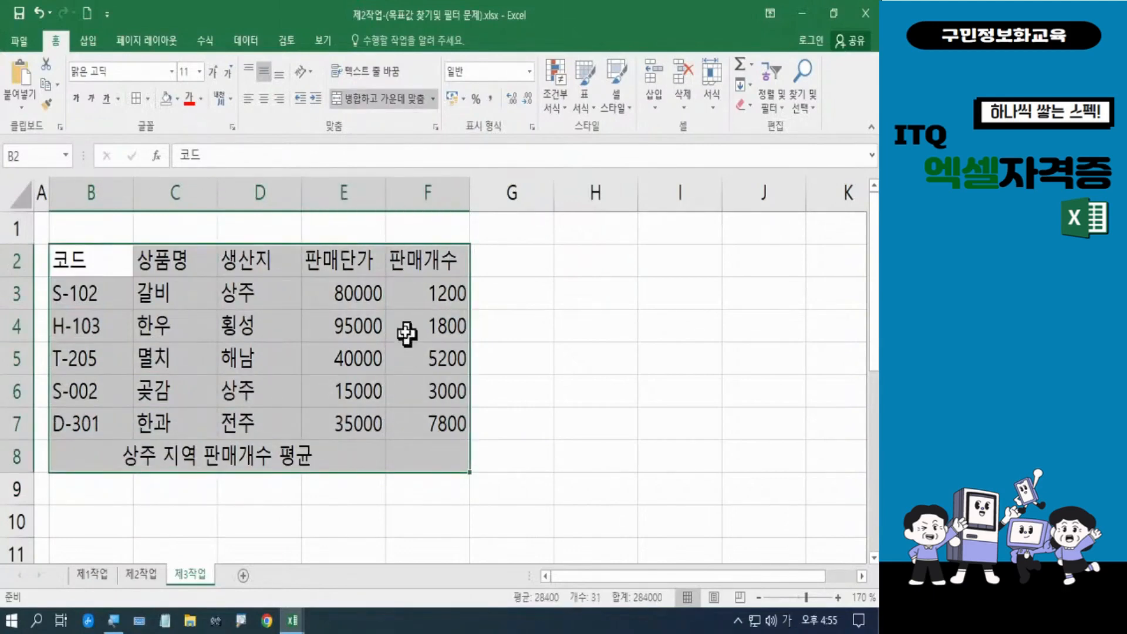
pyautogui.click(136, 98)
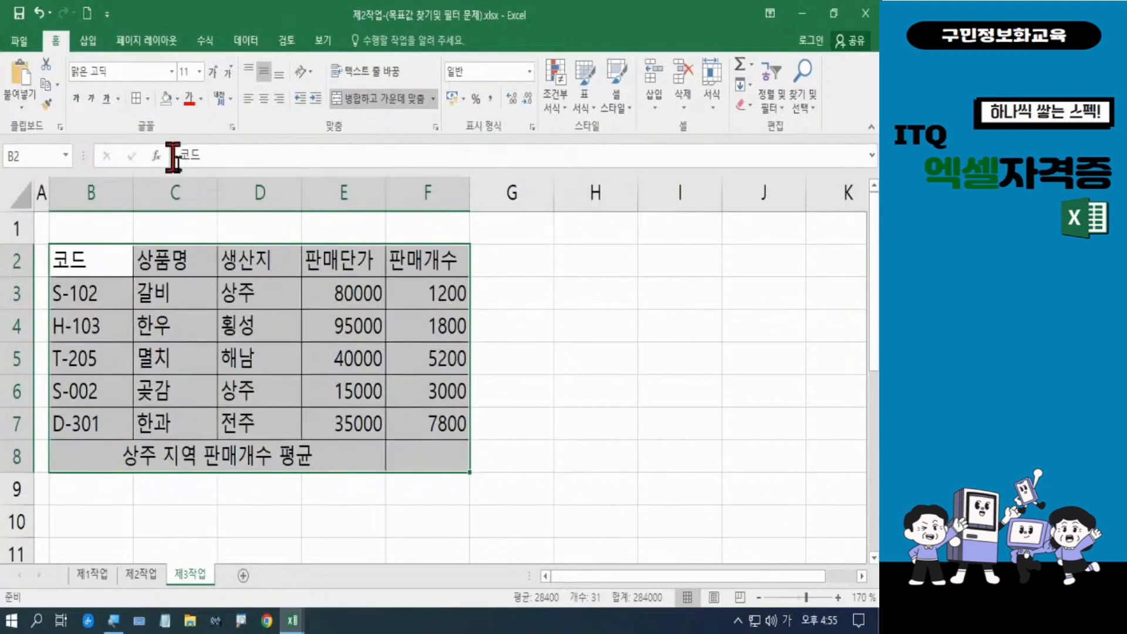
pyautogui.click(623, 427)
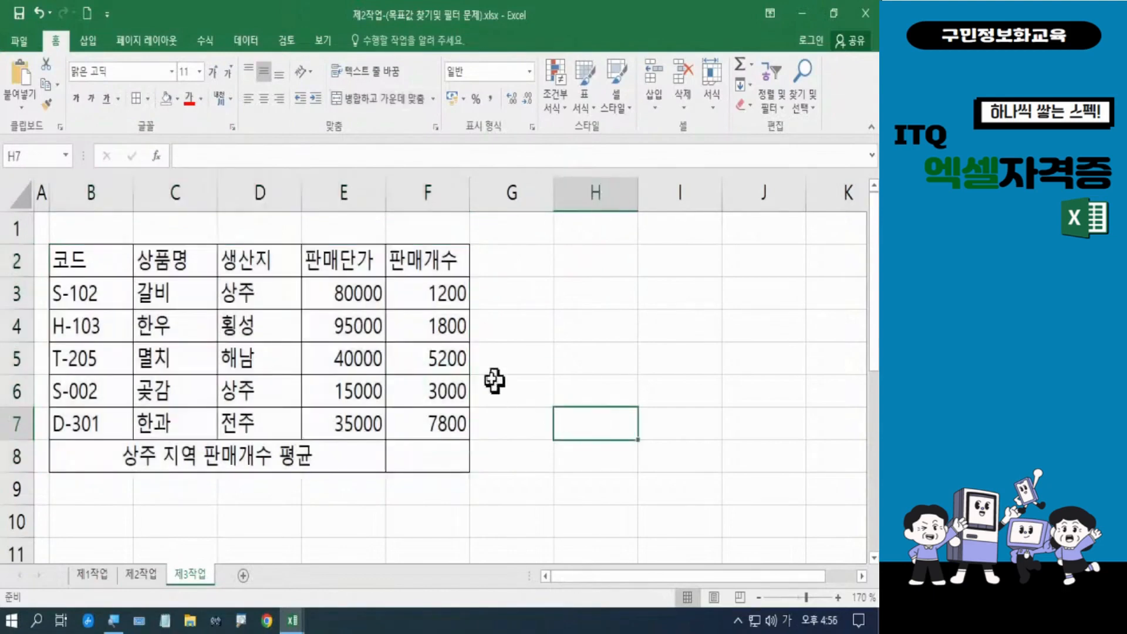
# Format the prices and quantities in E3:F7 with the comma style
pyautogui.moveTo(351, 294); pyautogui.dragTo(414, 418)
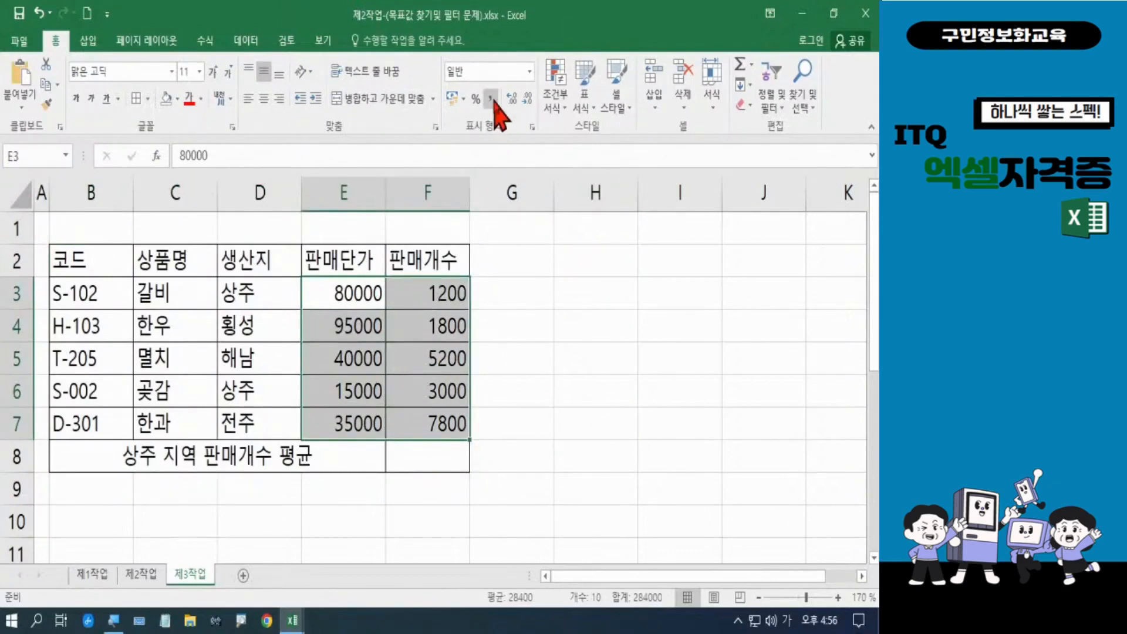
pyautogui.hotkey('ctrl', 'q')
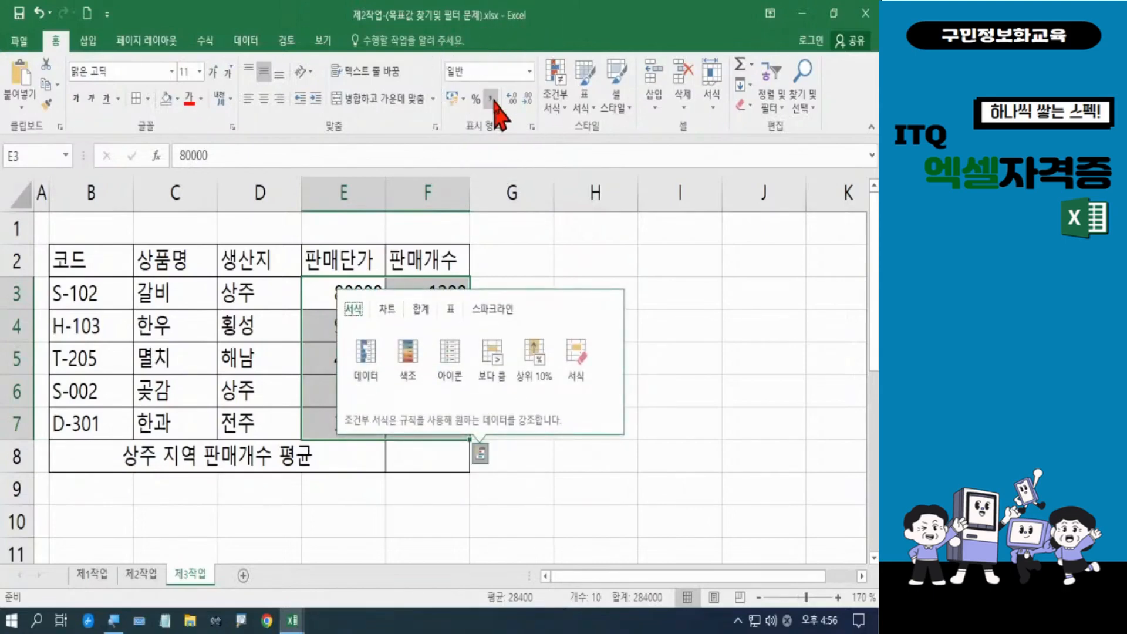
pyautogui.click(492, 99)
pyautogui.click(491, 99)
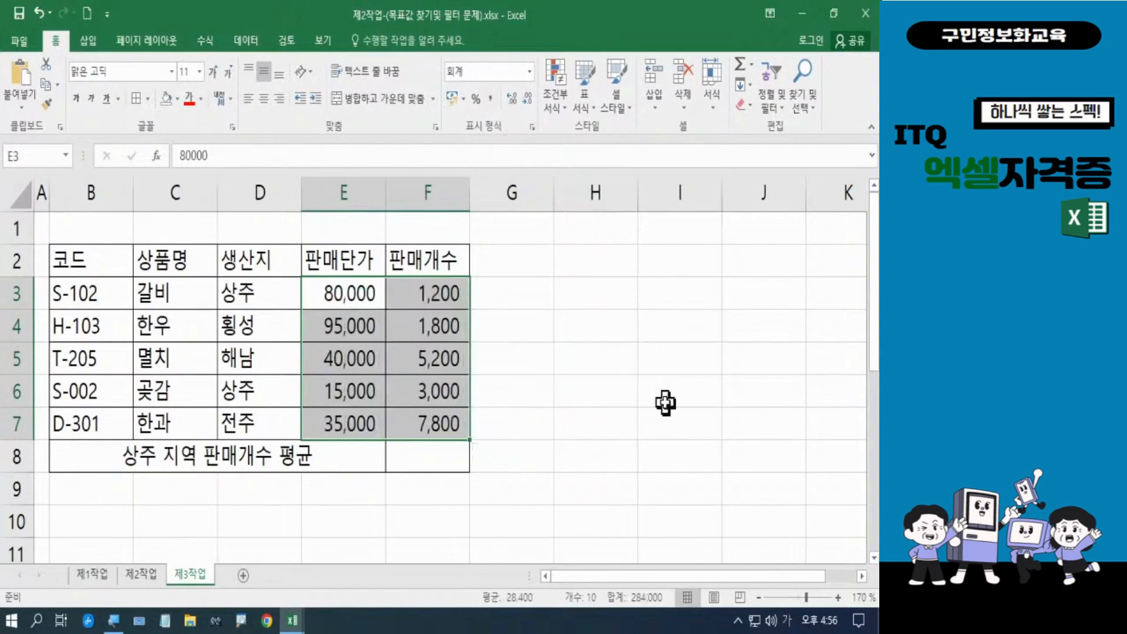
# Start a DAVERAGE formula in F8 with B2:F7 as its database argument
pyautogui.click(437, 463)
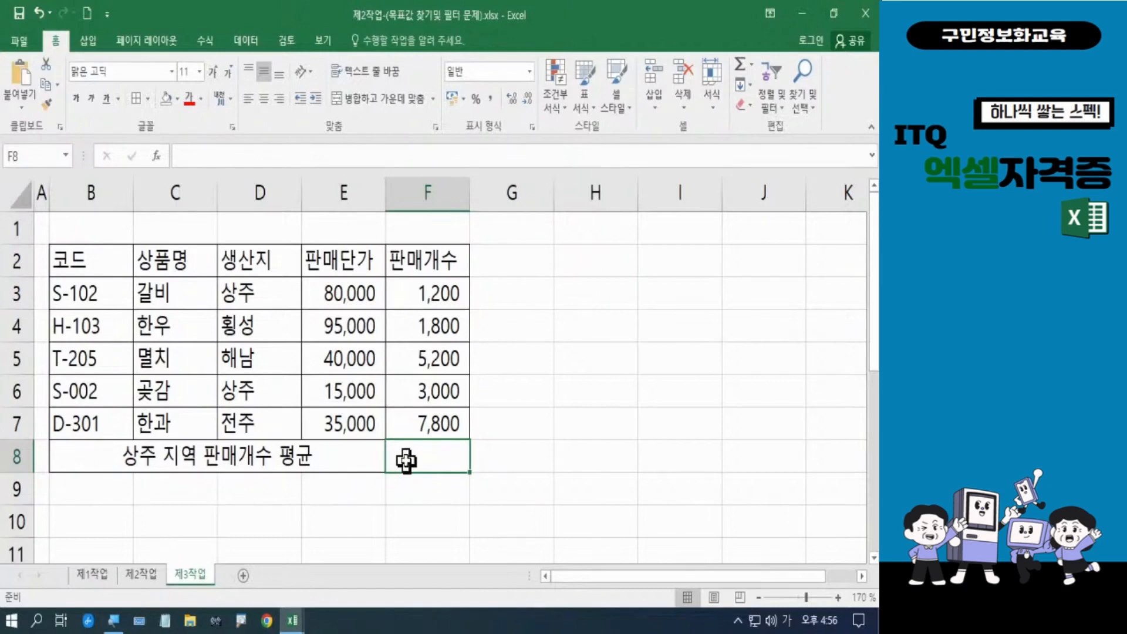
pyautogui.write('=')
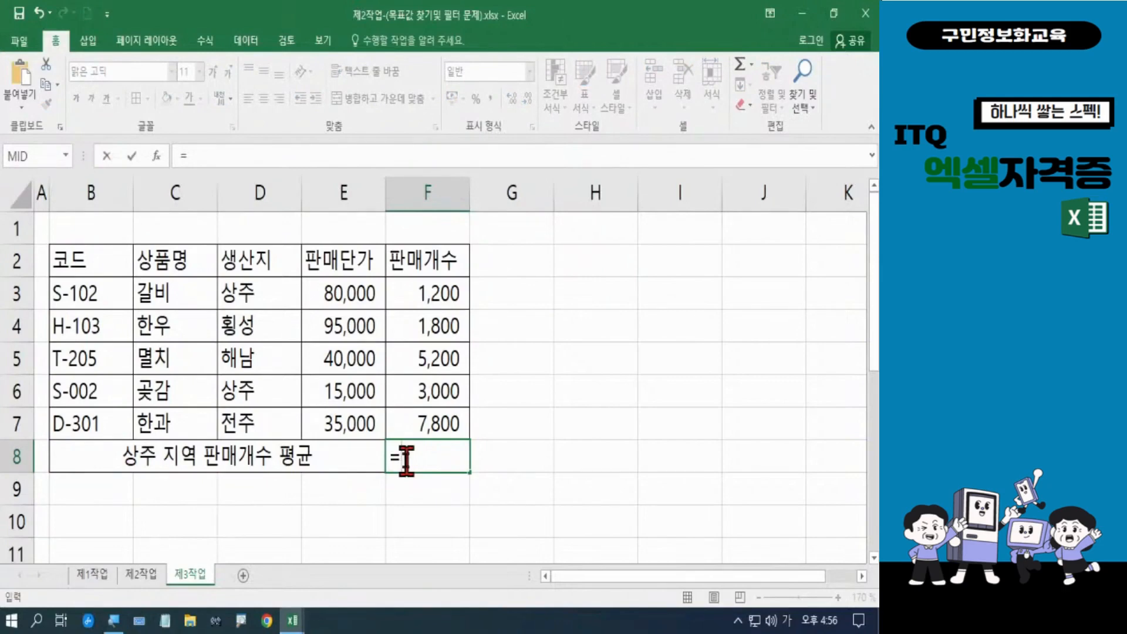
pyautogui.write('ㅇ')
pyautogui.press('BackSpace')
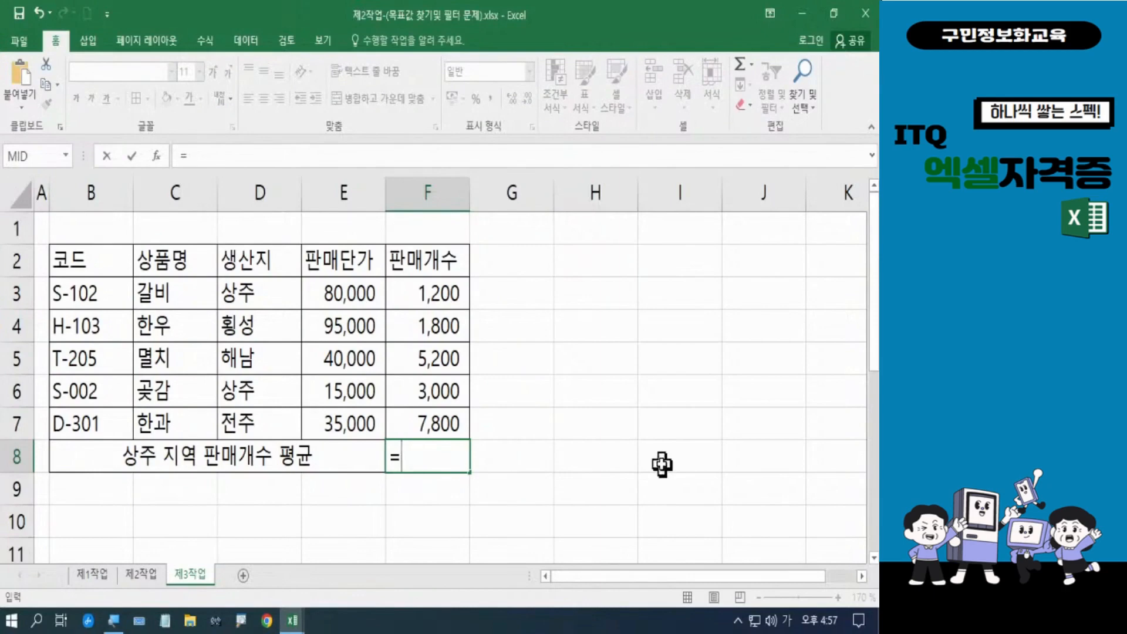
pyautogui.press('Hangul')
pyautogui.write('d')
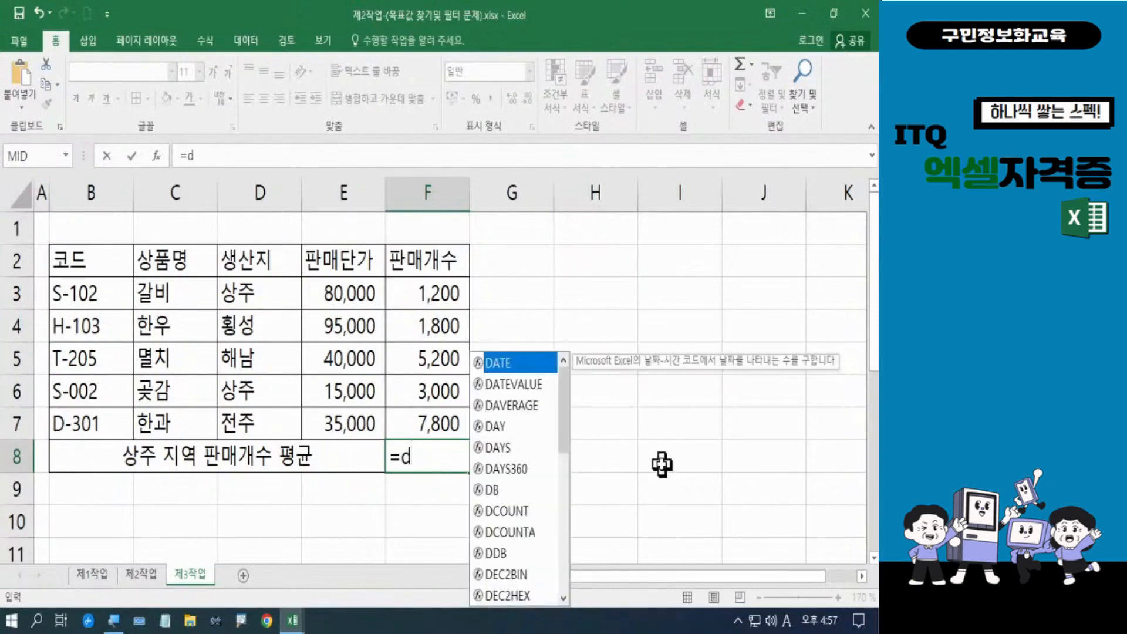
pyautogui.write('aver')
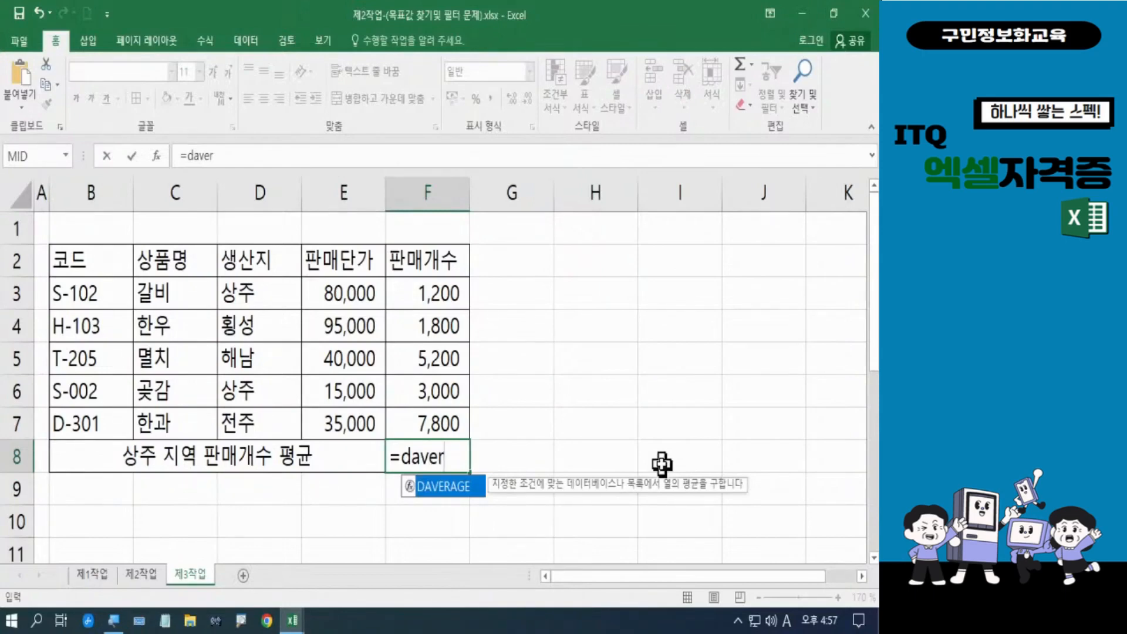
pyautogui.press('Tab')
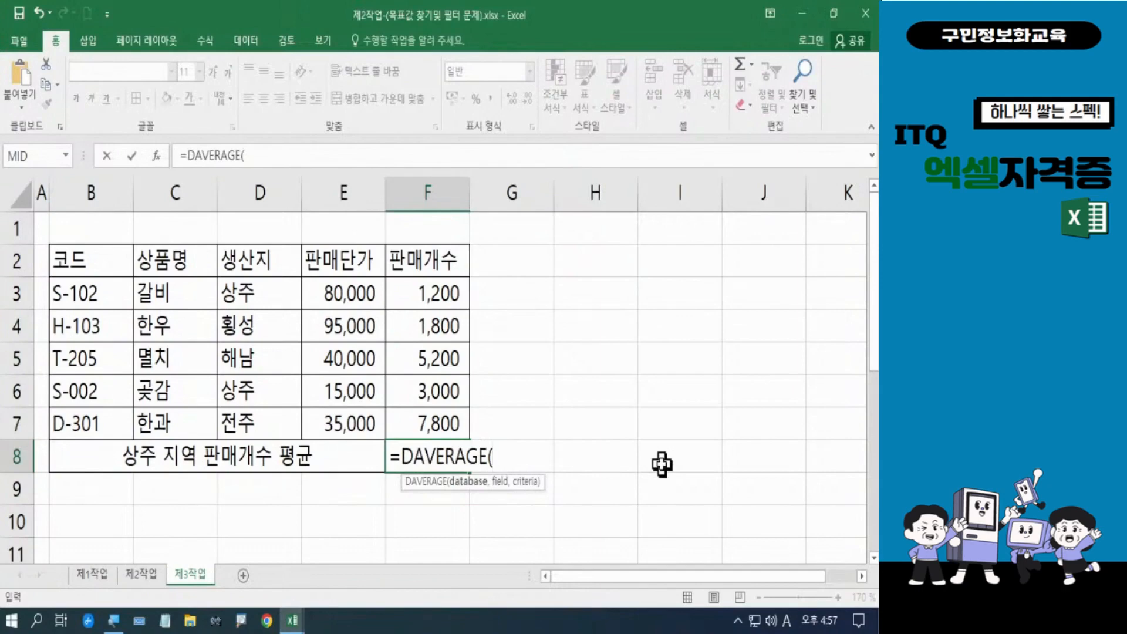
pyautogui.click(88, 260)
pyautogui.moveTo(88, 259); pyautogui.dragTo(413, 417)
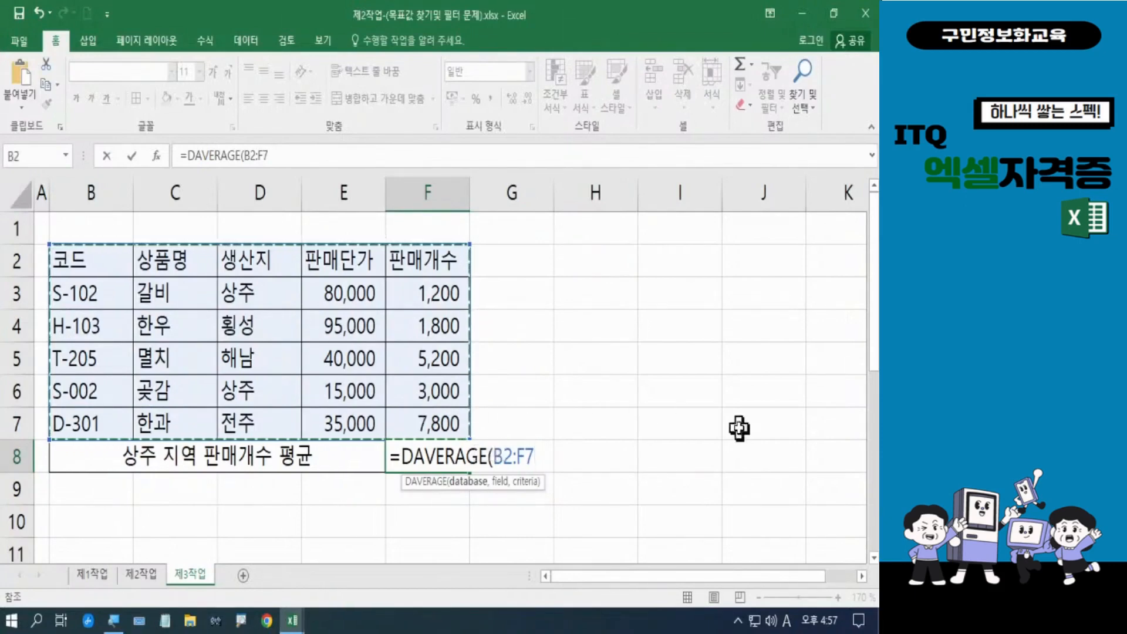
pyautogui.write(',')
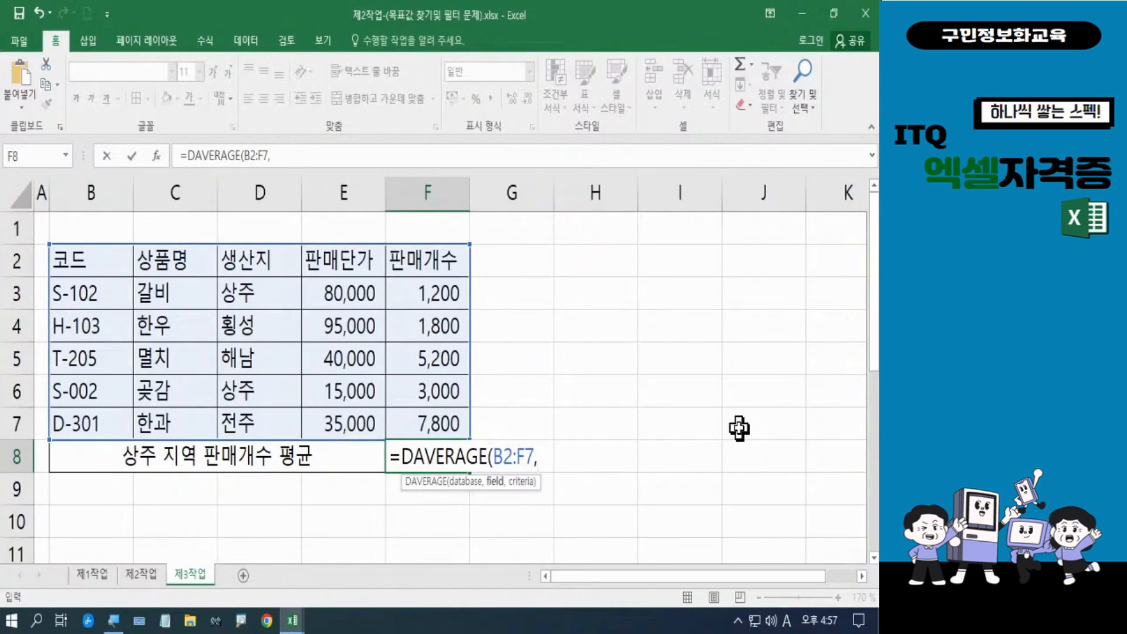
# Complete the F8 formula as =DAVERAGE(B2:F7,F2,D2:D3) and apply the comma style to the cell
pyautogui.click(450, 260)
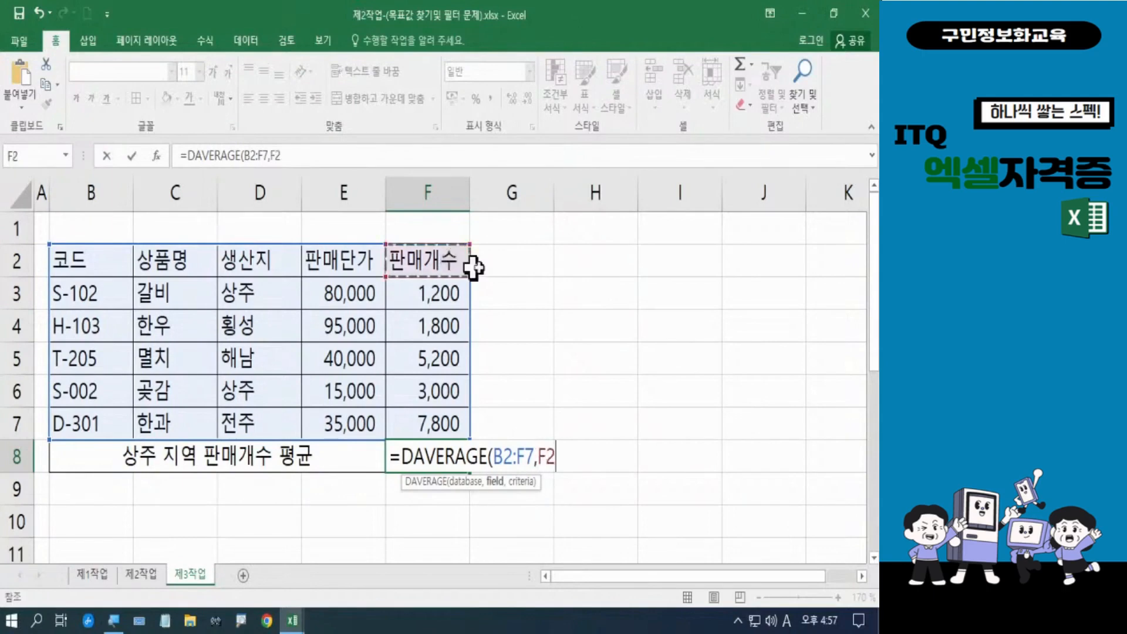
pyautogui.write(',')
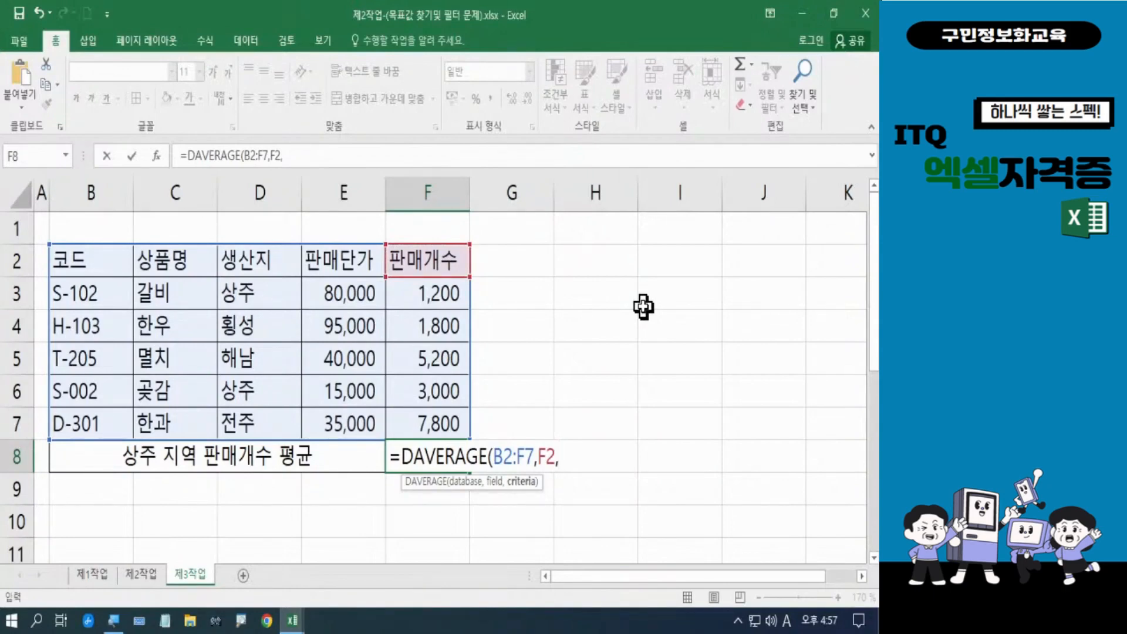
pyautogui.click(281, 256)
pyautogui.moveTo(280, 256); pyautogui.dragTo(280, 282)
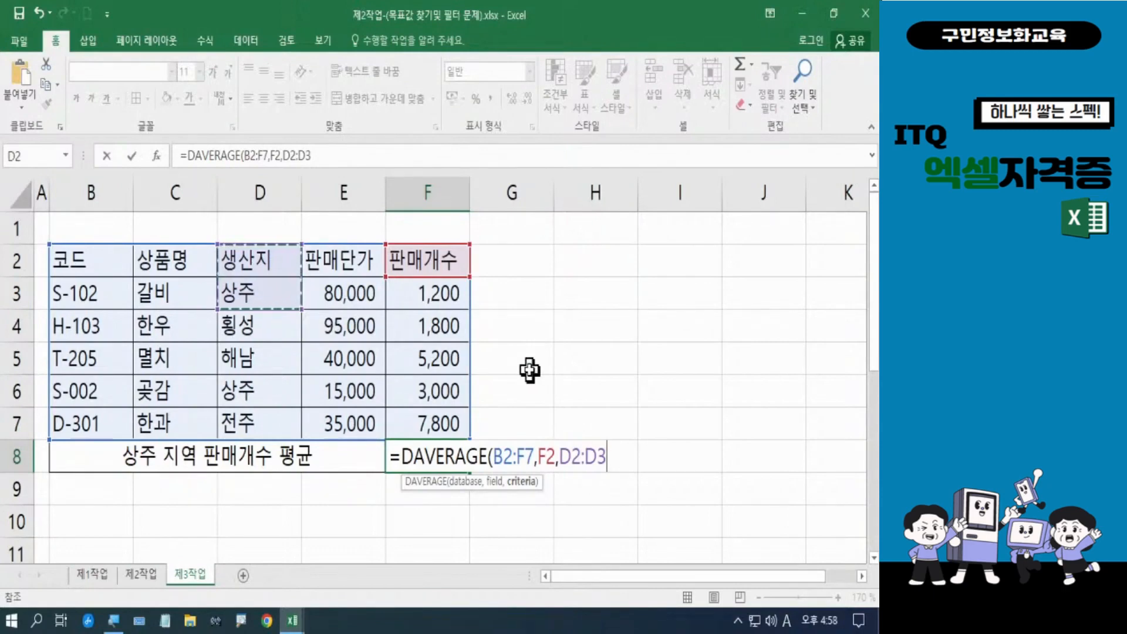
pyautogui.write(')')
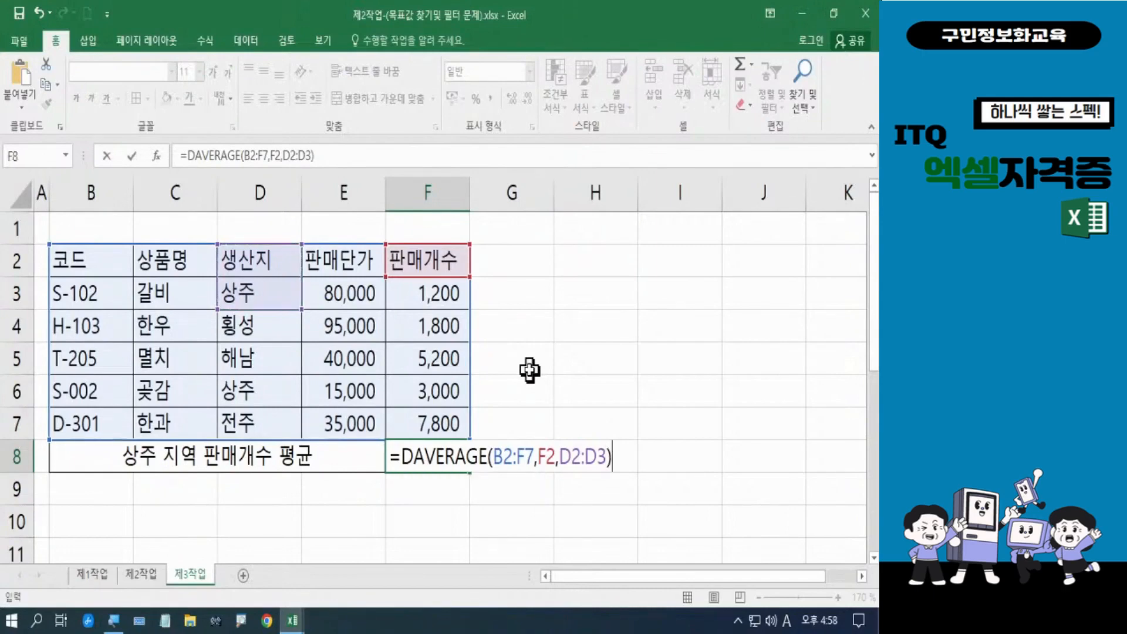
pyautogui.press('Return')
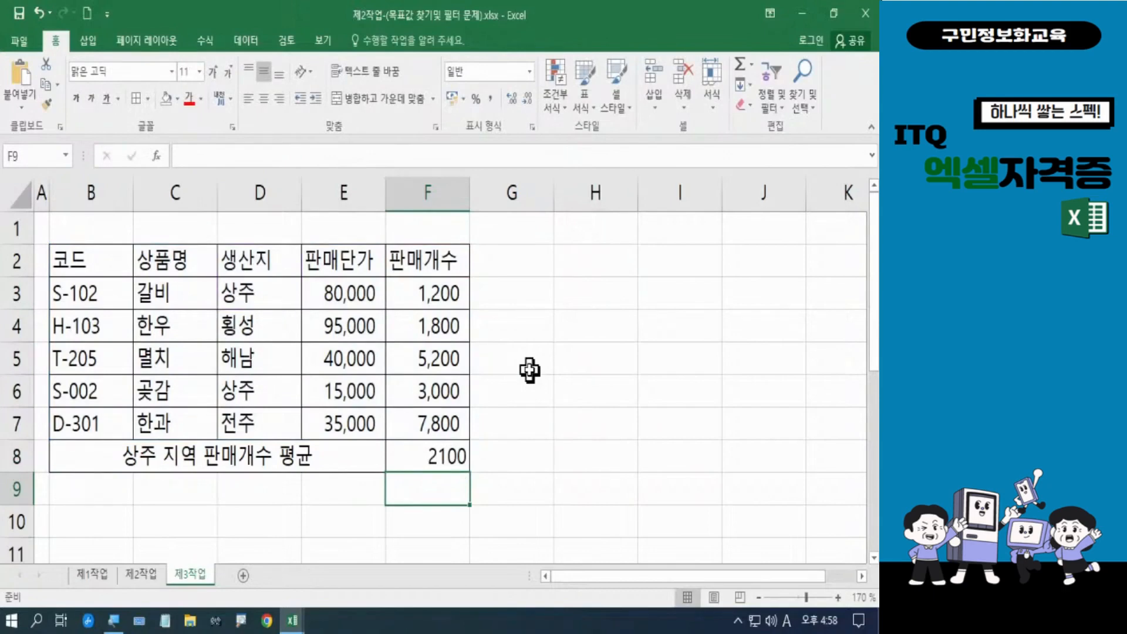
pyautogui.click(448, 467)
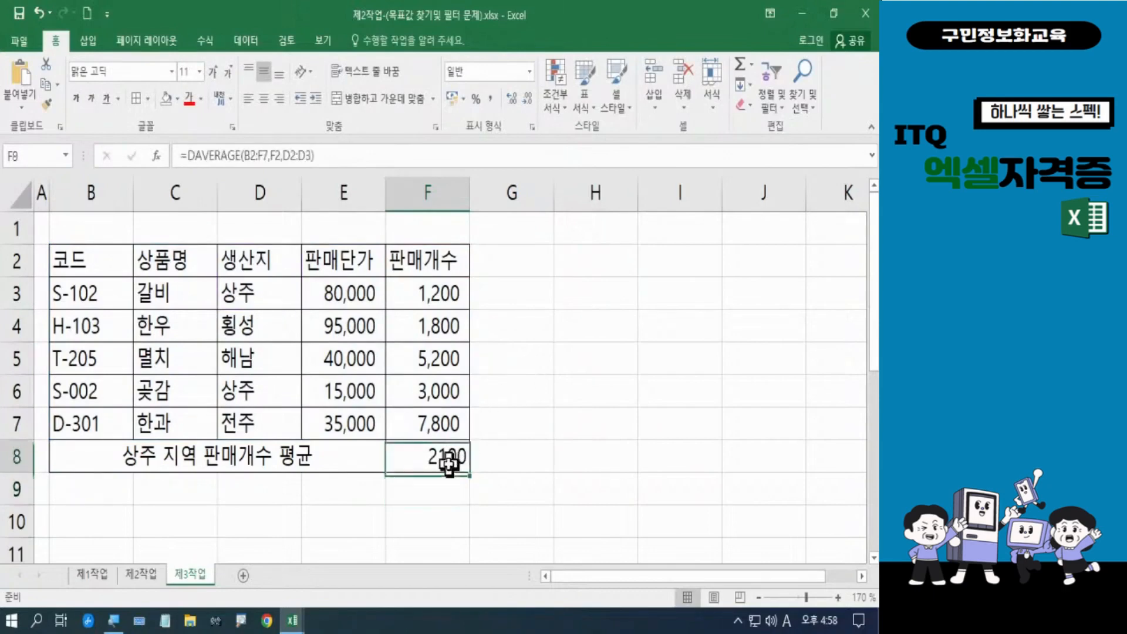
pyautogui.click(492, 99)
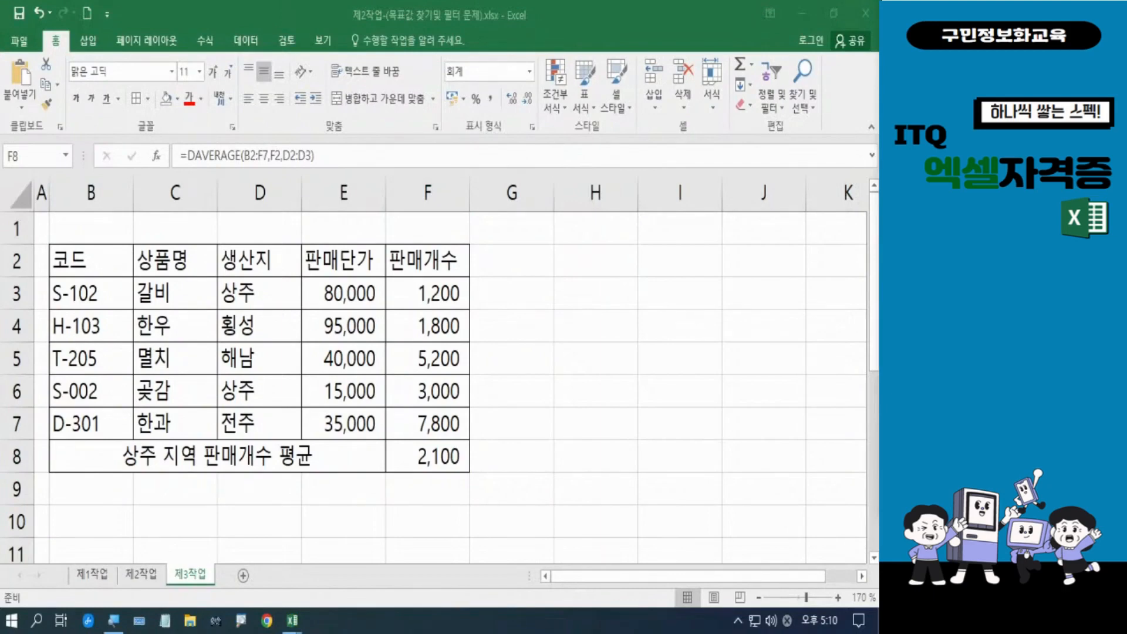
# Start a Goal Seek with the 상주 average in F8 as the formula cell
pyautogui.click(428, 453)
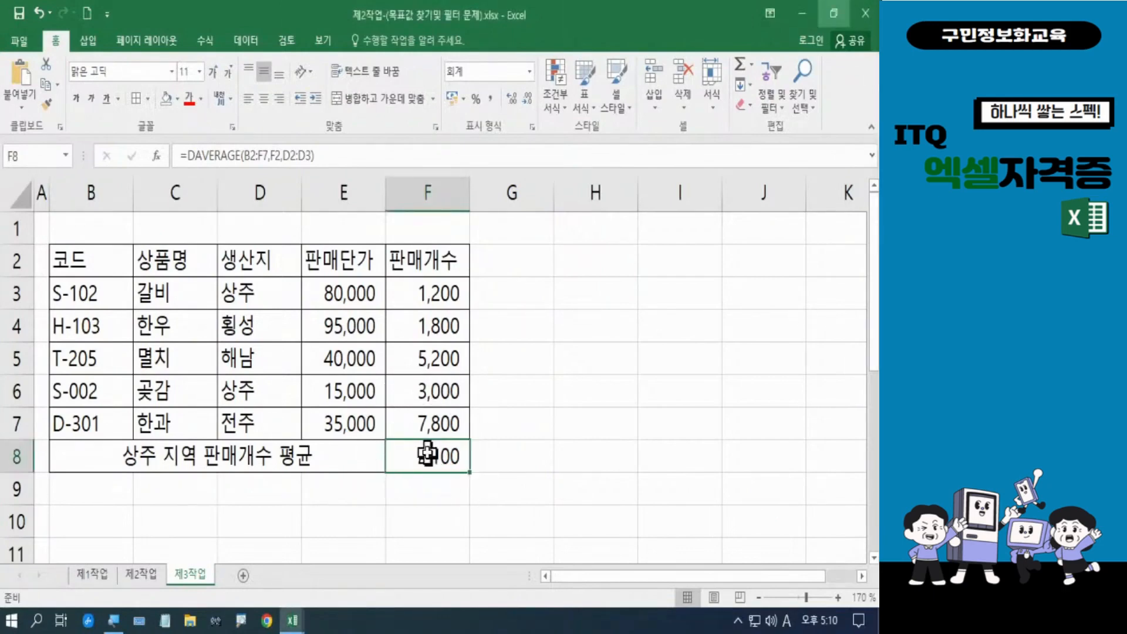
pyautogui.click(428, 454)
pyautogui.click(242, 41)
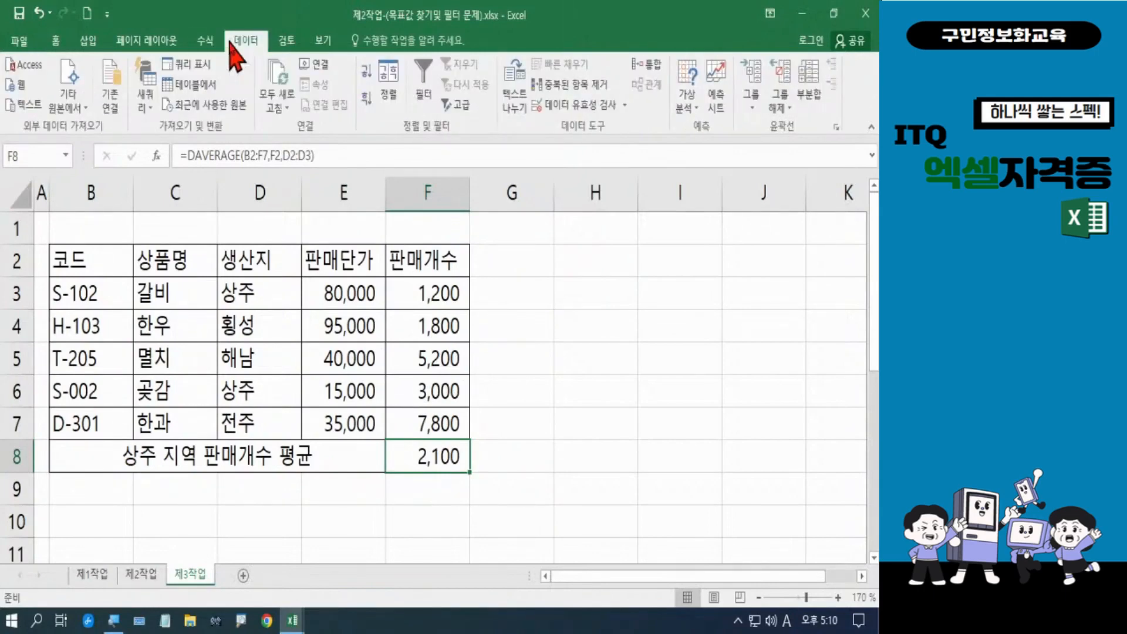
pyautogui.click(685, 107)
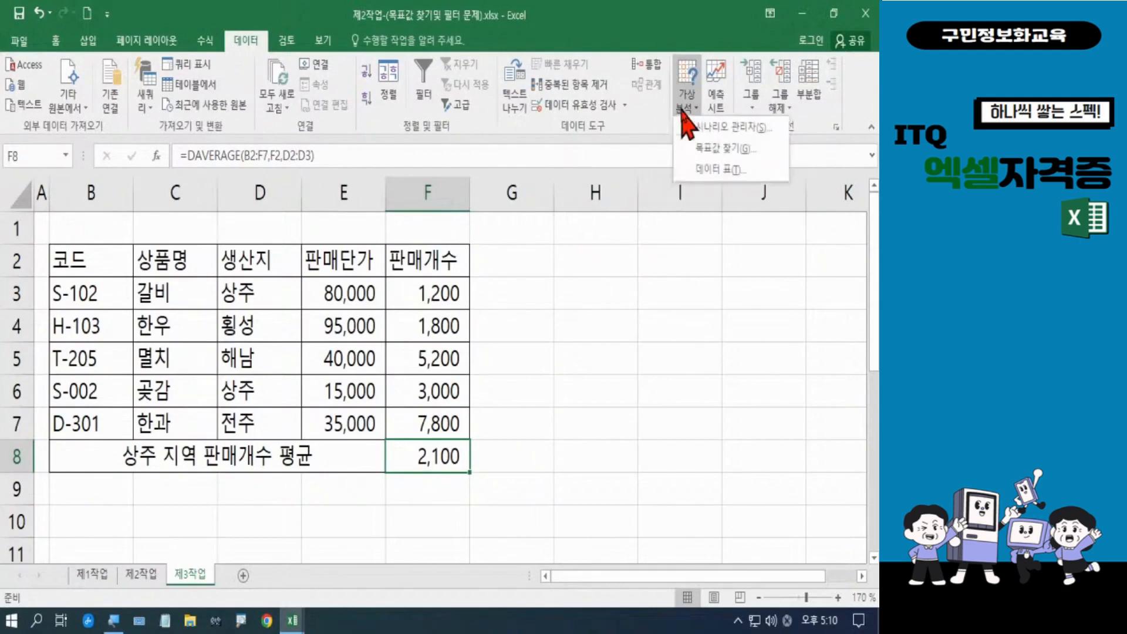
pyautogui.click(690, 154)
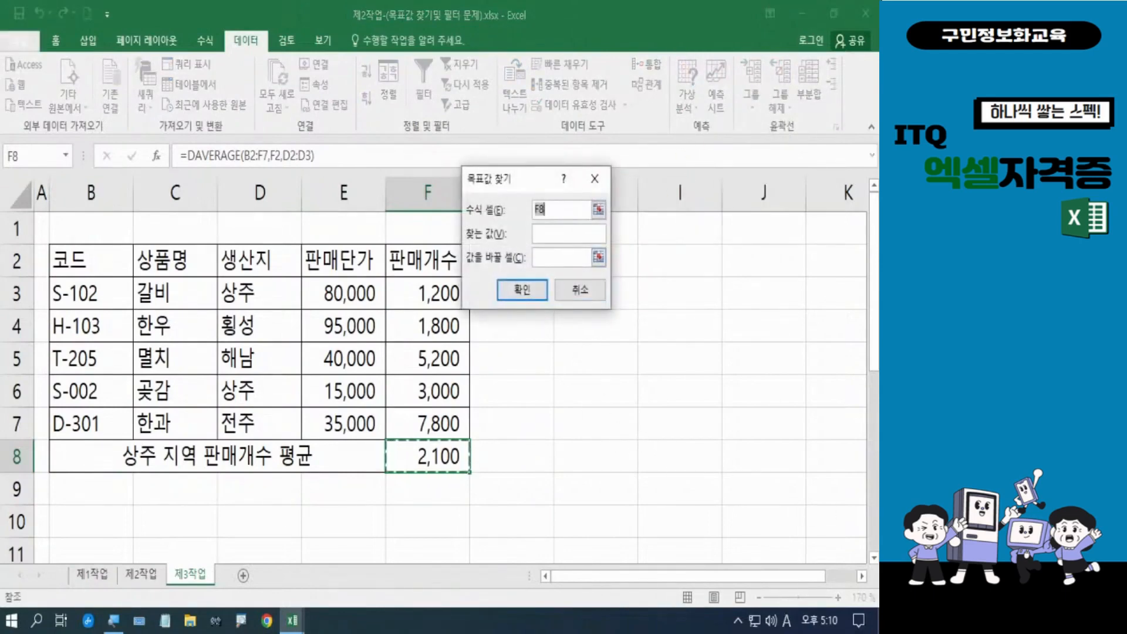
pyautogui.hotkey('ctrl', '2')
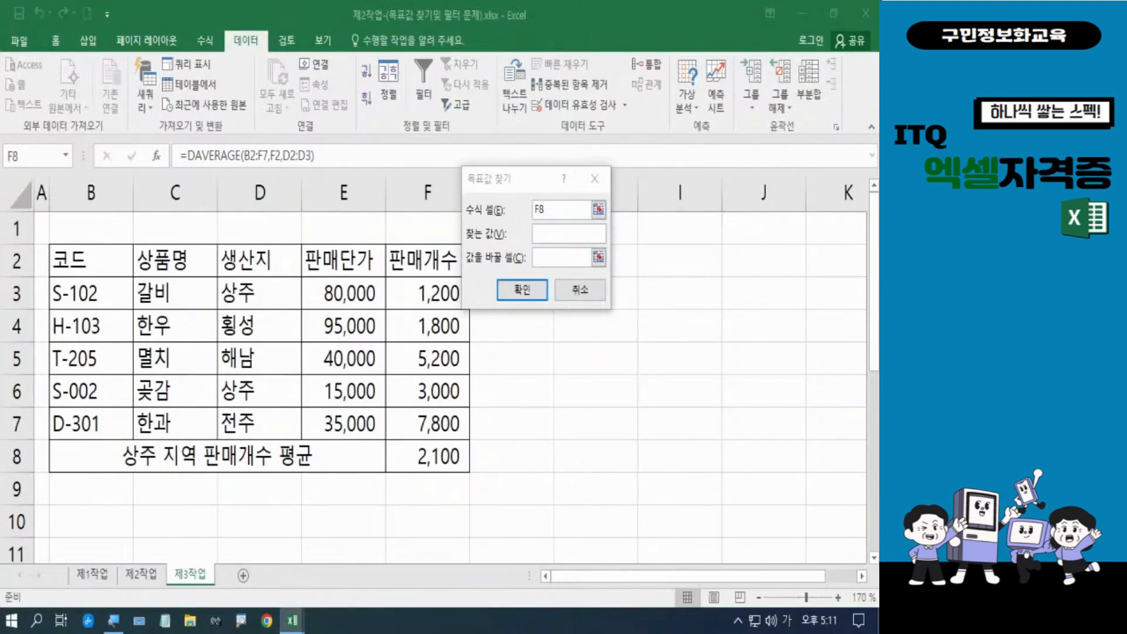
# Goal-seek the average to 3000 by changing the 곶감 sales quantity in F6, and accept the solution
pyautogui.click(554, 234)
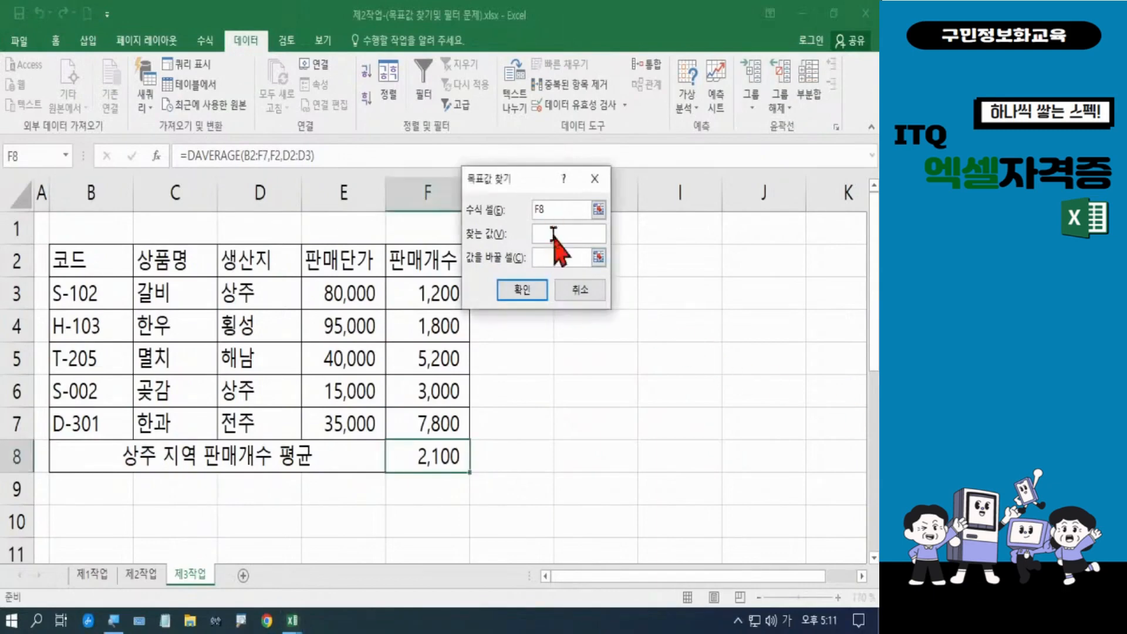
pyautogui.write('3')
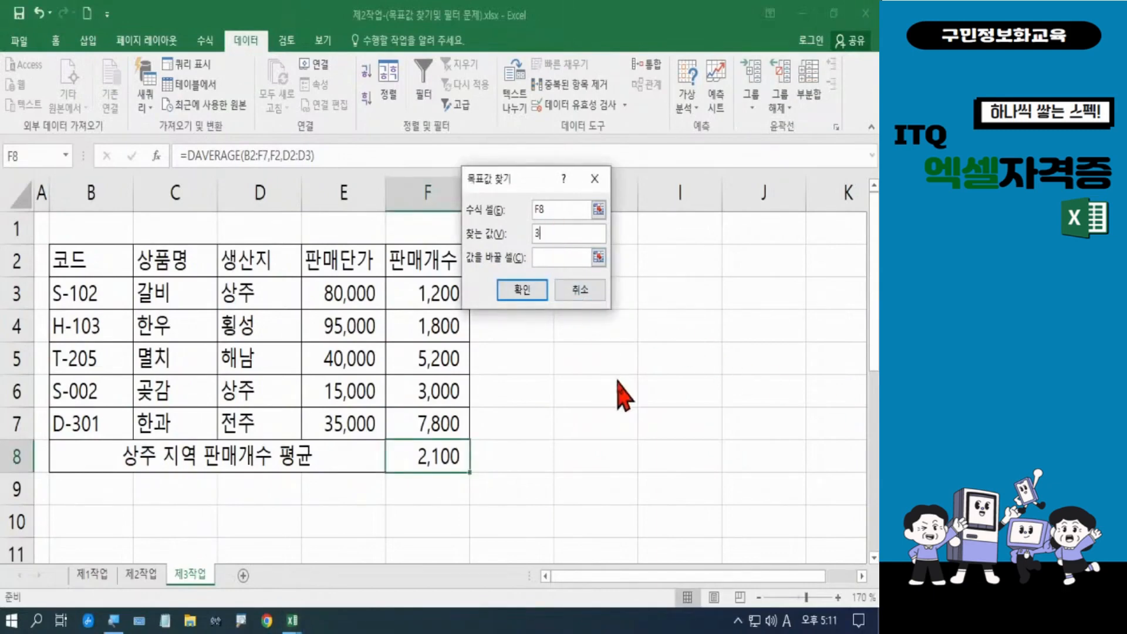
pyautogui.write('000')
pyautogui.click(552, 257)
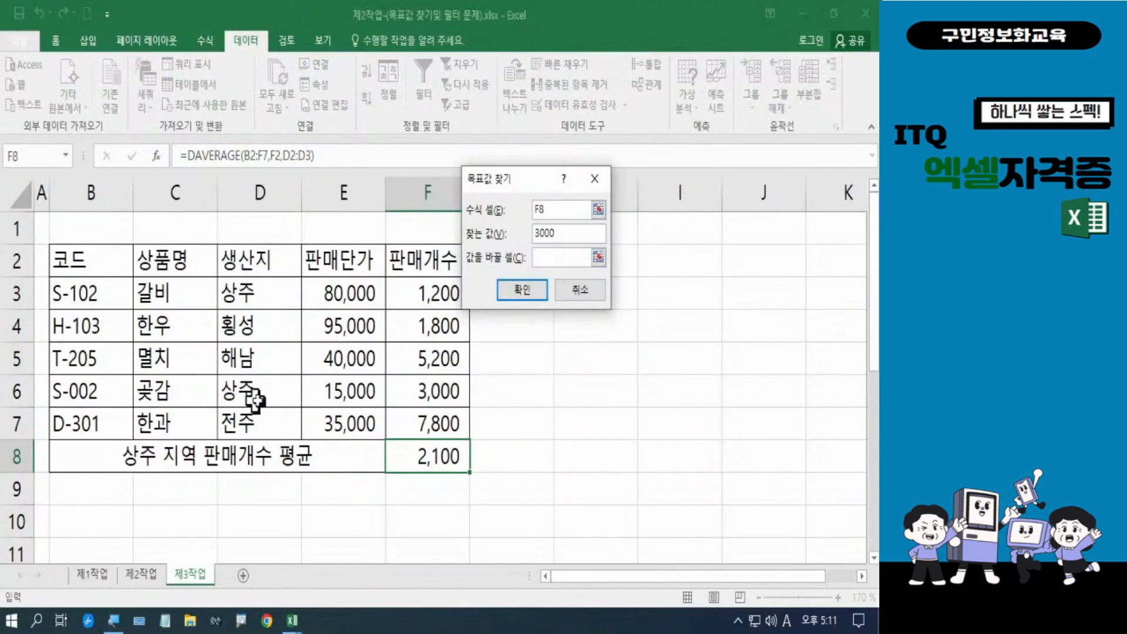
pyautogui.click(403, 392)
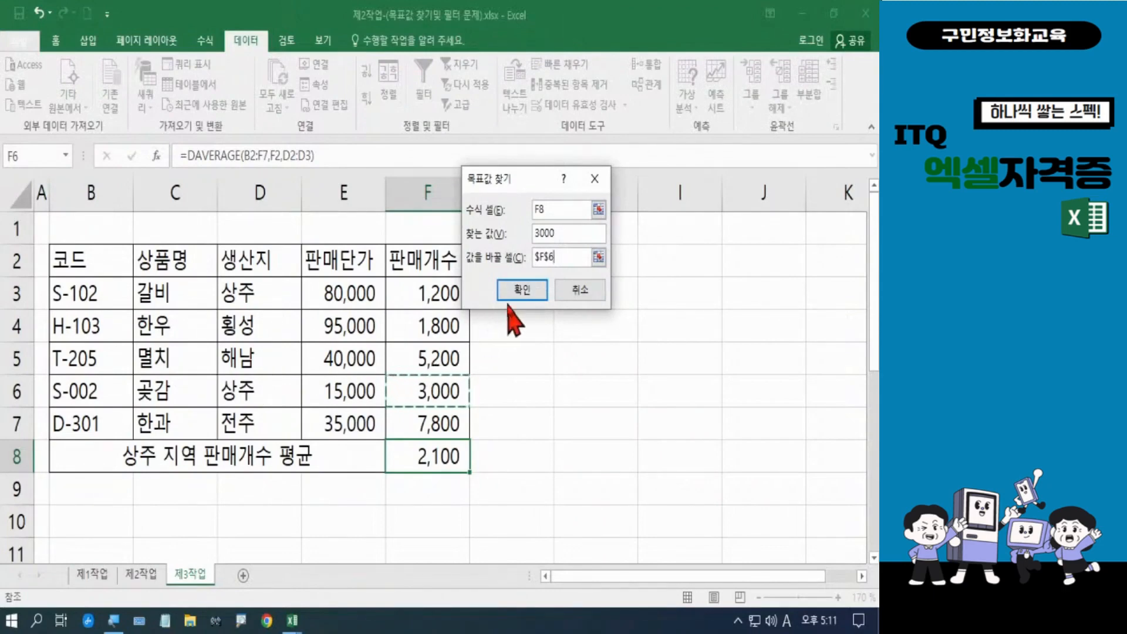
pyautogui.click(519, 291)
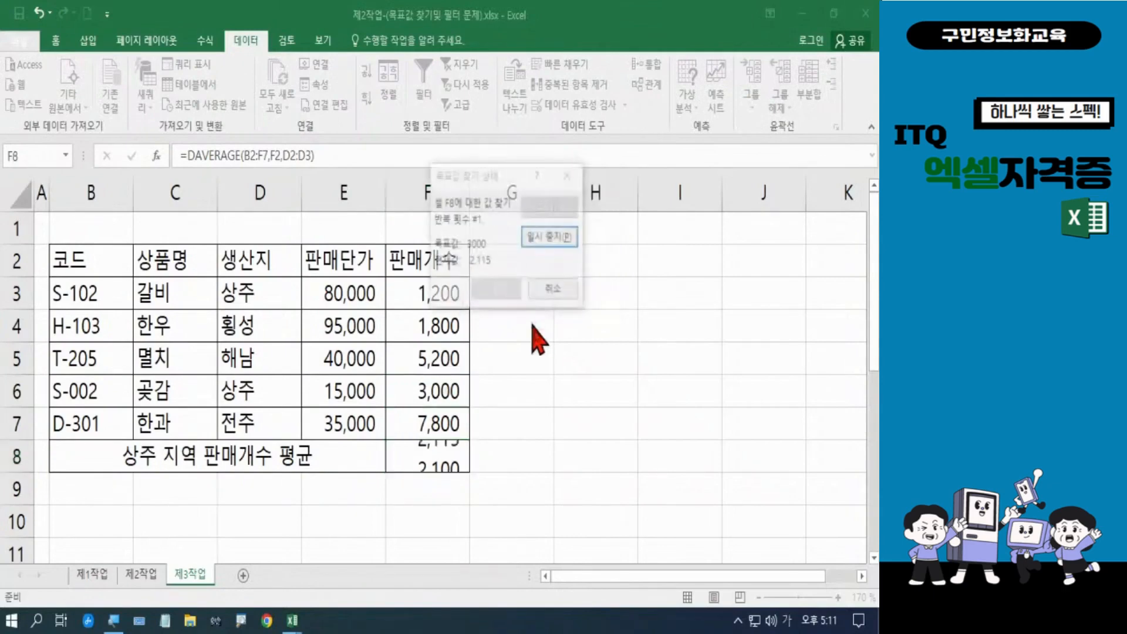
pyautogui.click(506, 297)
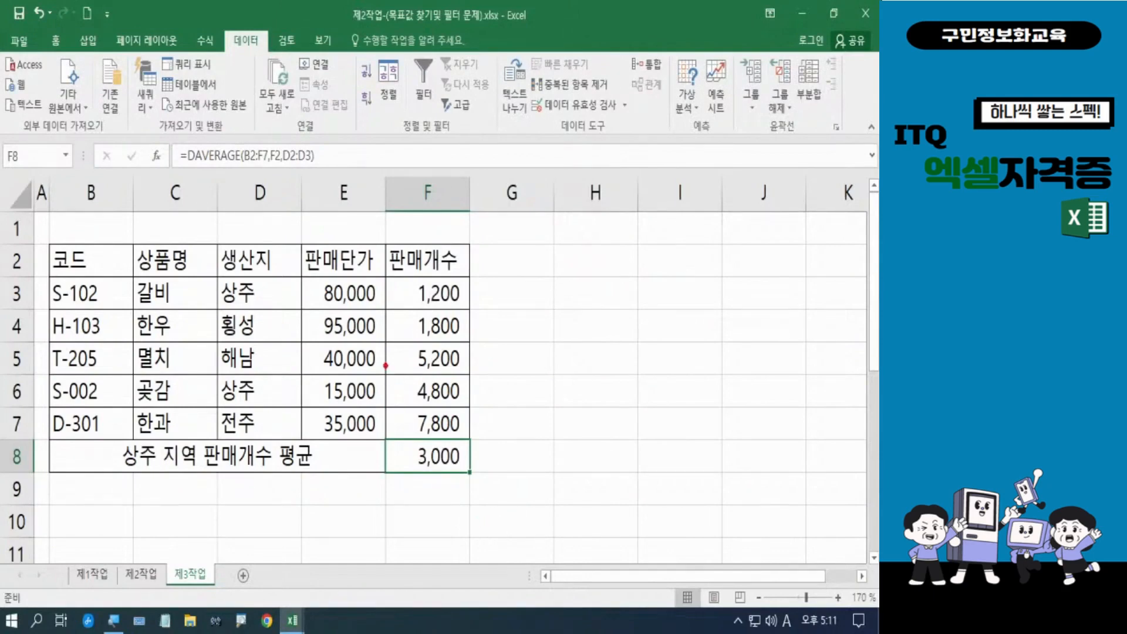
pyautogui.moveTo(385, 363)
pyautogui.mouseDown()
pyautogui.moveTo(418, 401)
pyautogui.moveTo(470, 417)
pyautogui.mouseUp()
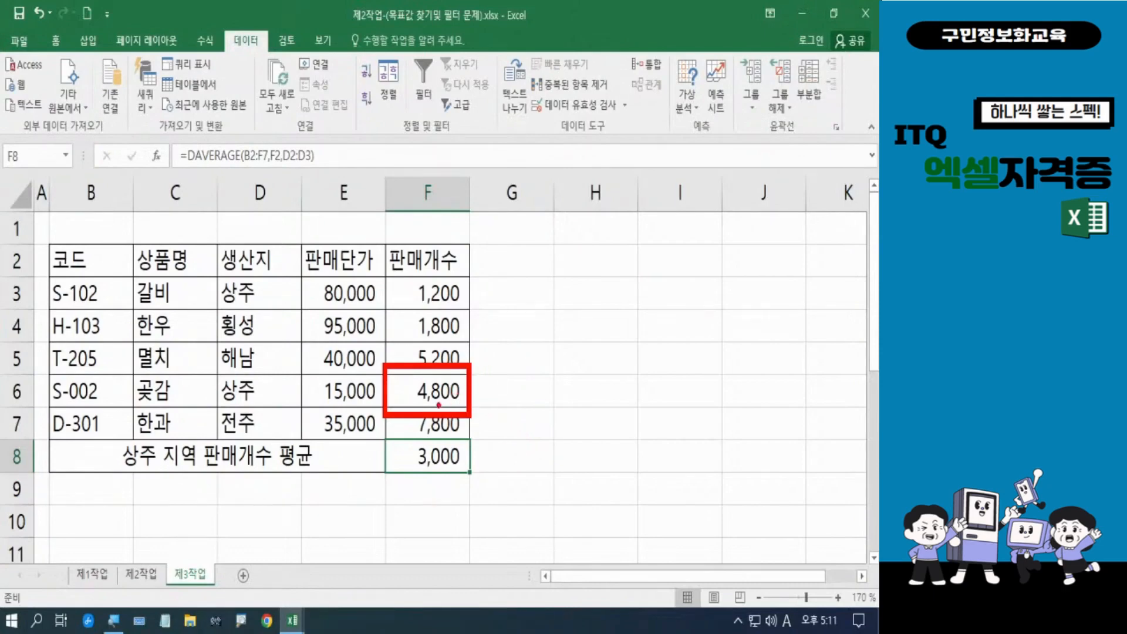
pyautogui.moveTo(419, 401); pyautogui.dragTo(462, 405)
pyautogui.moveTo(410, 468); pyautogui.dragTo(457, 477)
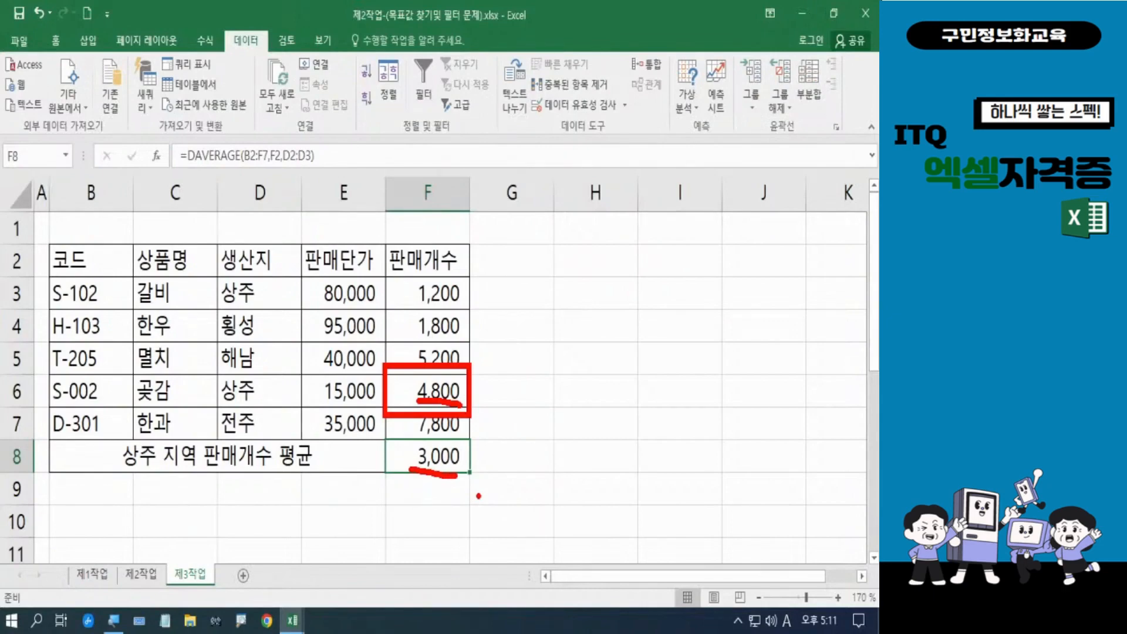
pyautogui.press('Escape')
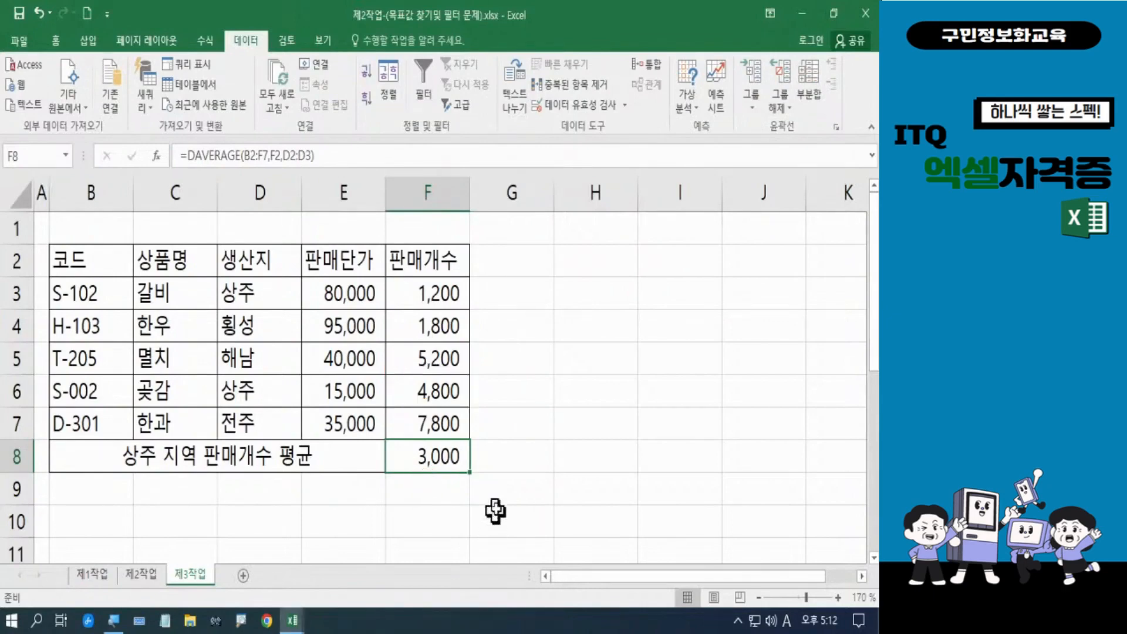
# Deselect the result cell and save the goal-seek workbook
pyautogui.click(529, 486)
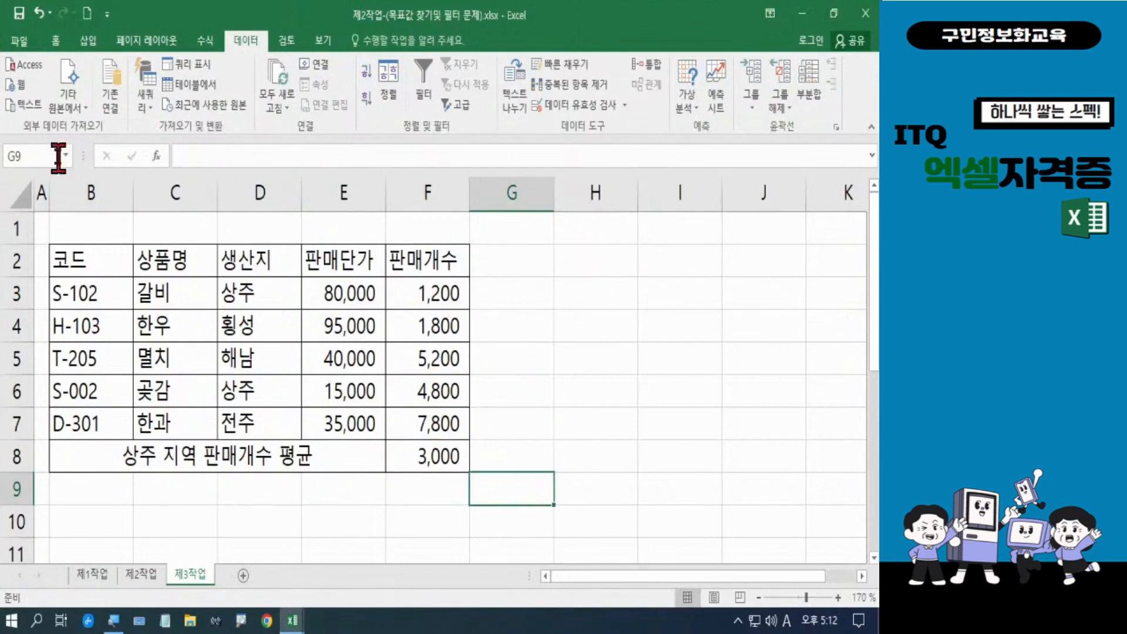
pyautogui.click(20, 21)
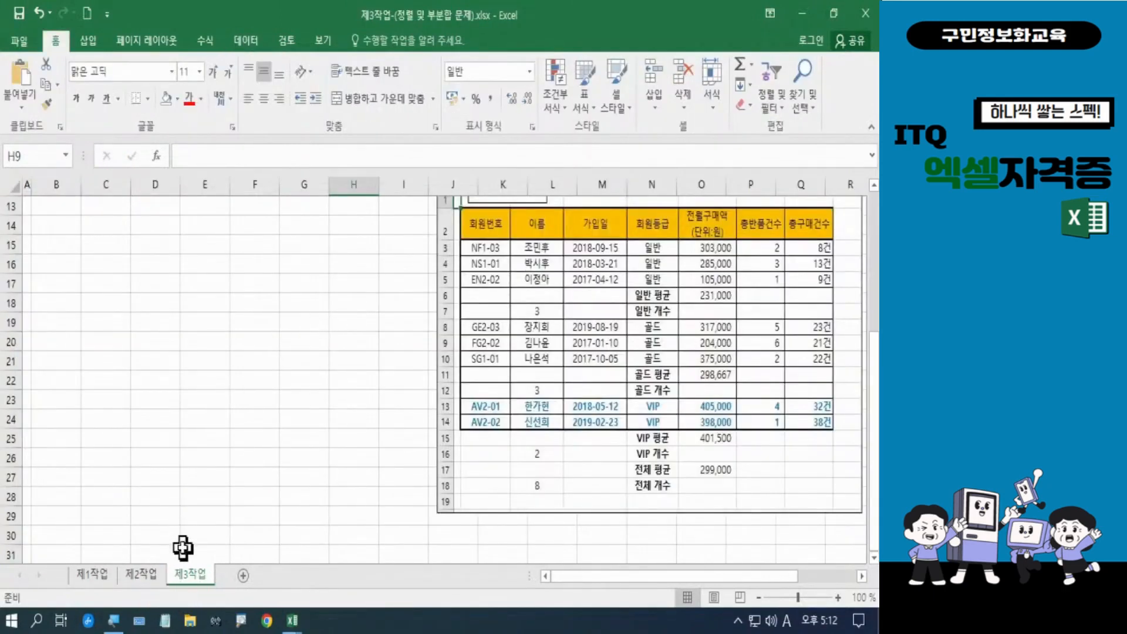
# Following the instructions on 제3작업 in the sort-and-subtotal workbook, copy the member table range B4:H12 from the 제1작업 sheet
pyautogui.click(191, 457)
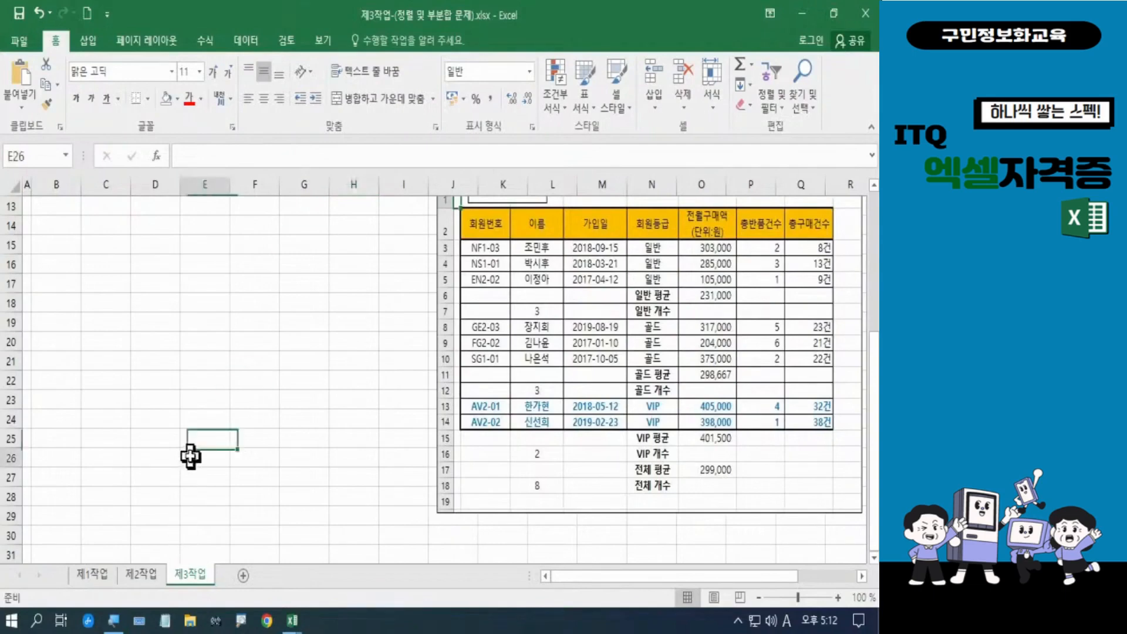
pyautogui.scroll(3, 204, 446)
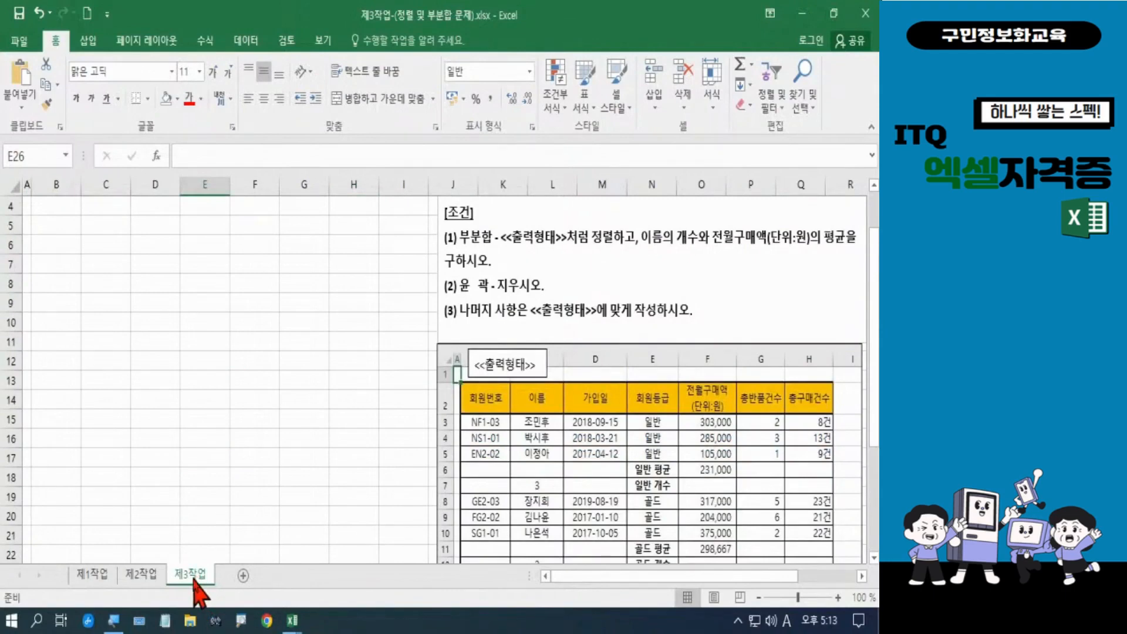
pyautogui.scroll(1, 528, 311)
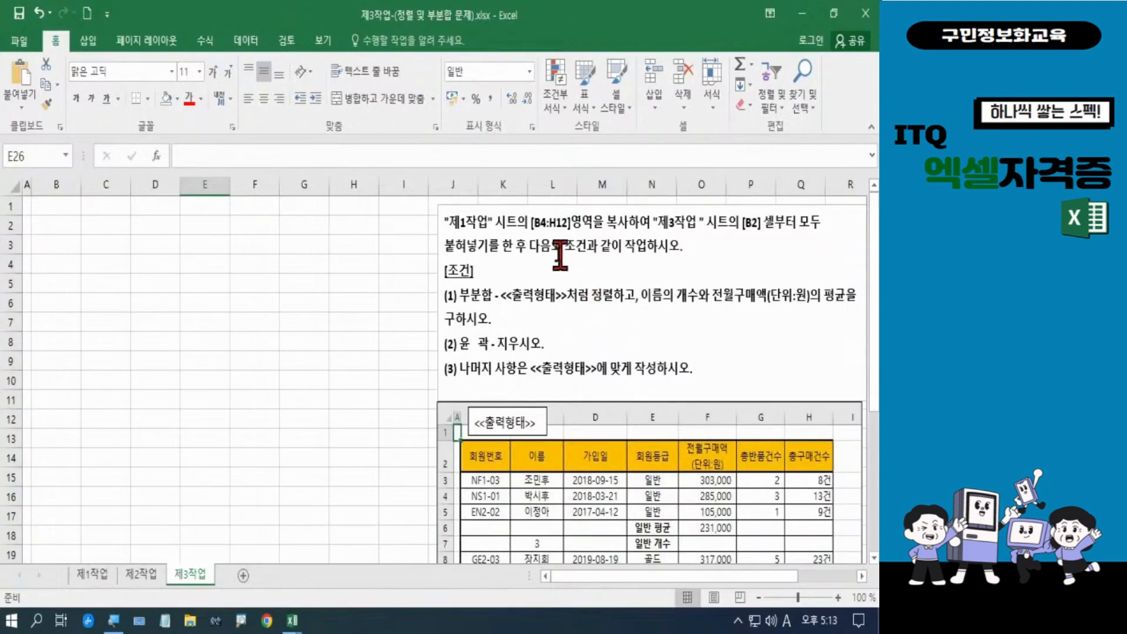
pyautogui.click(457, 223)
pyautogui.moveTo(457, 224); pyautogui.dragTo(765, 224)
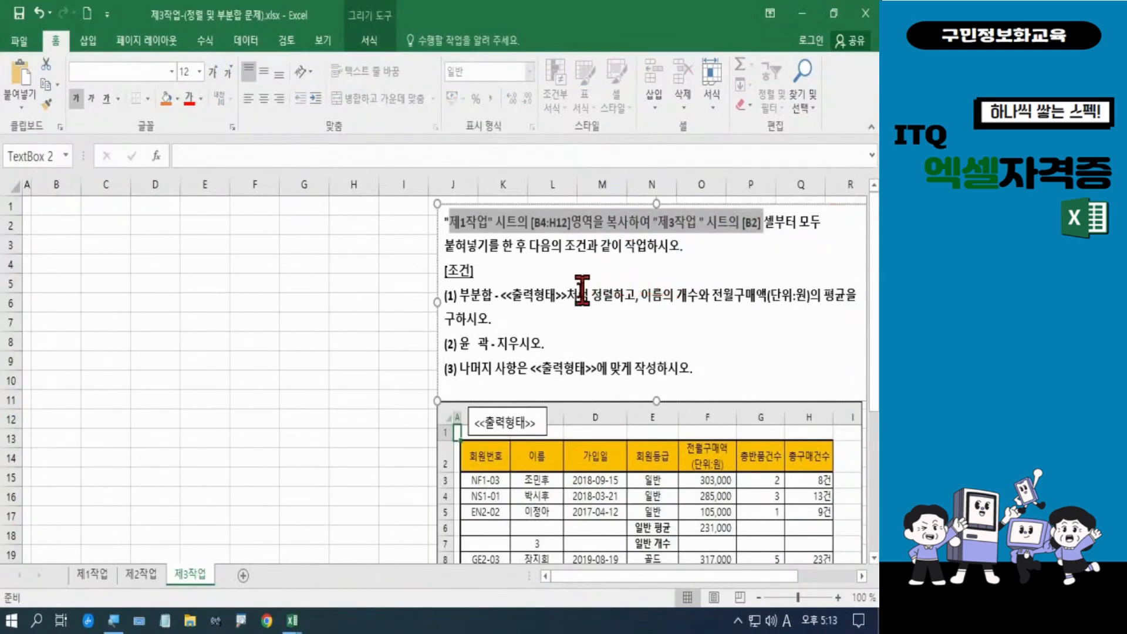
pyautogui.click(91, 573)
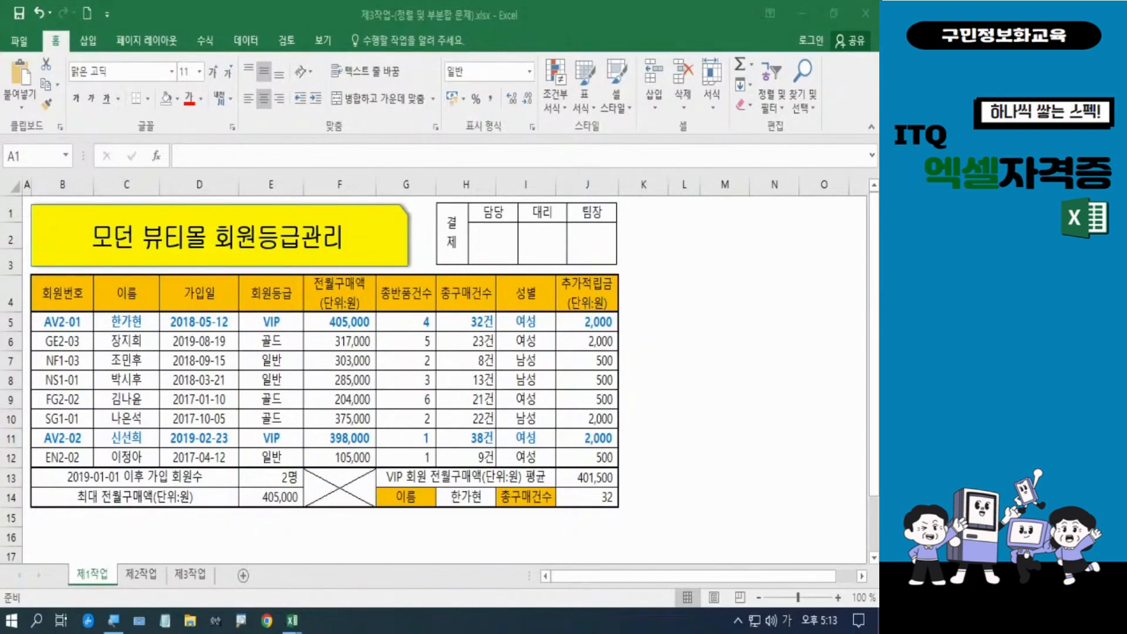
pyautogui.click(55, 297)
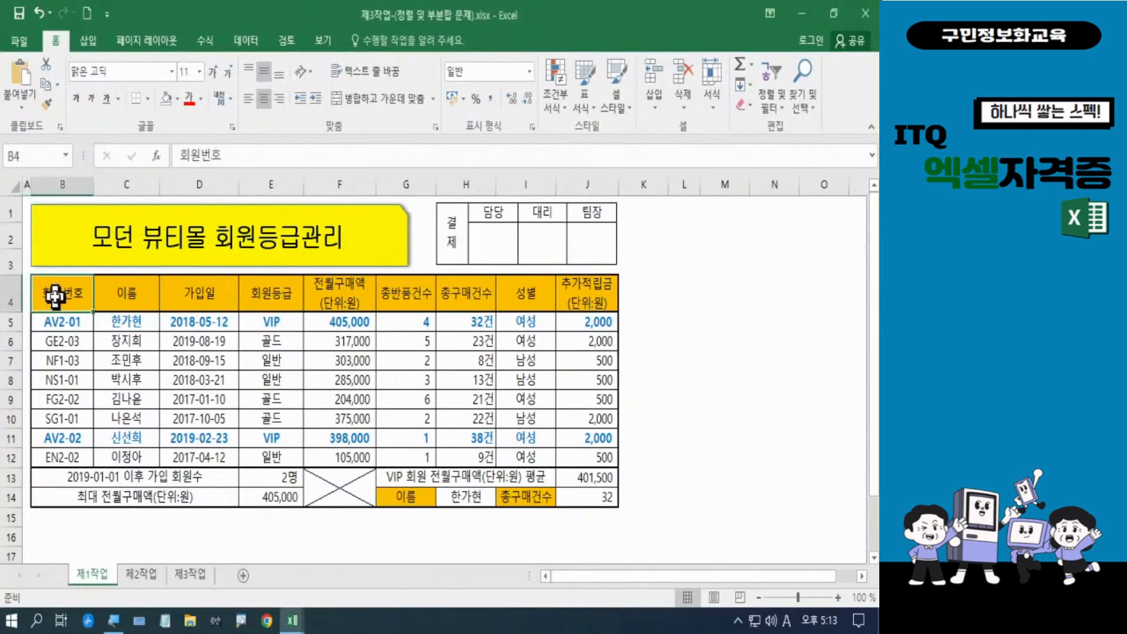
pyautogui.moveTo(55, 297); pyautogui.dragTo(456, 453)
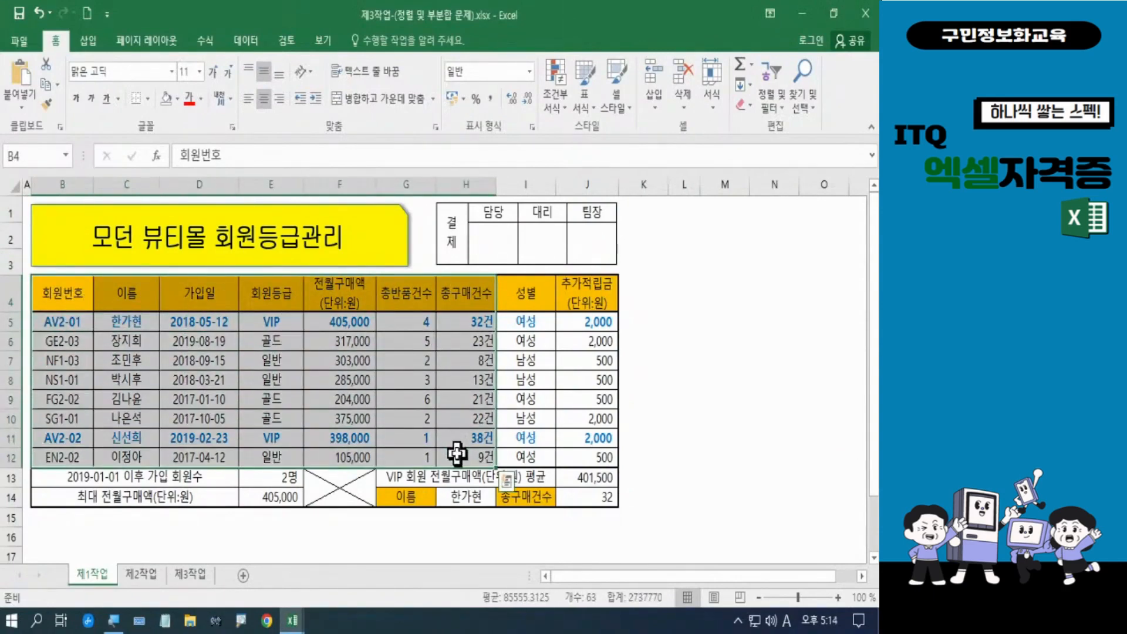
pyautogui.hotkey('ctrl', 'c')
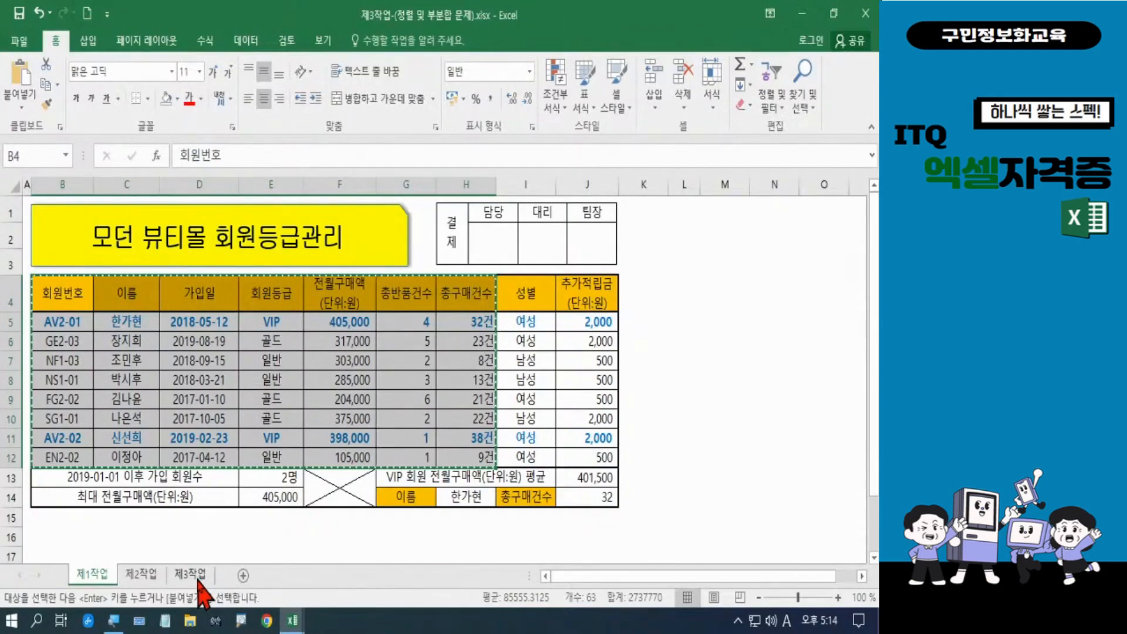
pyautogui.press('ctrl')
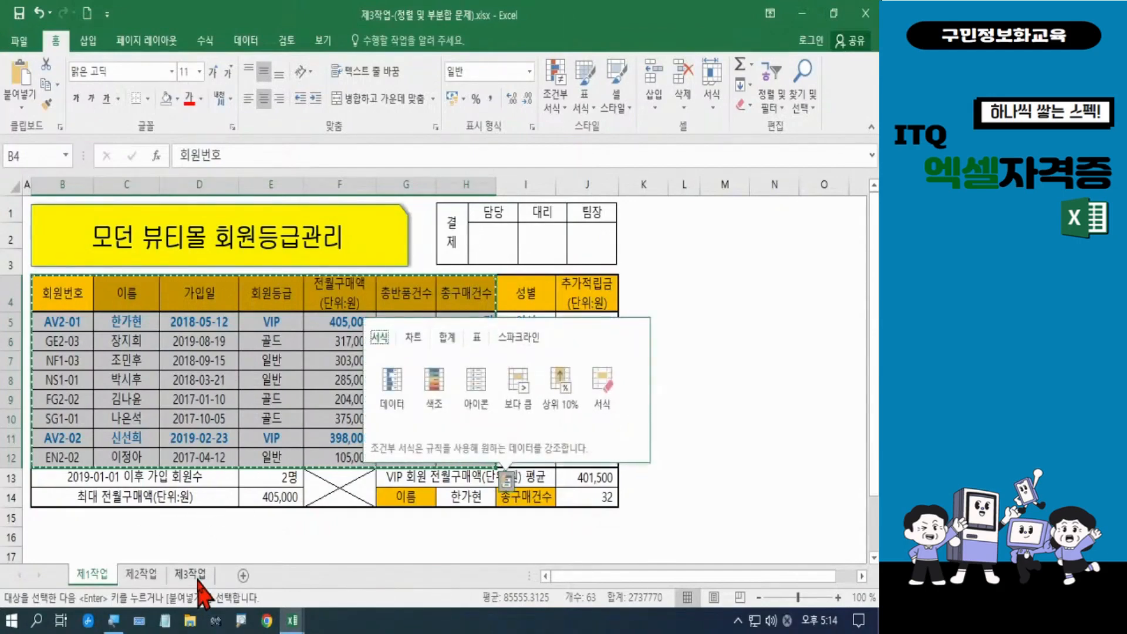
# Paste the copied member table into the 제3작업 sheet starting at cell B2
pyautogui.click(194, 574)
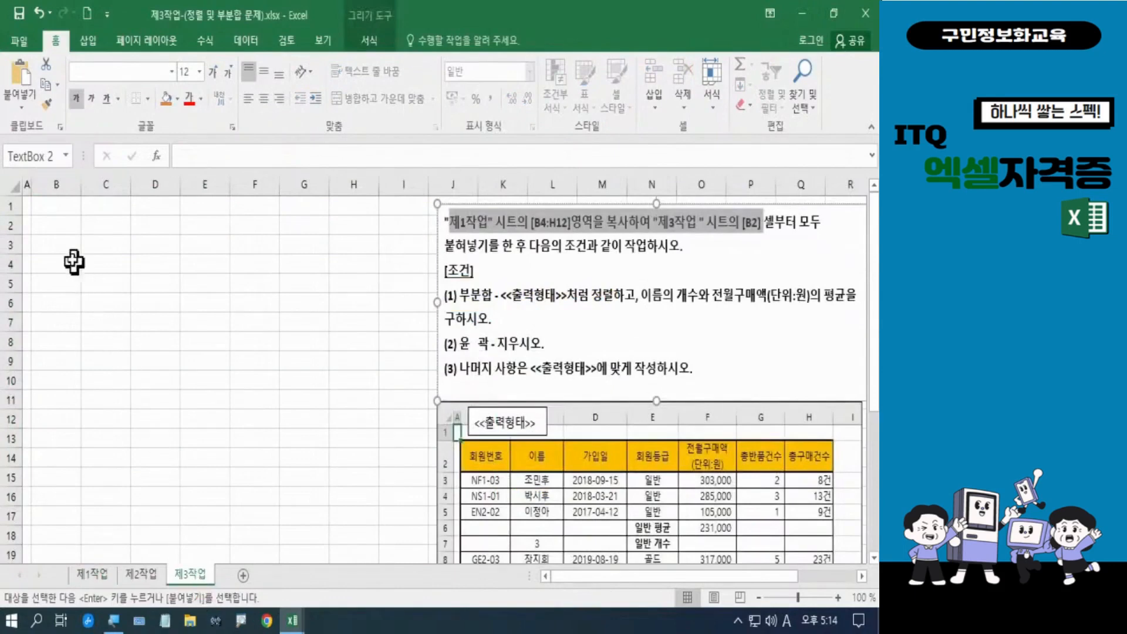
pyautogui.click(59, 223)
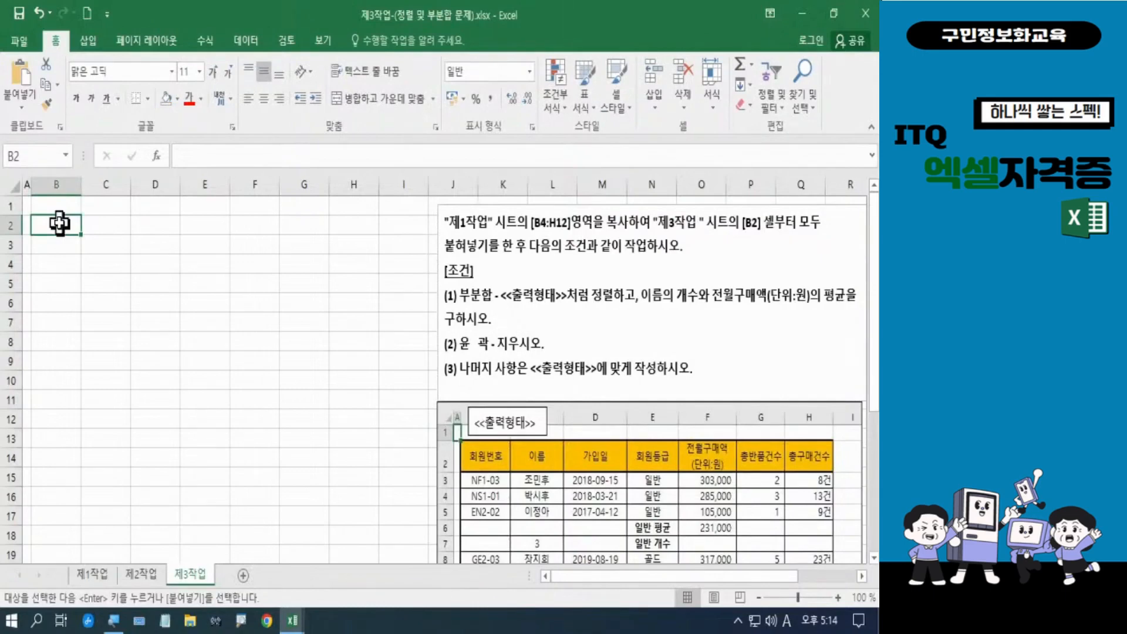
pyautogui.hotkey('ctrl', 'v')
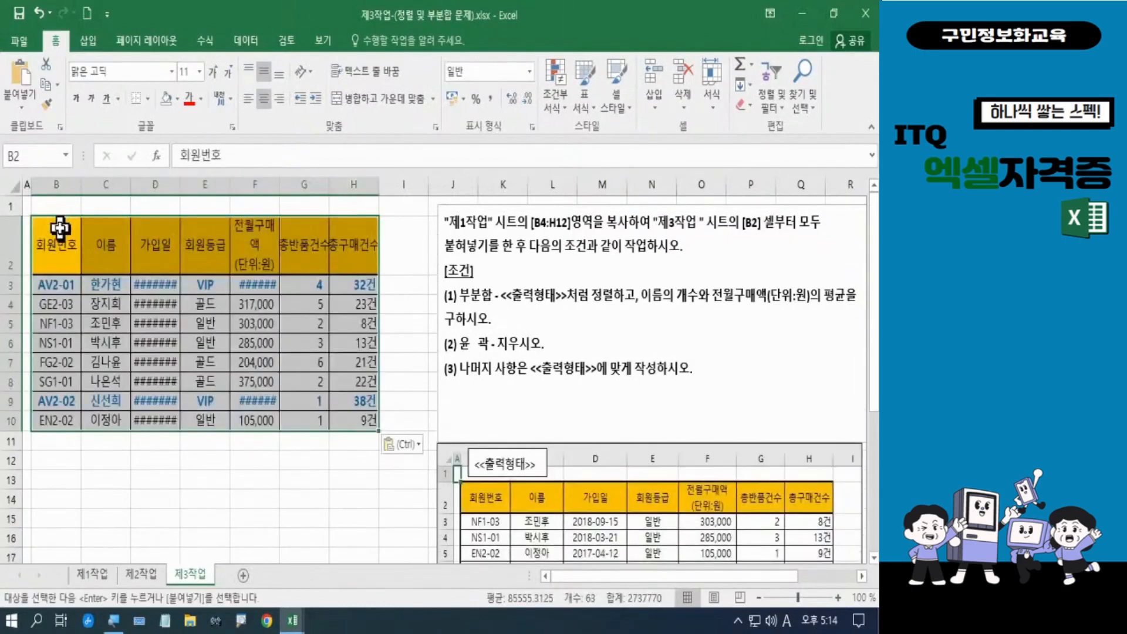
# Apply the source table's column widths to the pasted table with Paste Special (열 너비)
pyautogui.rightClick(60, 228)
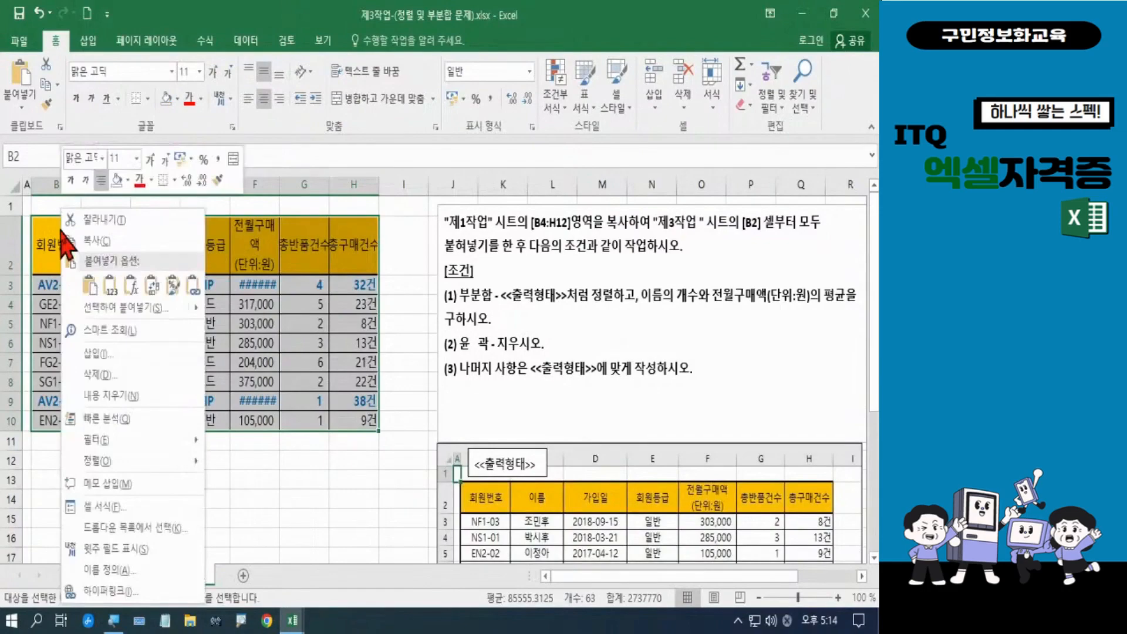
pyautogui.click(105, 309)
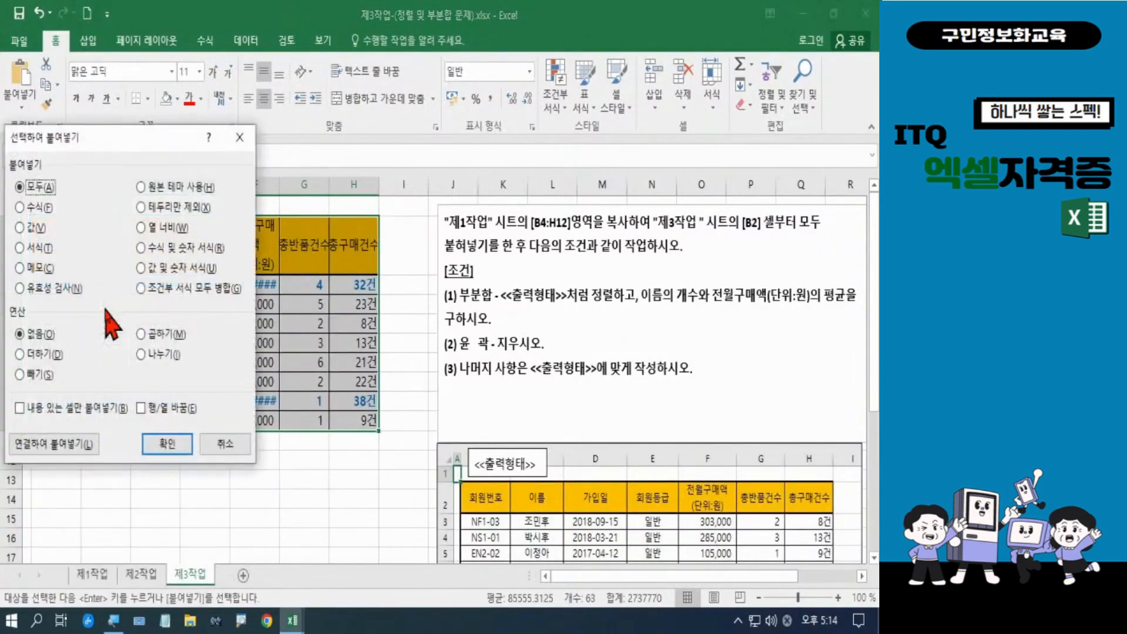
pyautogui.click(154, 228)
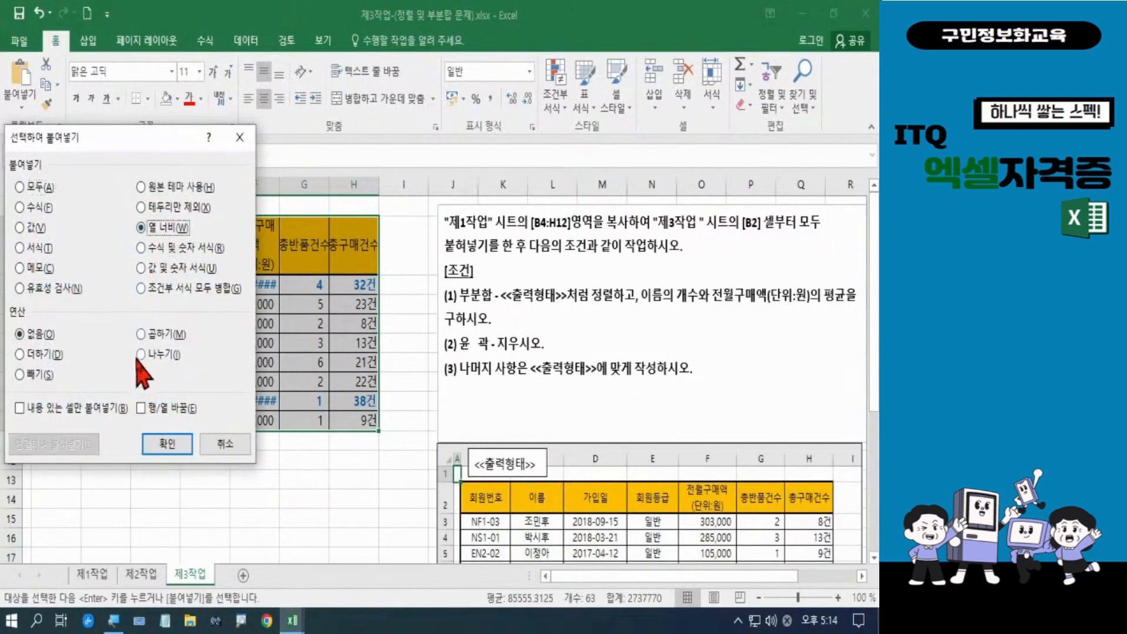
pyautogui.click(152, 449)
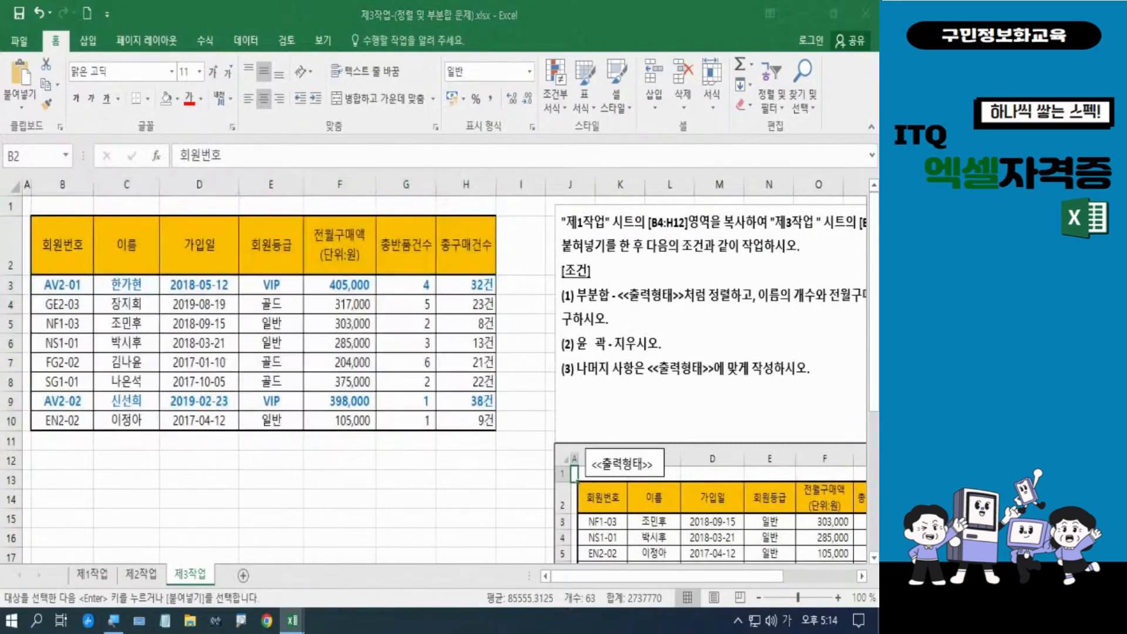
pyautogui.press('Hangul')
pyautogui.press('Hangul')
pyautogui.press('Hangul')
pyautogui.press('Hangul')
pyautogui.hotkey('ctrl', 'v')
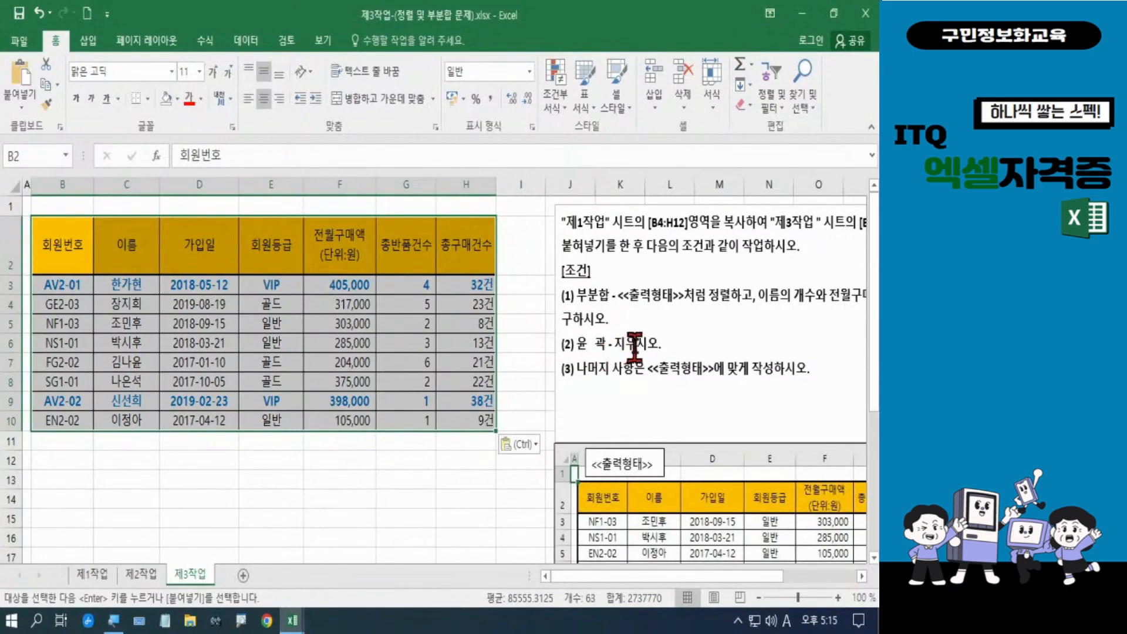
# Examine the <<출력형태>> sample on 제3작업 to see how the rows are ordered by 회원등급
pyautogui.click(788, 344)
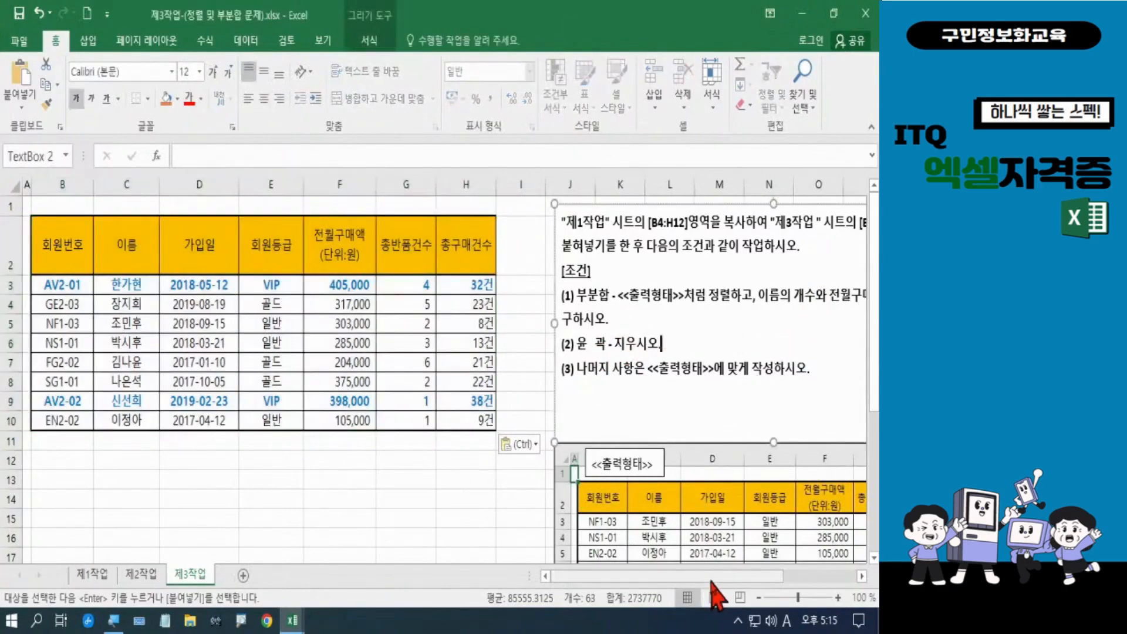
pyautogui.hscroll(5, 790, 599)
pyautogui.hscroll(-1, 787, 594)
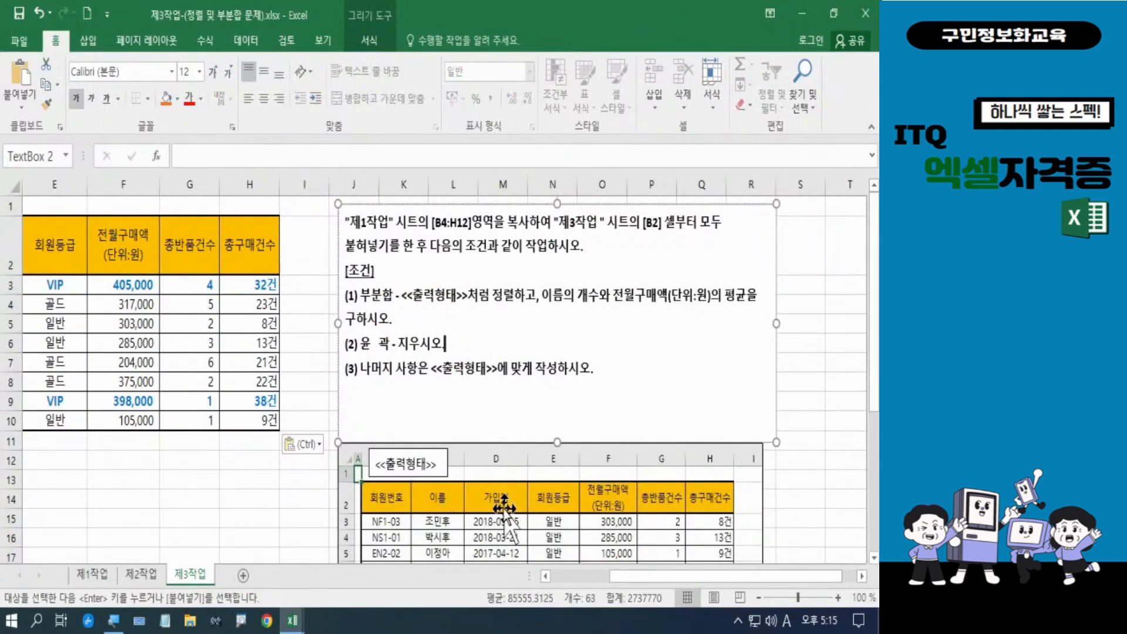
pyautogui.scroll(-2, 877, 326)
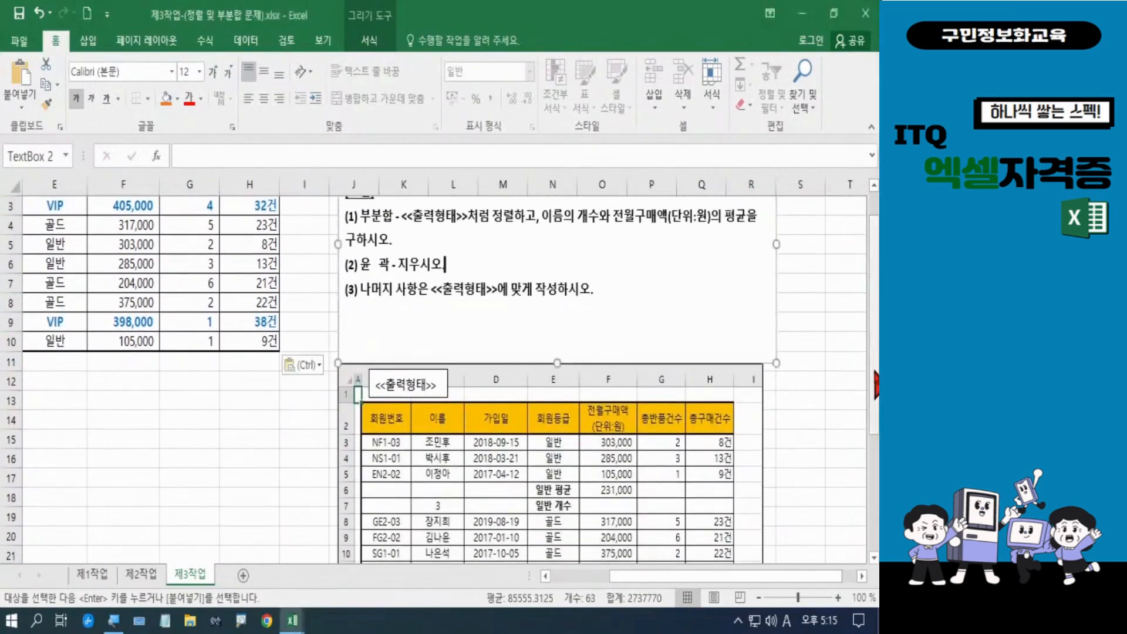
pyautogui.scroll(-2, 876, 399)
pyautogui.scroll(-2, 875, 437)
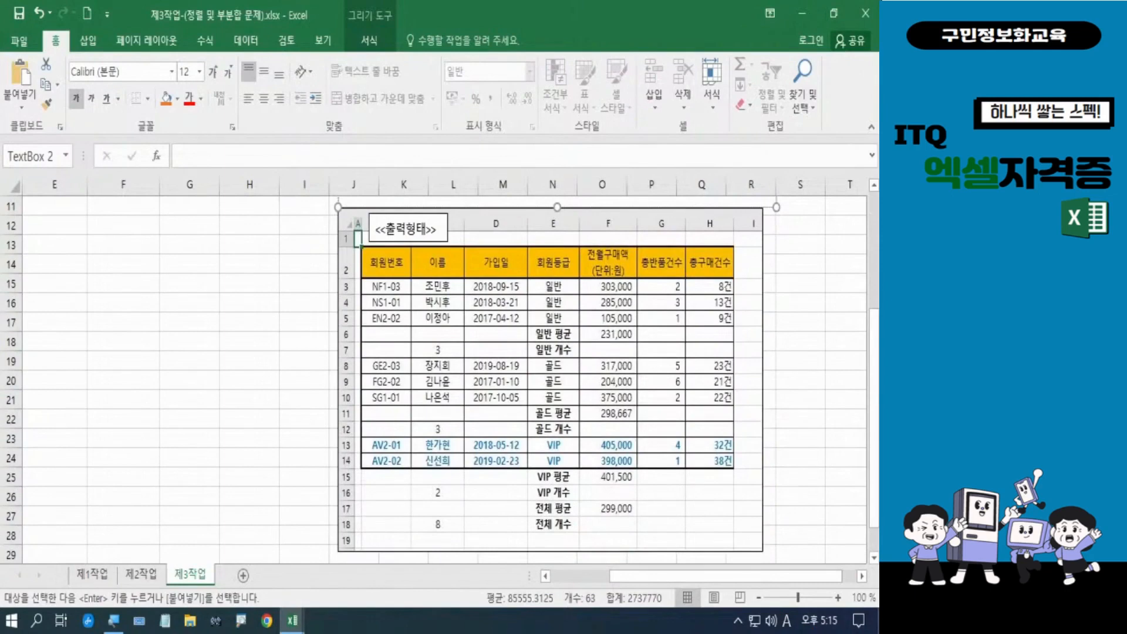
pyautogui.hotkey('ctrl', '2')
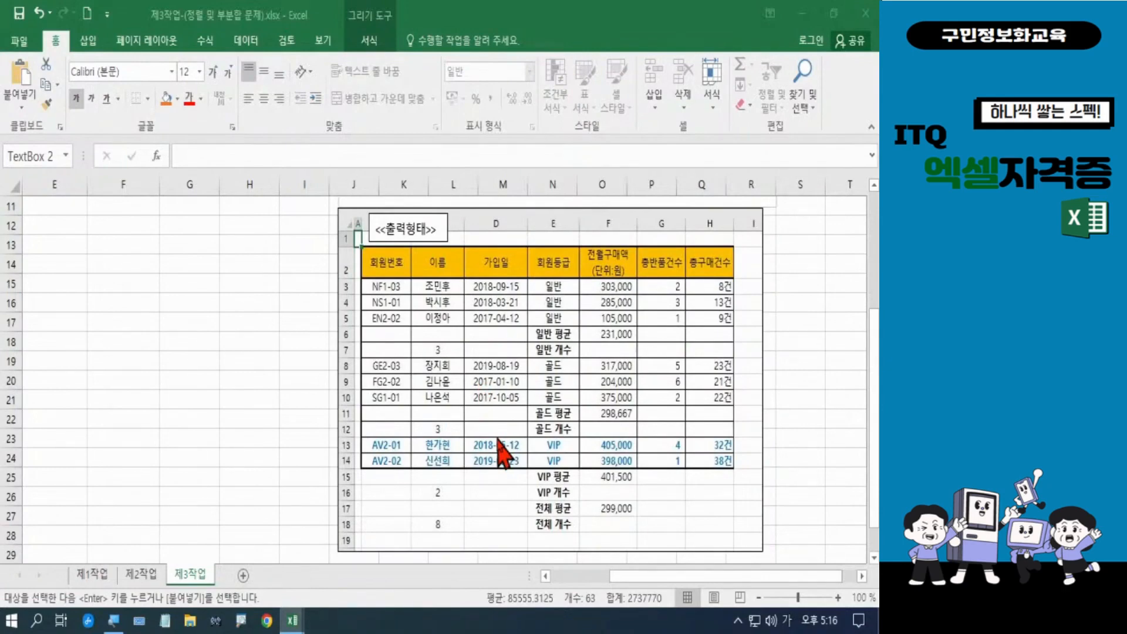
pyautogui.moveTo(524, 269)
pyautogui.mouseDown()
pyautogui.moveTo(577, 328)
pyautogui.moveTo(570, 470)
pyautogui.mouseUp()
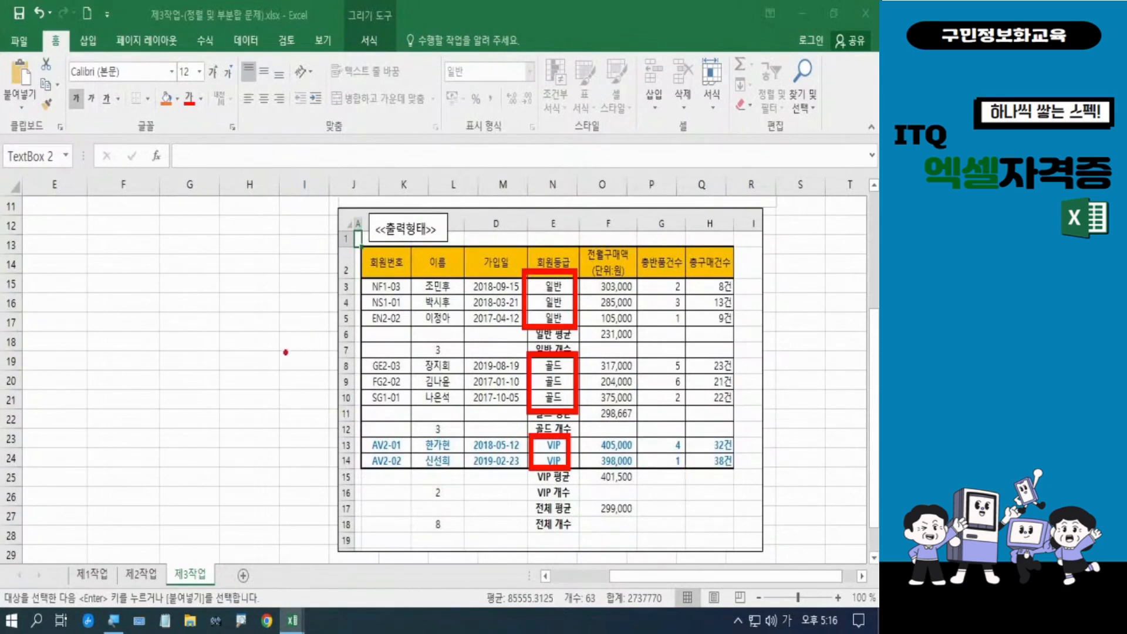
pyautogui.press('Escape')
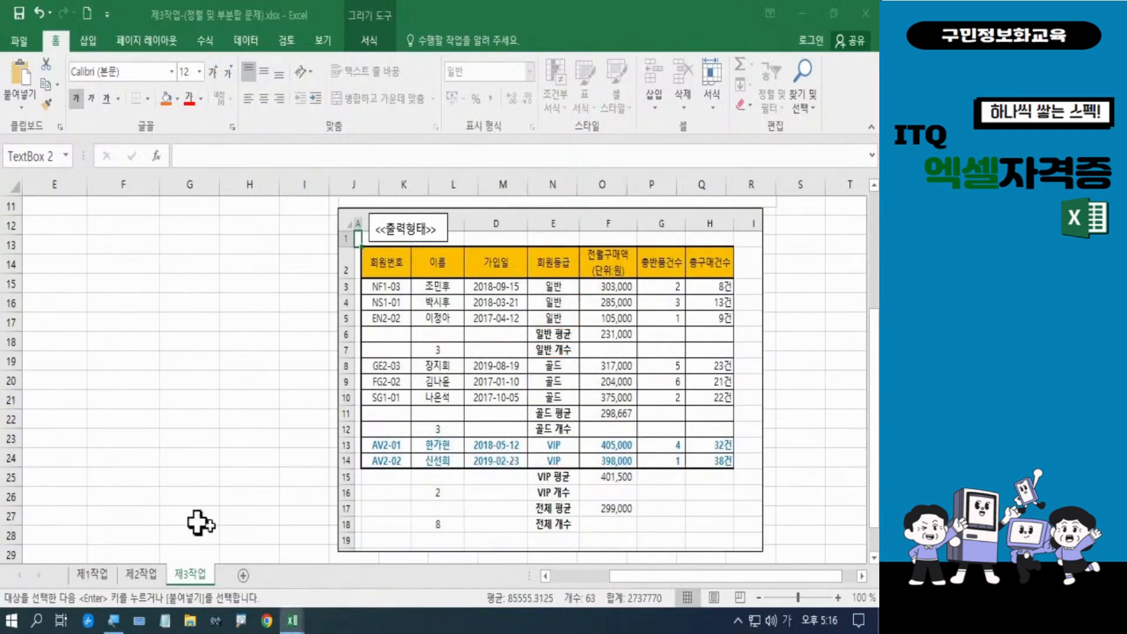
# Sort the member table B2:H10 on 제3작업 by 회원등급 values in descending order (내림차순), treating the first row as headers
pyautogui.moveTo(613, 578); pyautogui.dragTo(569, 584)
pyautogui.scroll(3, 276, 420)
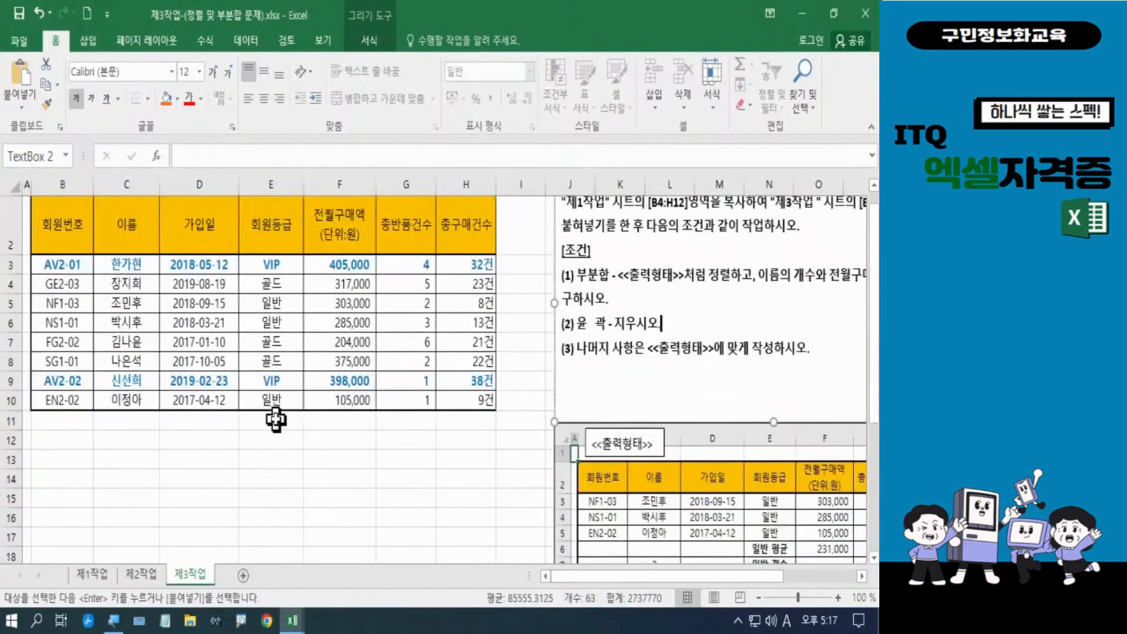
pyautogui.scroll(1, 275, 420)
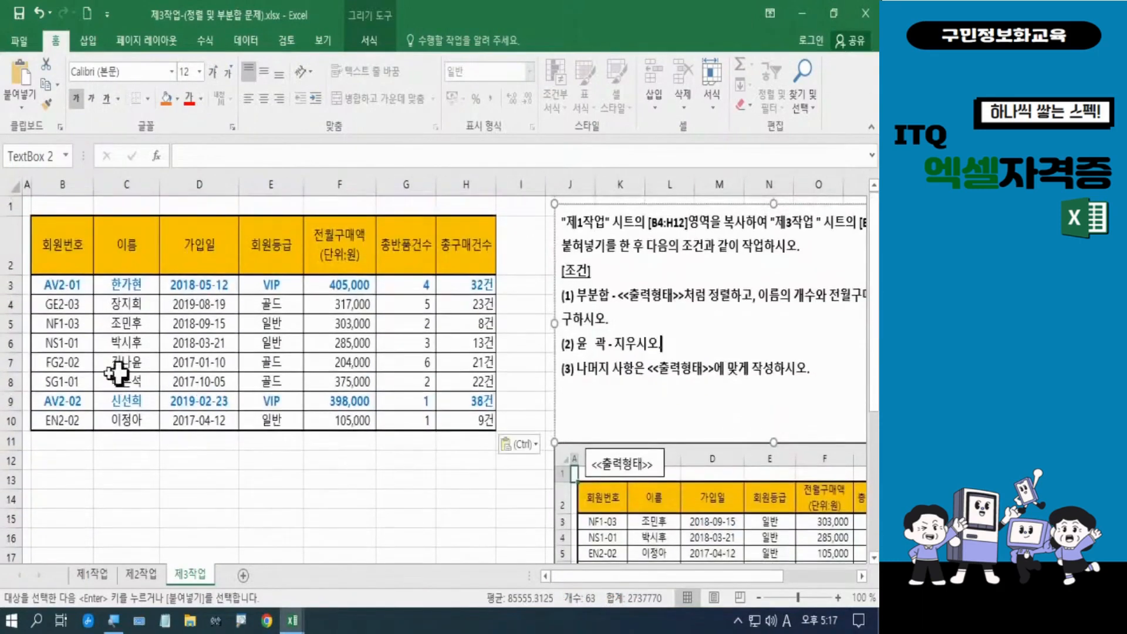
pyautogui.click(61, 239)
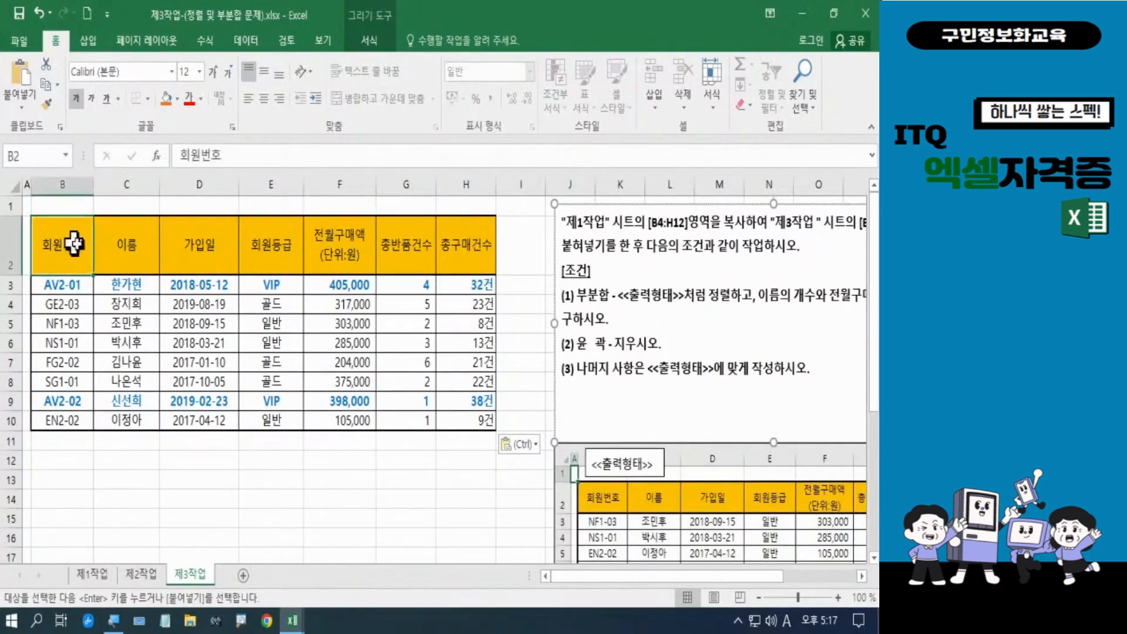
pyautogui.moveTo(74, 243); pyautogui.dragTo(451, 420)
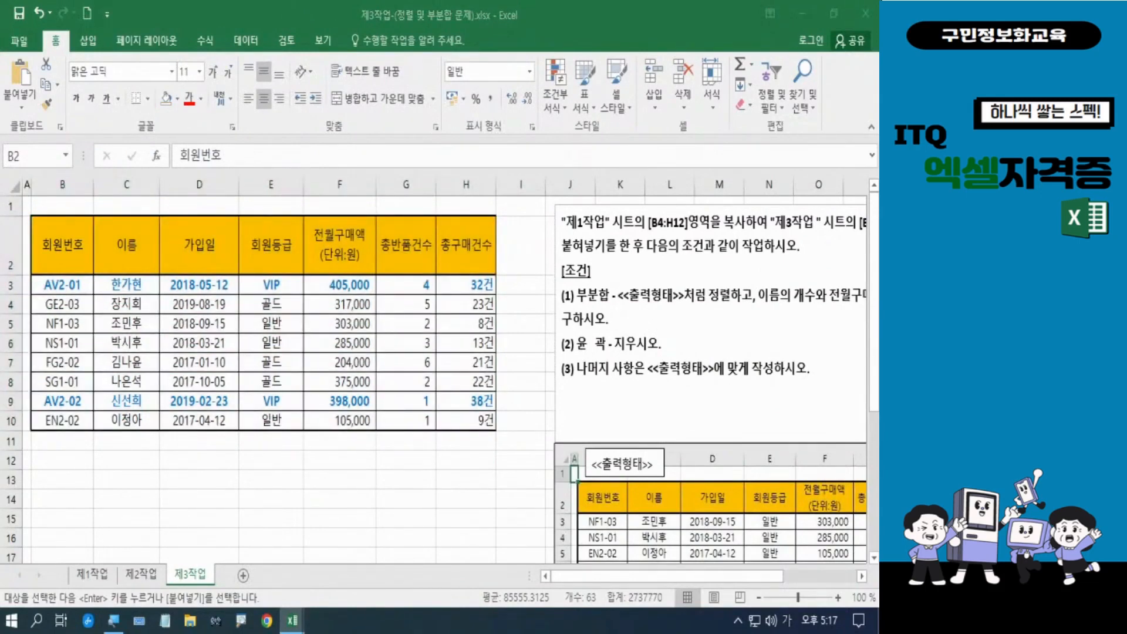
pyautogui.press('Hangul')
pyautogui.press('Hangul')
pyautogui.hotkey('ctrl', 'v')
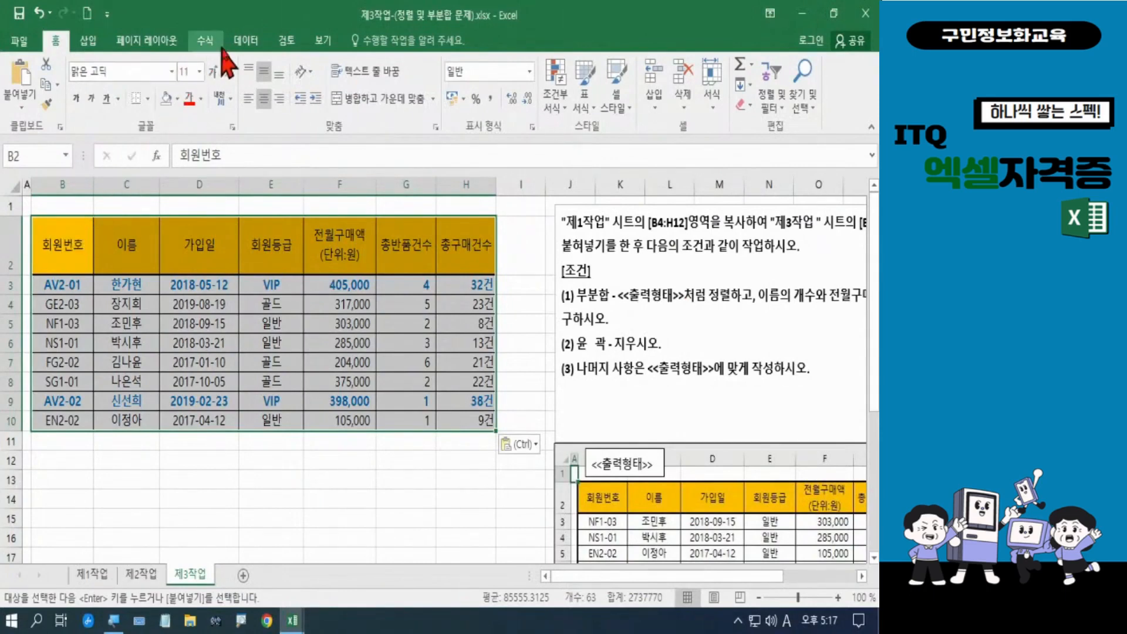
pyautogui.click(244, 42)
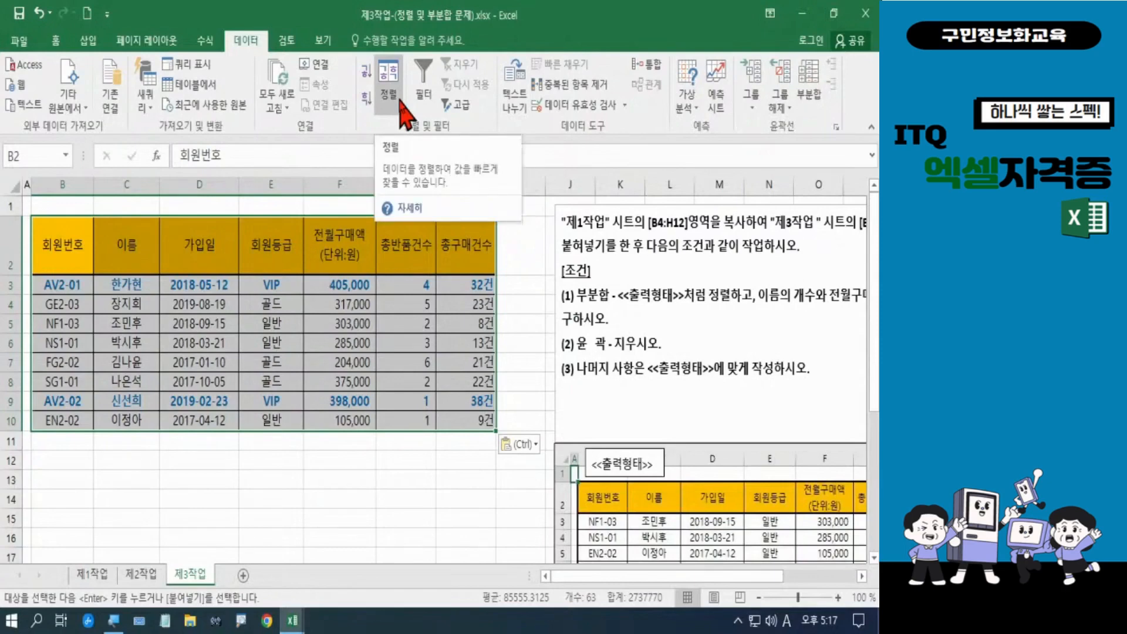
pyautogui.press('ctrl')
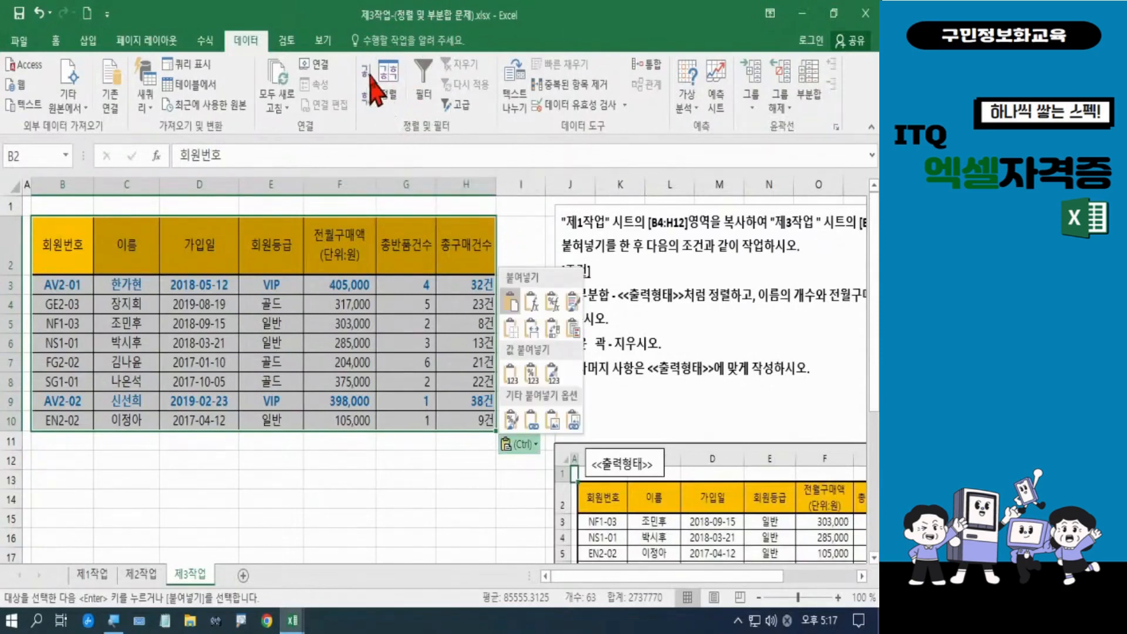
pyautogui.click(391, 97)
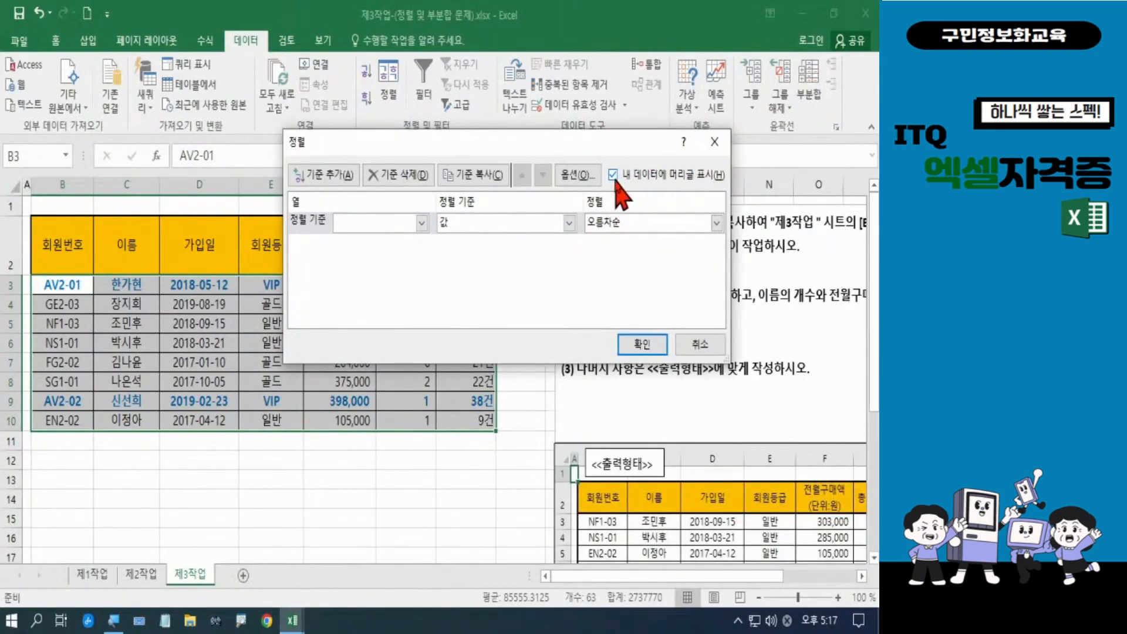
pyautogui.click(422, 224)
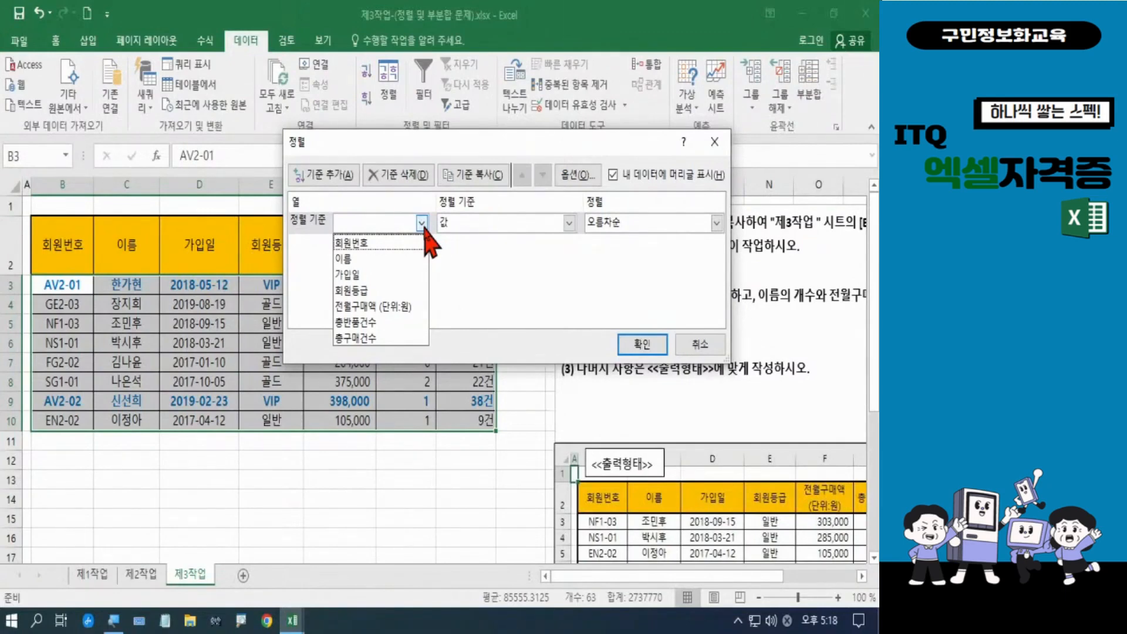
pyautogui.click(394, 291)
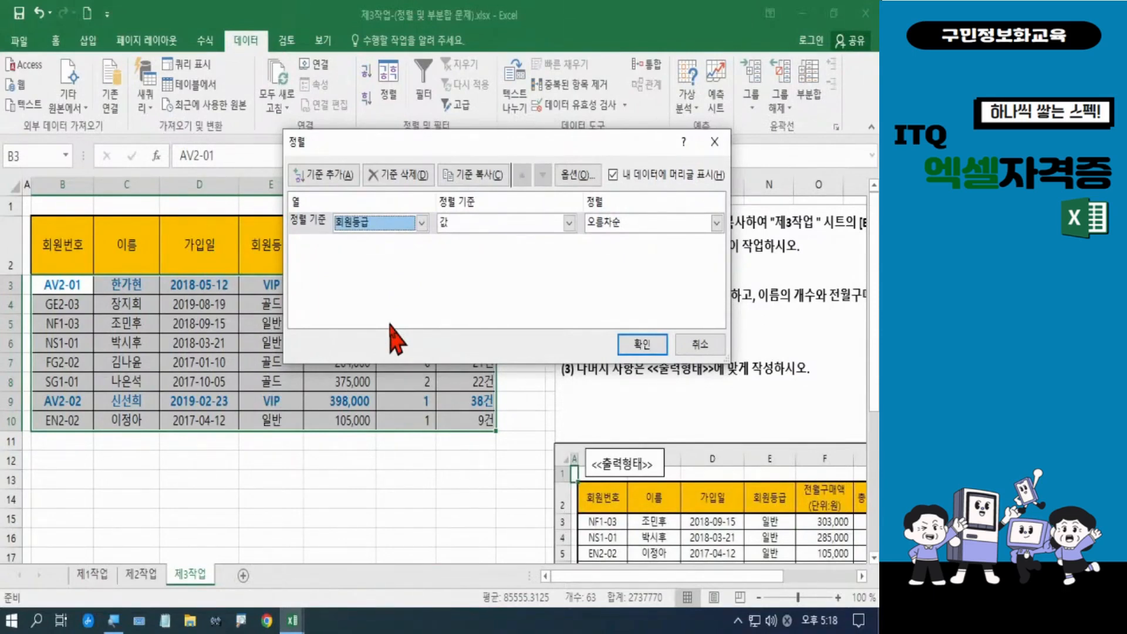
pyautogui.click(717, 223)
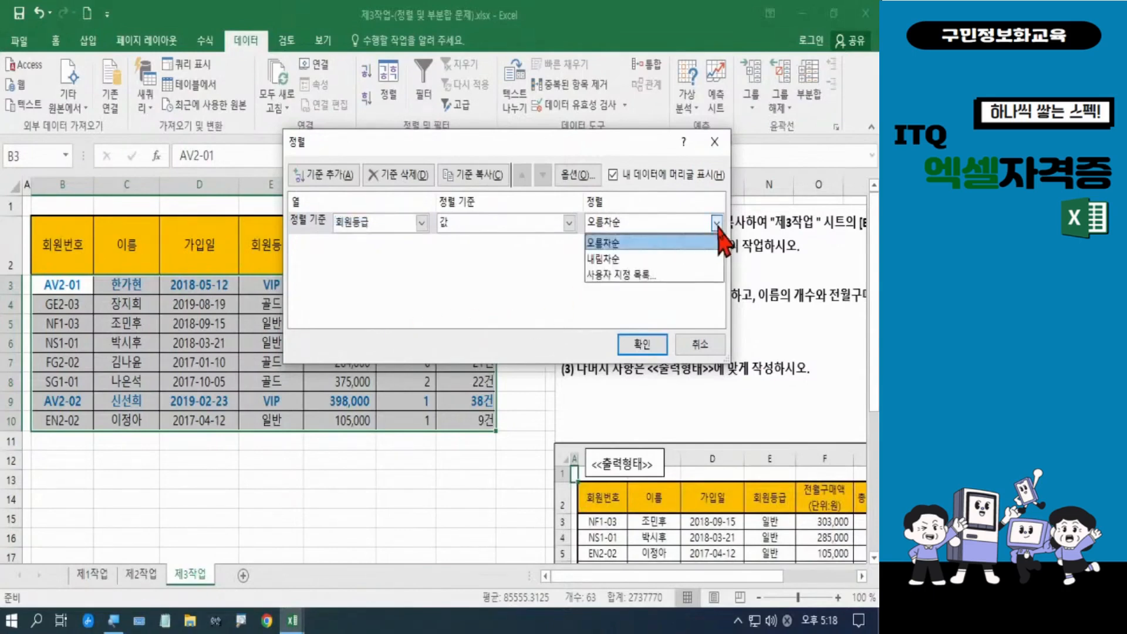
pyautogui.click(602, 259)
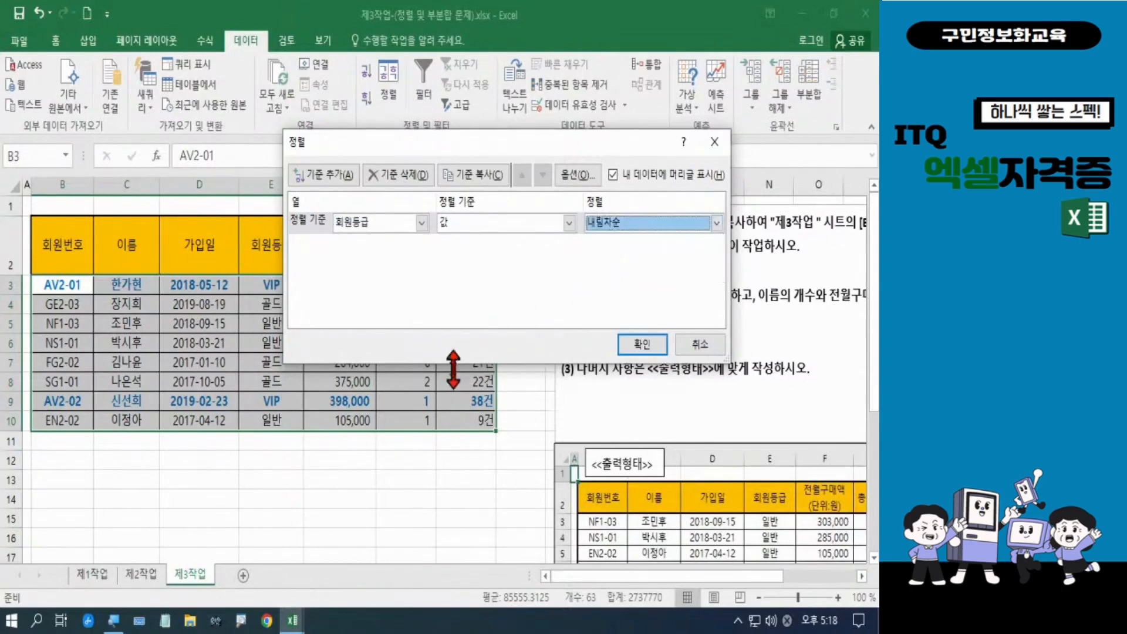
pyautogui.click(641, 345)
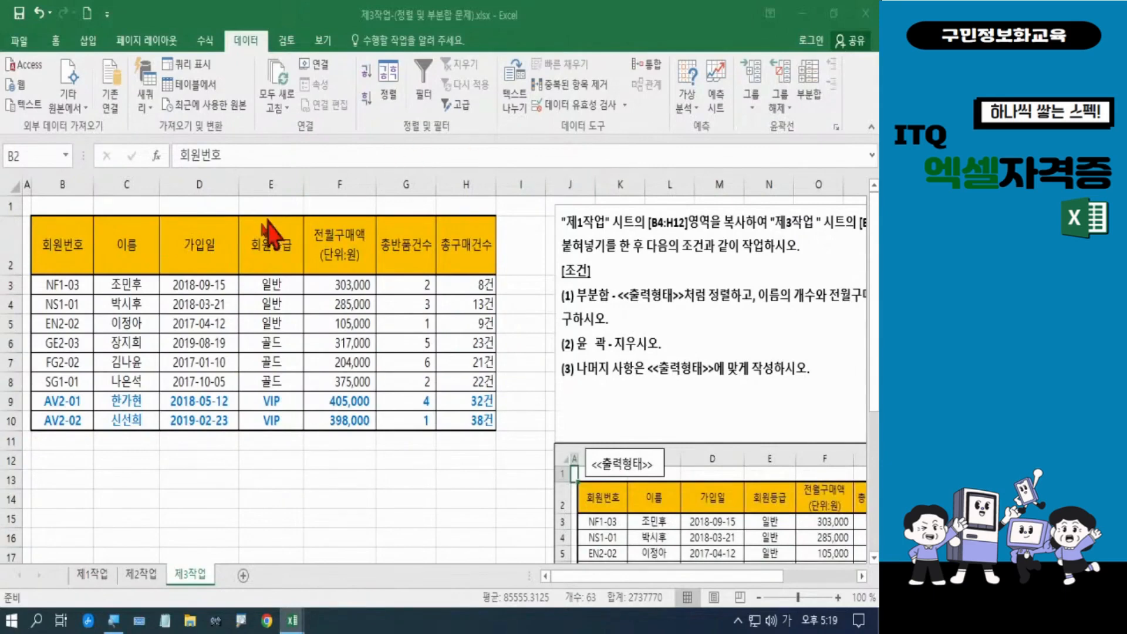
pyautogui.press('Escape')
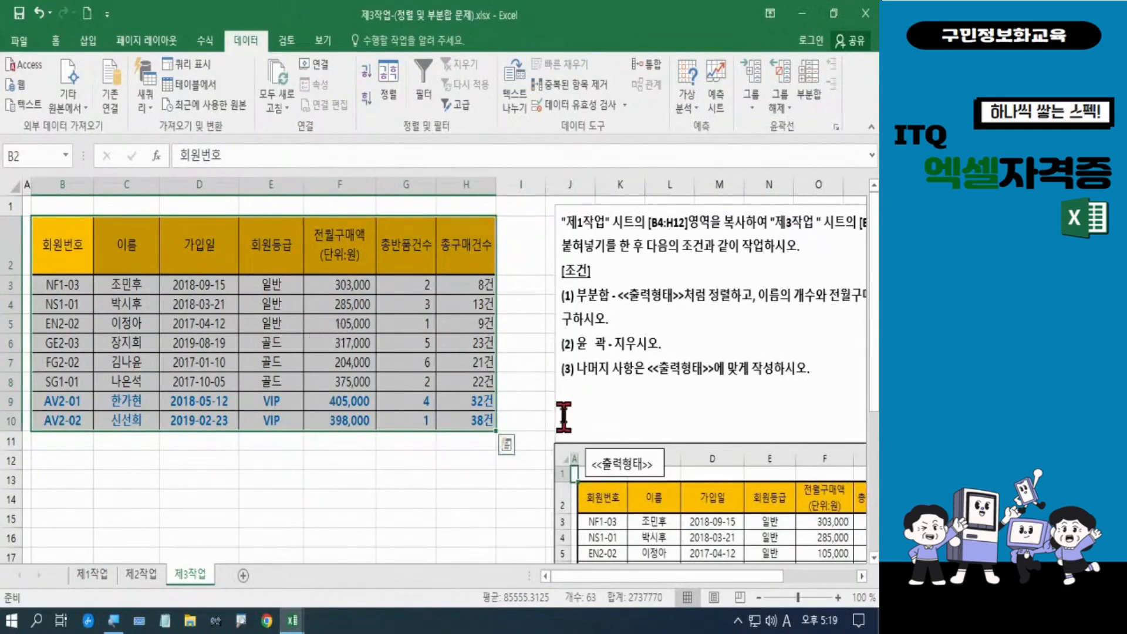
# Examine subtotal condition (1) and the <<출력형태>> sample for the required functions, fields and order of the summary rows
pyautogui.click(600, 405)
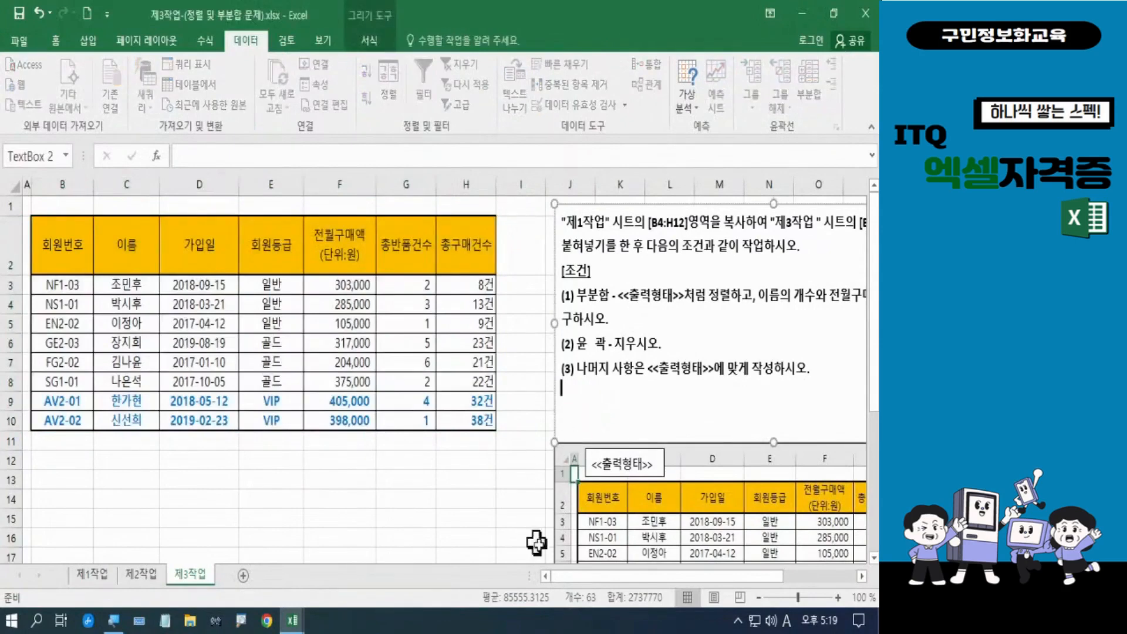
pyautogui.moveTo(602, 577); pyautogui.dragTo(659, 578)
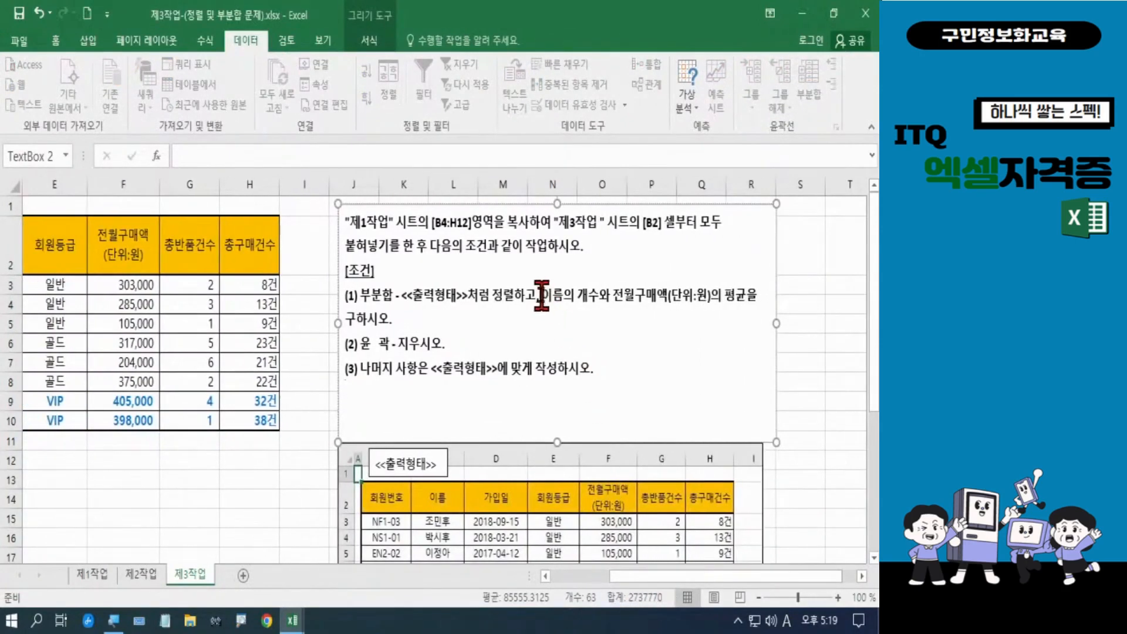
pyautogui.moveTo(541, 293); pyautogui.dragTo(600, 294)
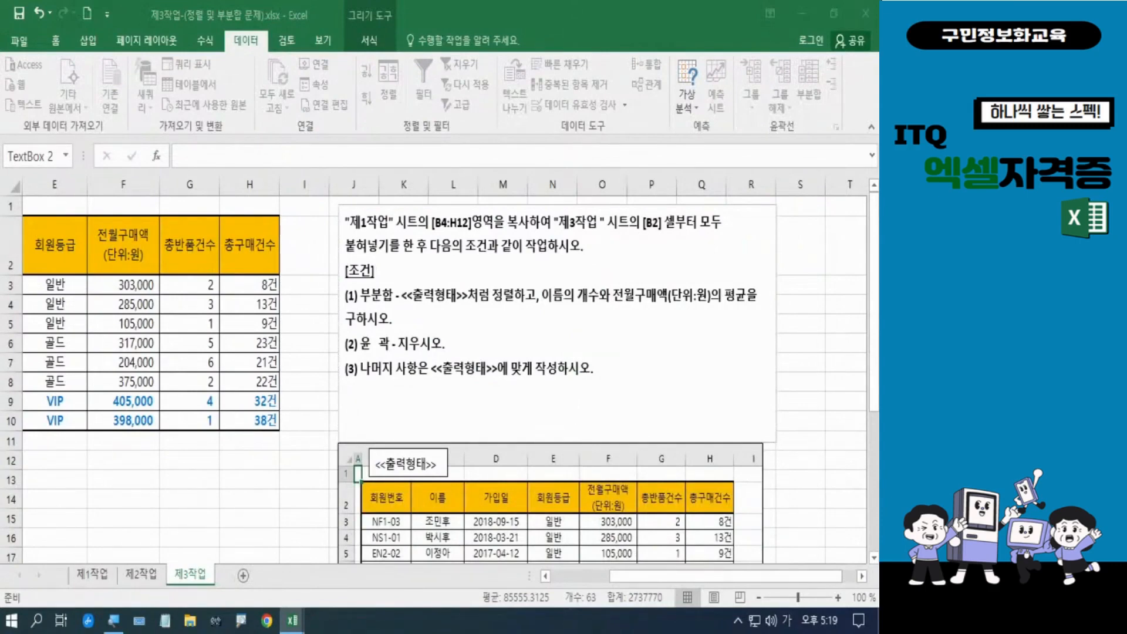
pyautogui.click(615, 293)
pyautogui.moveTo(616, 292); pyautogui.dragTo(760, 294)
pyautogui.click(499, 370)
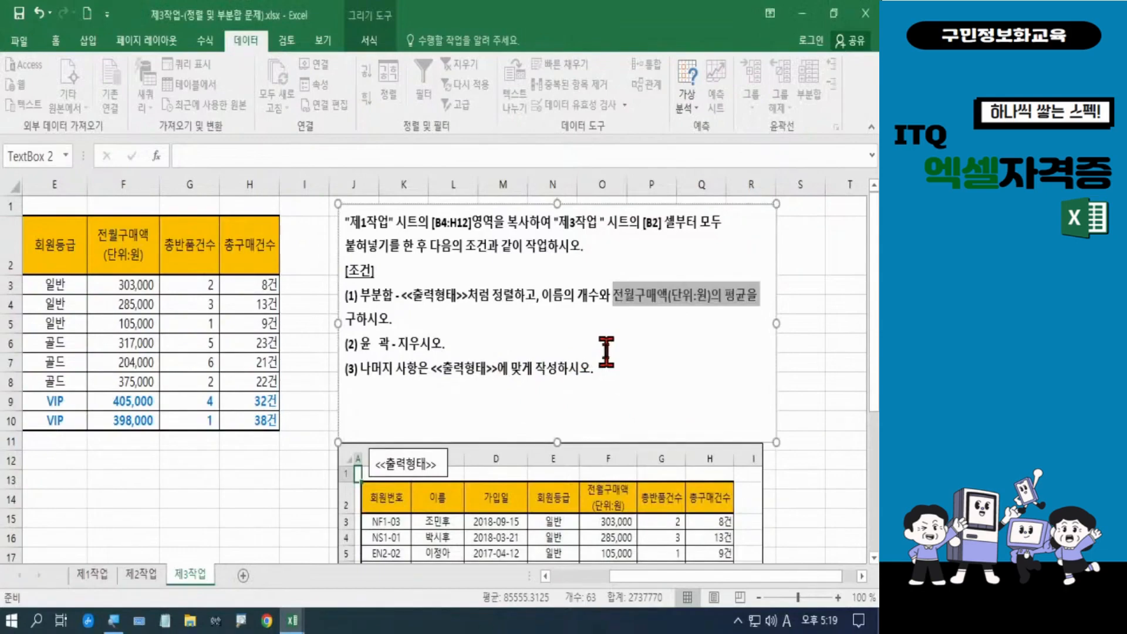
pyautogui.scroll(-3, 606, 352)
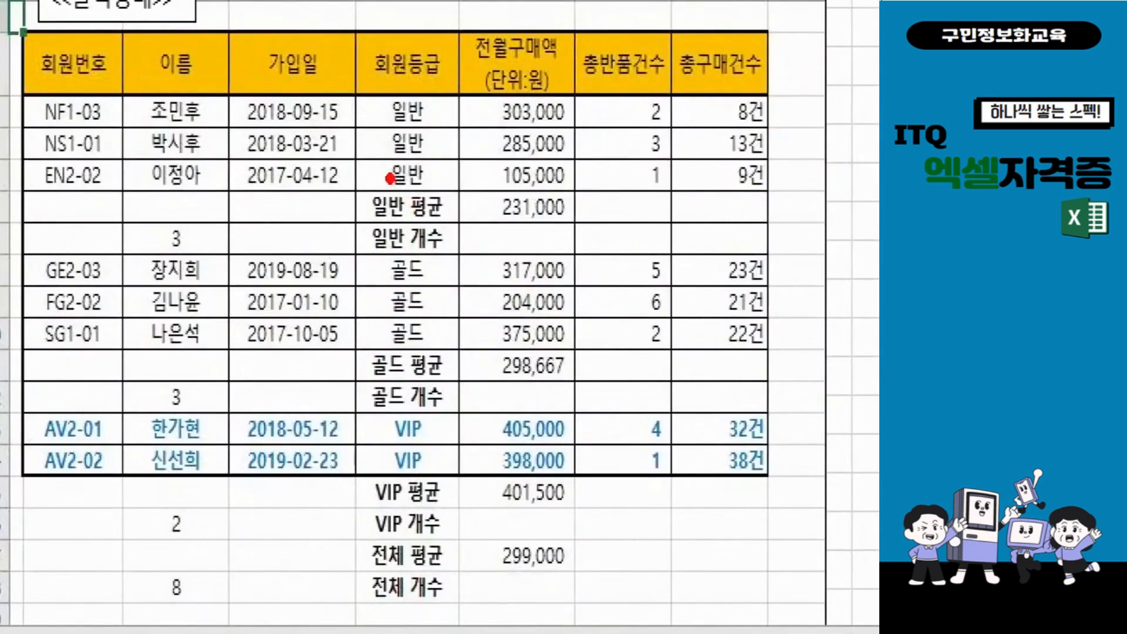
pyautogui.moveTo(386, 174); pyautogui.dragTo(464, 263)
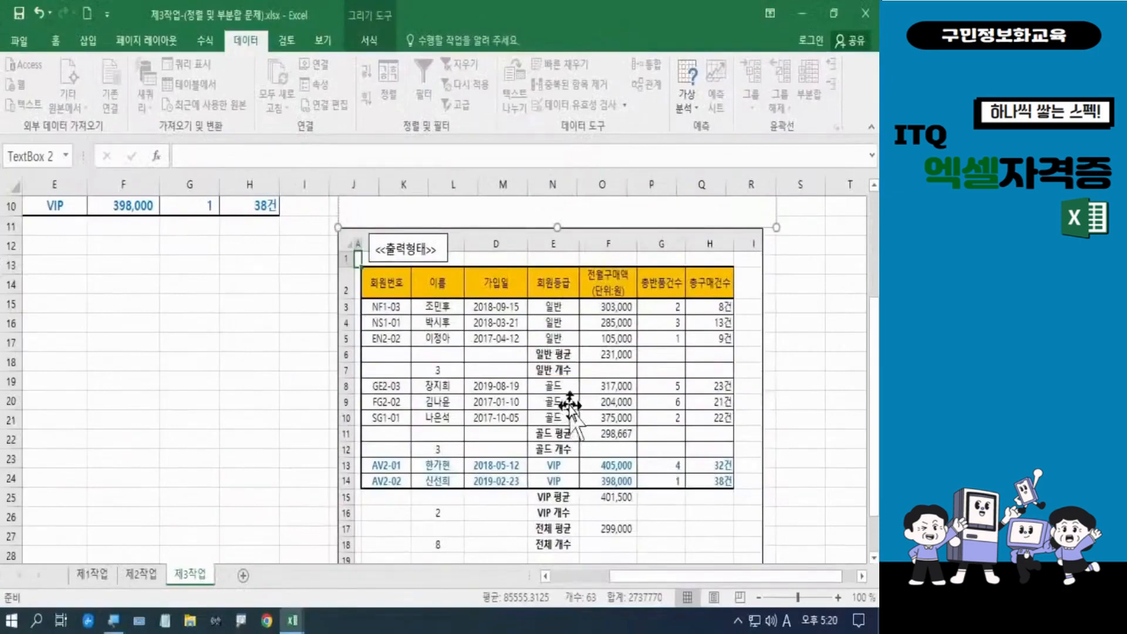
# Start a subtotal (부분합) on the sorted member table from B2, grouped by 회원등급 with the 개수 function
pyautogui.click(47, 358)
pyautogui.moveTo(626, 587); pyautogui.dragTo(557, 590)
pyautogui.scroll(3, 184, 398)
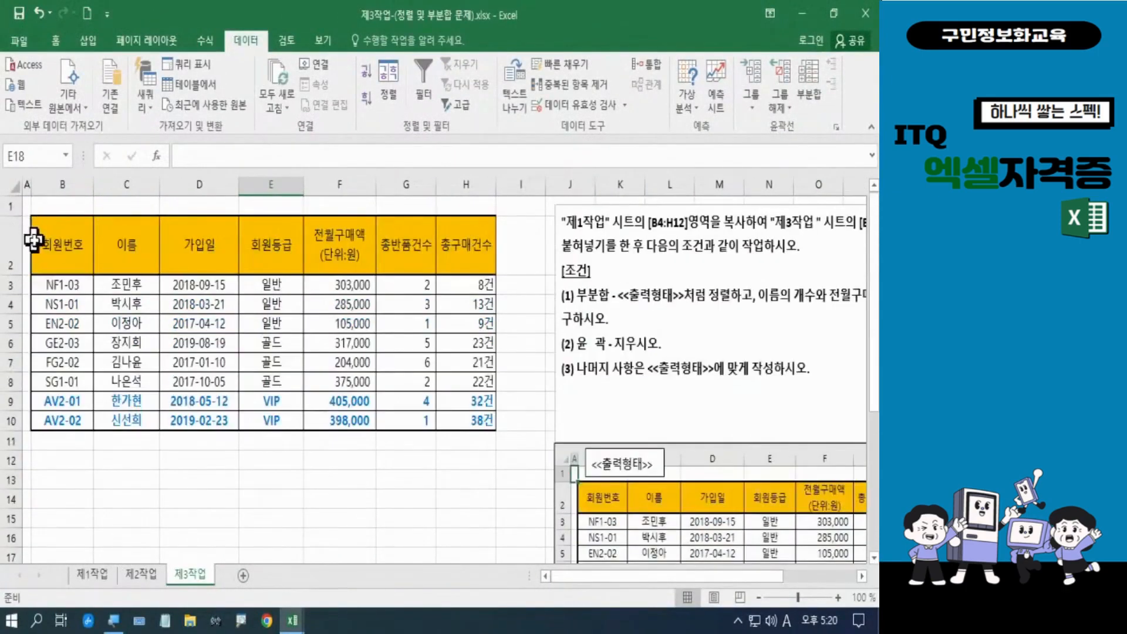
pyautogui.click(51, 253)
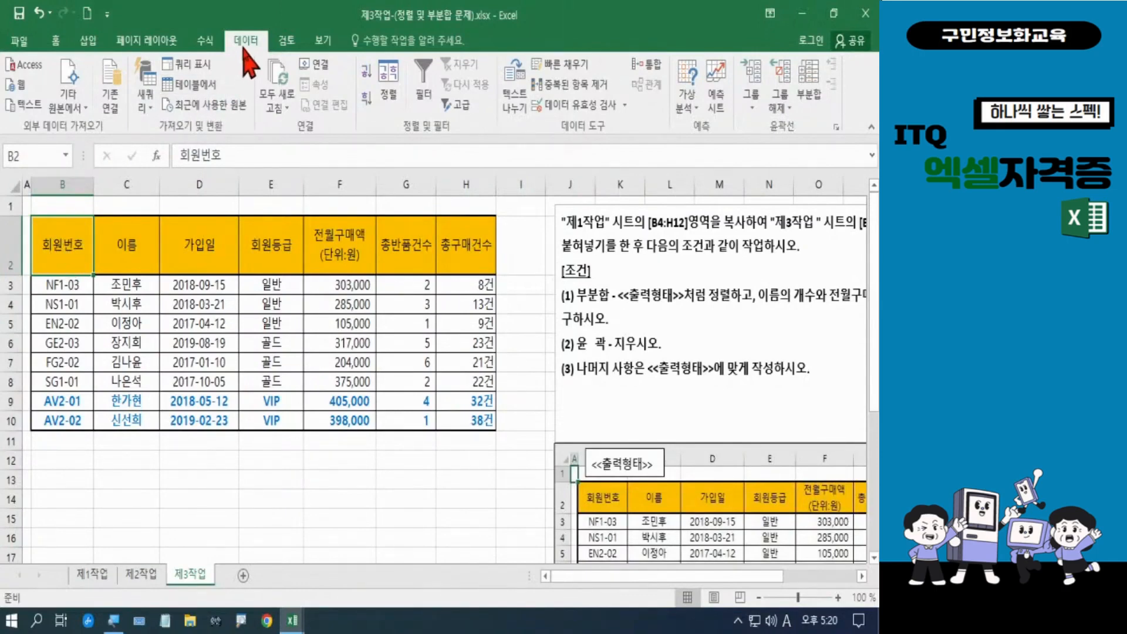
pyautogui.click(810, 89)
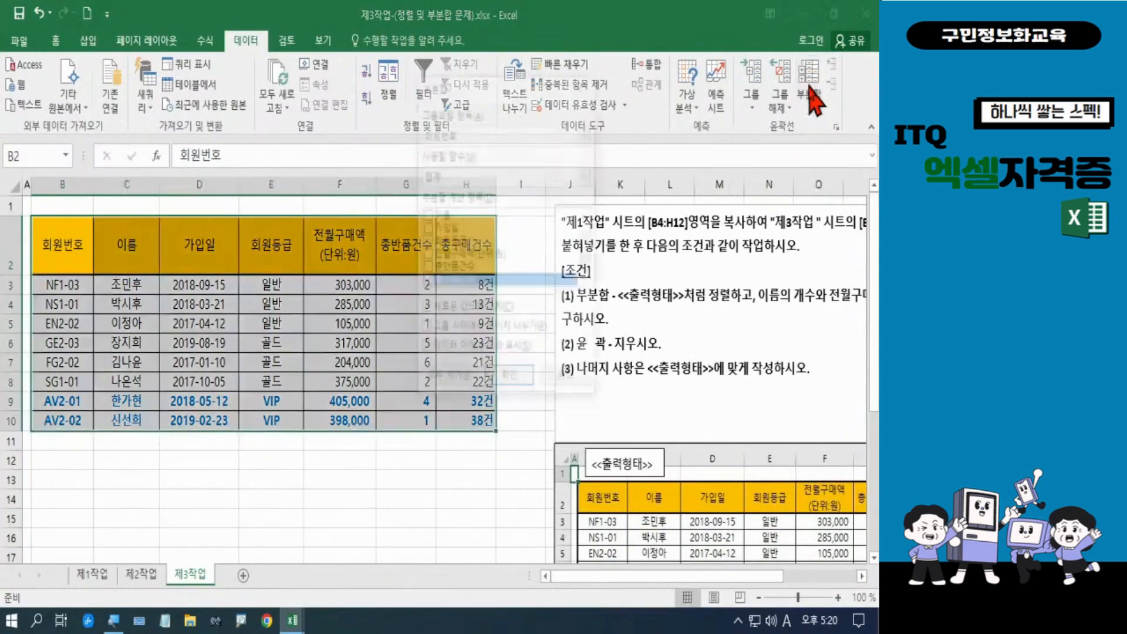
pyautogui.hotkey('ctrl', '2')
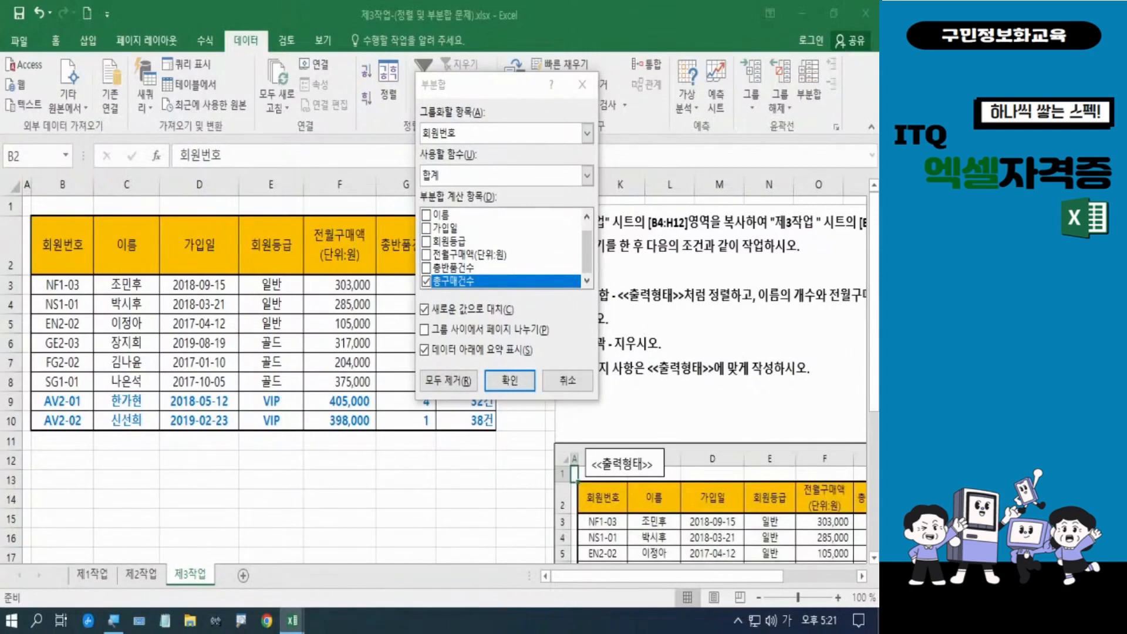
pyautogui.click(588, 135)
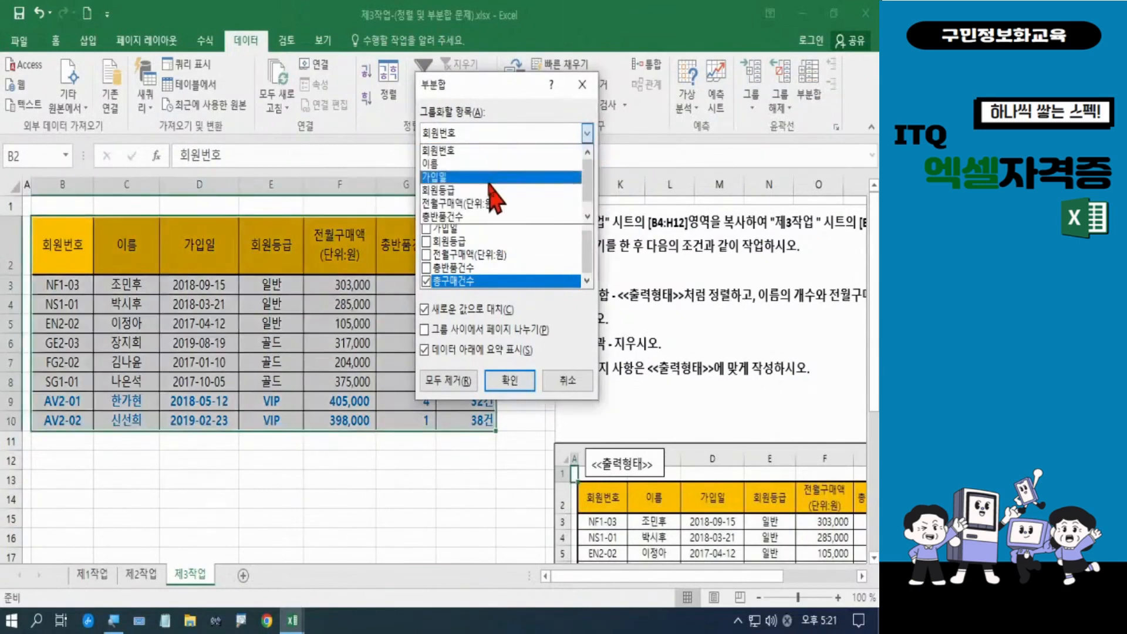
pyautogui.click(490, 190)
pyautogui.click(587, 175)
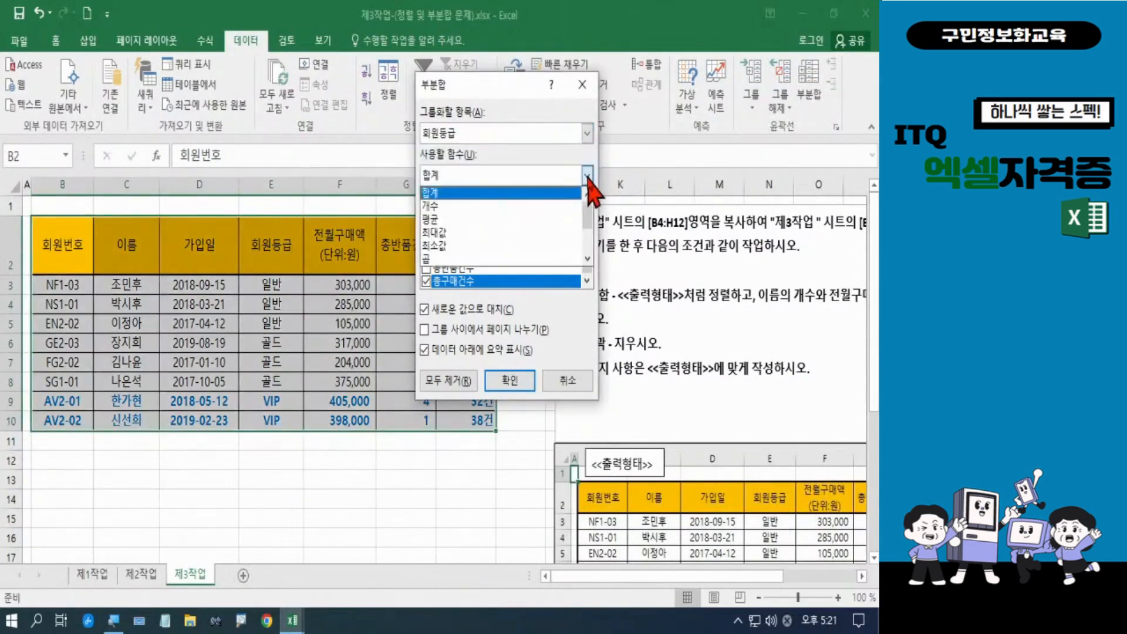
pyautogui.click(563, 206)
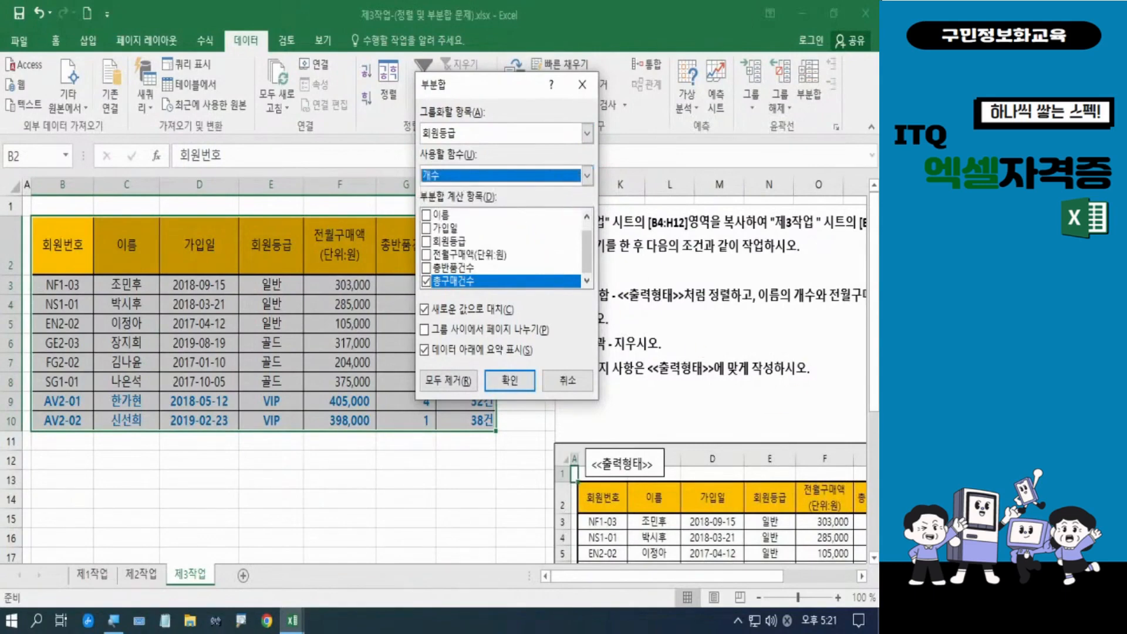
# Include only 이름 as the subtotal field, excluding 총구매건수, and apply the count subtotal
pyautogui.hotkey('ctrl', '2')
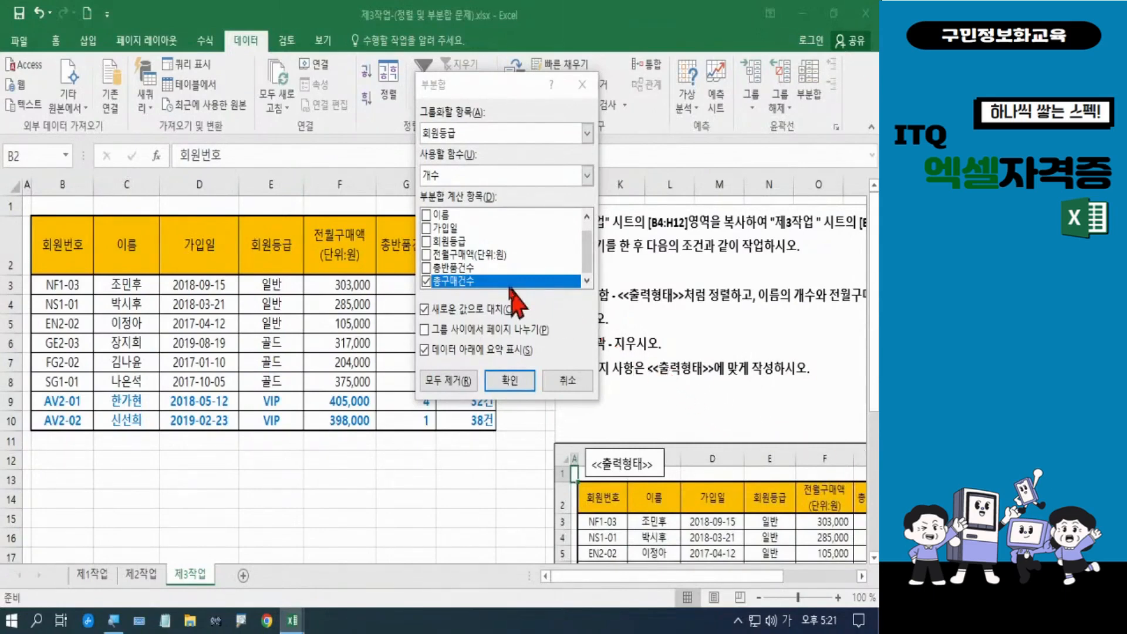
pyautogui.click(427, 215)
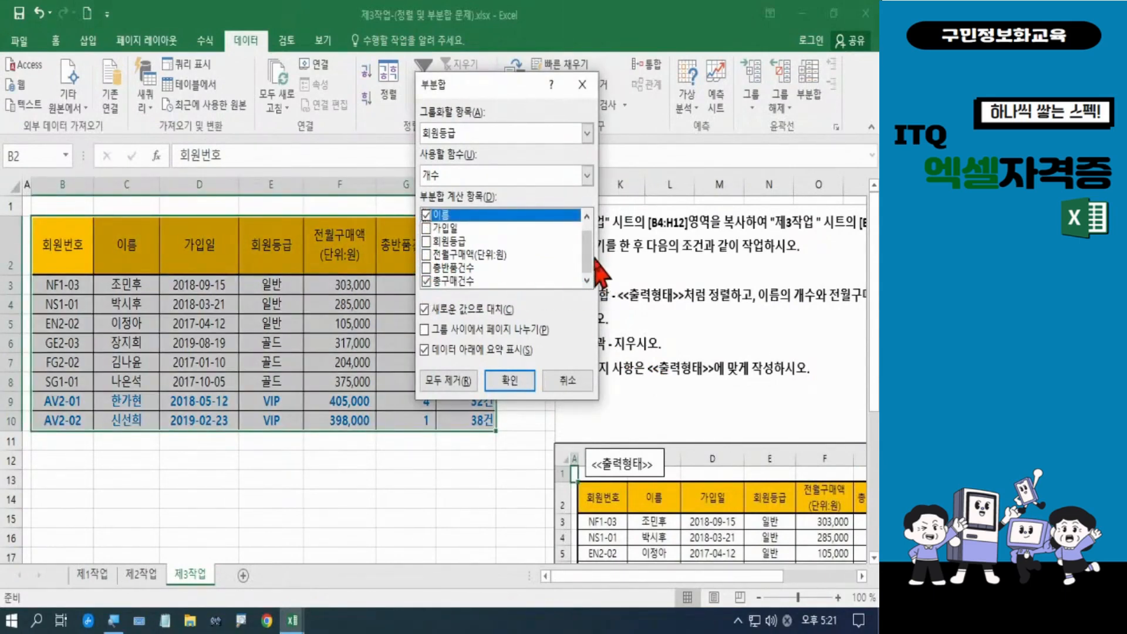
pyautogui.click(427, 282)
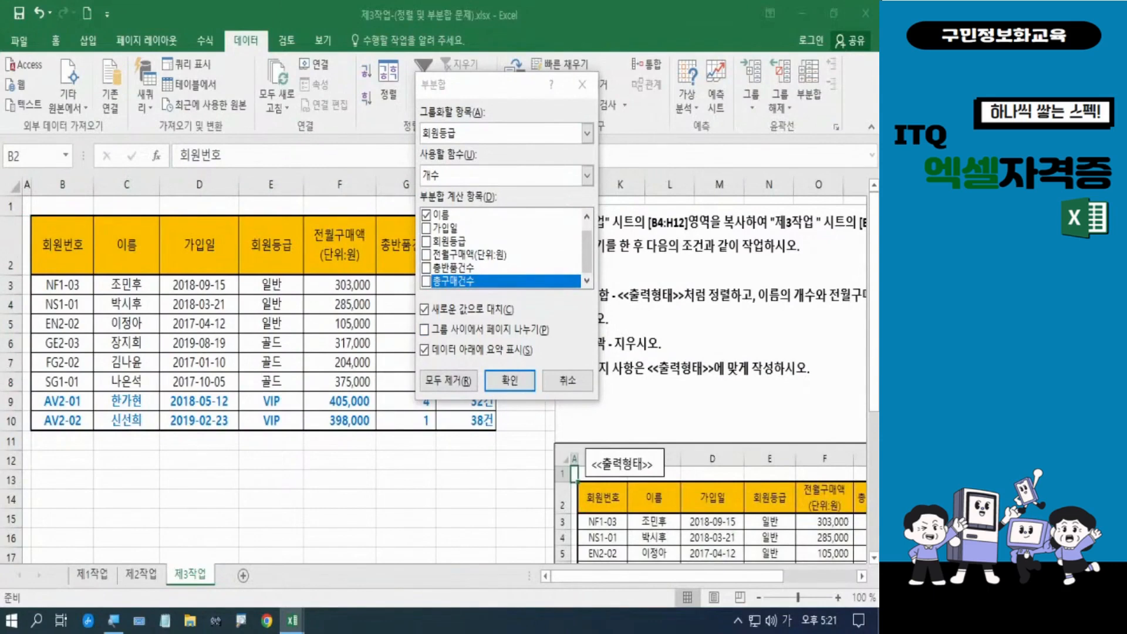
pyautogui.click(508, 381)
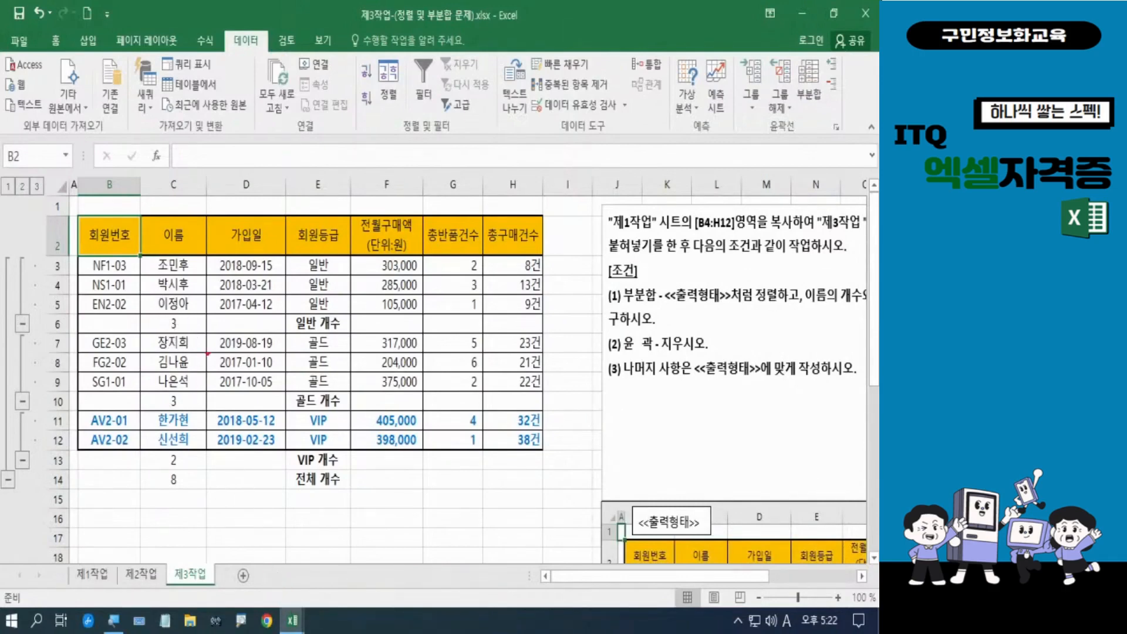
pyautogui.moveTo(200, 324)
pyautogui.mouseDown()
pyautogui.moveTo(189, 332)
pyautogui.moveTo(166, 309)
pyautogui.mouseUp()
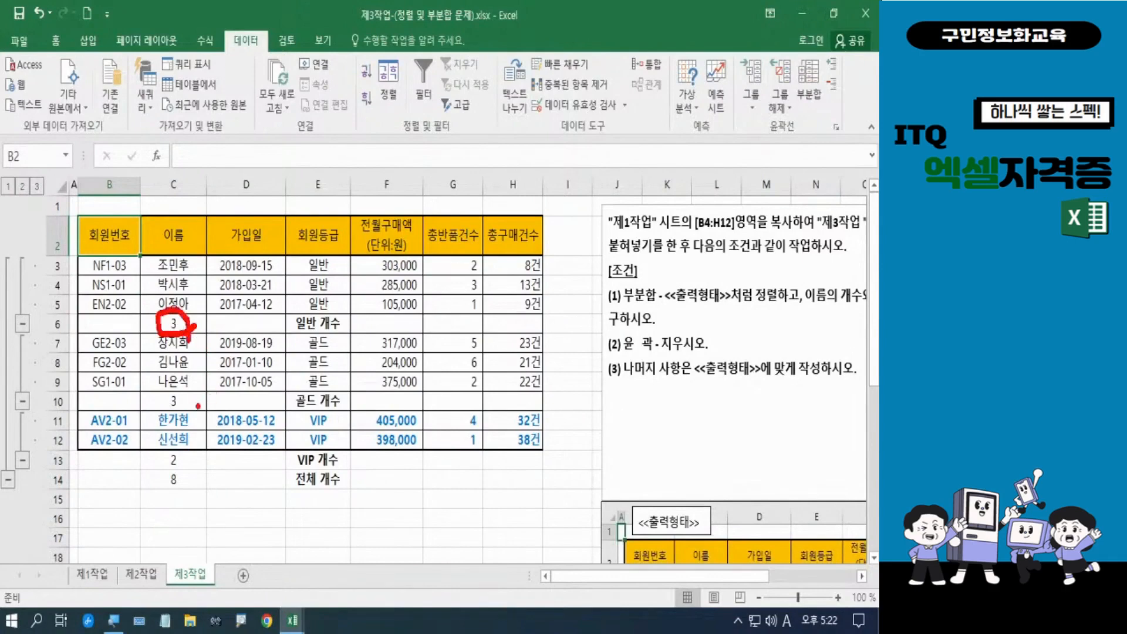
pyautogui.moveTo(342, 416); pyautogui.dragTo(284, 409)
pyautogui.moveTo(198, 413)
pyautogui.mouseDown()
pyautogui.moveTo(148, 402)
pyautogui.moveTo(189, 425)
pyautogui.mouseUp()
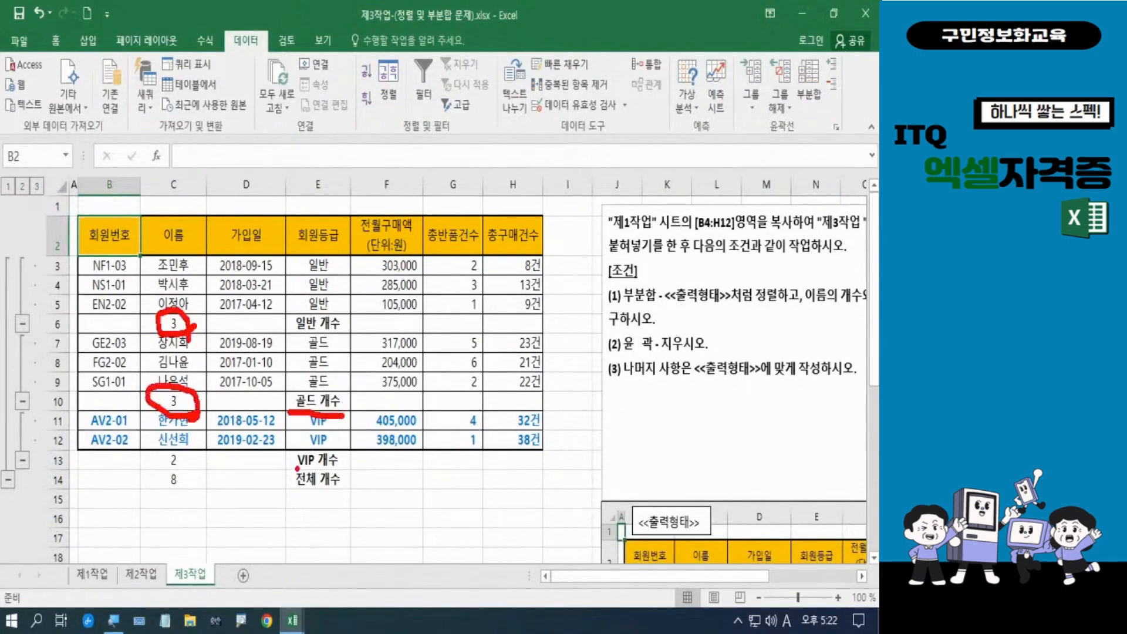
pyautogui.moveTo(341, 475); pyautogui.dragTo(284, 464)
pyautogui.moveTo(189, 463)
pyautogui.mouseDown()
pyautogui.moveTo(181, 474)
pyautogui.moveTo(174, 448)
pyautogui.moveTo(187, 473)
pyautogui.moveTo(153, 483)
pyautogui.moveTo(192, 480)
pyautogui.moveTo(194, 493)
pyautogui.mouseUp()
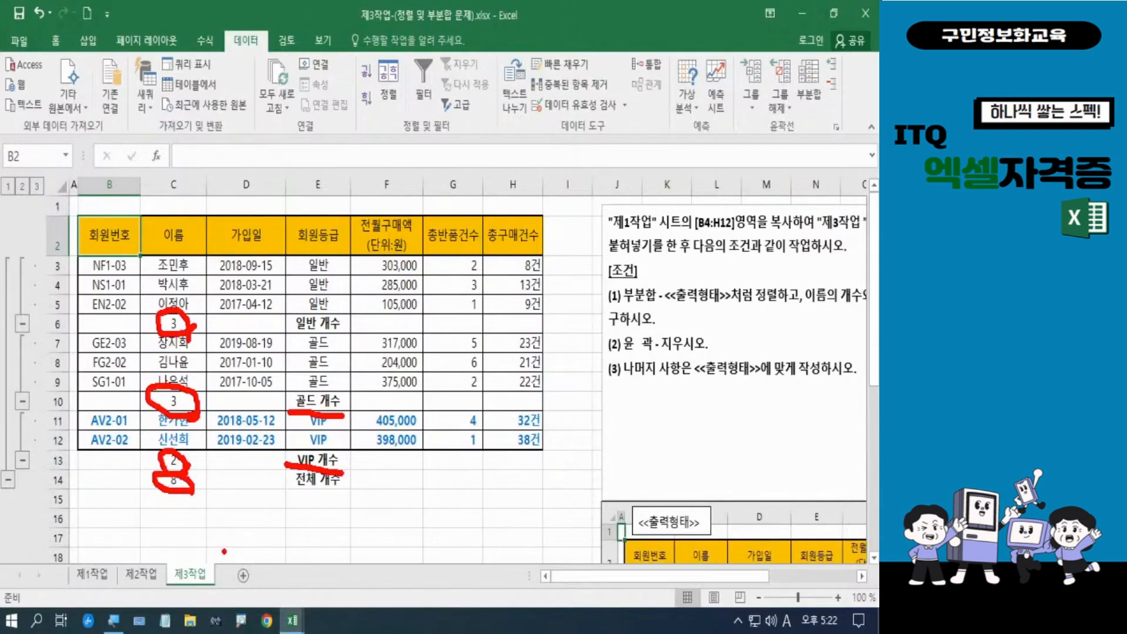
pyautogui.press('Escape')
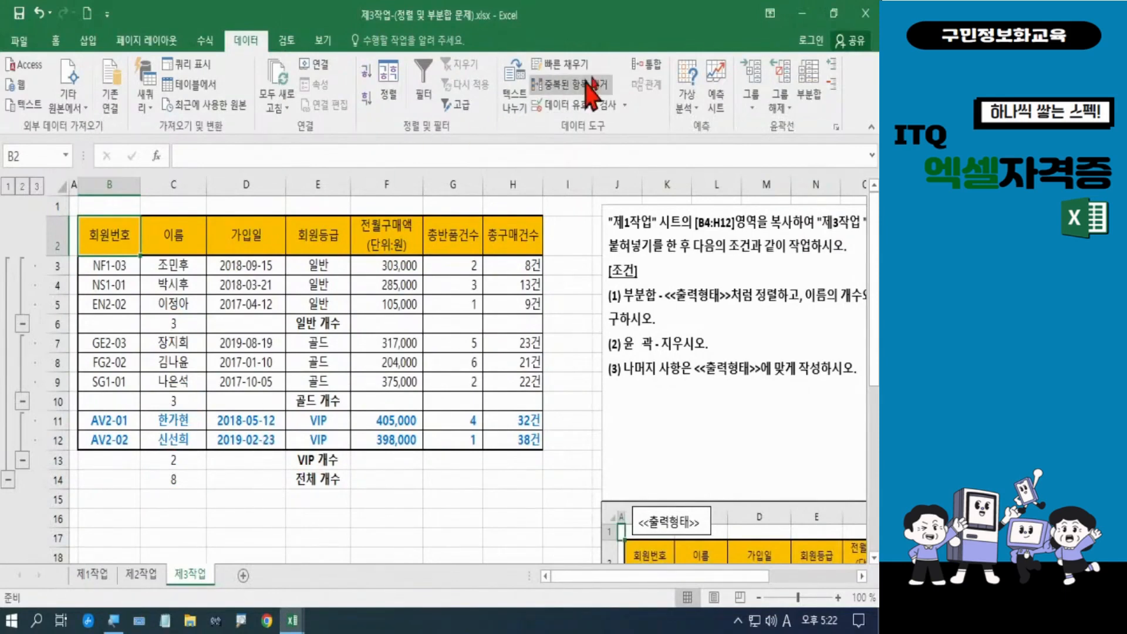
# Add a second subtotal by 회원등급 using 평균 on only 전월구매액(단위:원), with 새로운 값으로 대치 turned off
pyautogui.click(816, 99)
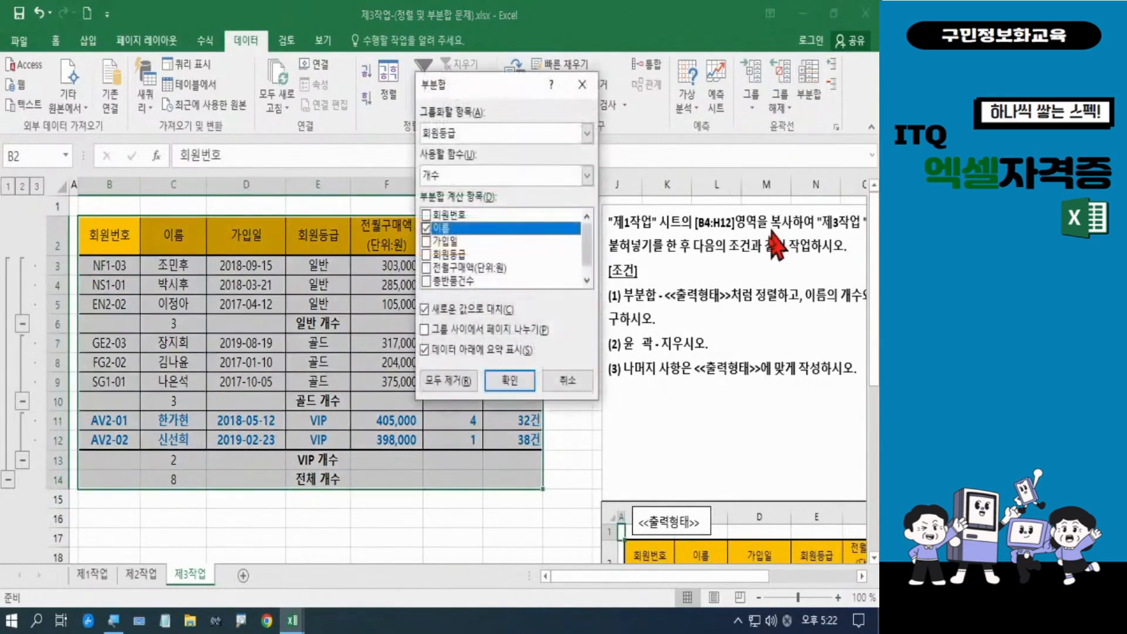
pyautogui.hotkey('ctrl', '2')
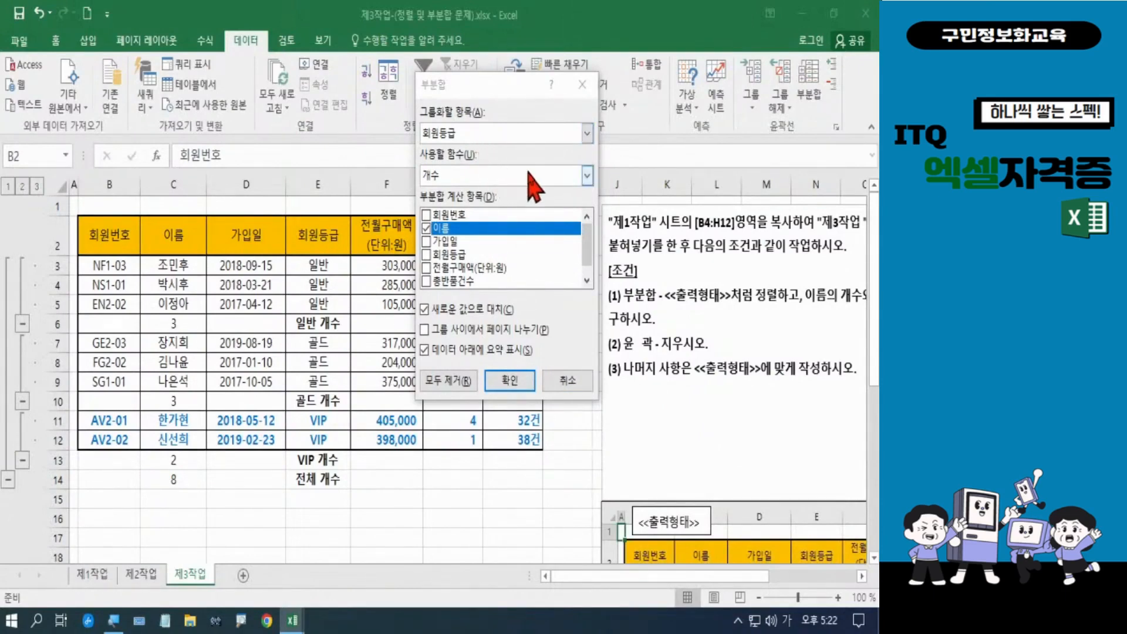
pyautogui.click(587, 174)
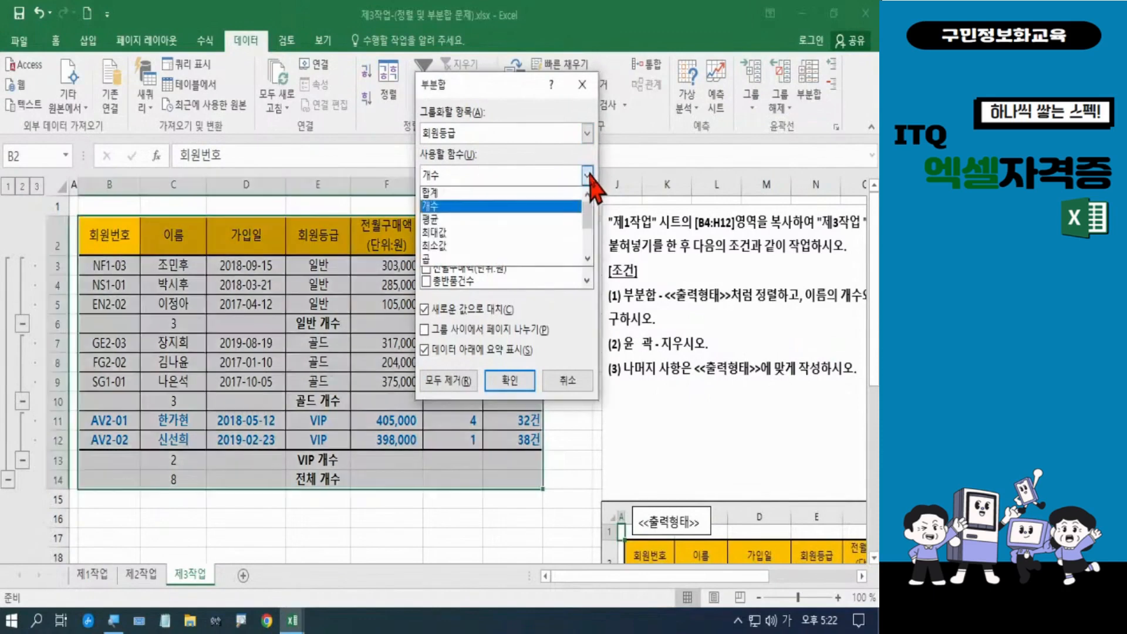
pyautogui.click(468, 219)
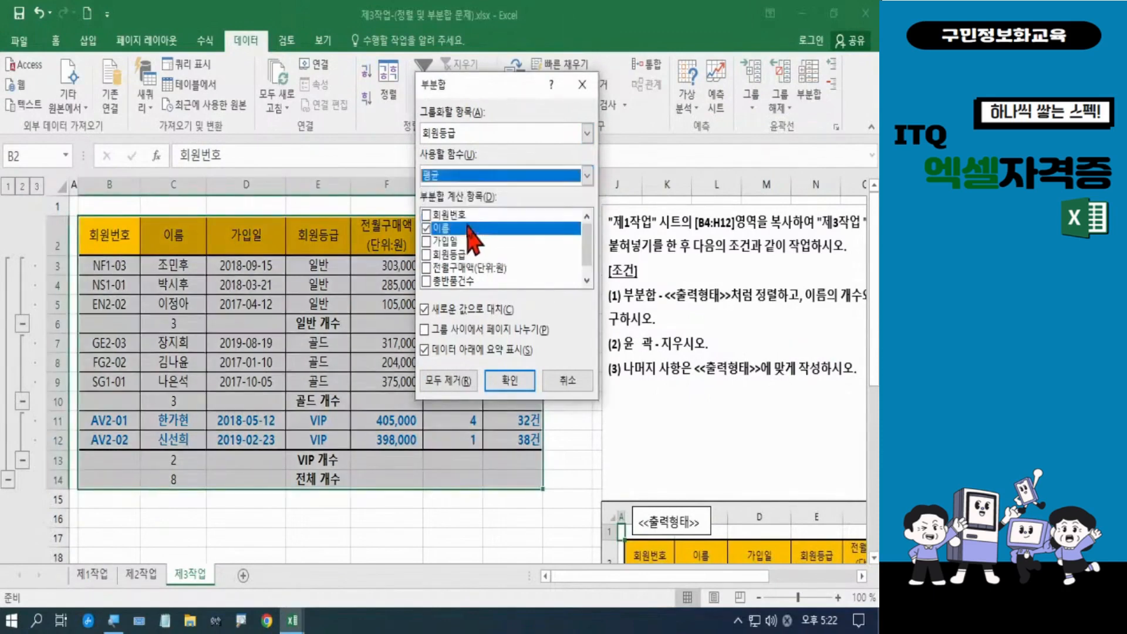
pyautogui.hotkey('ctrl', '2')
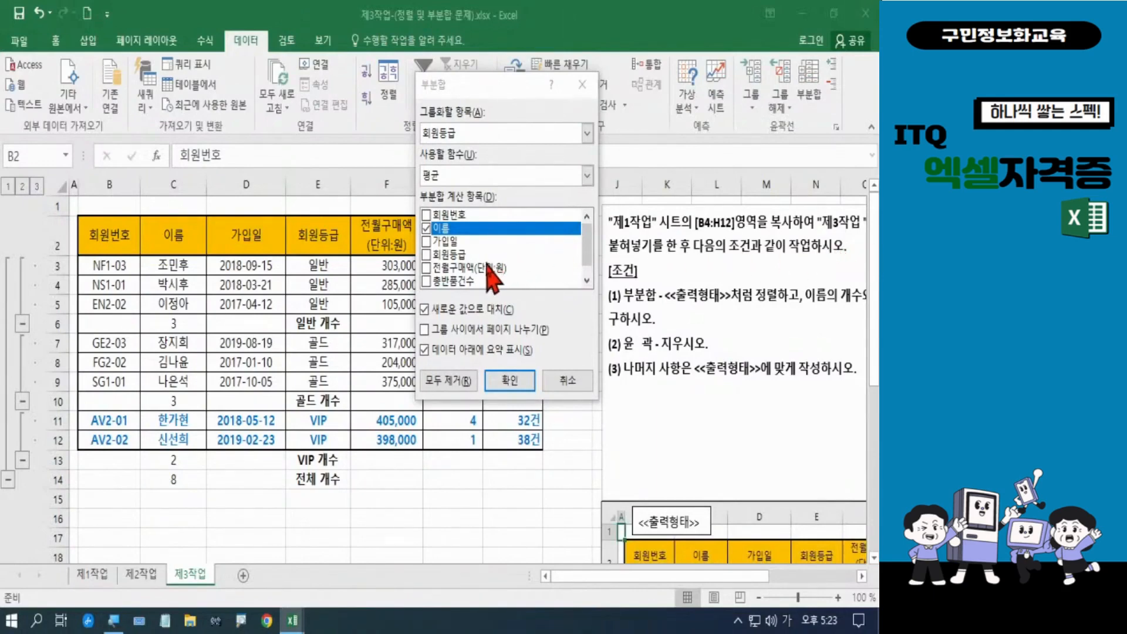
pyautogui.click(427, 230)
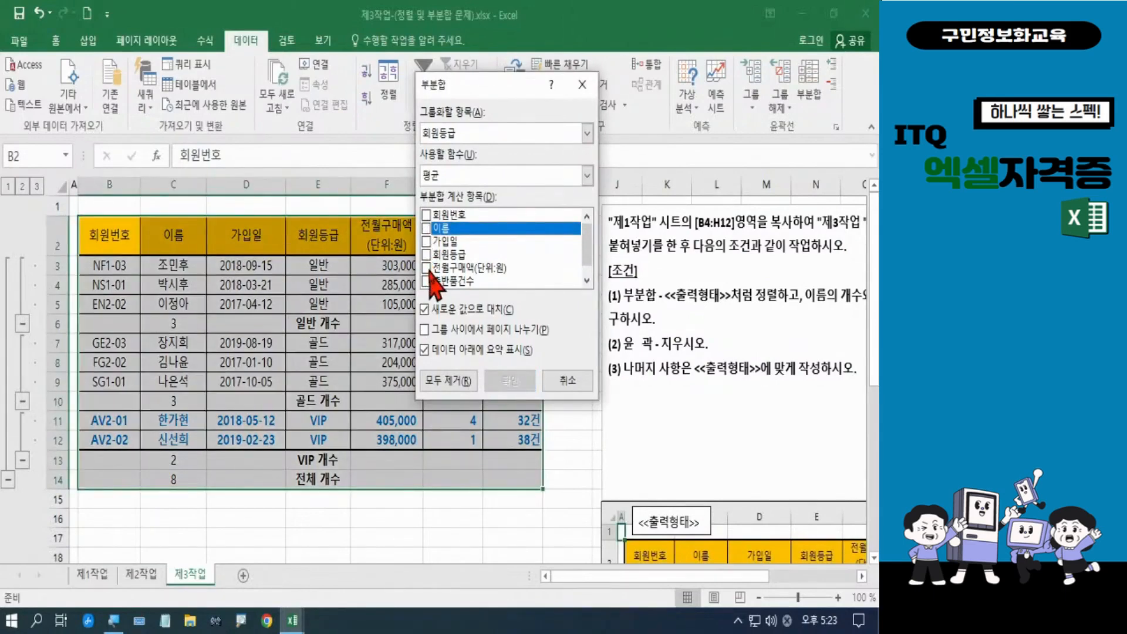
pyautogui.click(427, 268)
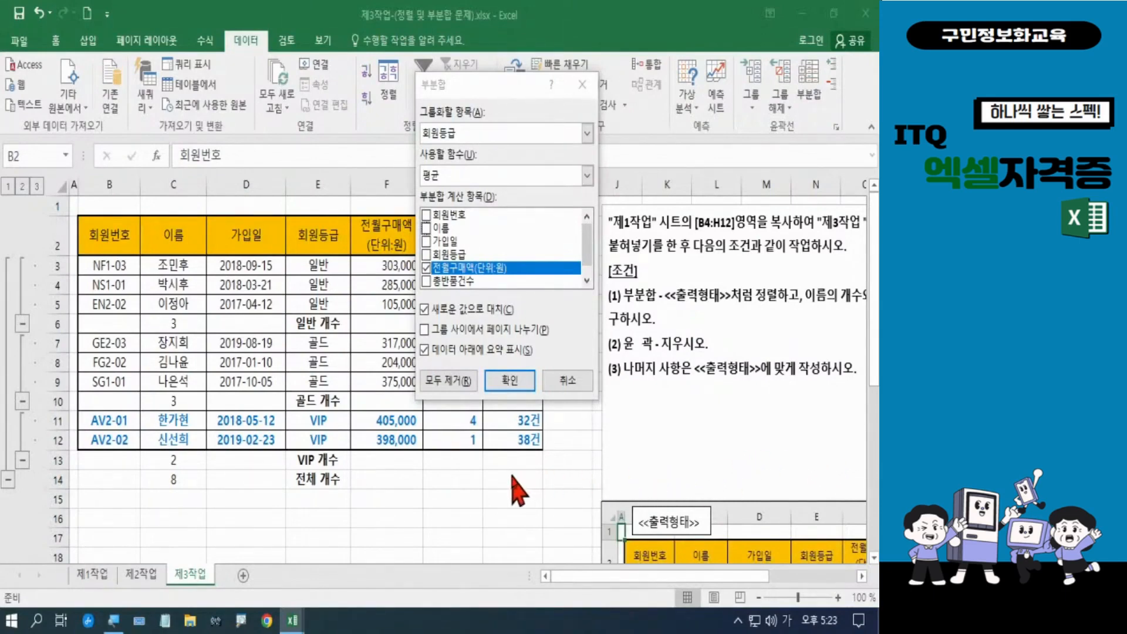
pyautogui.moveTo(403, 284)
pyautogui.mouseDown()
pyautogui.moveTo(432, 317)
pyautogui.moveTo(516, 331)
pyautogui.mouseUp()
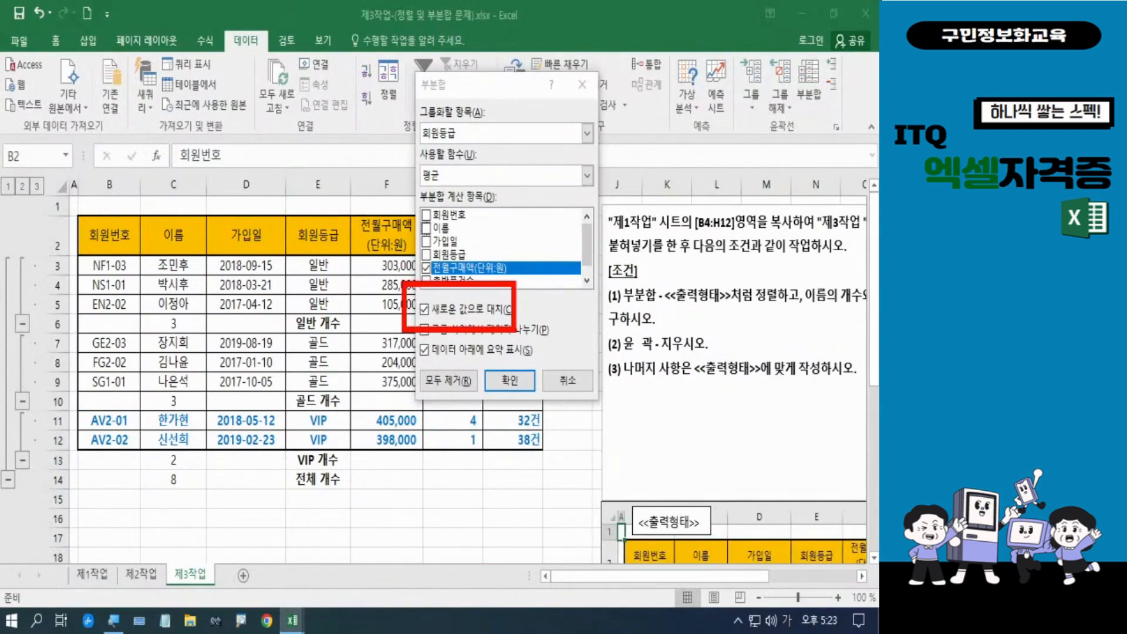
pyautogui.click(425, 310)
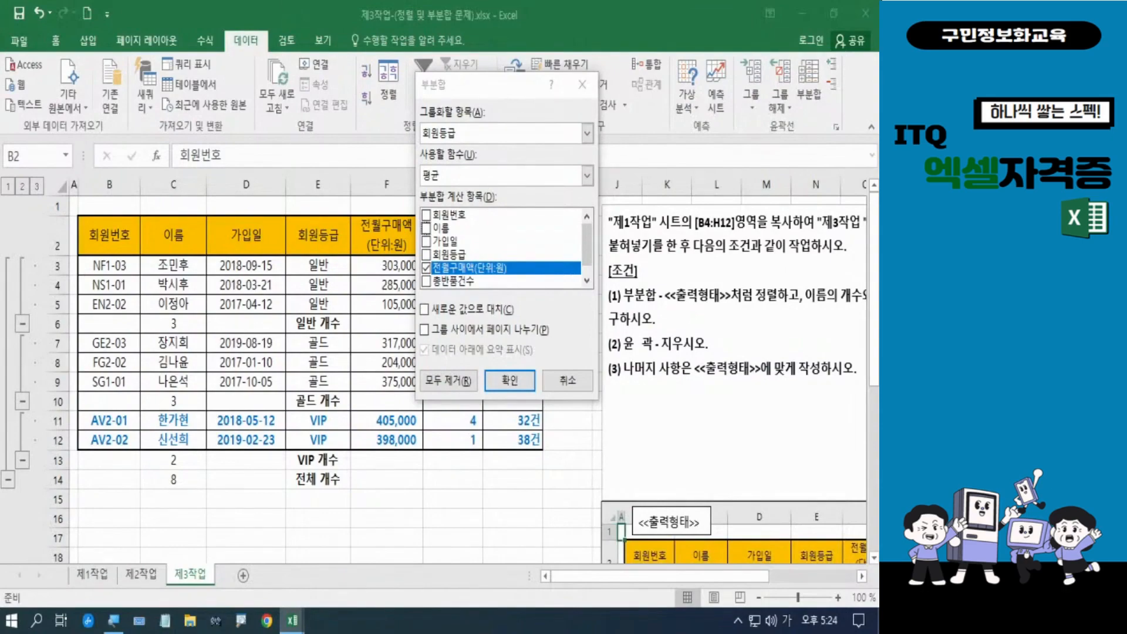
pyautogui.click(510, 382)
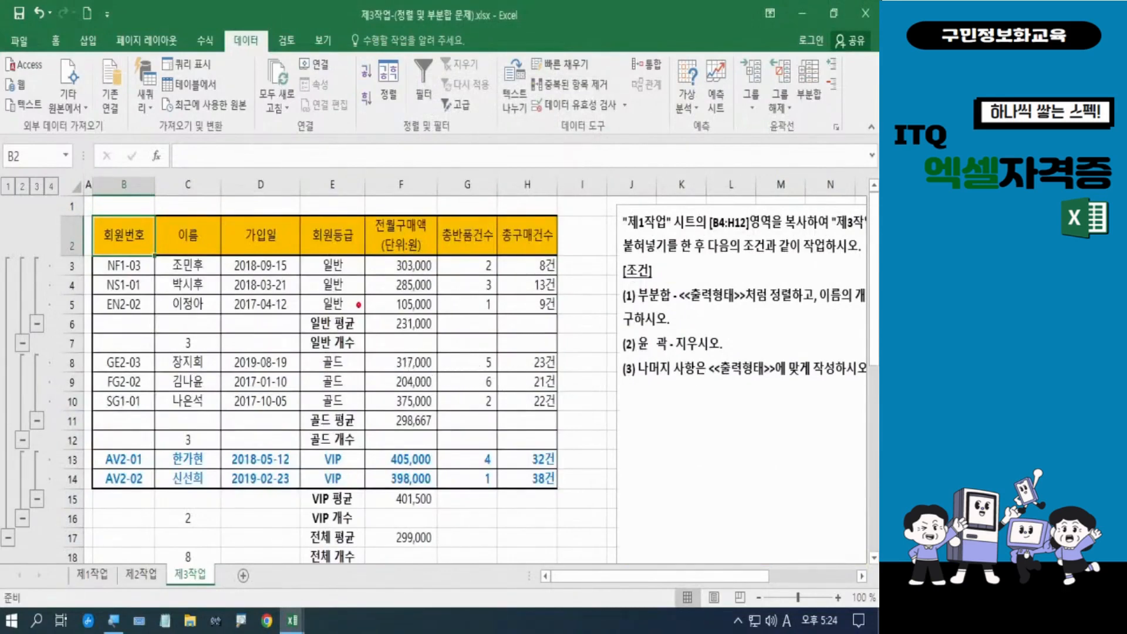
pyautogui.moveTo(356, 302); pyautogui.dragTo(435, 333)
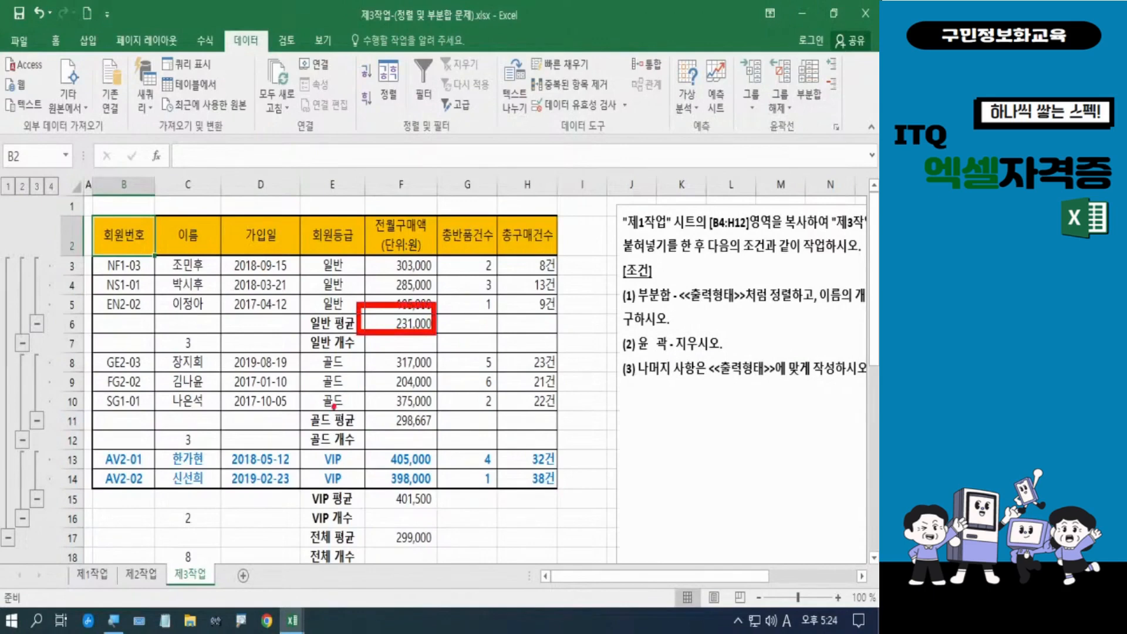
pyautogui.moveTo(370, 413)
pyautogui.mouseDown()
pyautogui.moveTo(420, 420)
pyautogui.moveTo(436, 433)
pyautogui.mouseUp()
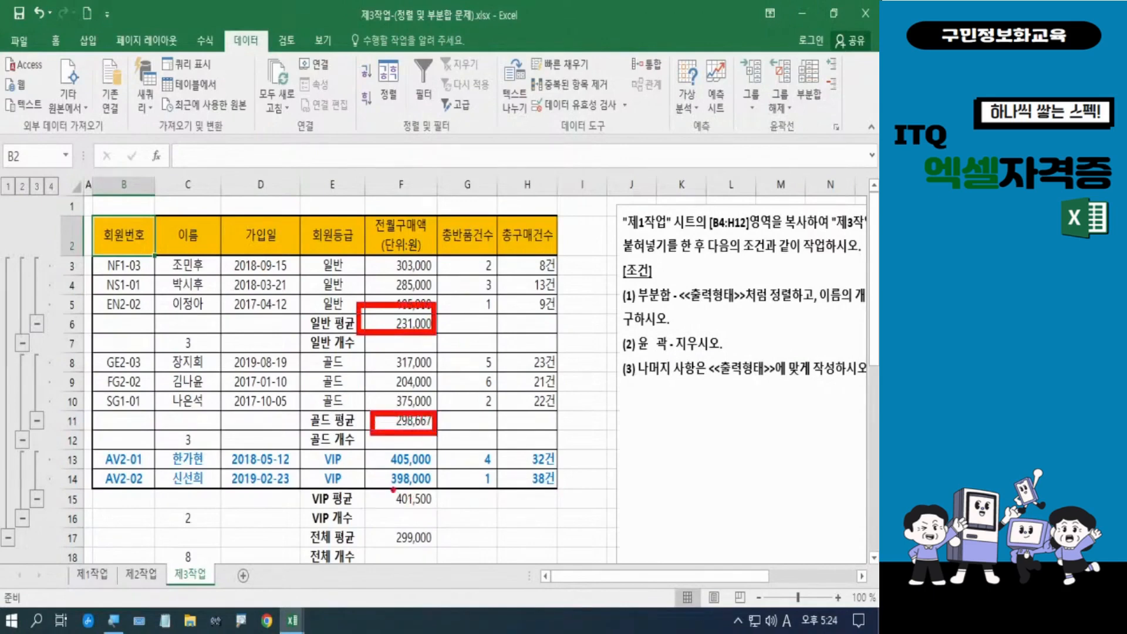
pyautogui.moveTo(379, 483)
pyautogui.mouseDown()
pyautogui.moveTo(436, 513)
pyautogui.moveTo(385, 540)
pyautogui.moveTo(442, 521)
pyautogui.moveTo(443, 555)
pyautogui.mouseUp()
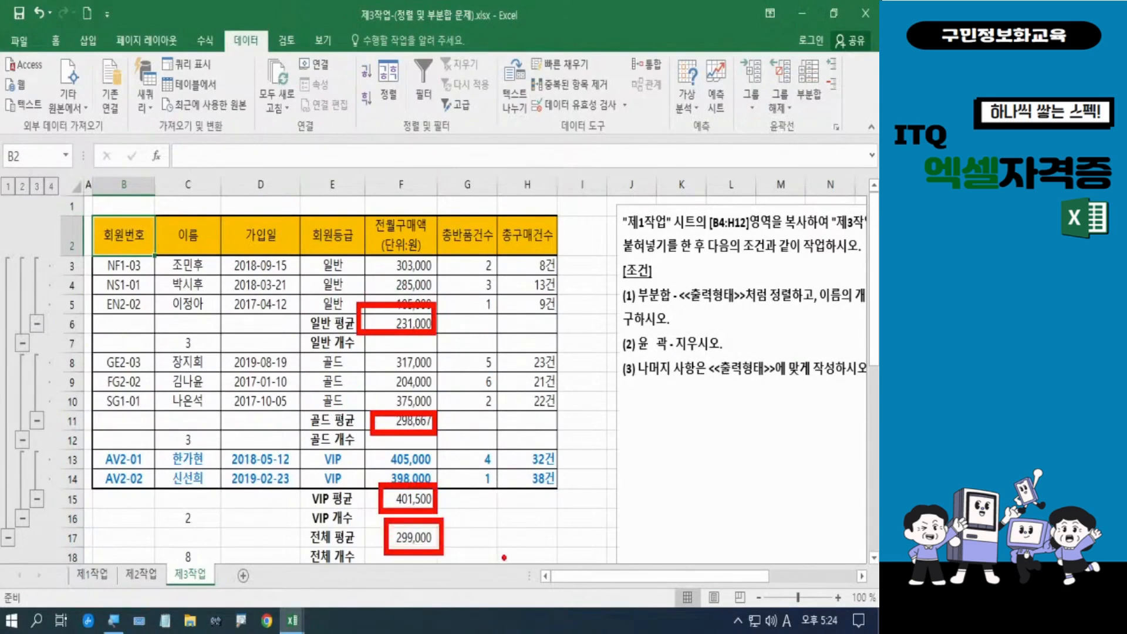
pyautogui.press('Escape')
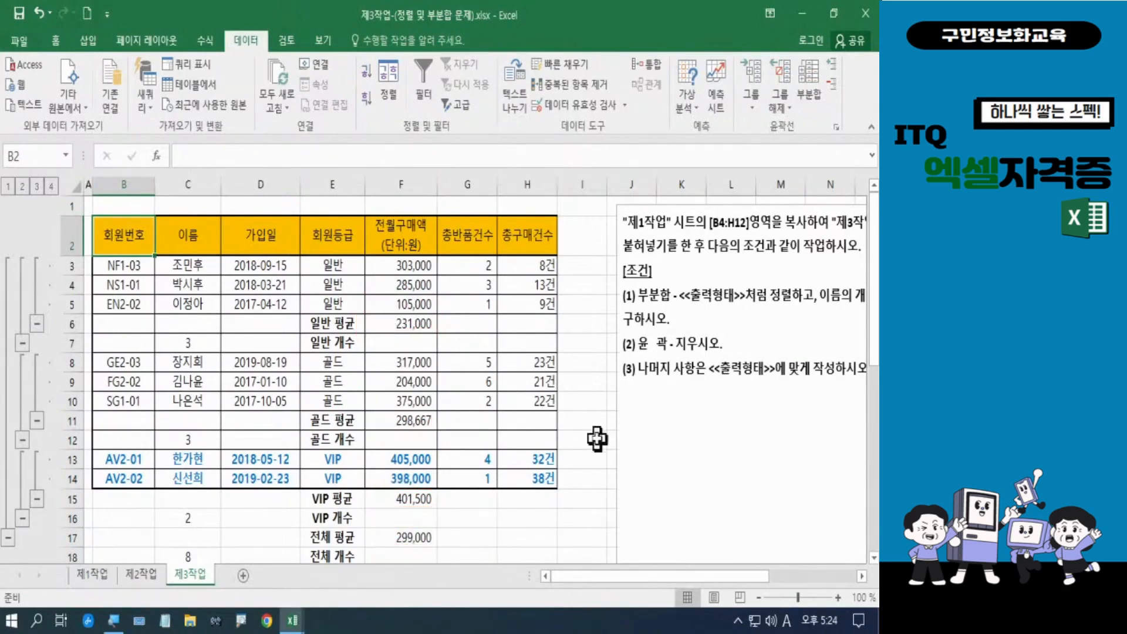
# Check condition (2) and the <<출력형태>> sample, then clear the outline (윤곽 지우기) from the subtotaled member table
pyautogui.moveTo(619, 578); pyautogui.dragTo(677, 583)
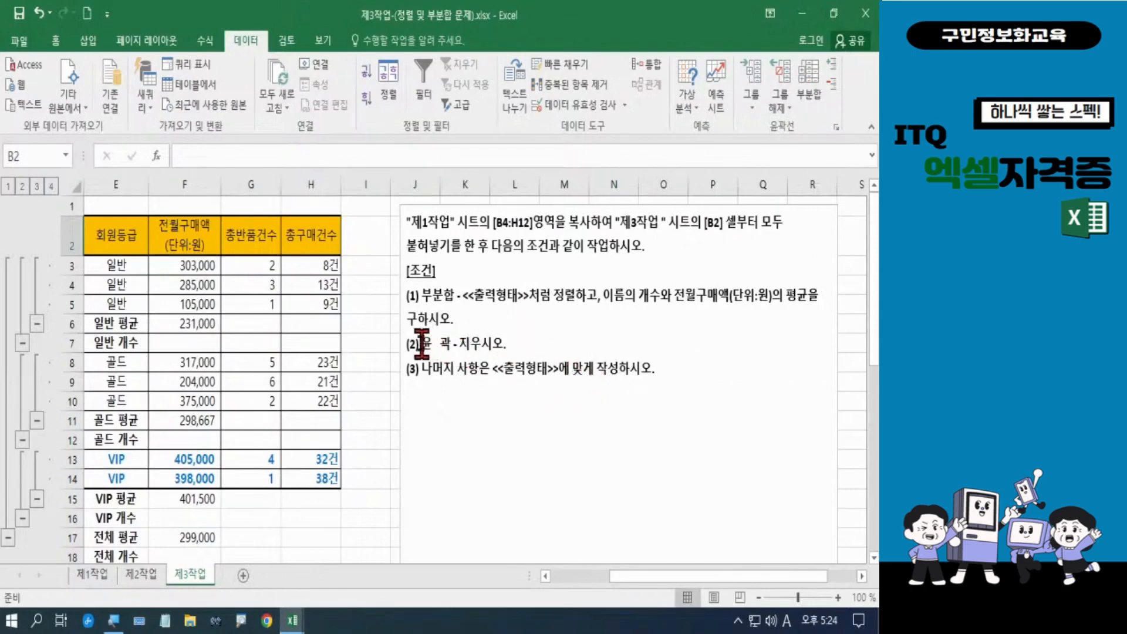
pyautogui.moveTo(874, 298); pyautogui.dragTo(865, 476)
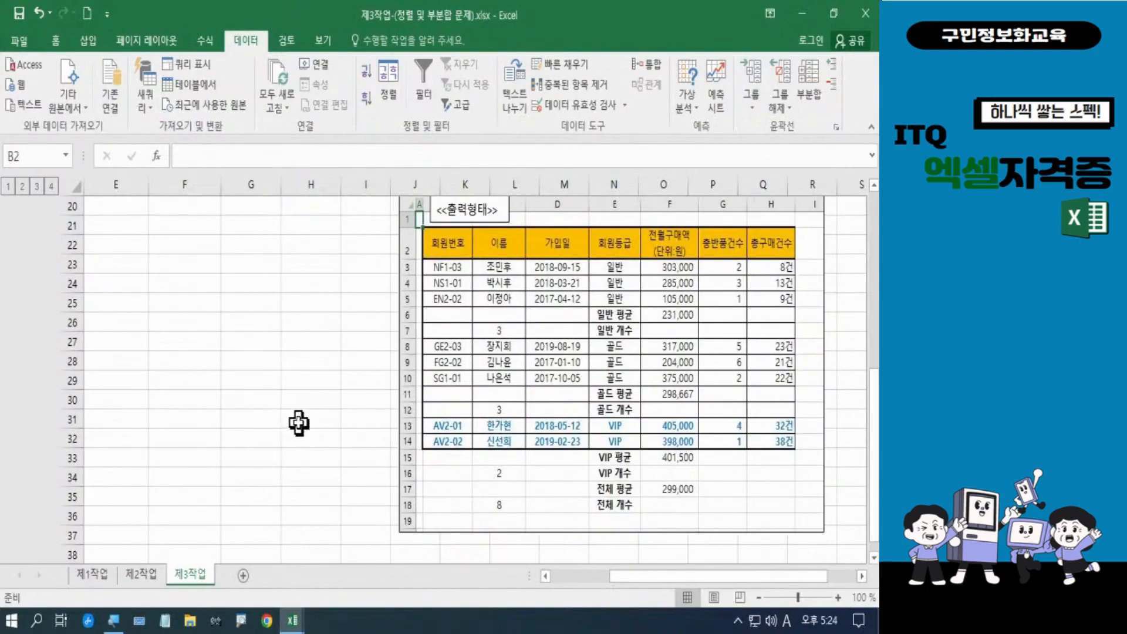
pyautogui.scroll(6, 205, 352)
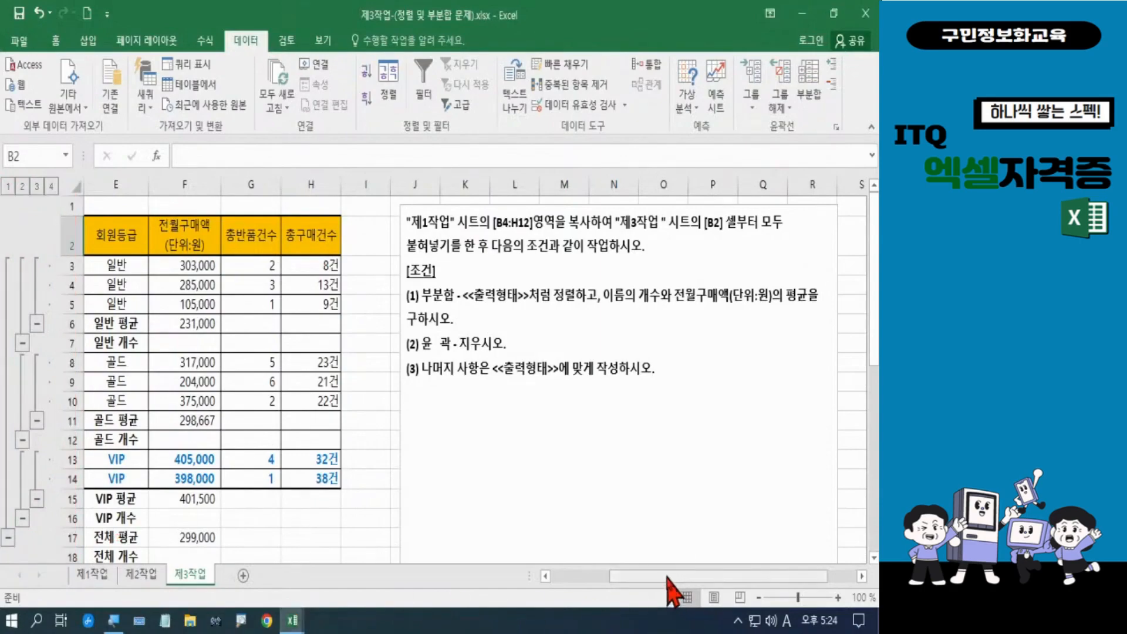
pyautogui.click(579, 577)
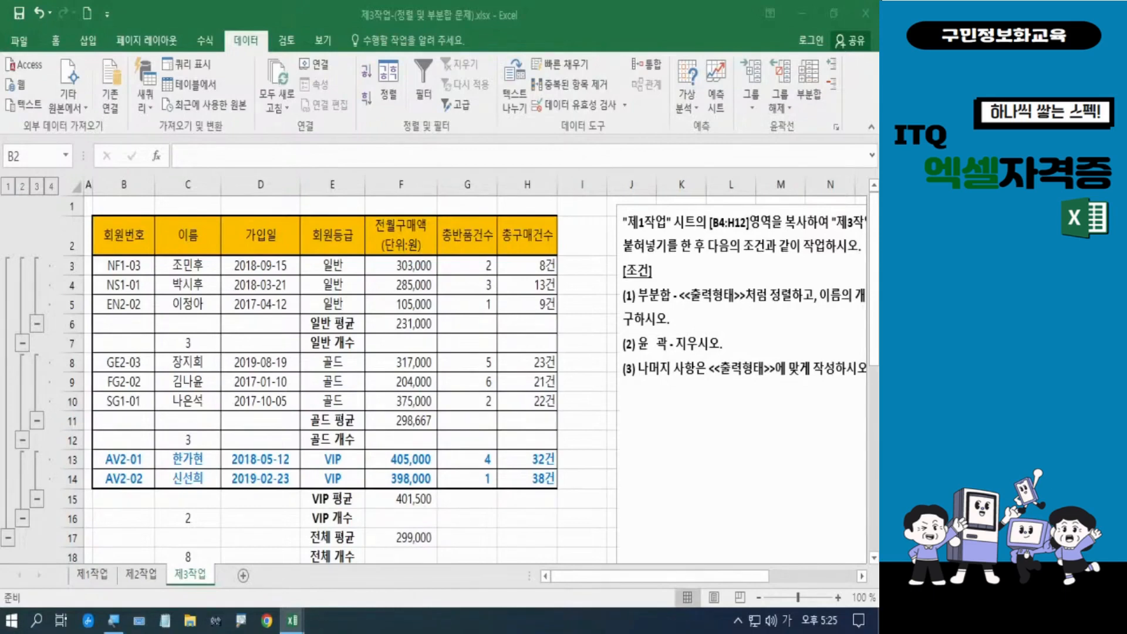
pyautogui.click(785, 108)
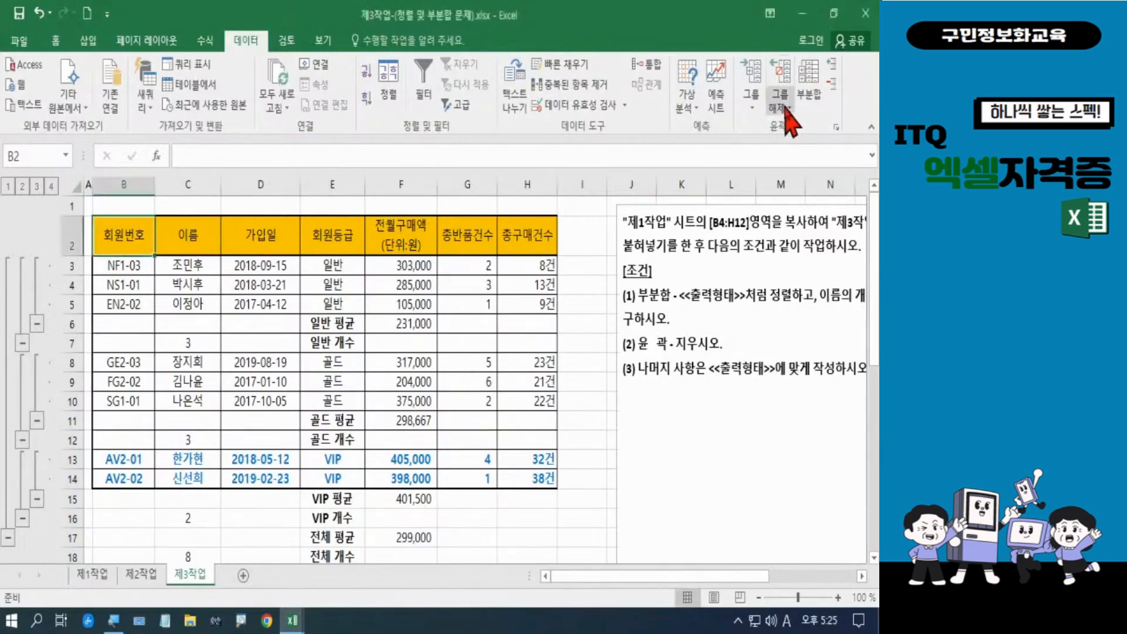
pyautogui.click(786, 107)
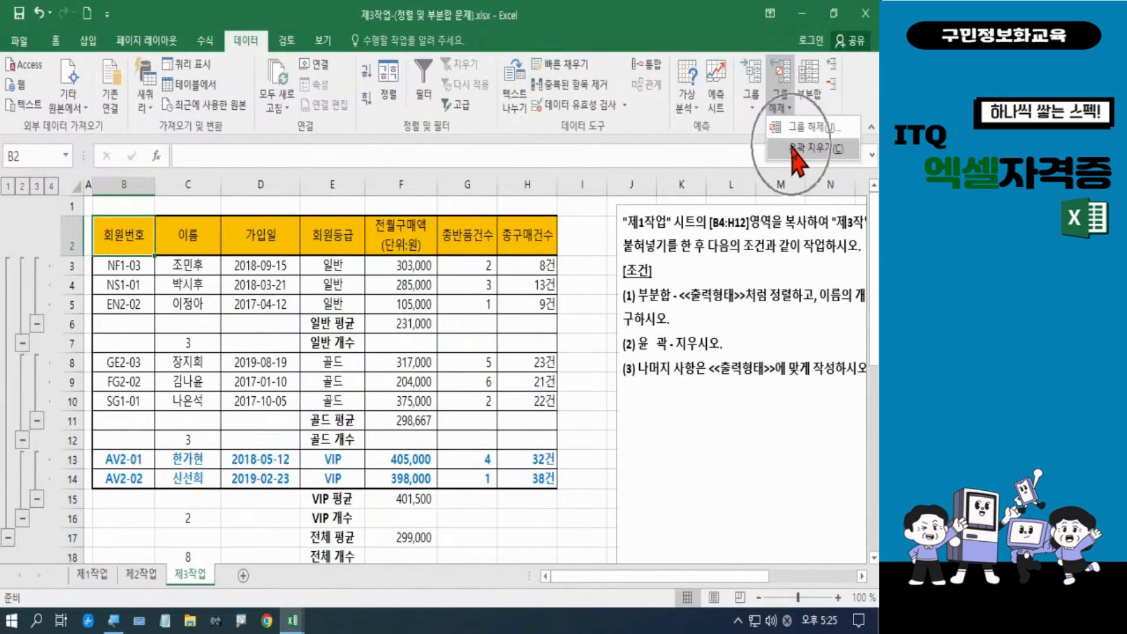
pyautogui.click(817, 148)
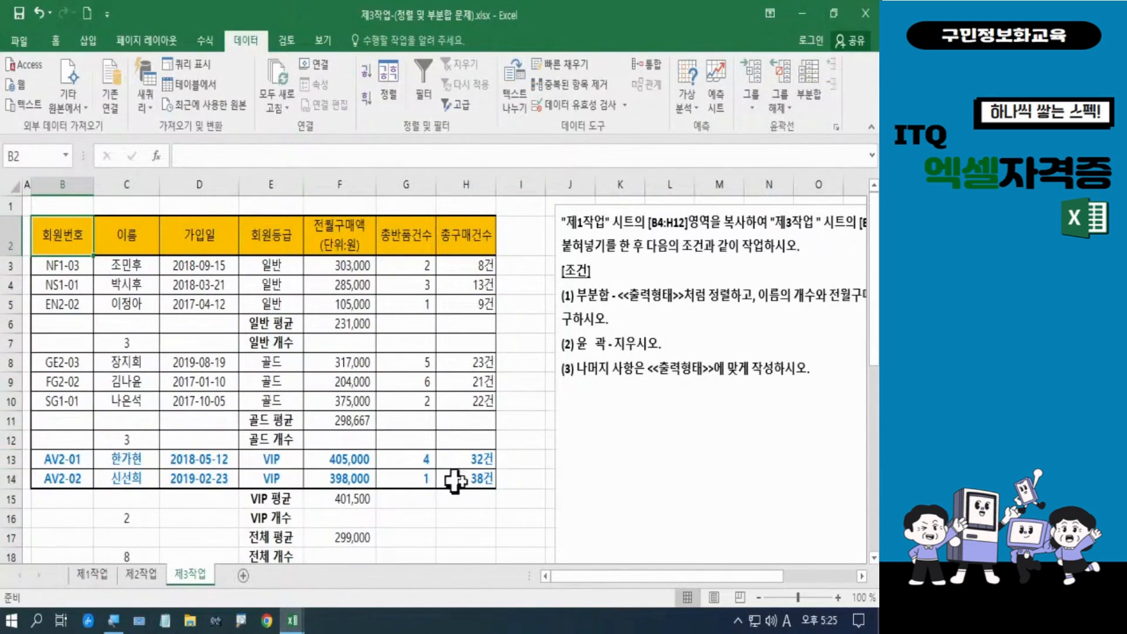
# Move the <<출력형태>> sample picture group up to just below condition (3) in the instruction text box
pyautogui.click(600, 470)
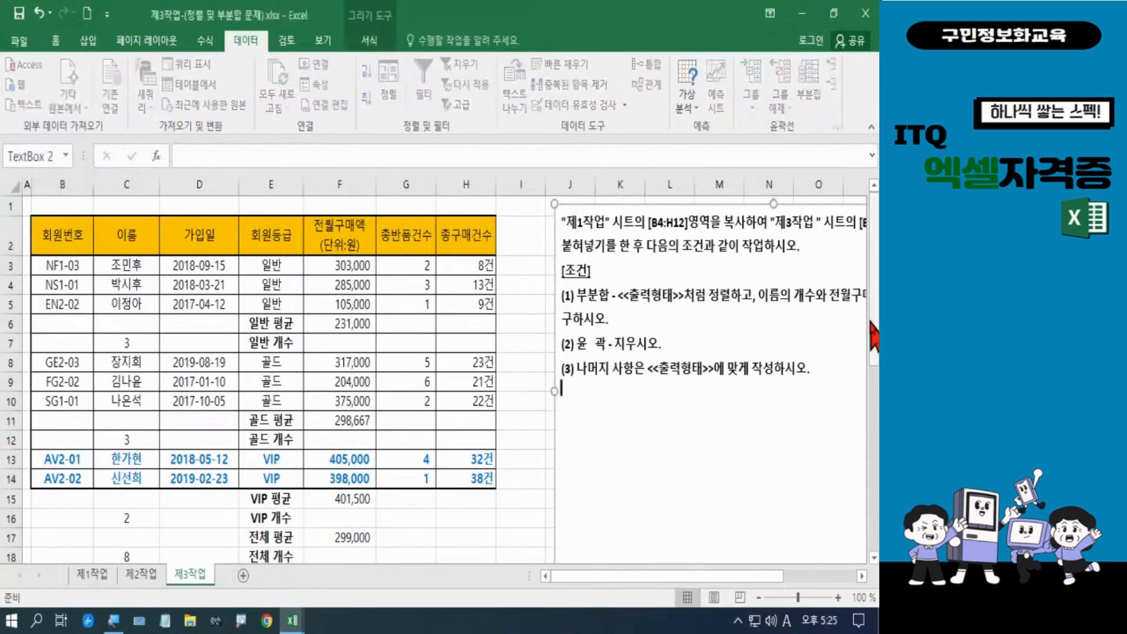
pyautogui.moveTo(873, 335); pyautogui.dragTo(774, 585)
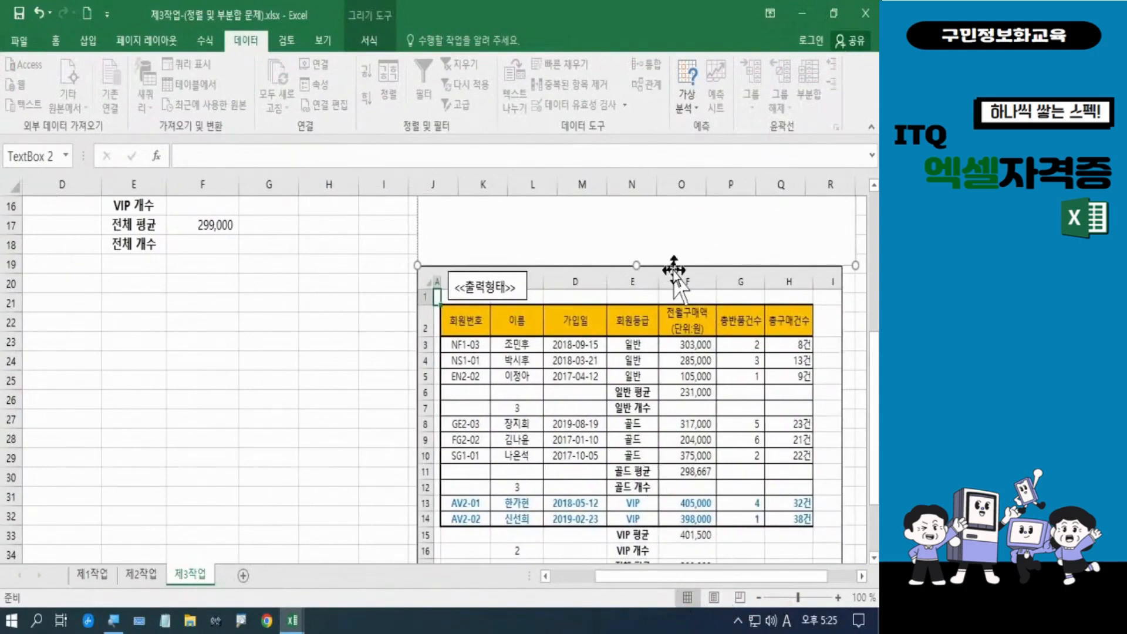
pyautogui.moveTo(677, 267); pyautogui.dragTo(678, 209)
pyautogui.scroll(3, 678, 209)
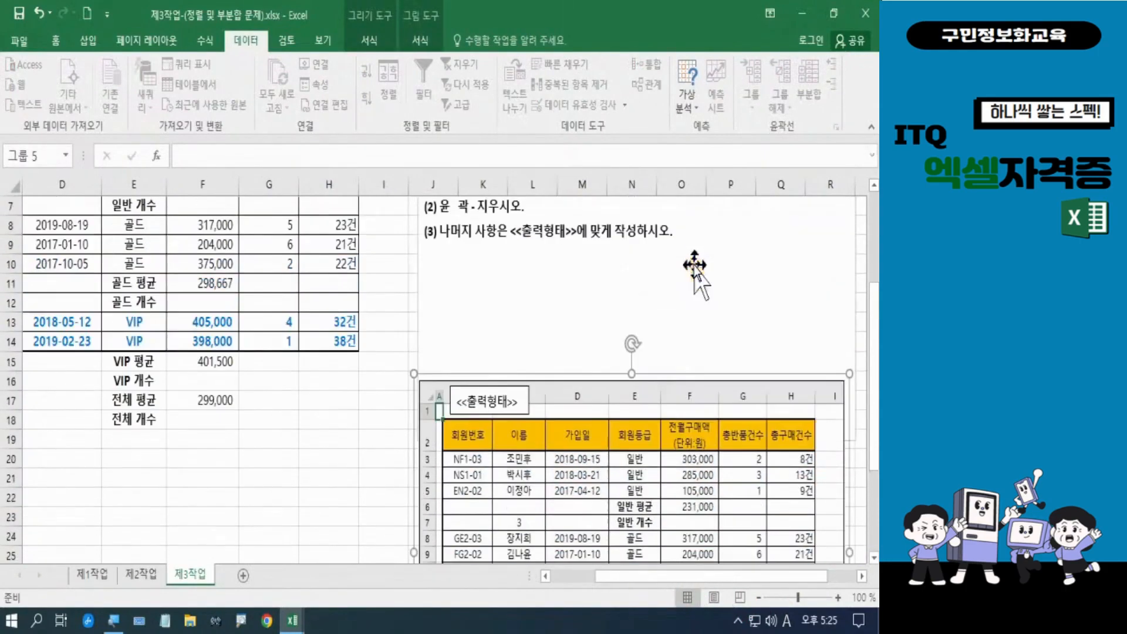
pyautogui.click(697, 380)
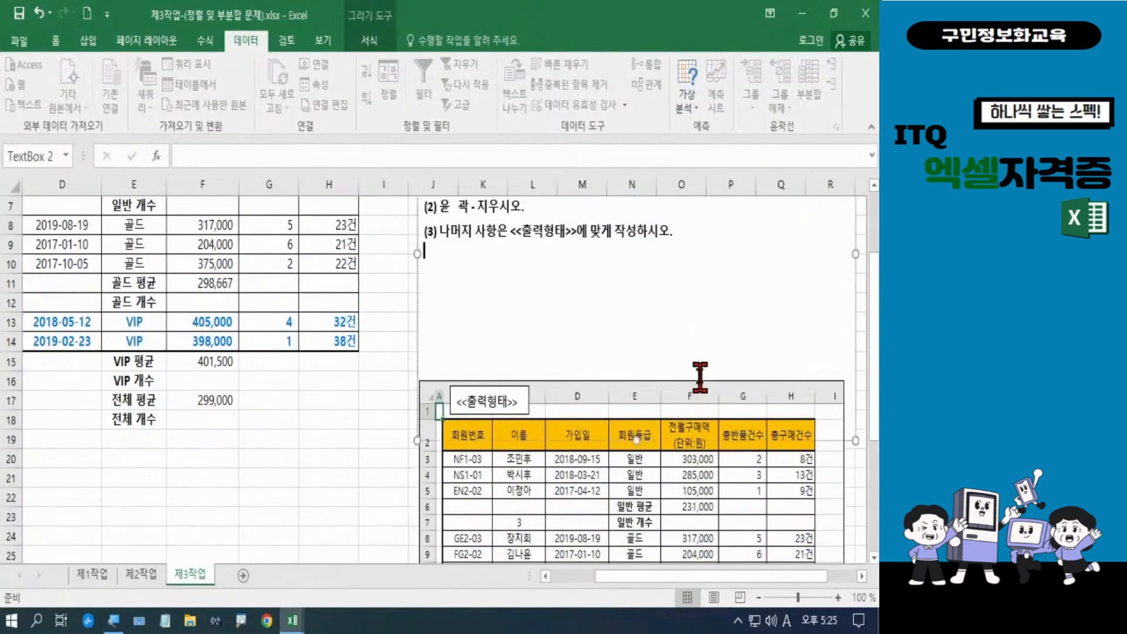
pyautogui.click(737, 498)
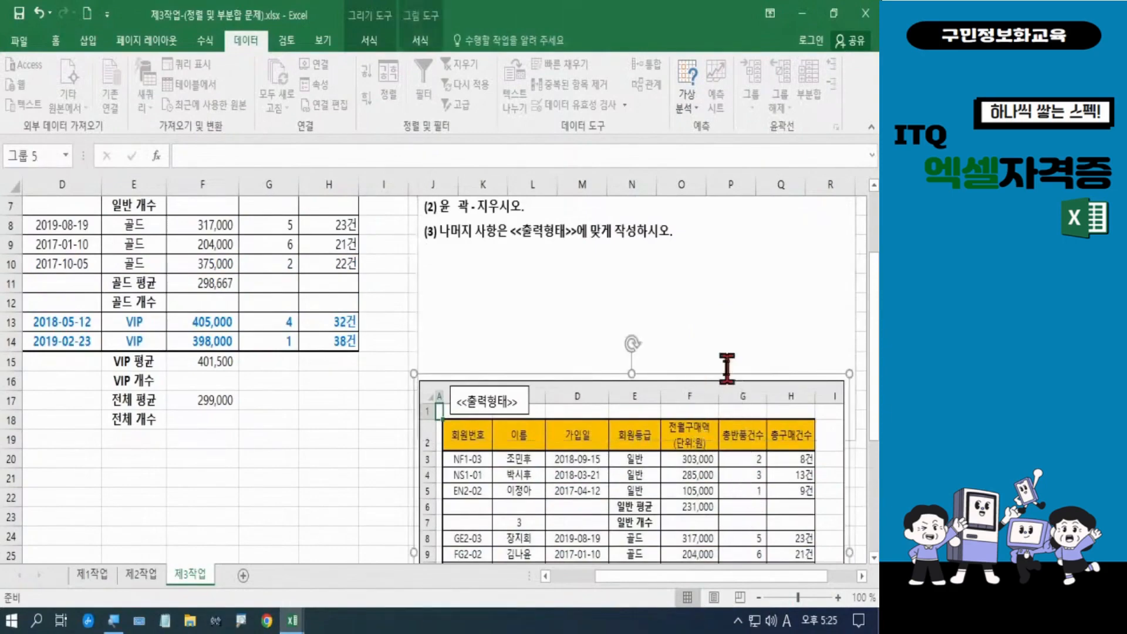
pyautogui.moveTo(727, 368); pyautogui.dragTo(730, 247)
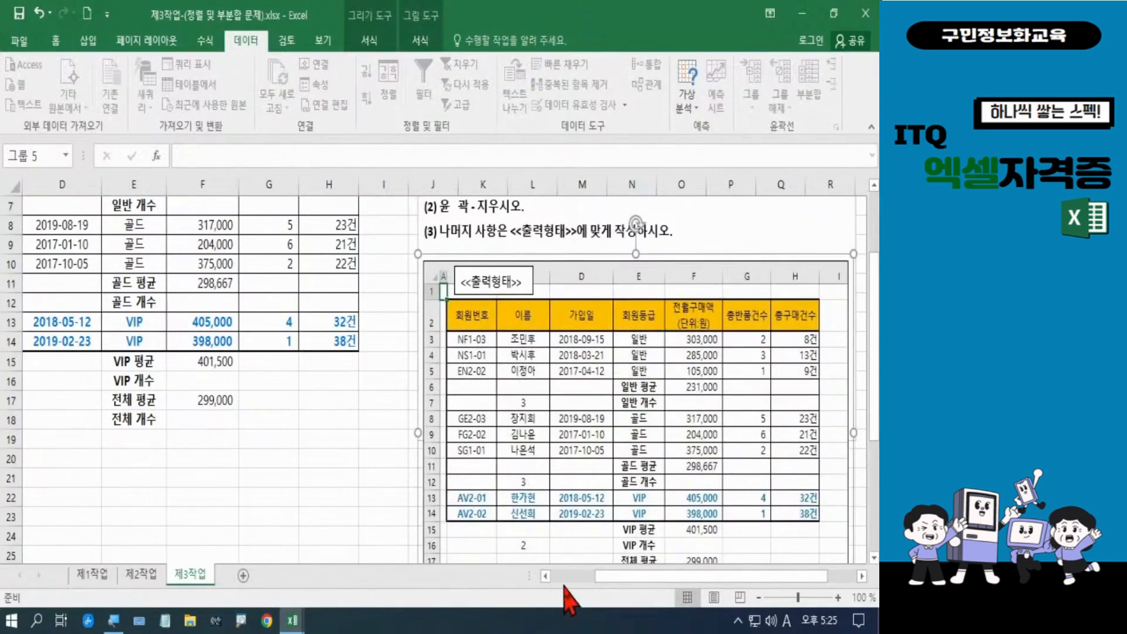
# Inspect the 일반 평균 and 골드 평균 cells in F6 and F11, and compare the subtotal rows with the <<출력형태>> sample
pyautogui.moveTo(619, 578); pyautogui.dragTo(581, 582)
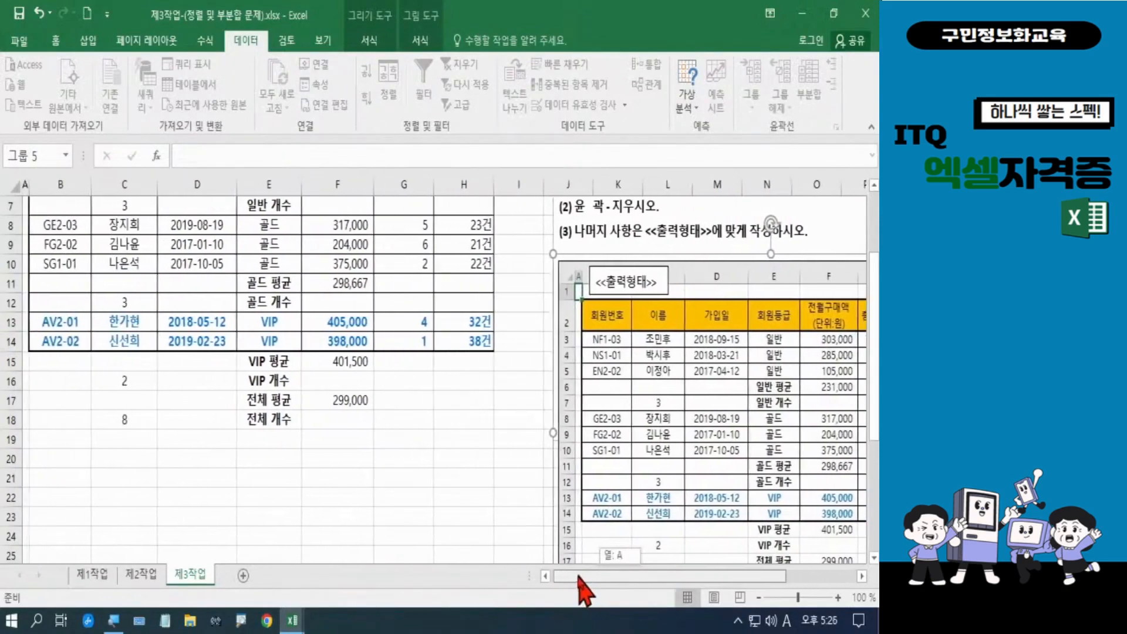
pyautogui.scroll(2, 397, 444)
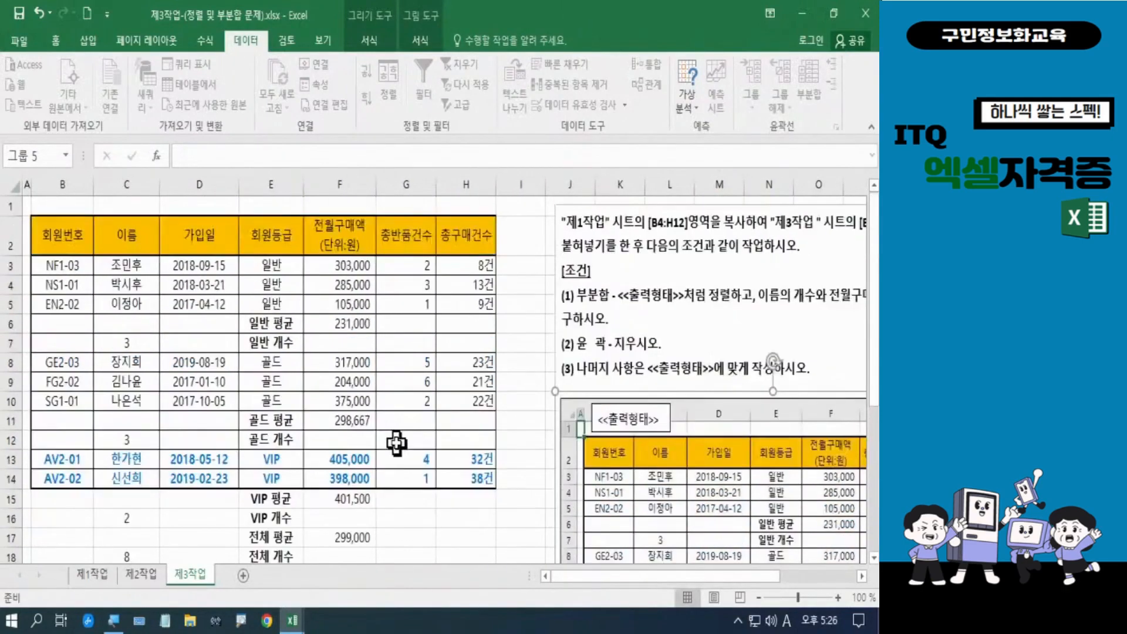
pyautogui.click(353, 323)
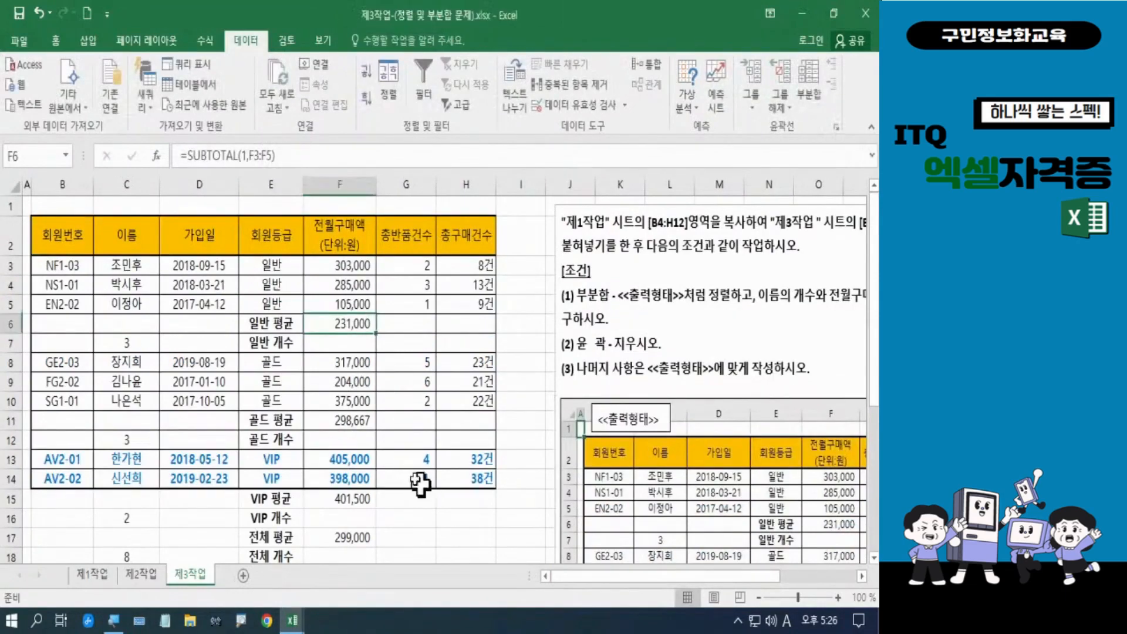
pyautogui.click(359, 423)
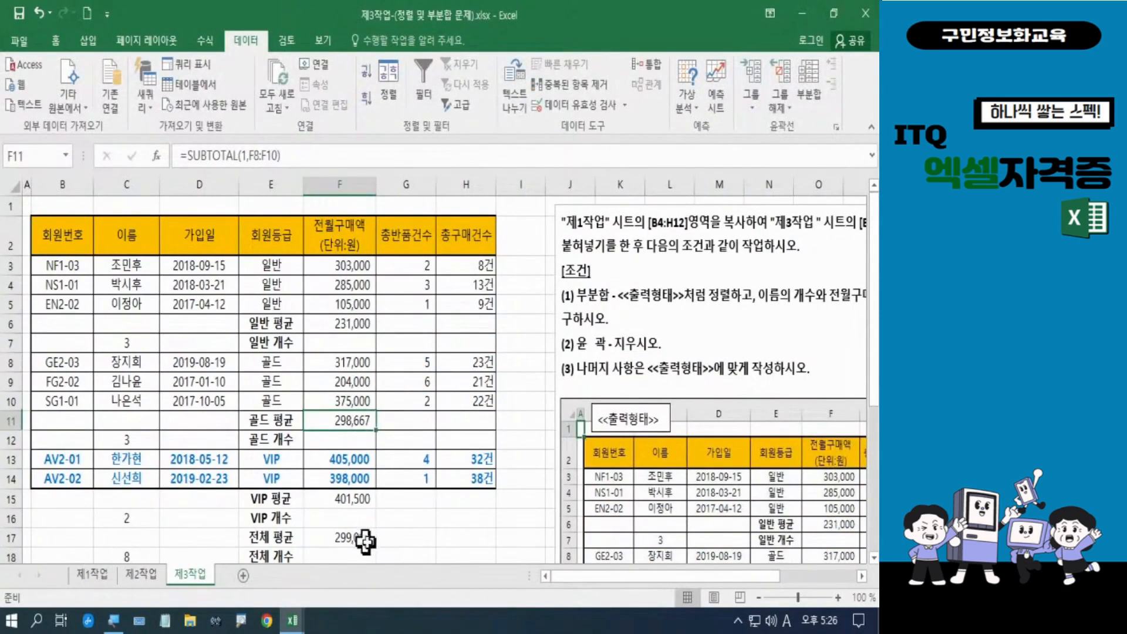
pyautogui.moveTo(599, 578); pyautogui.dragTo(635, 591)
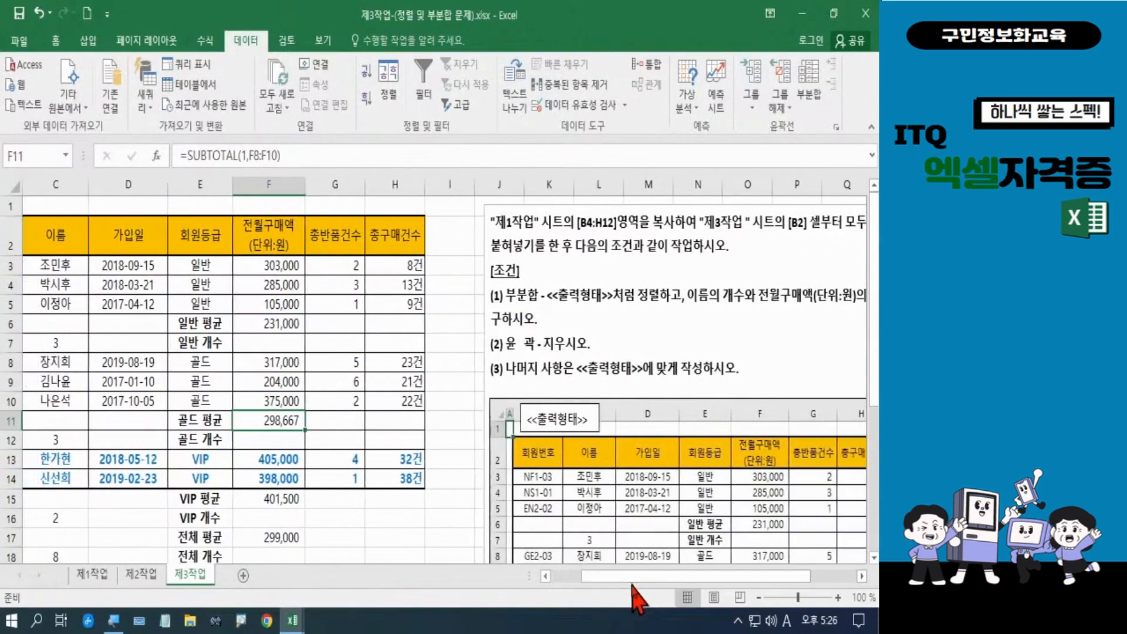
pyautogui.scroll(-2, 690, 479)
pyautogui.scroll(-1, 690, 478)
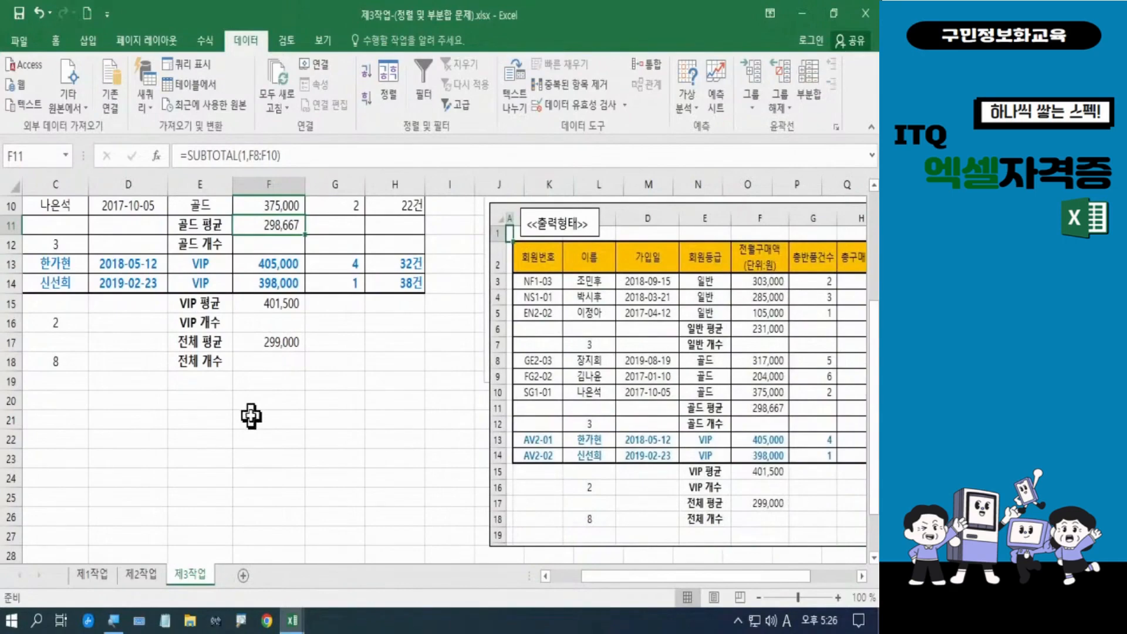
pyautogui.click(251, 415)
pyautogui.scroll(3, 251, 416)
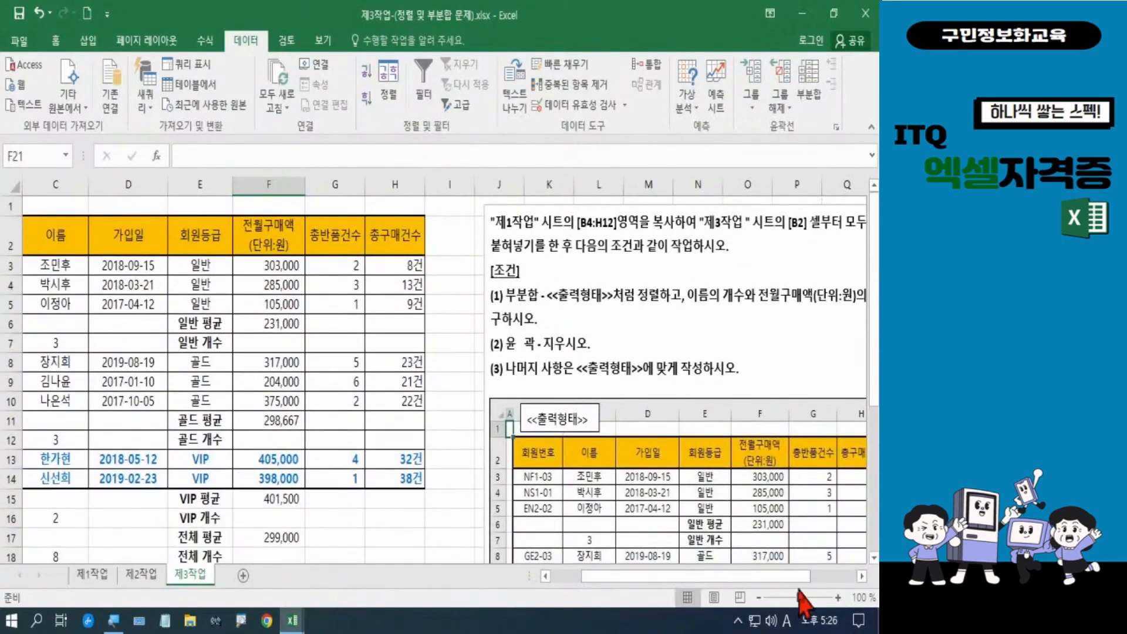
pyautogui.click(759, 597)
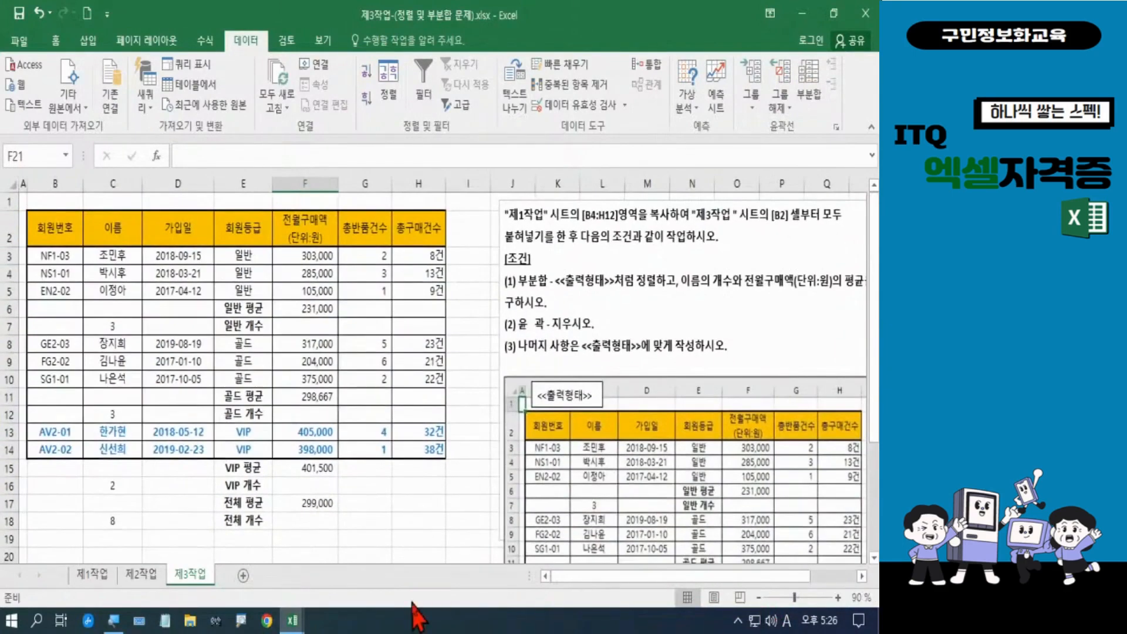